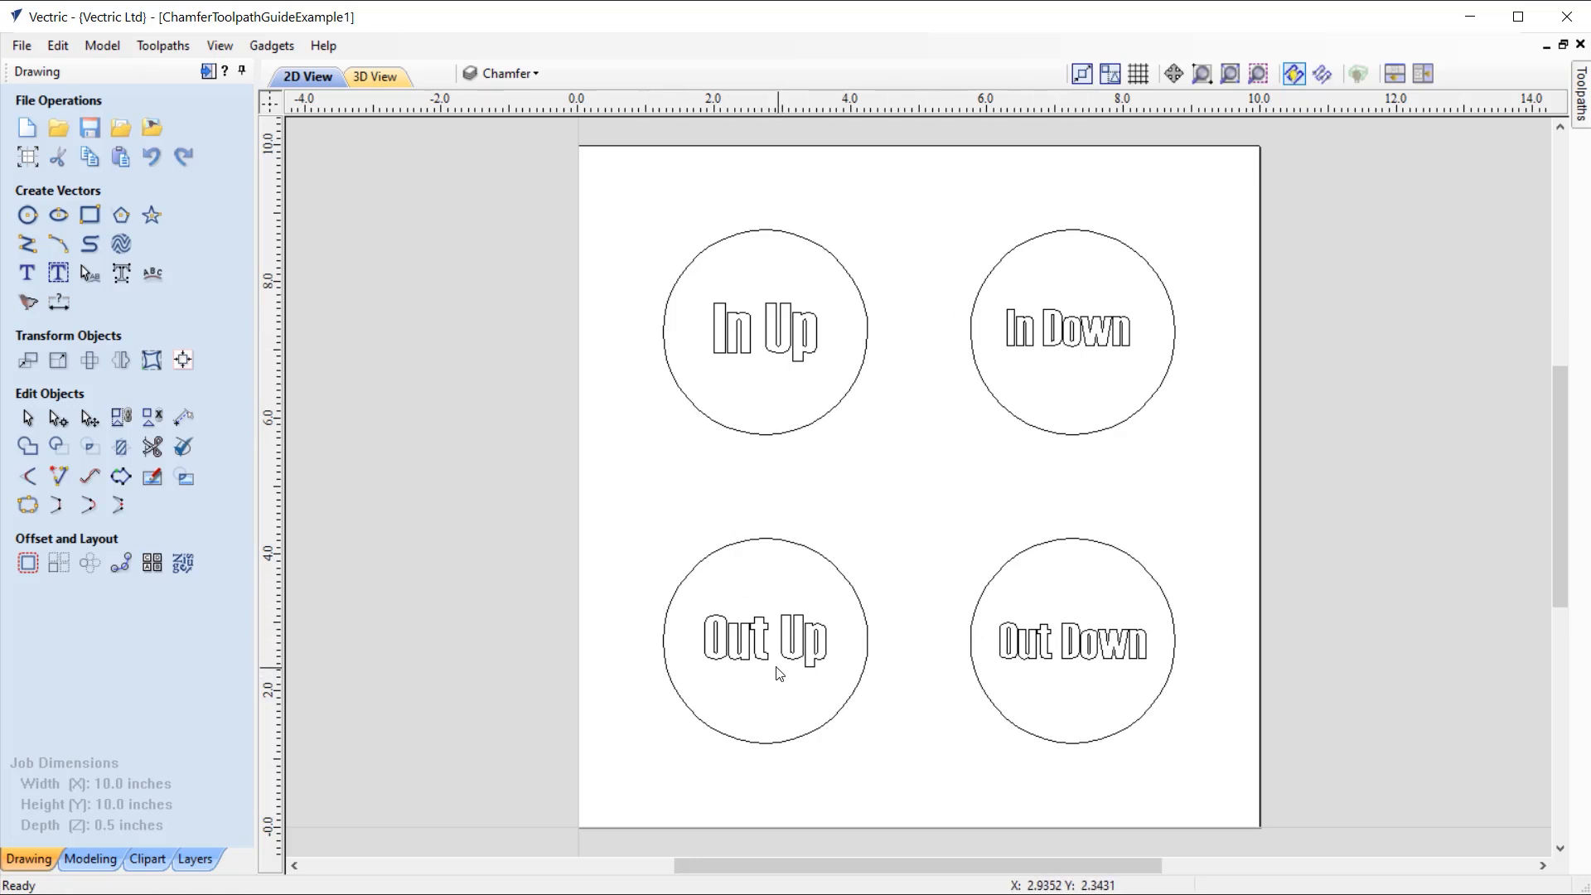
Step: Review the job's material setup, including thickness, datum and Z-zero settings, and accept it
left_click(207, 72)
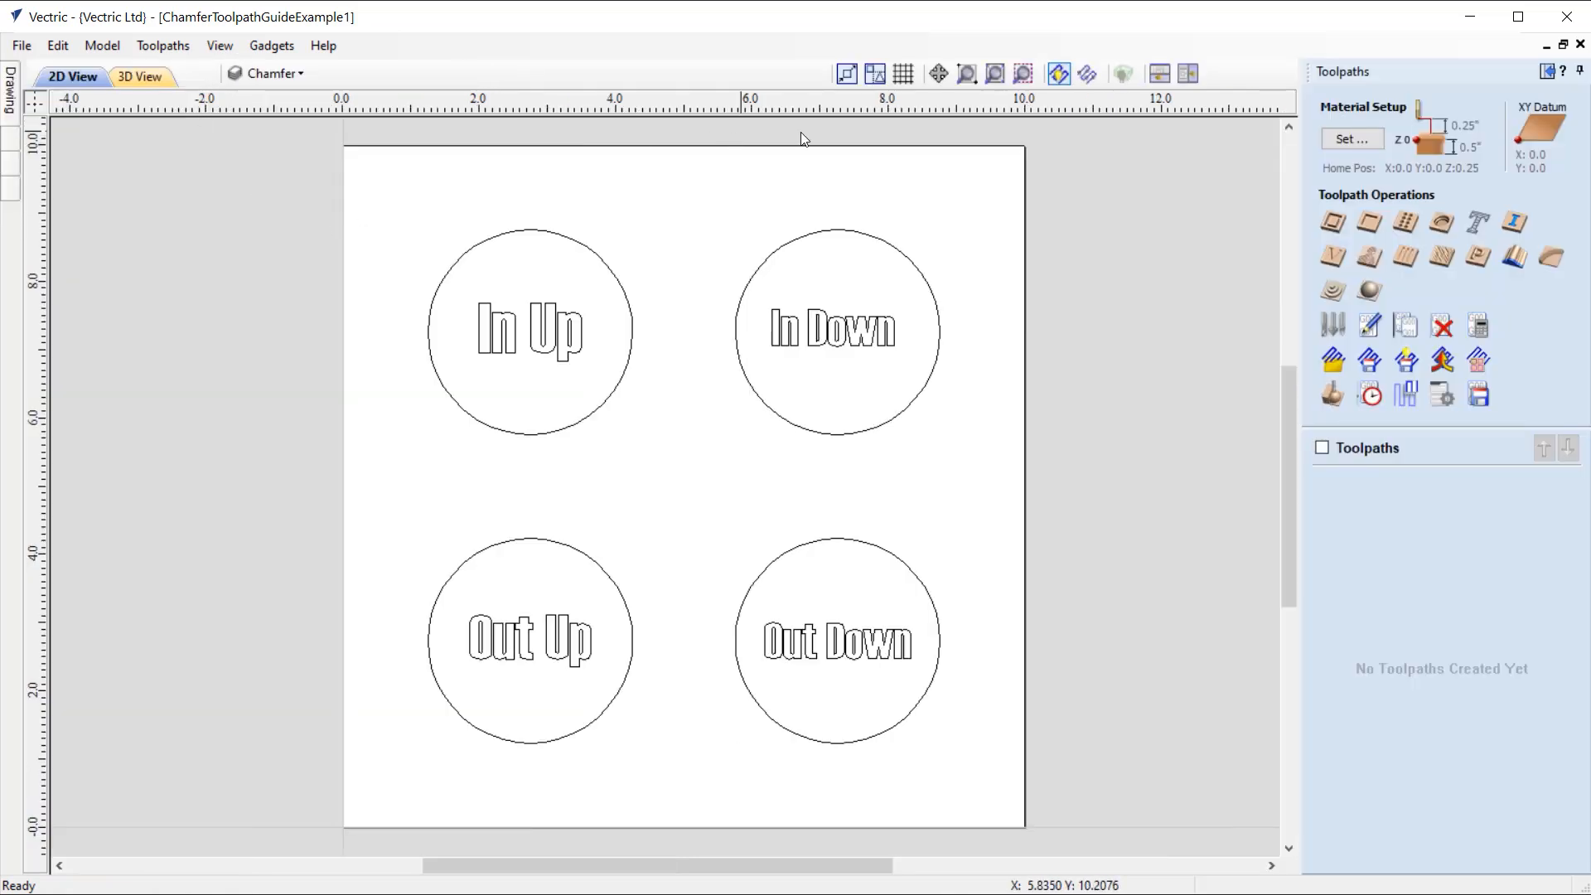
left_click(1352, 138)
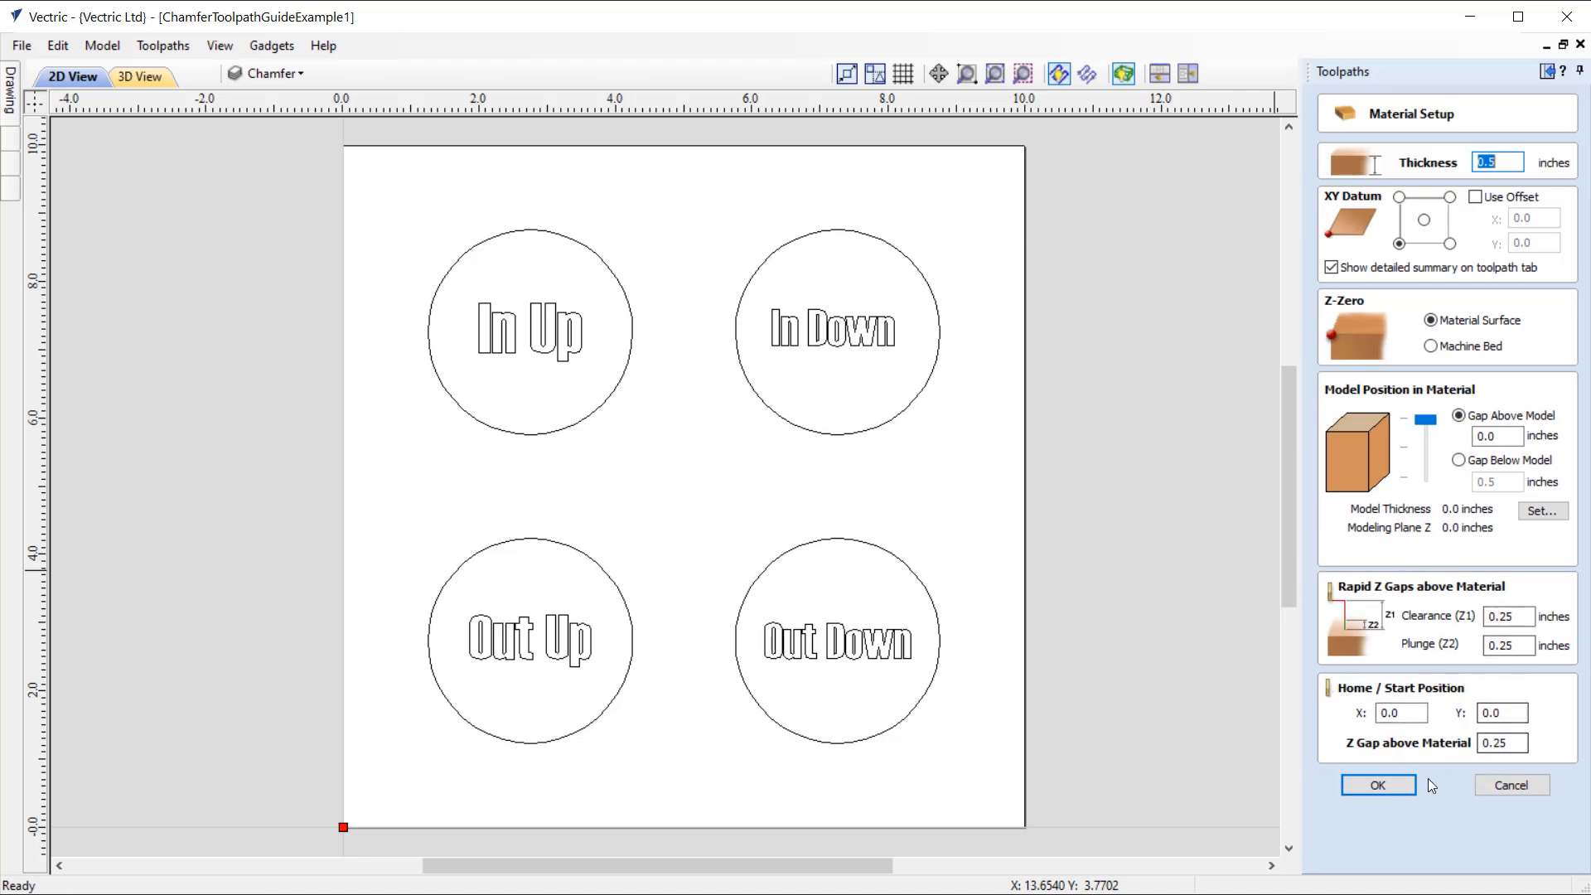
left_click(1381, 792)
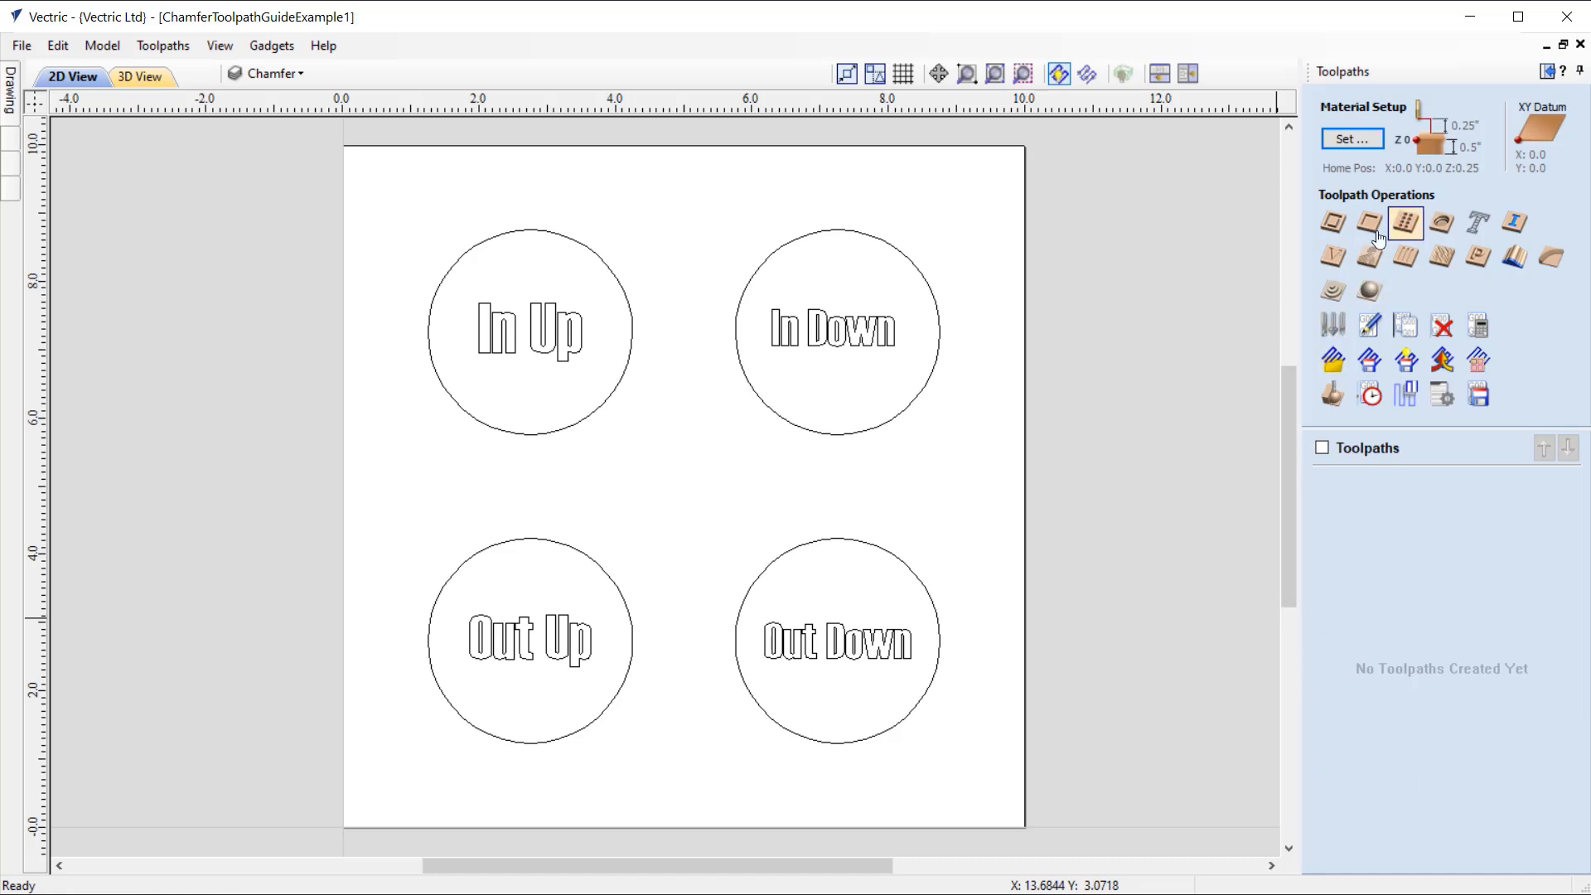
Step: Start a chamfer toolpath on the circle around "In Up" using the V-Bit (60.0° - 1/4") tool
left_click(1554, 259)
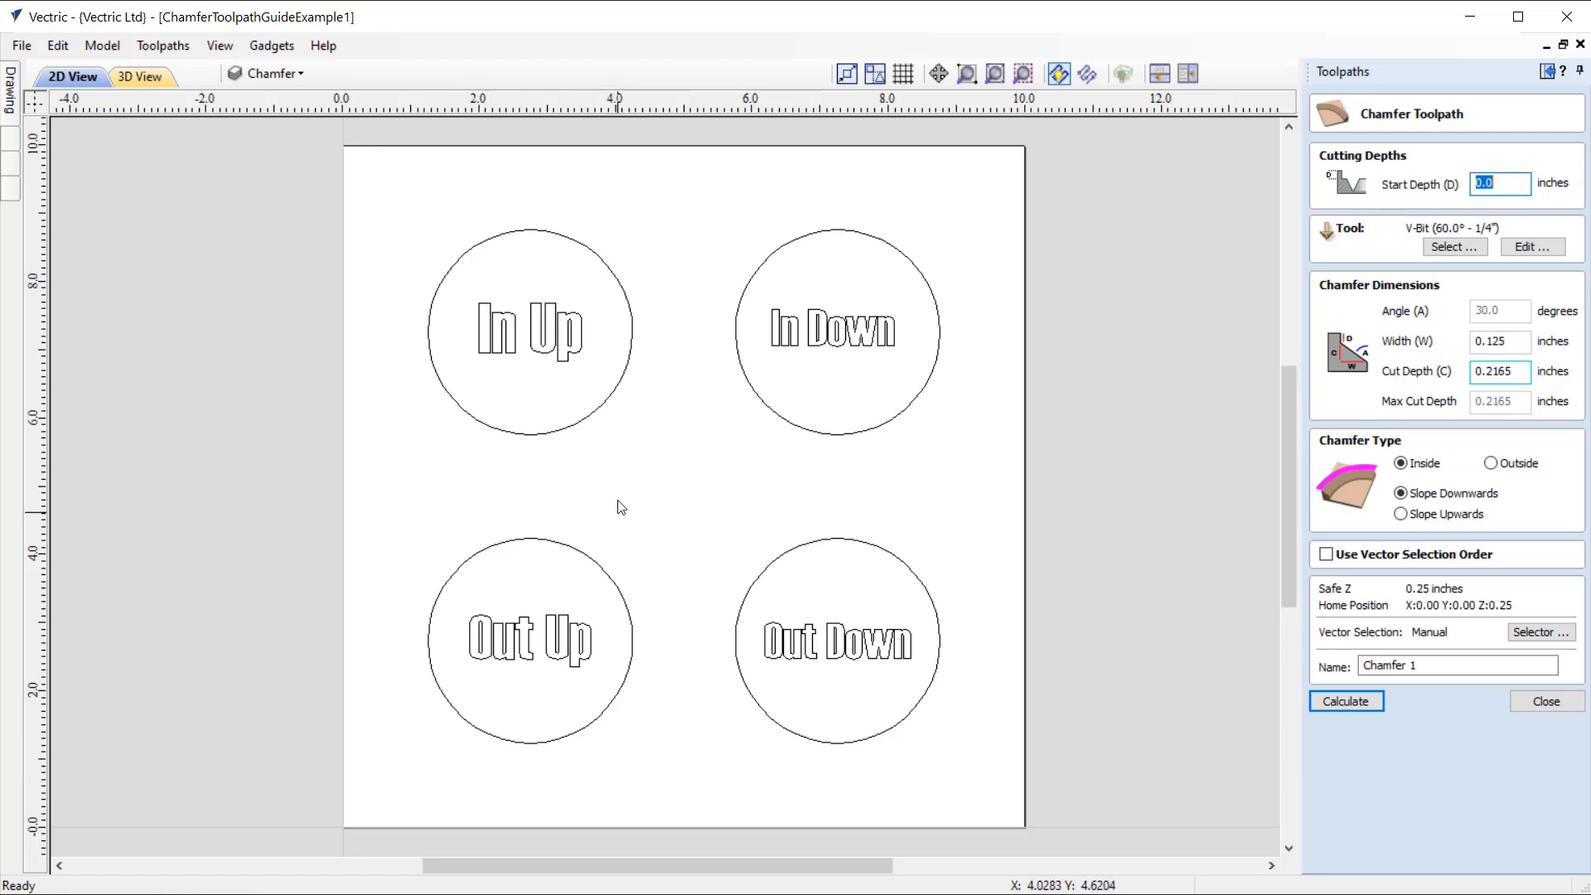
left_click(577, 432)
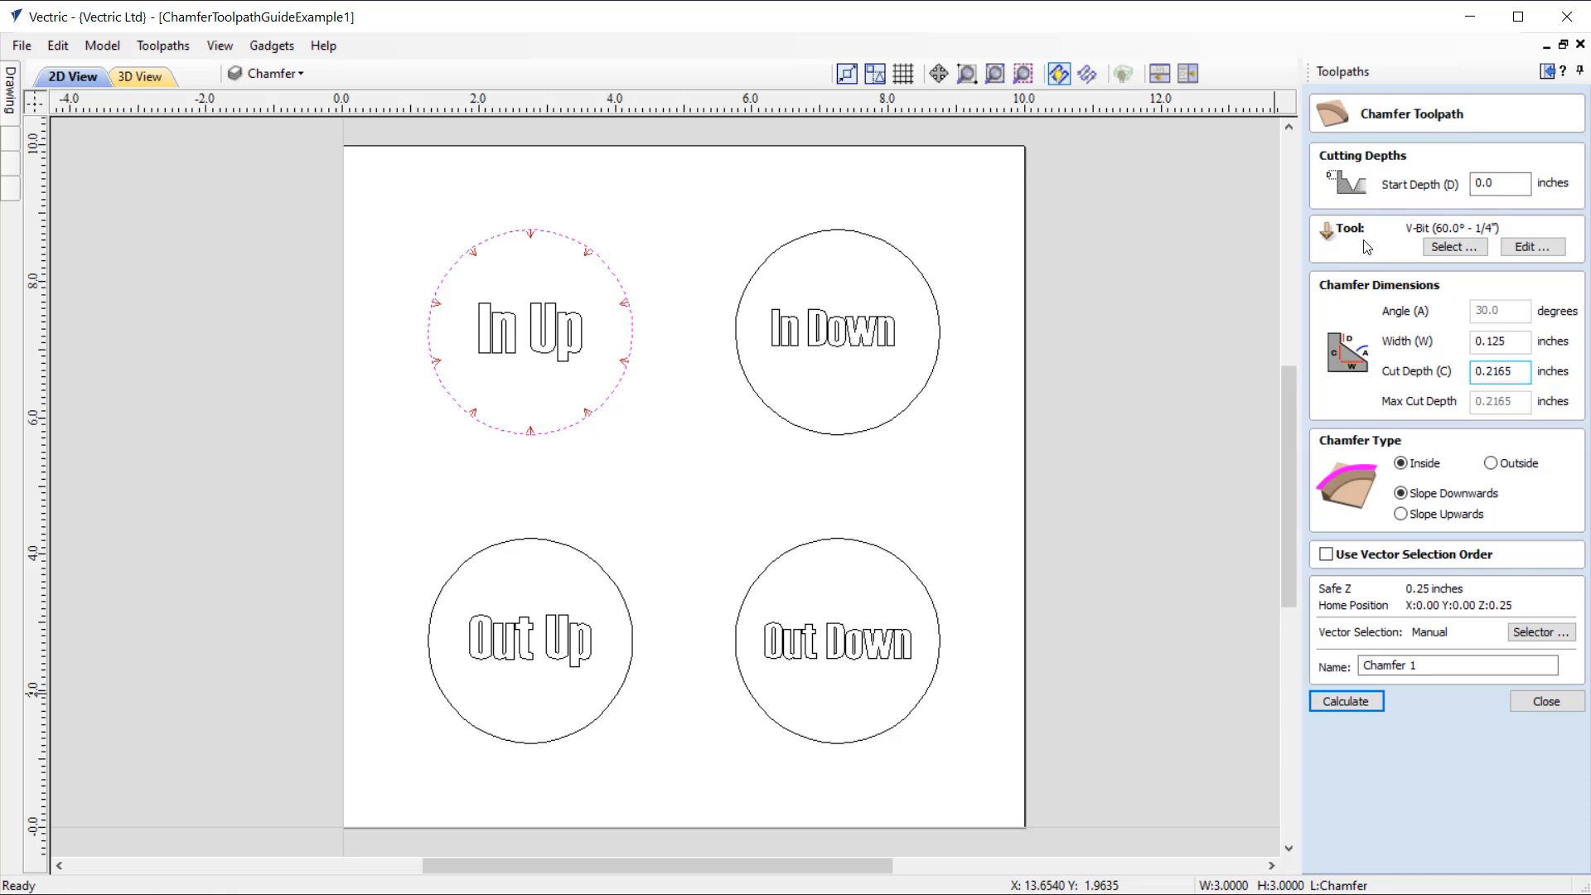
left_click(1458, 251)
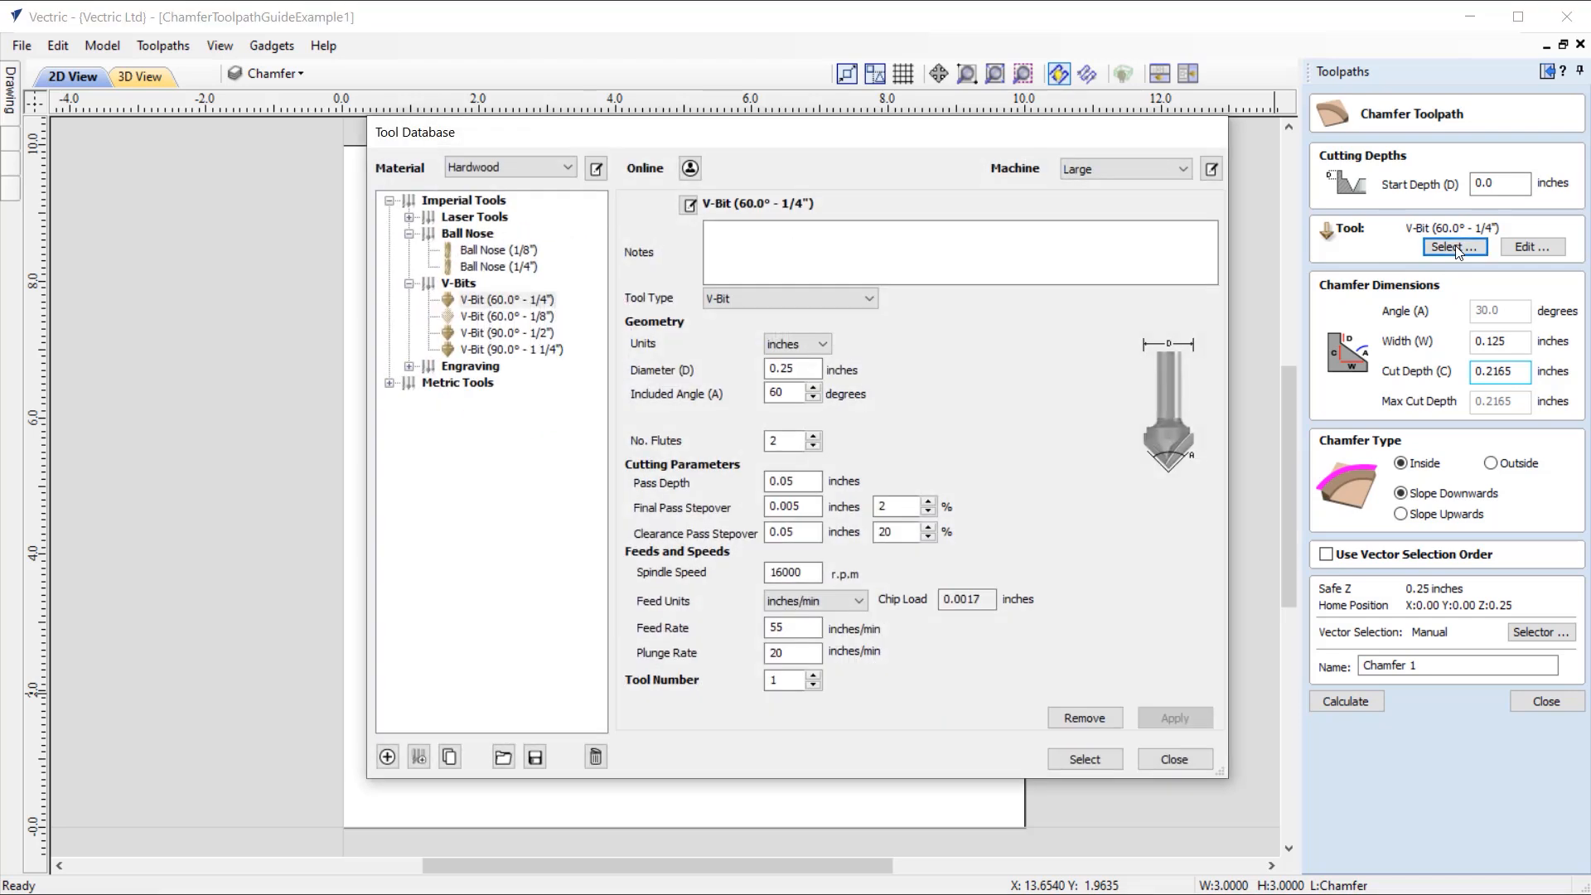
left_click(504, 303)
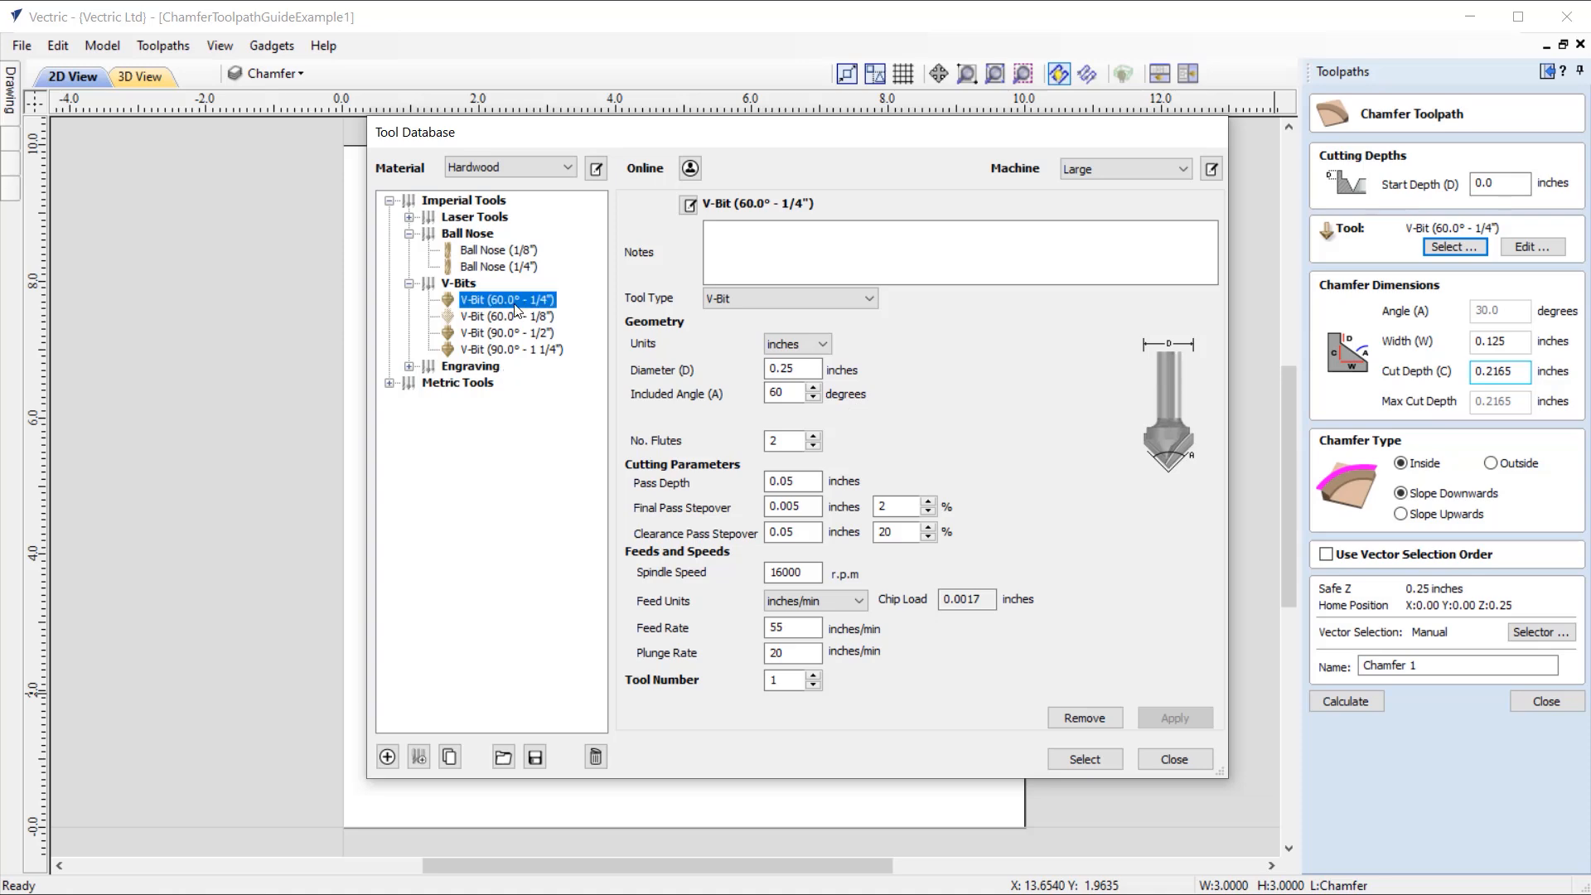
left_click(1083, 759)
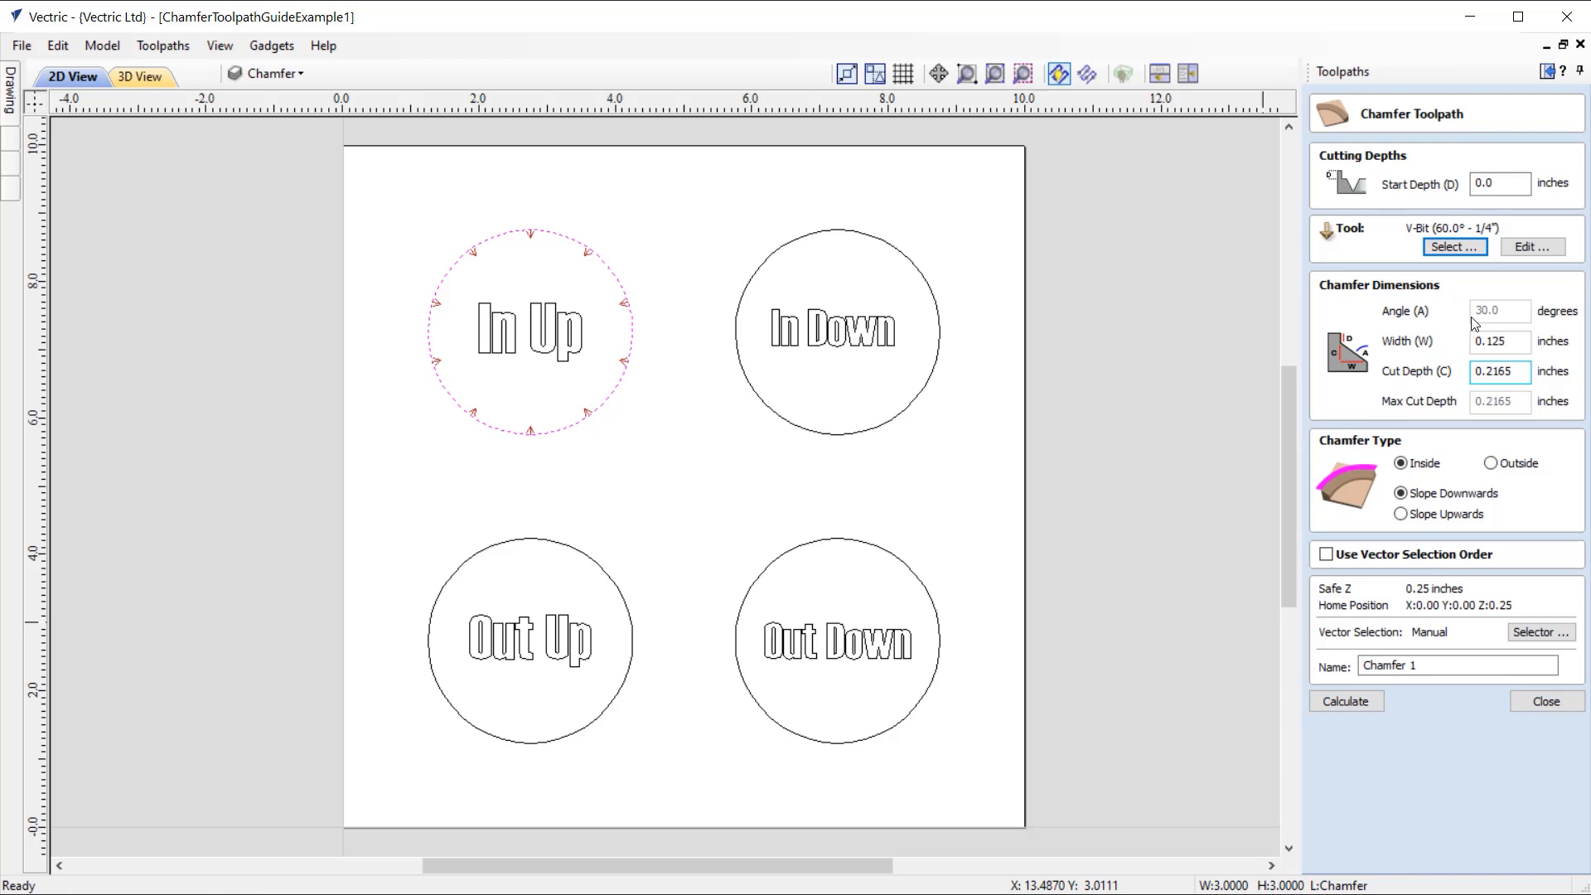
Step: Set the chamfer width to 0.25 inches
left_click(1478, 340)
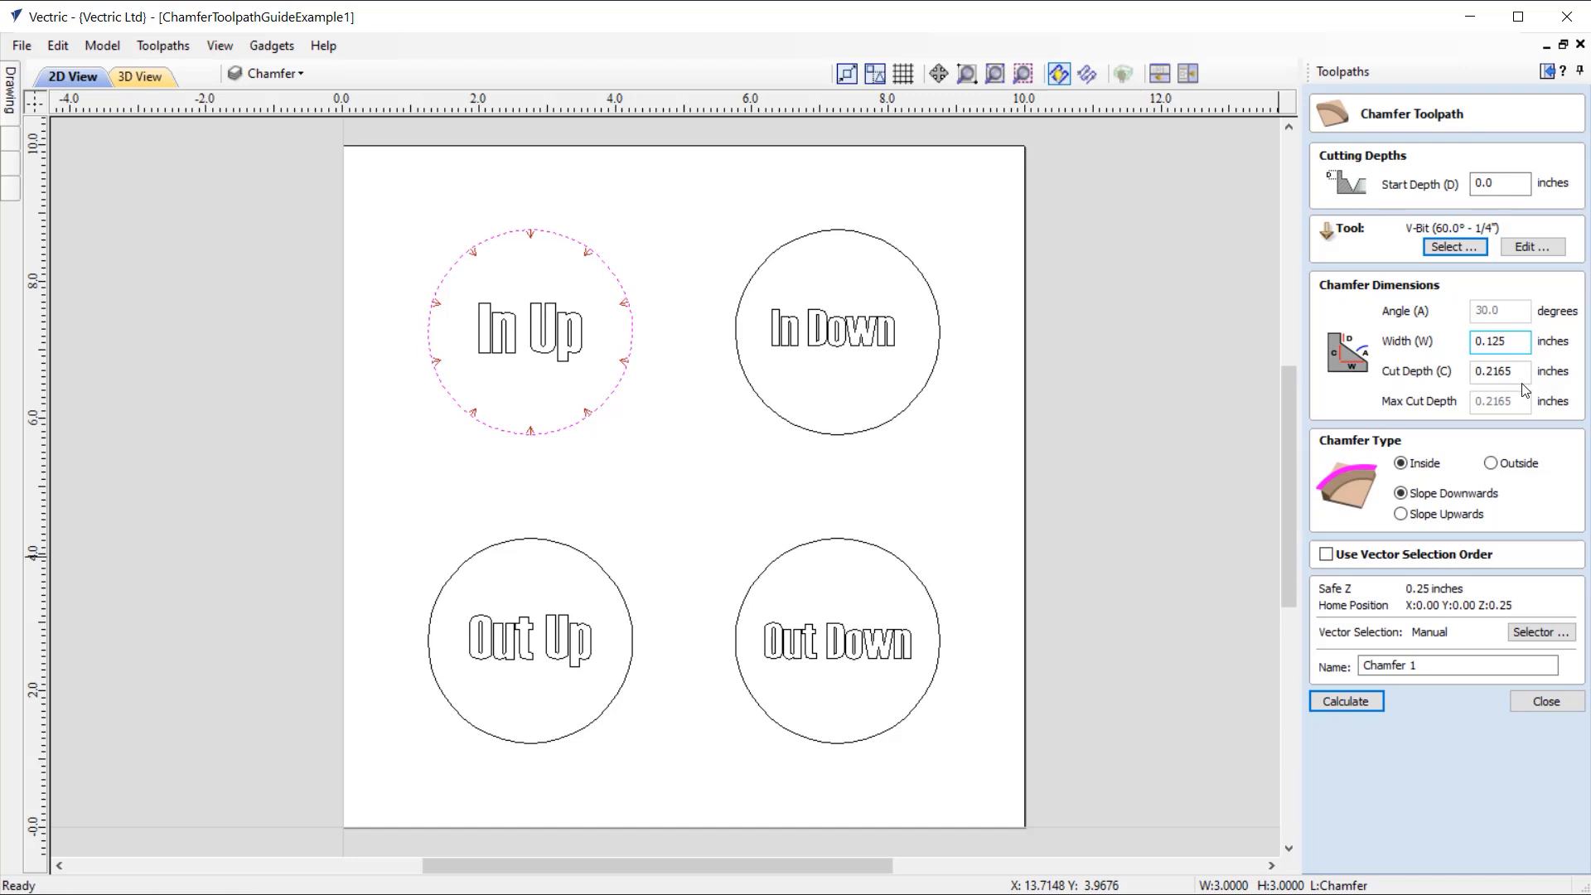
left_click_drag(1484, 341, 1556, 309)
type("25")
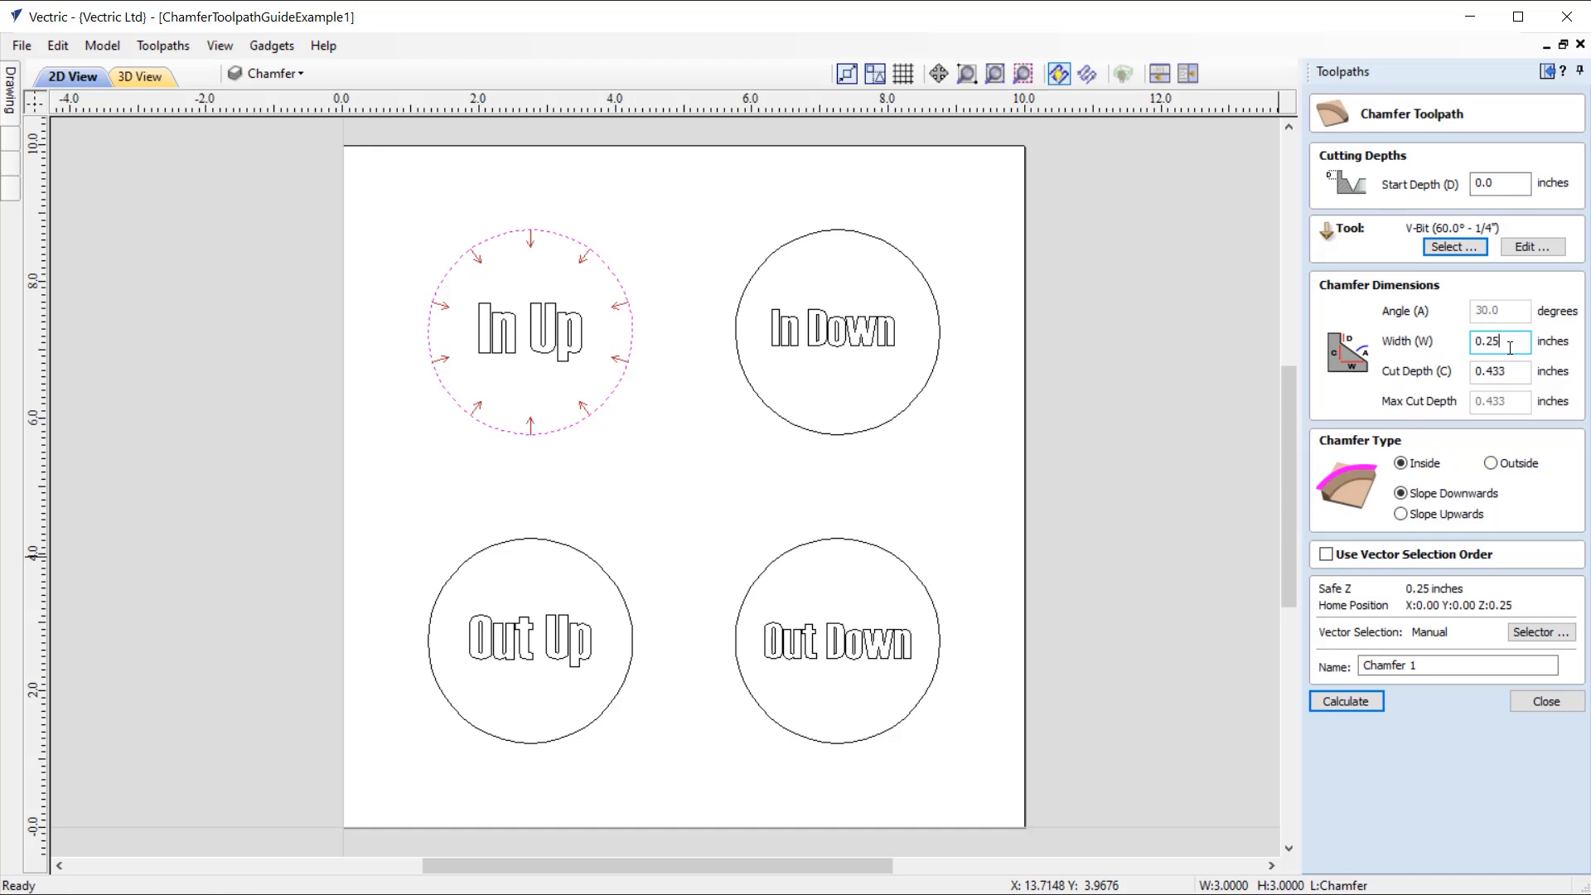
Step: Set the chamfer's cut depth to 0.5 inches
left_click(1498, 373)
left_click_drag(1521, 372, 1420, 387)
type("0.5")
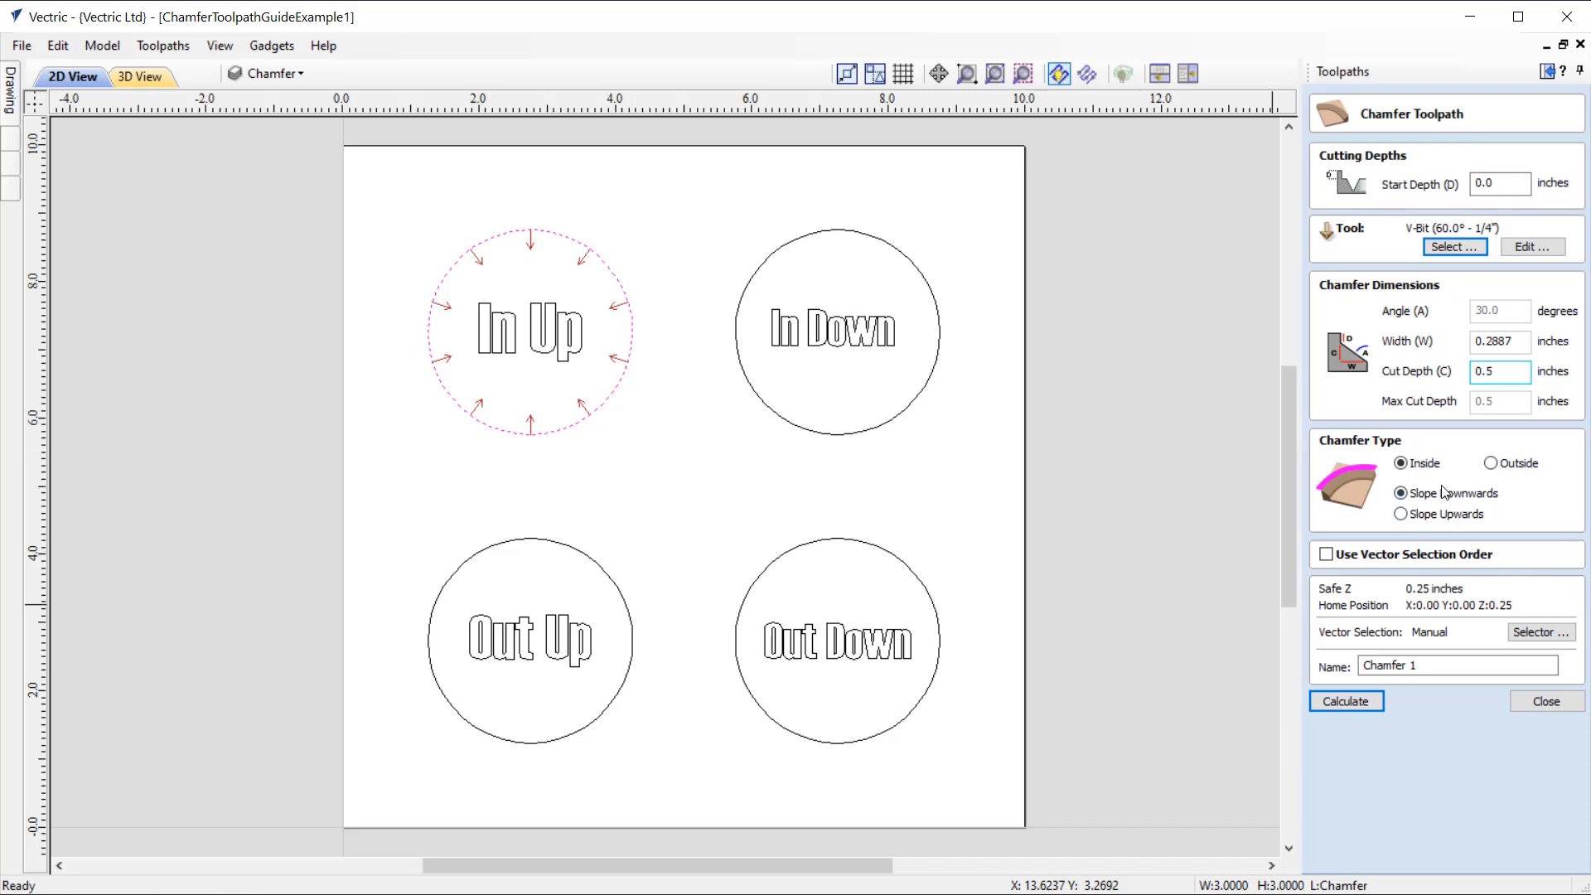
Step: Try the Outside chamfer type on the "In Up" circle and return it to Inside
left_click(1491, 463)
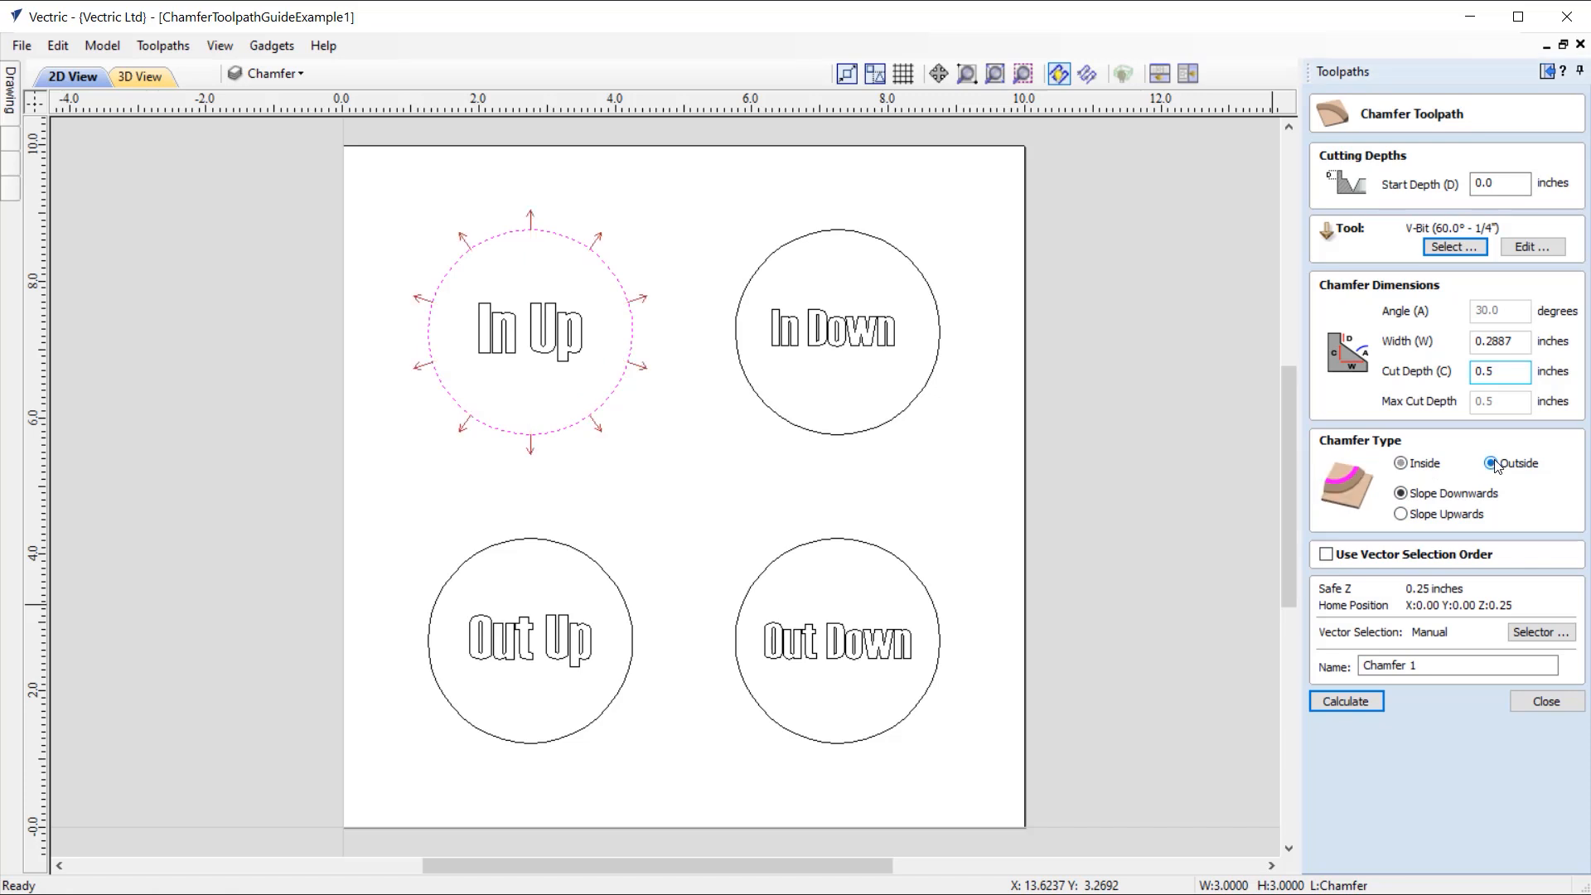
left_click(1418, 463)
left_click(1492, 463)
left_click(1425, 466)
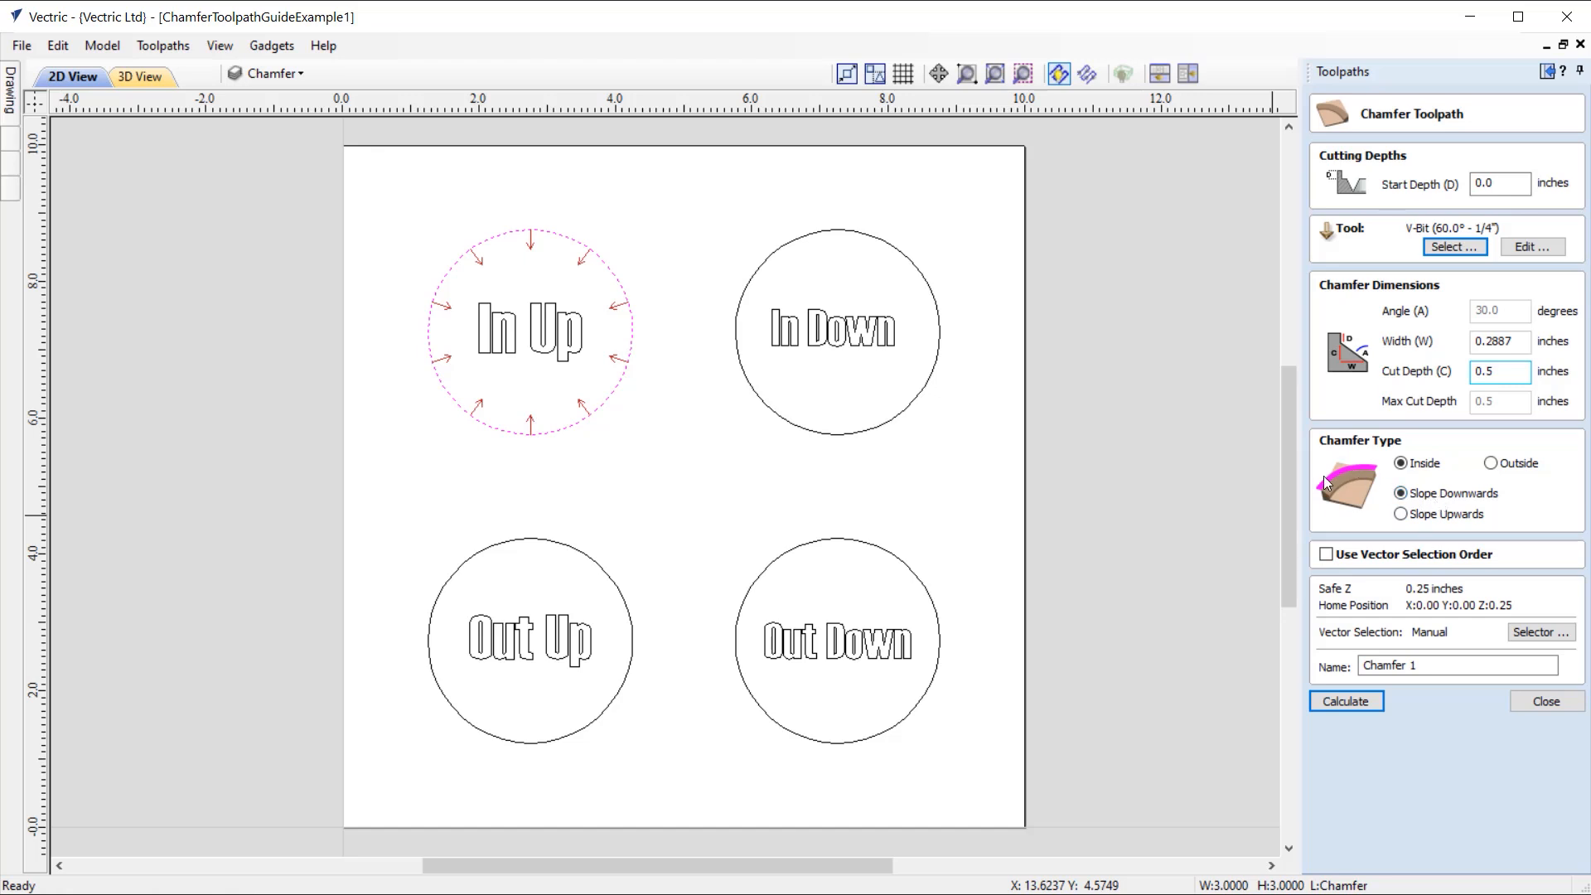
Step: Compare the upward and downward slope options with inside and outside chamfers on the "In Up" circle
left_click(1430, 514)
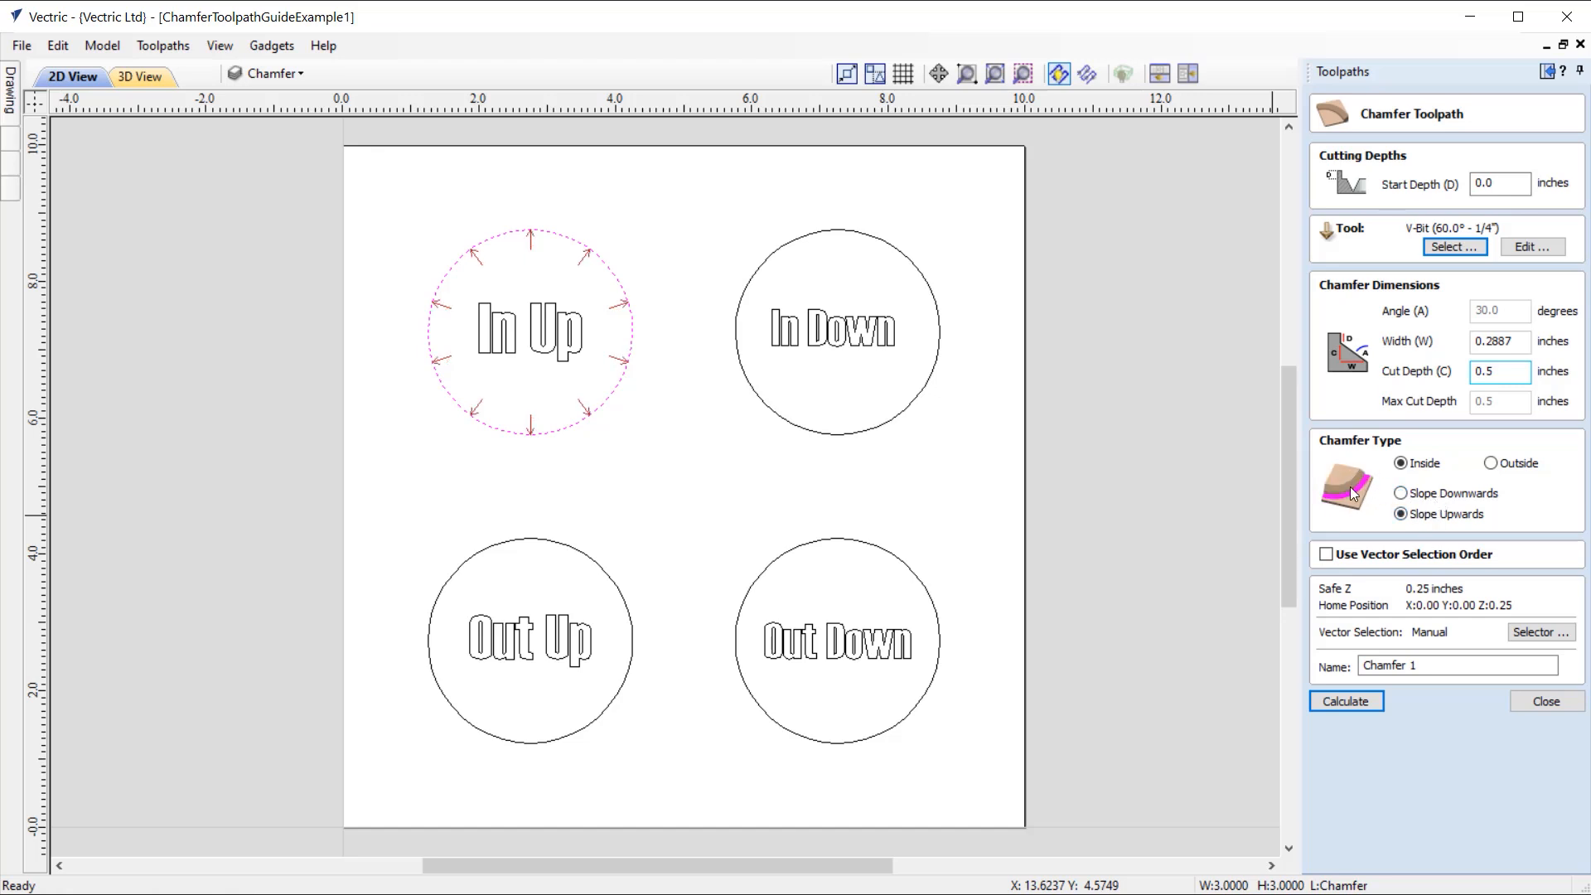
left_click(1436, 494)
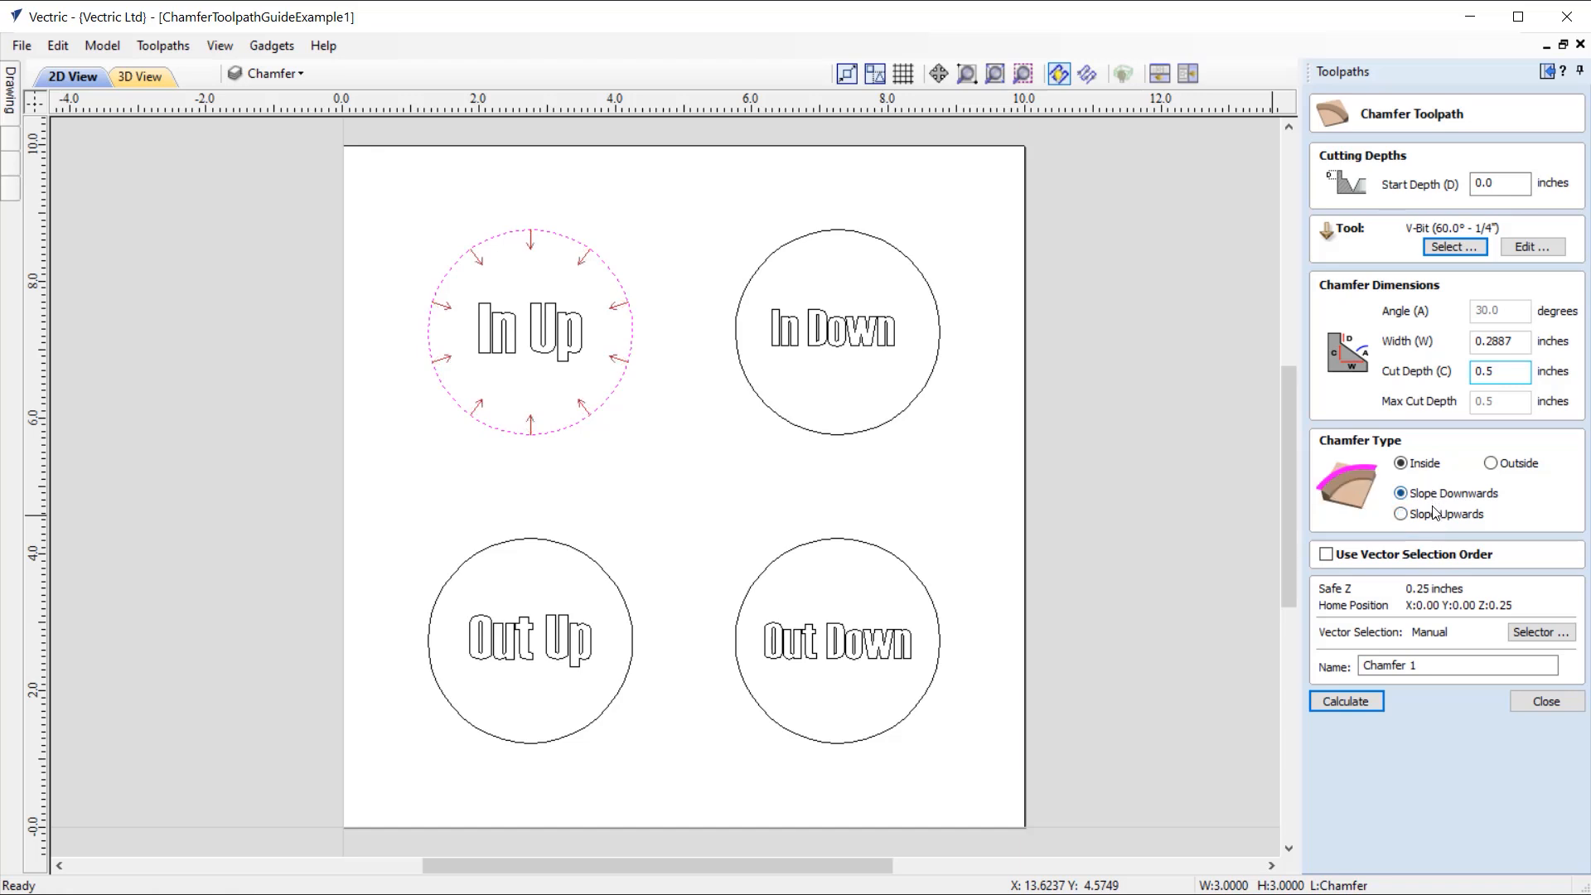
left_click(1436, 513)
left_click(1493, 465)
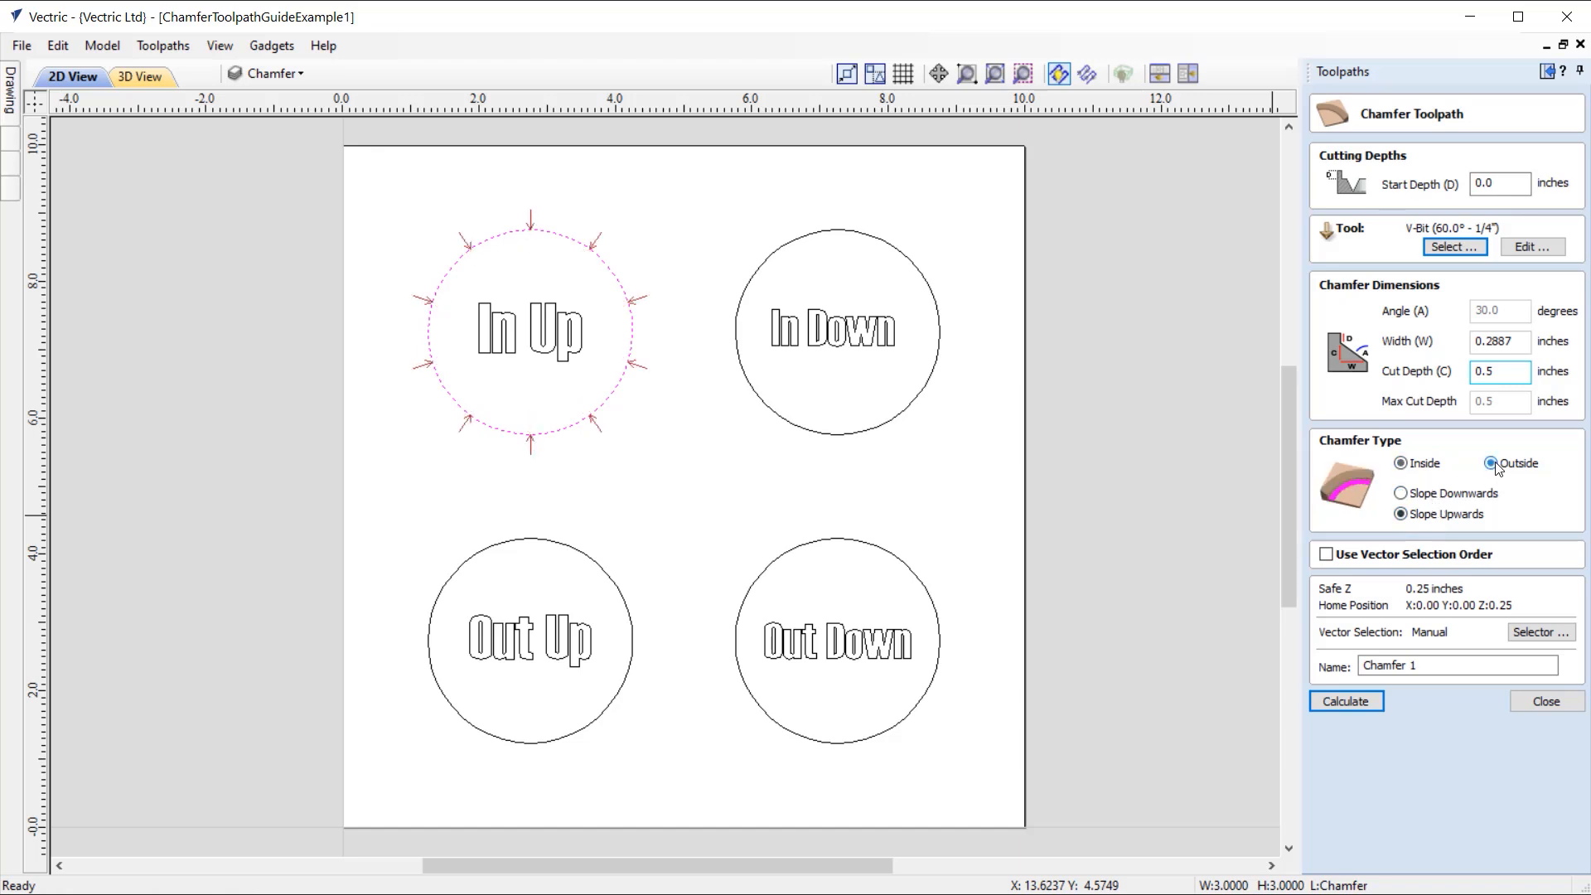
left_click(1438, 494)
left_click(1425, 466)
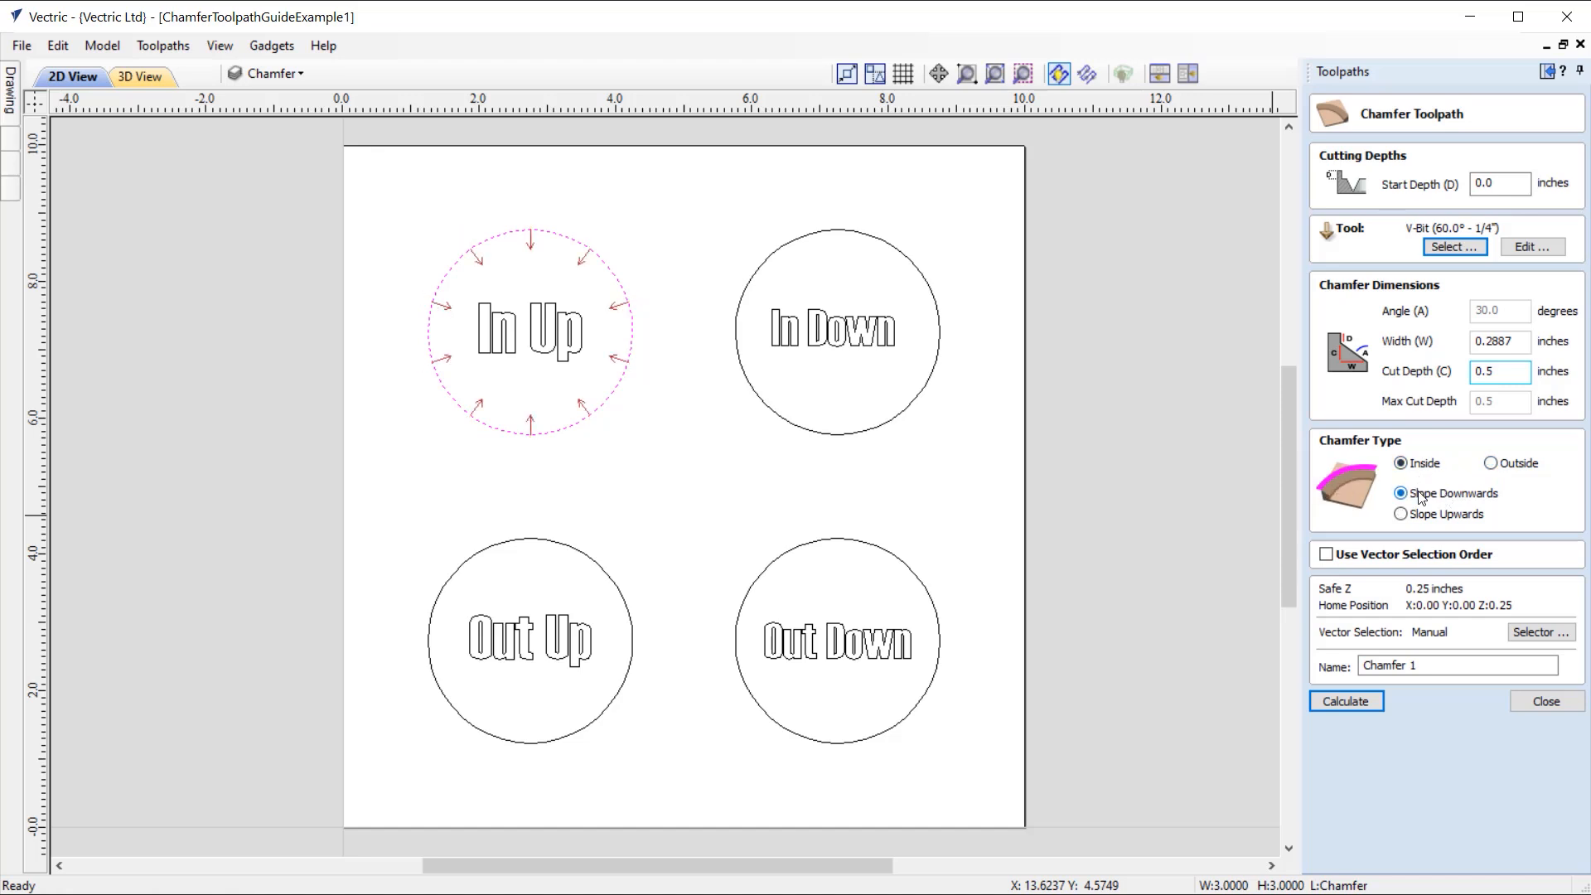
left_click(1420, 515)
left_click(1421, 494)
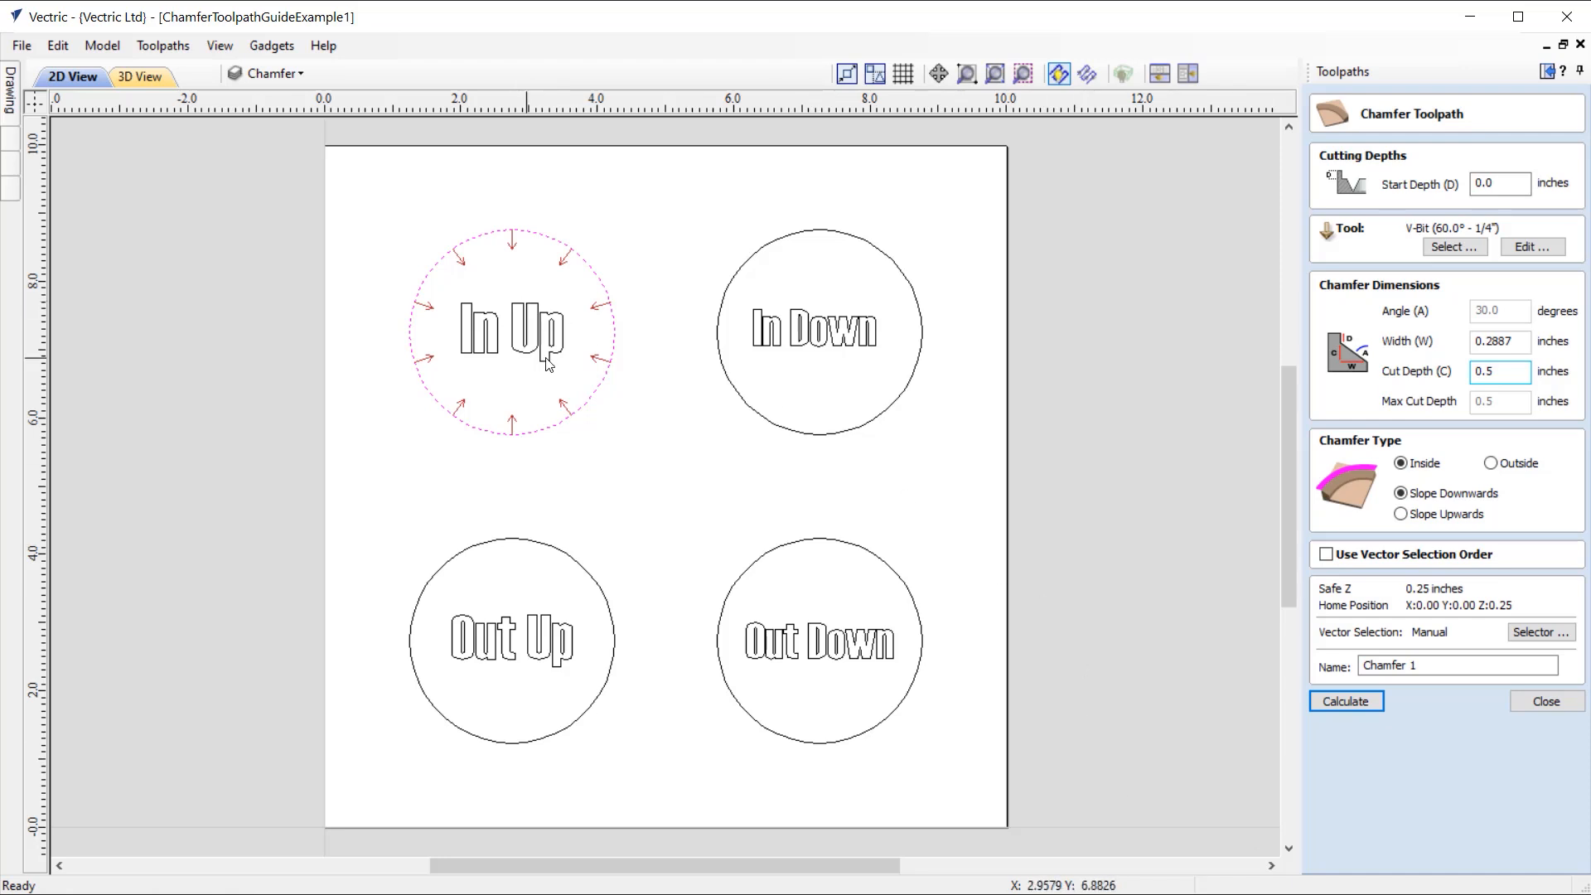
Step: Set the inside chamfer to Slope Upwards and calculate the toolpath as Chamfer 1, accepting the cut through the material
left_click(1428, 516)
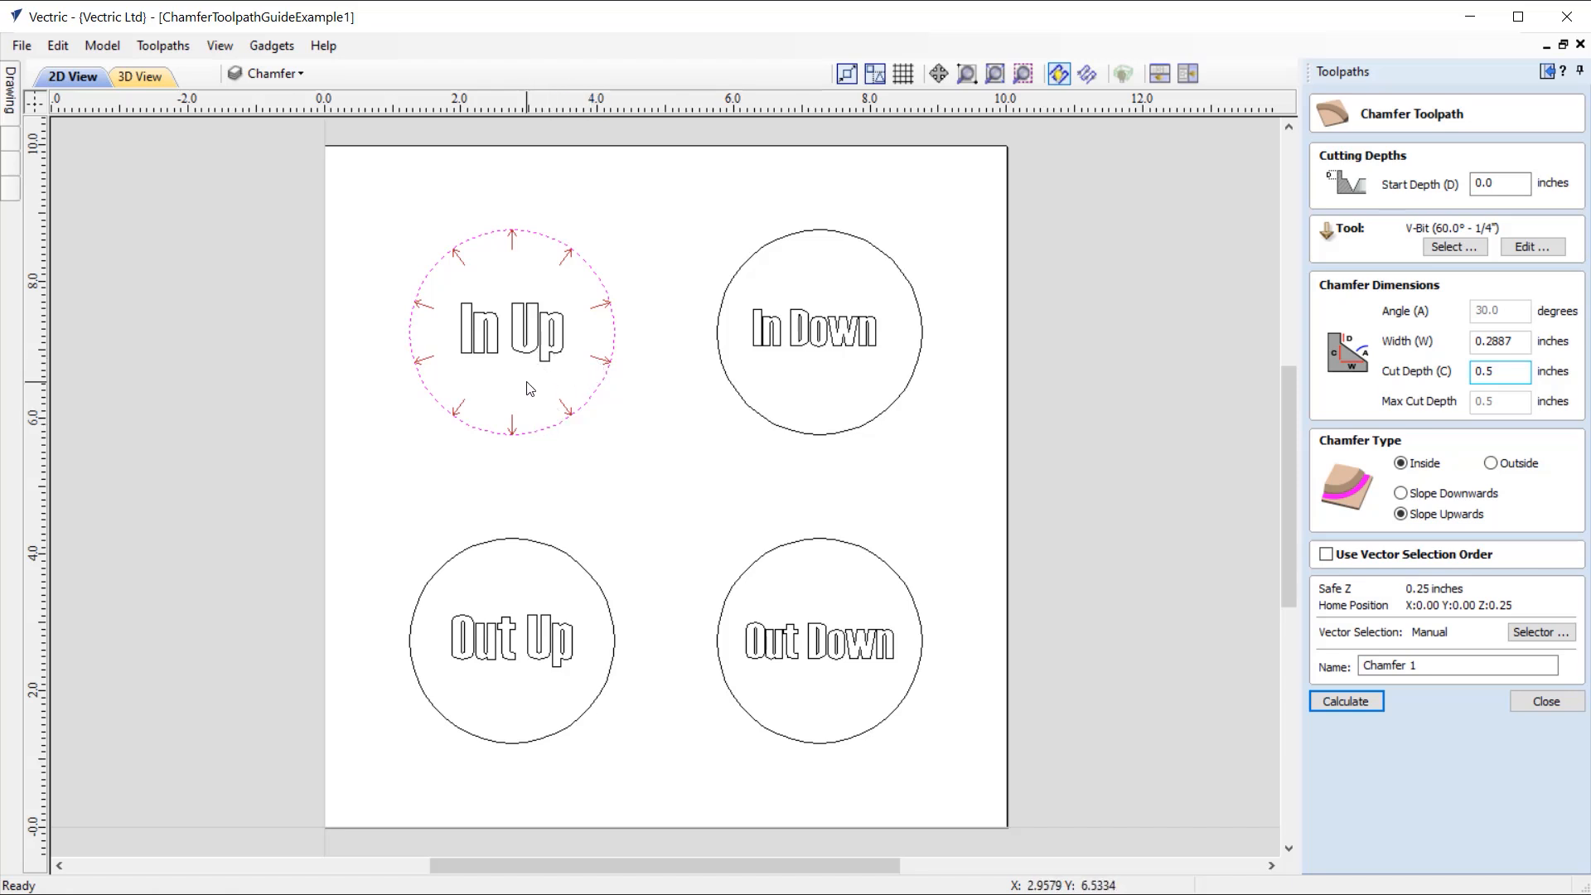
left_click(1444, 666)
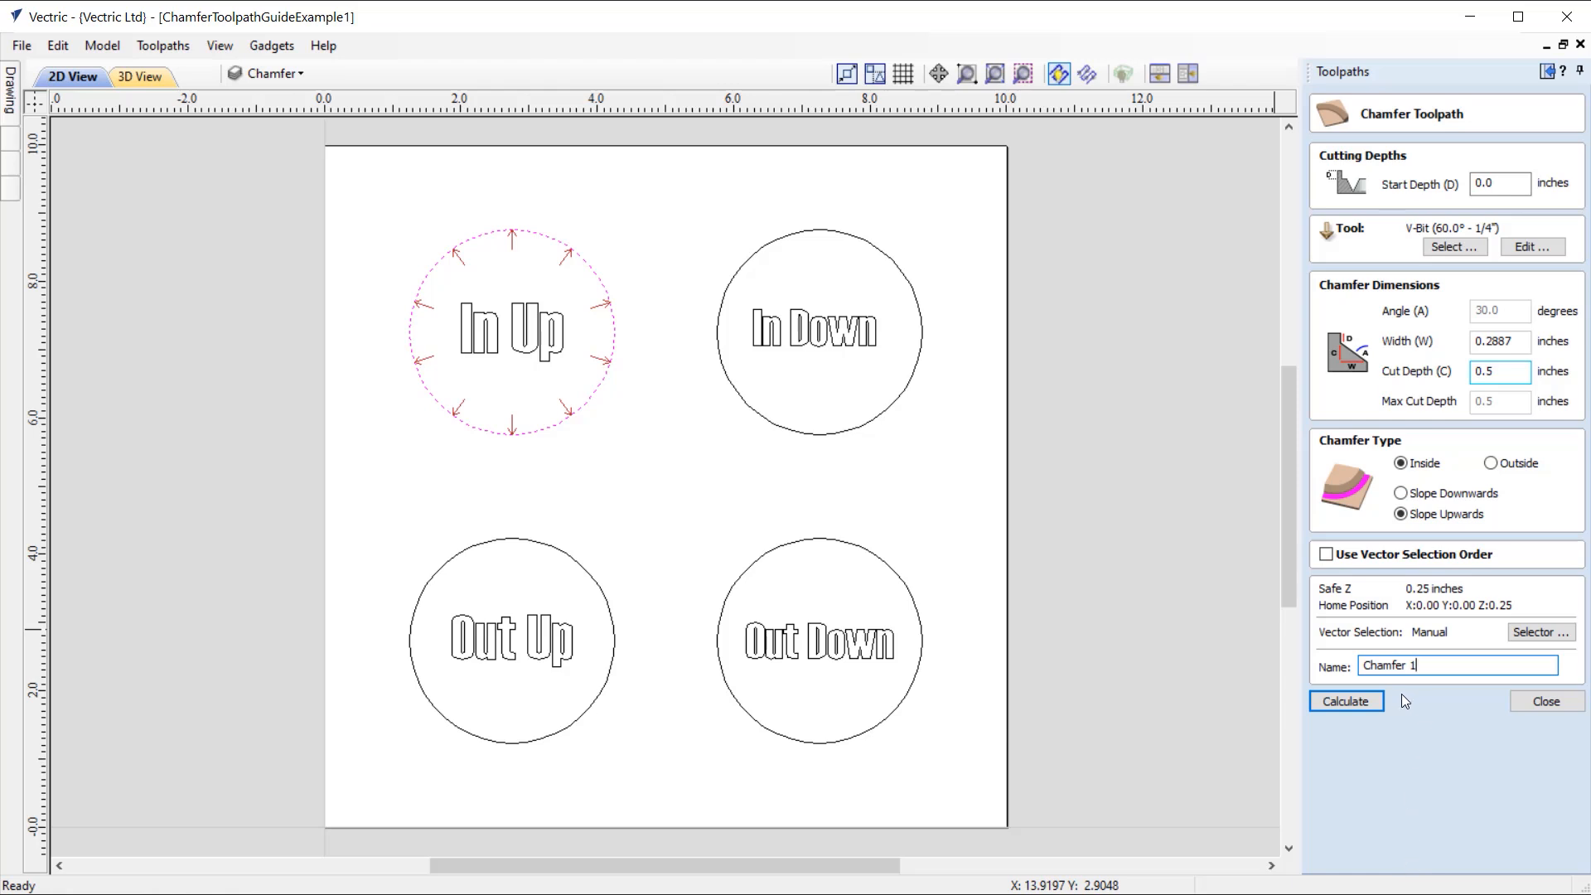
left_click(1360, 701)
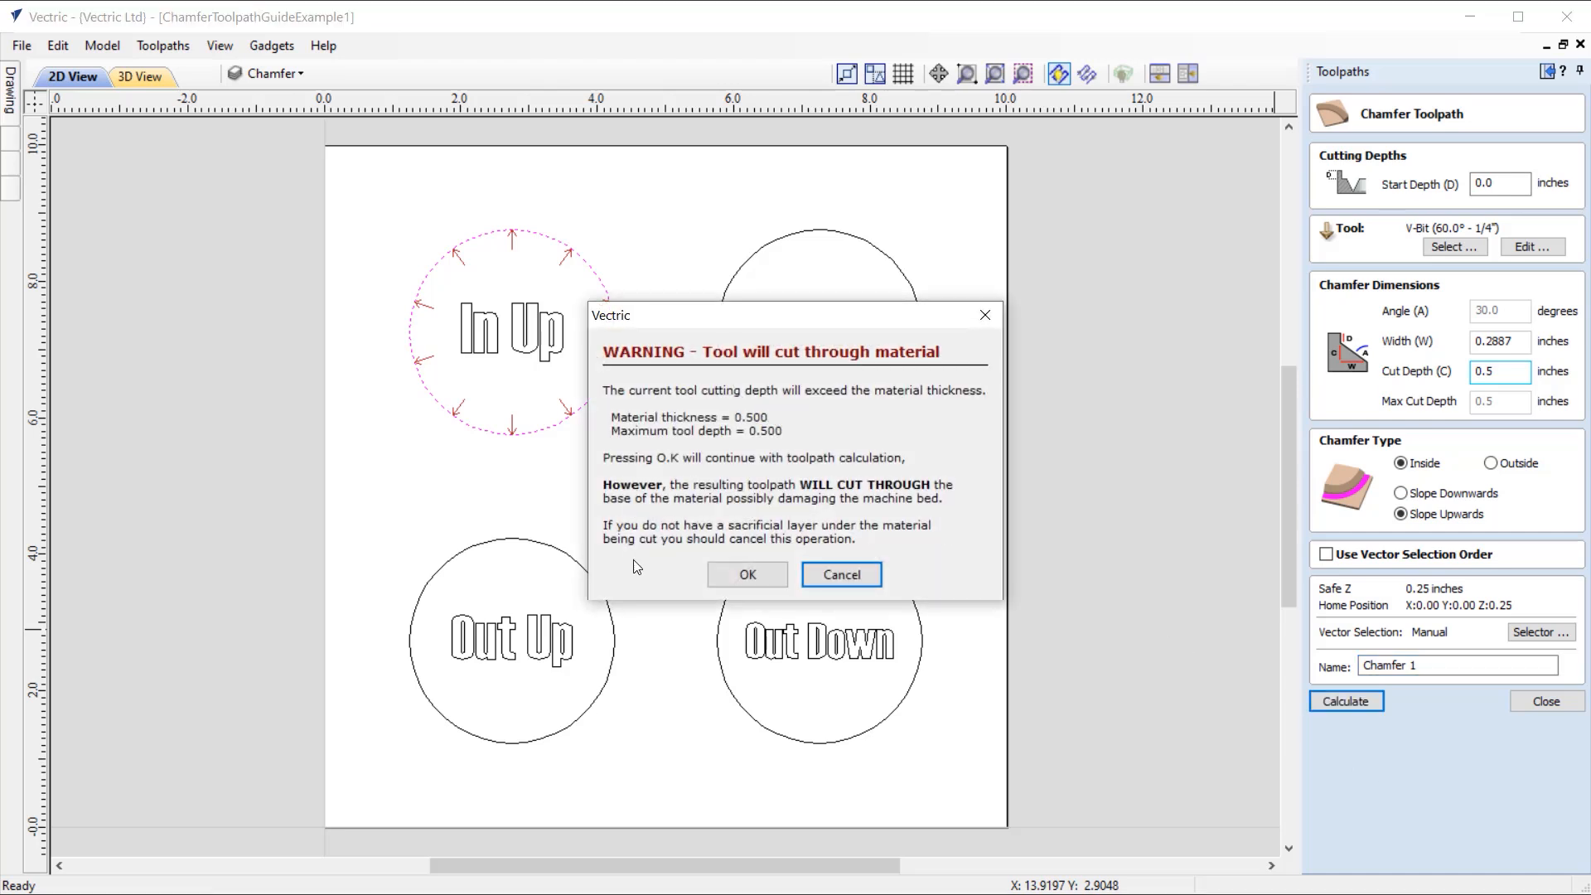
left_click(750, 574)
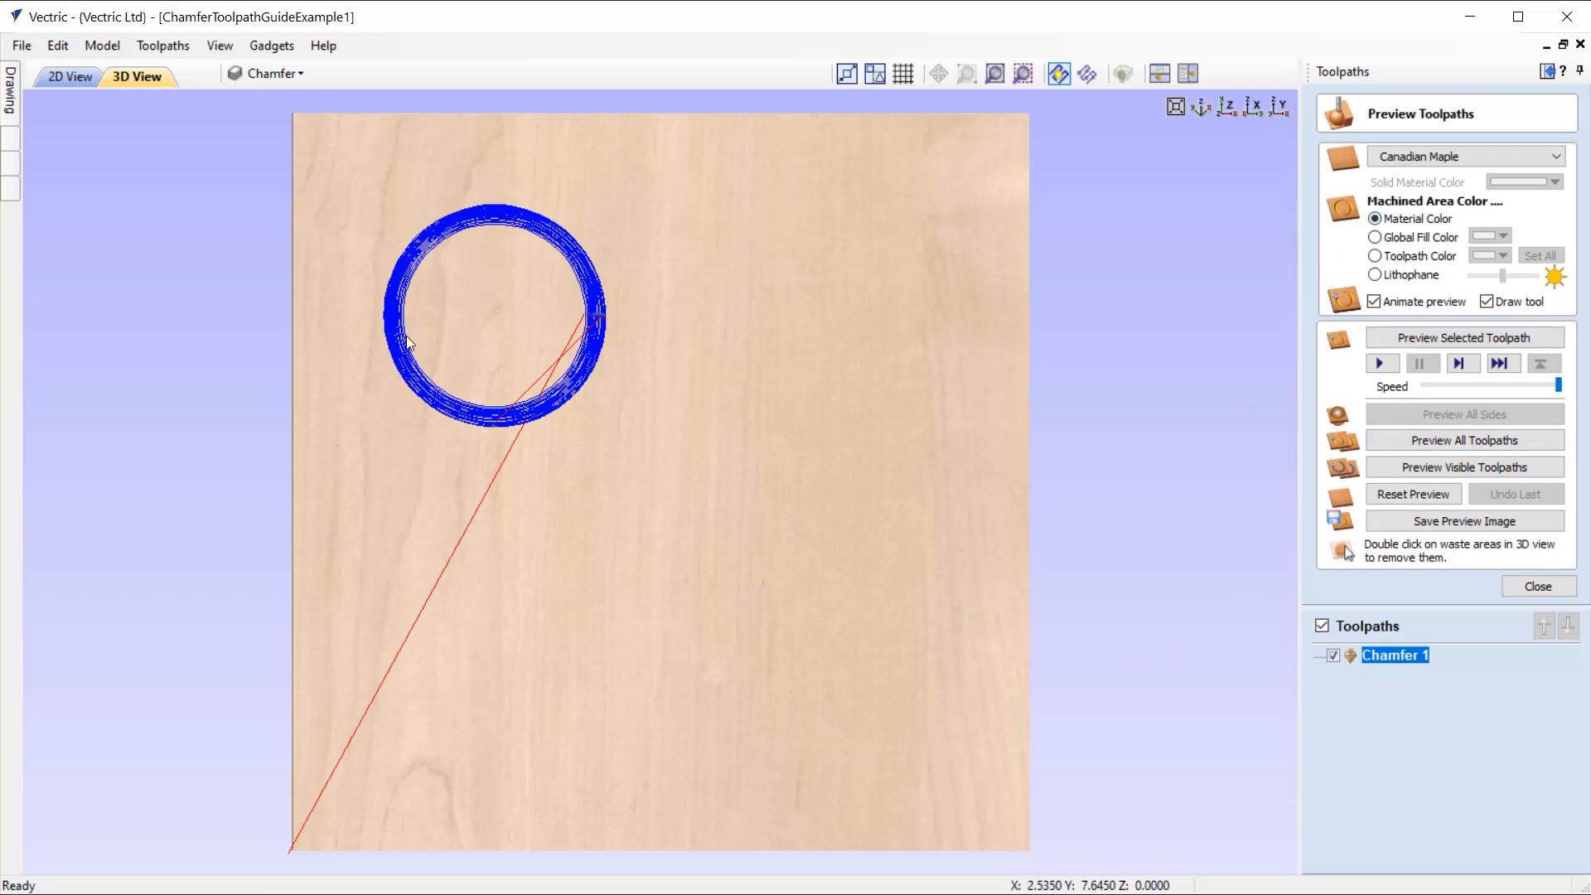
Step: Examine the calculated chamfer toolpath from the side and at an angle in 3D, then return to the top view
left_click(1257, 113)
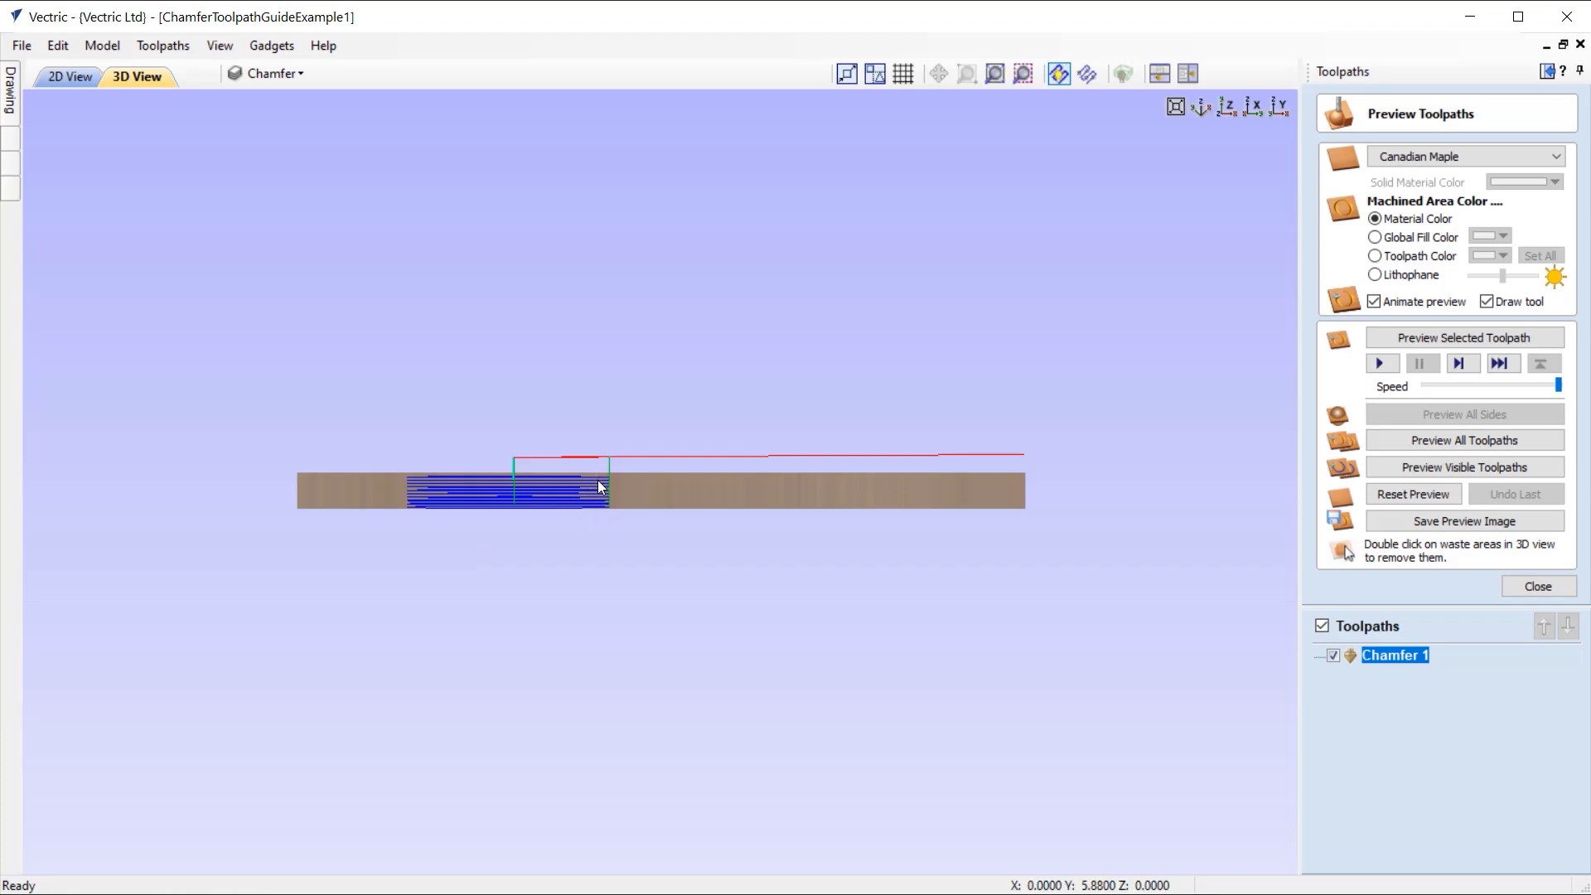
left_click_drag(594, 489, 591, 529)
scroll(592, 528, "up", 6)
left_click_drag(574, 583, 491, 683)
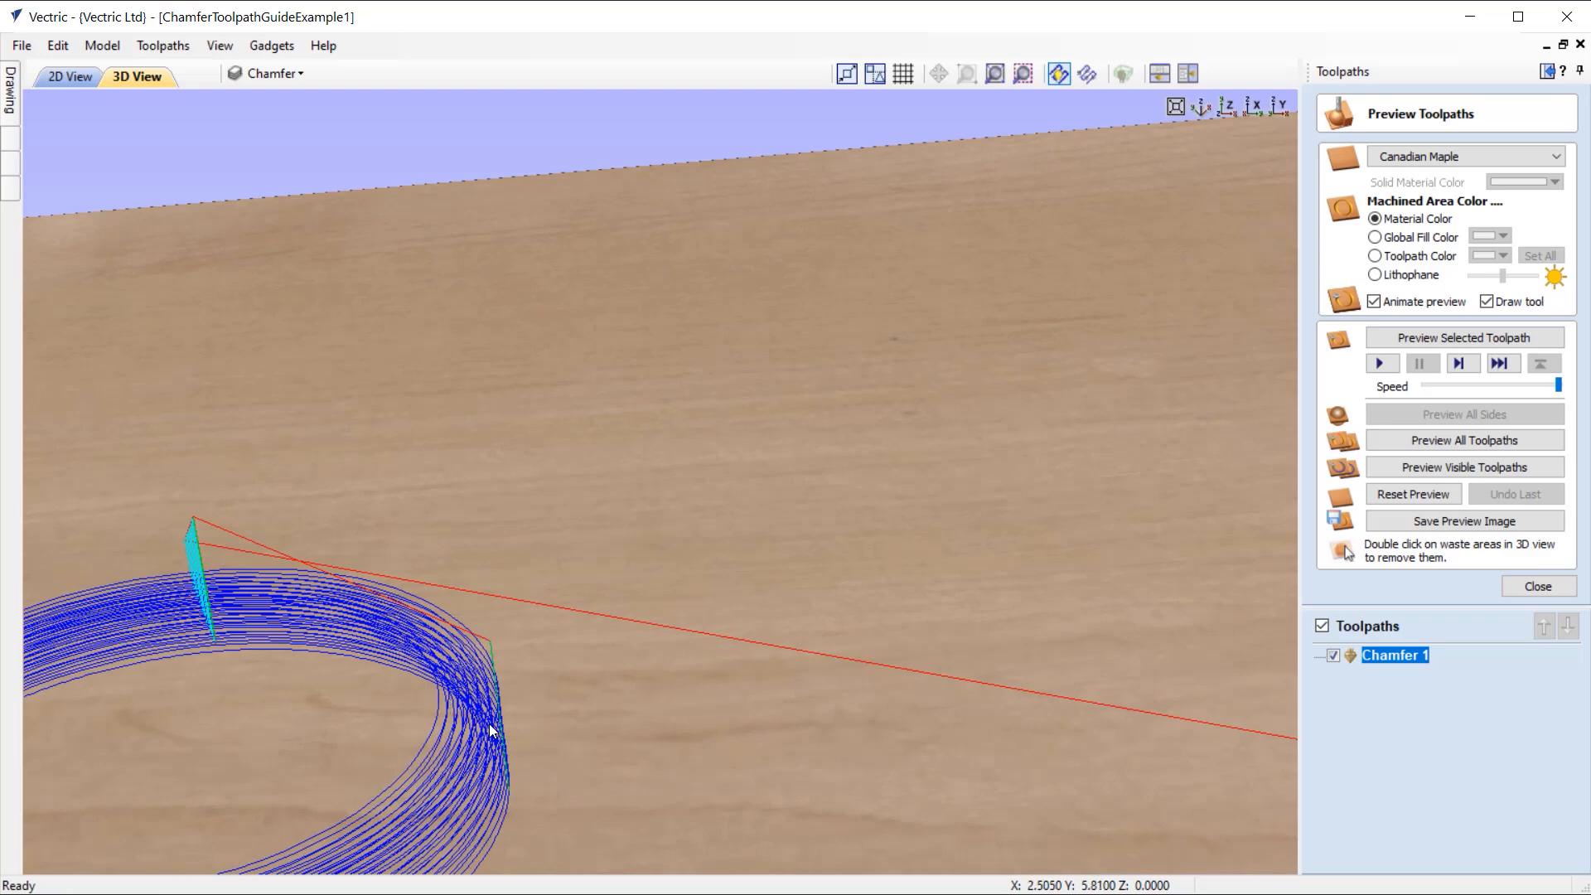
left_click_drag(461, 718, 428, 368)
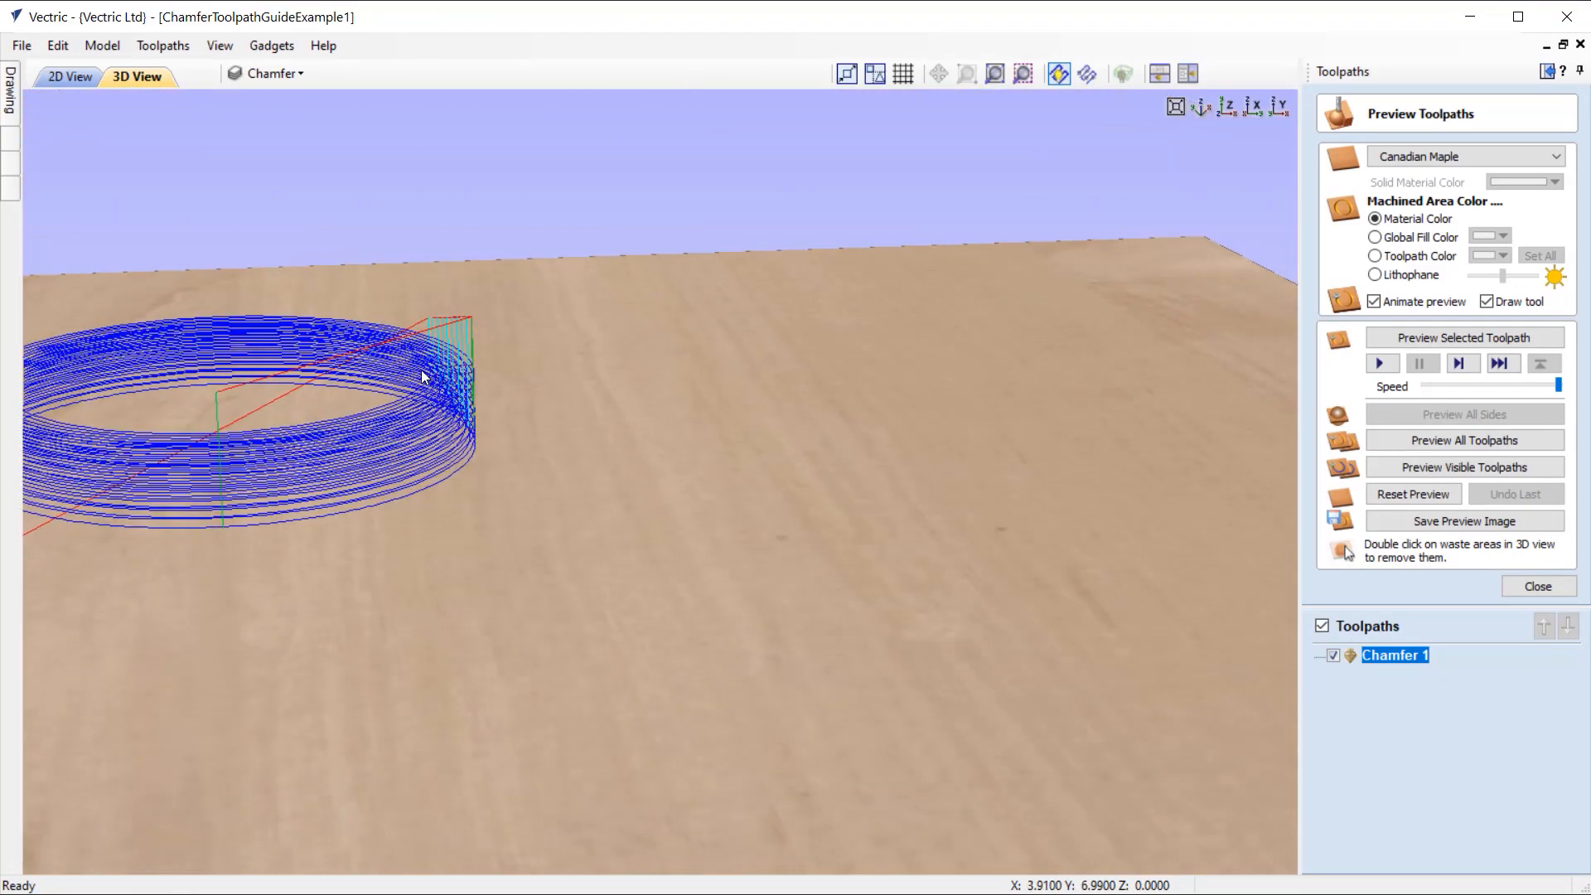
left_click(1228, 107)
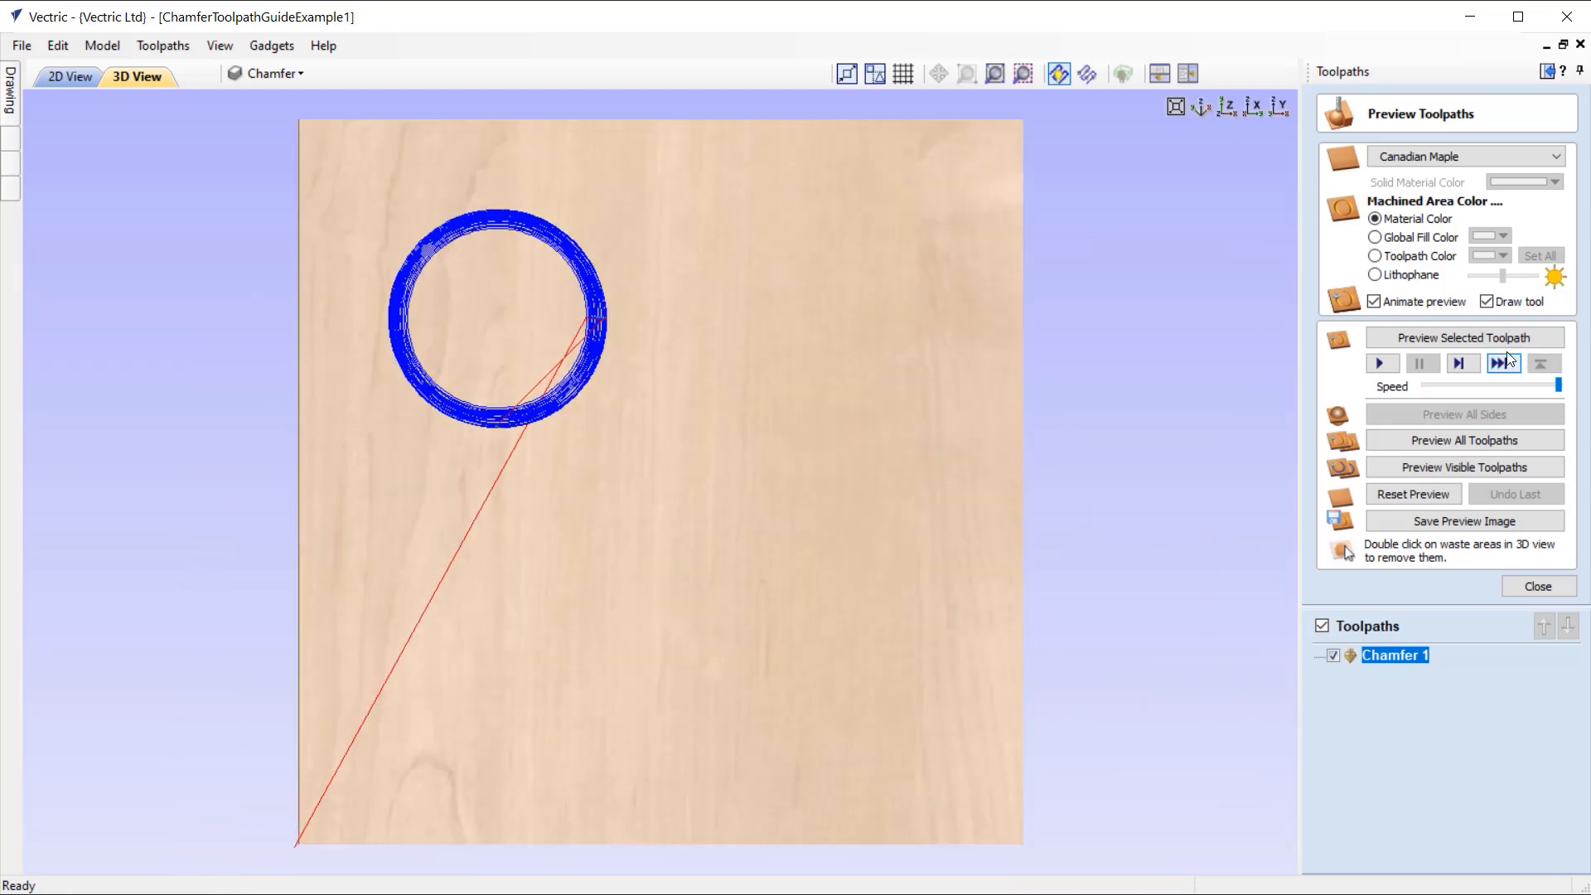
Step: Simulate cutting the chamfer toolpath, inspect the resulting groove up close, and close the toolpath preview
left_click(1478, 340)
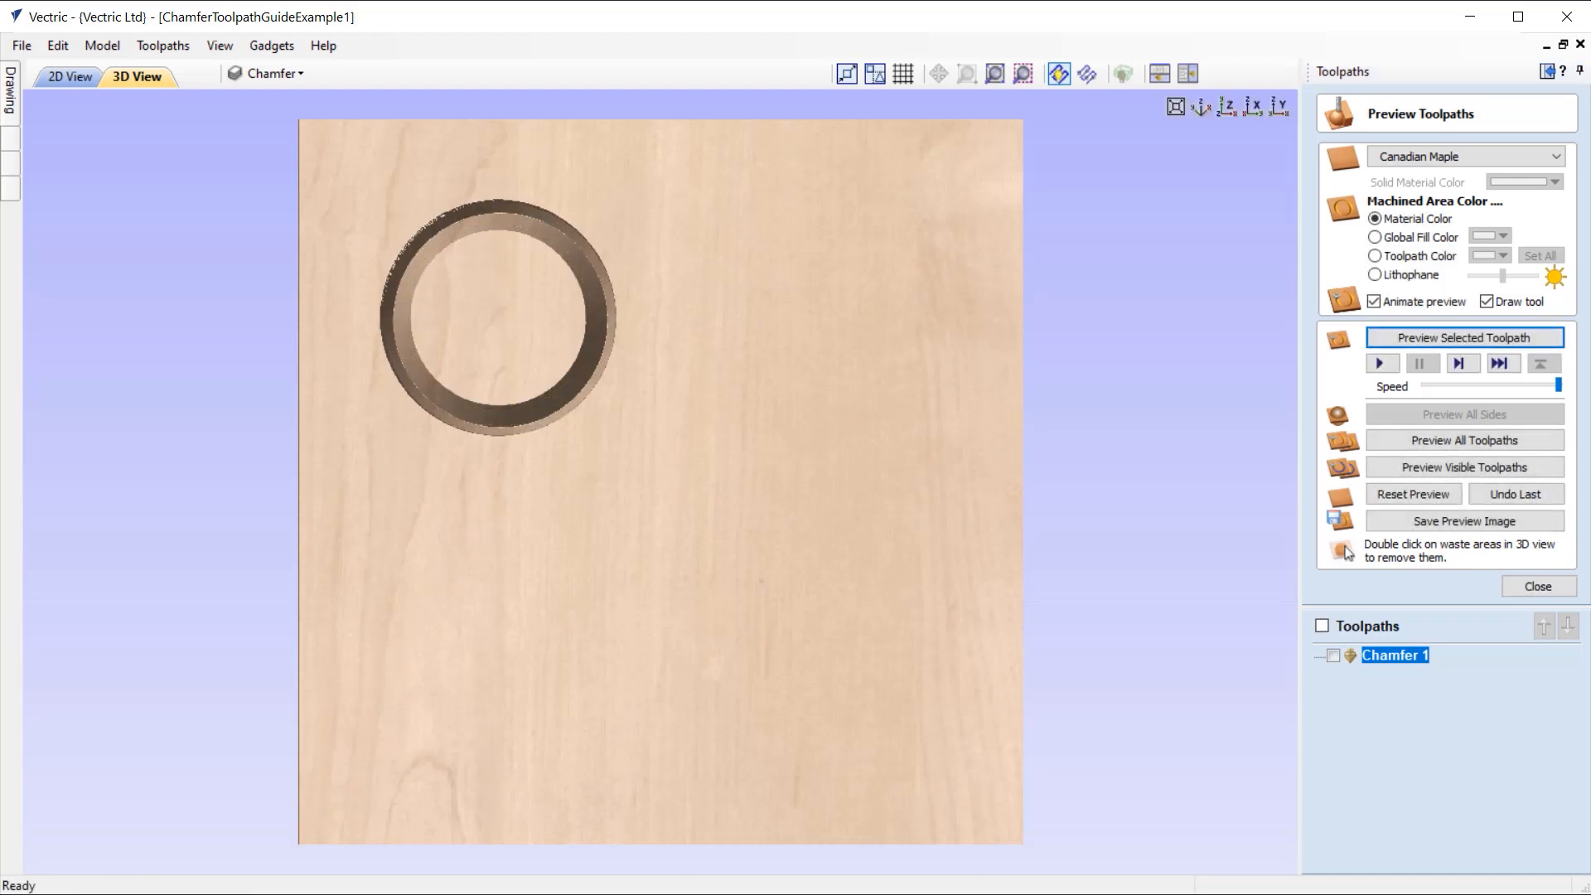
scroll(469, 348, "up", 3)
middle_click_drag(753, 555, 837, 520)
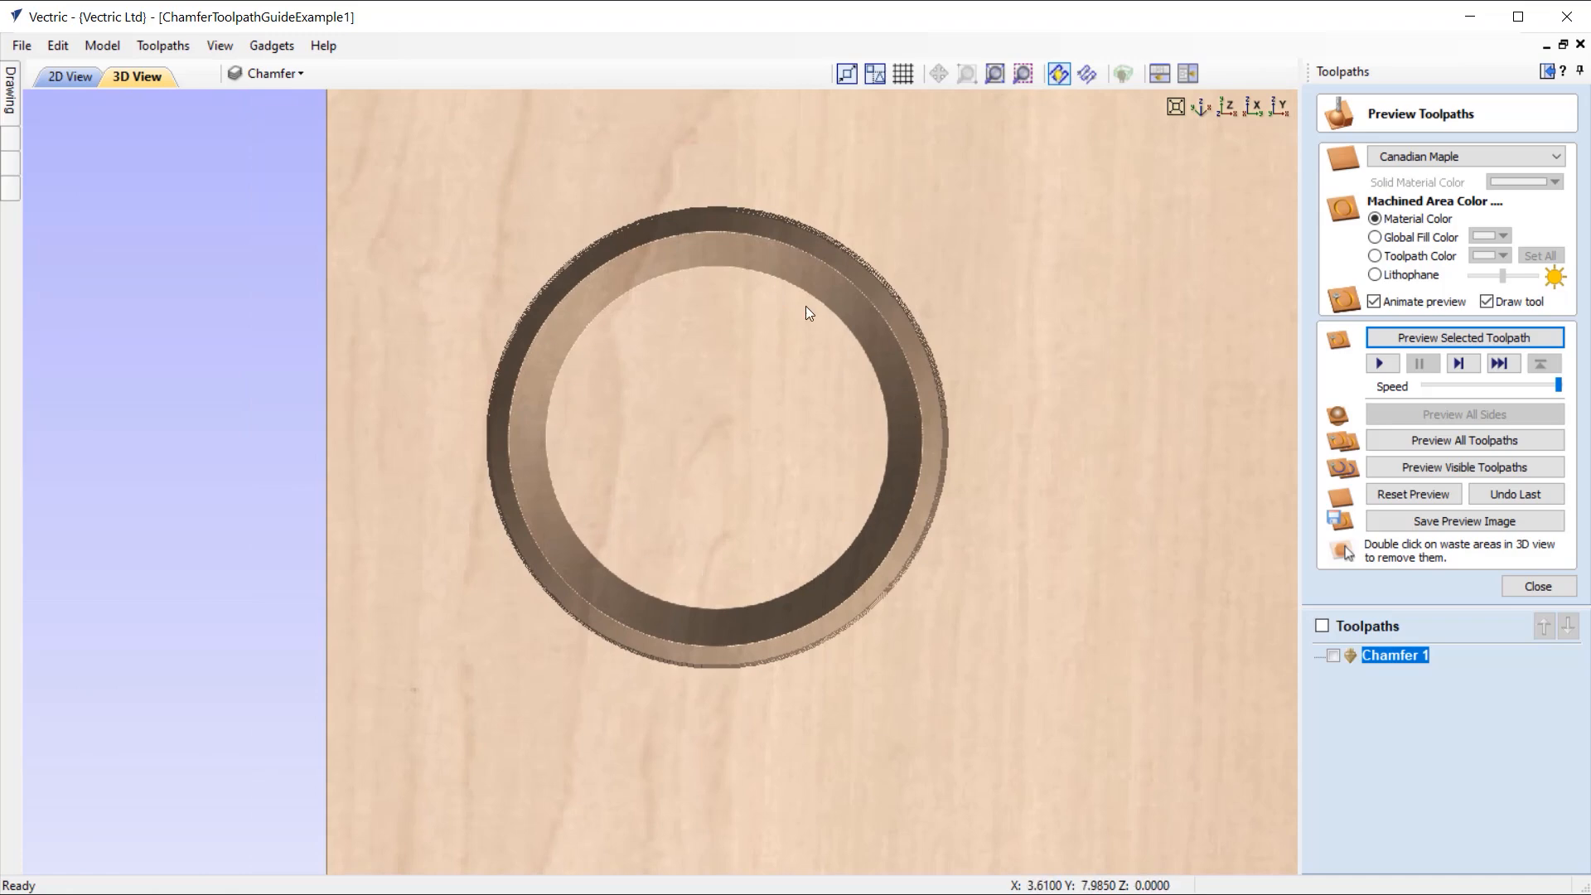
left_click_drag(810, 497, 784, 362)
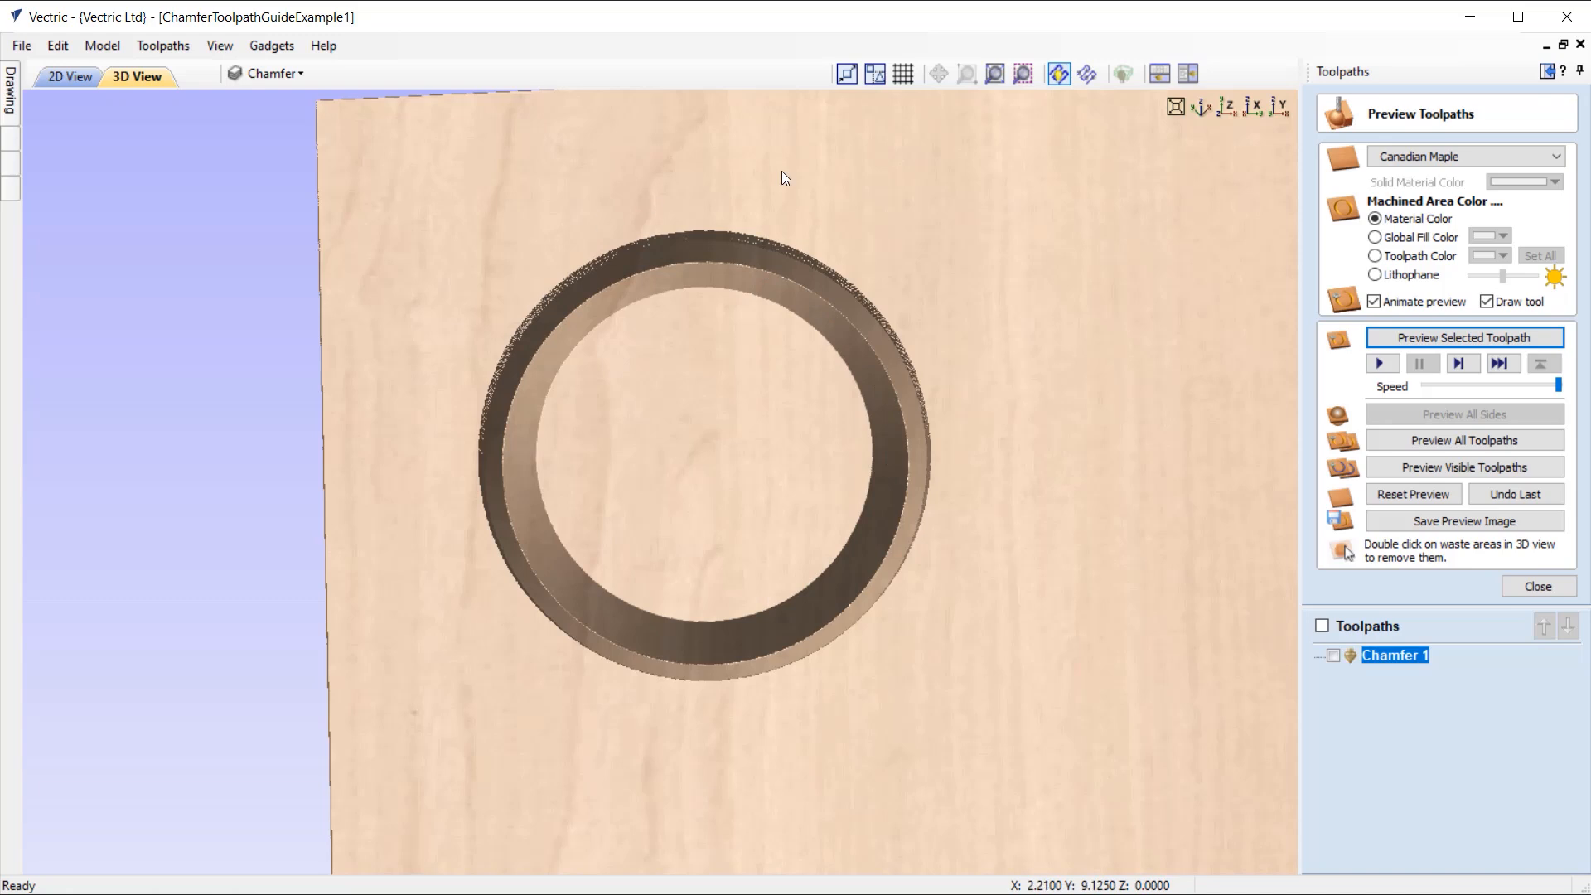
left_click(1226, 108)
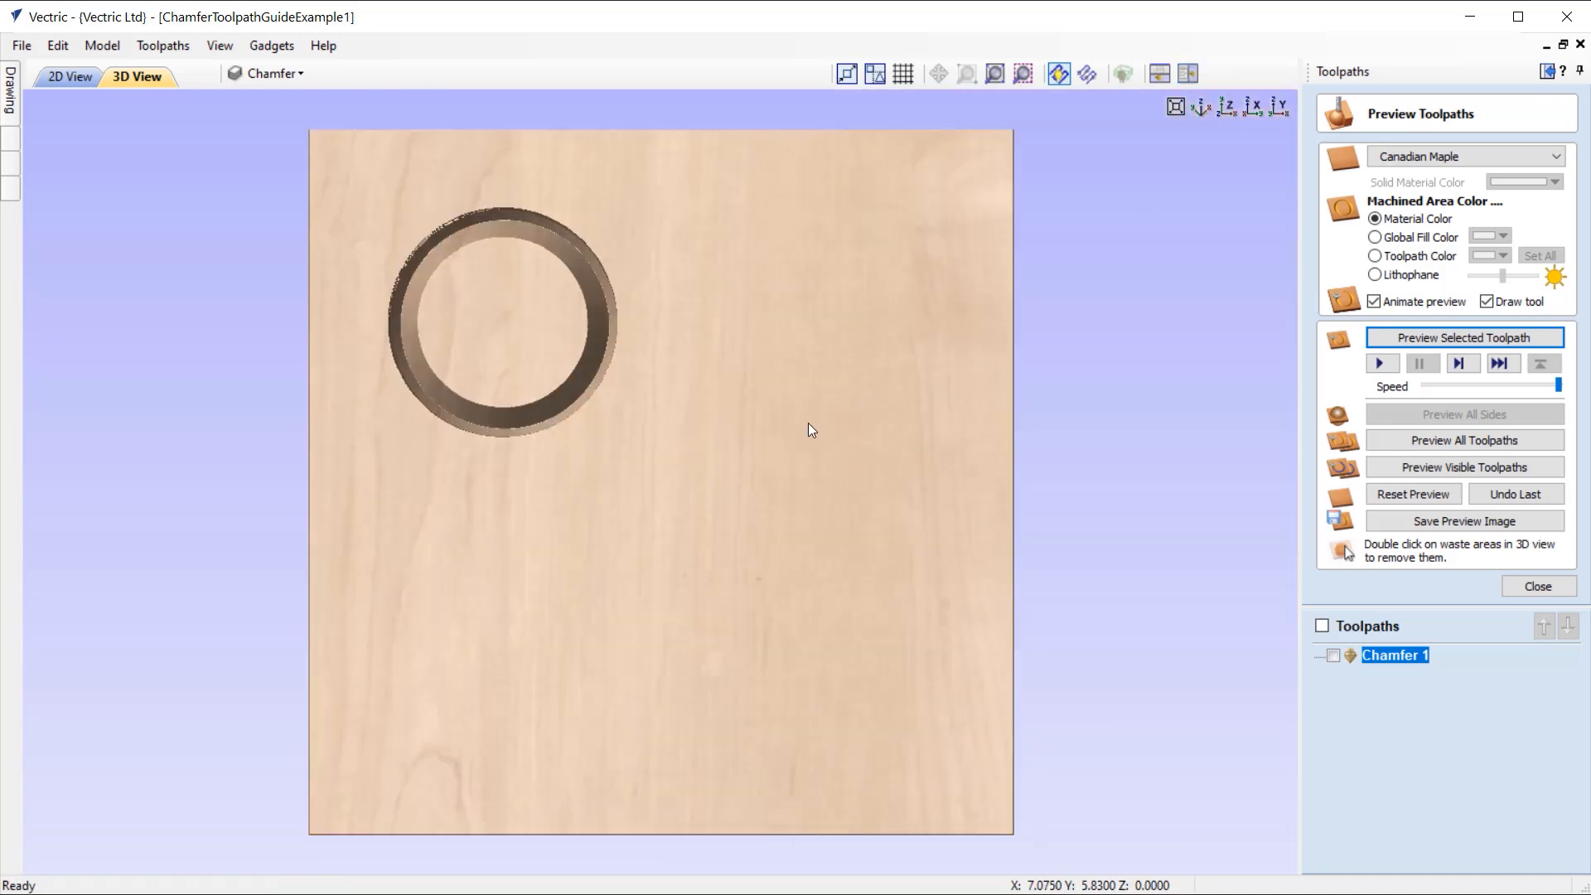
left_click(1547, 591)
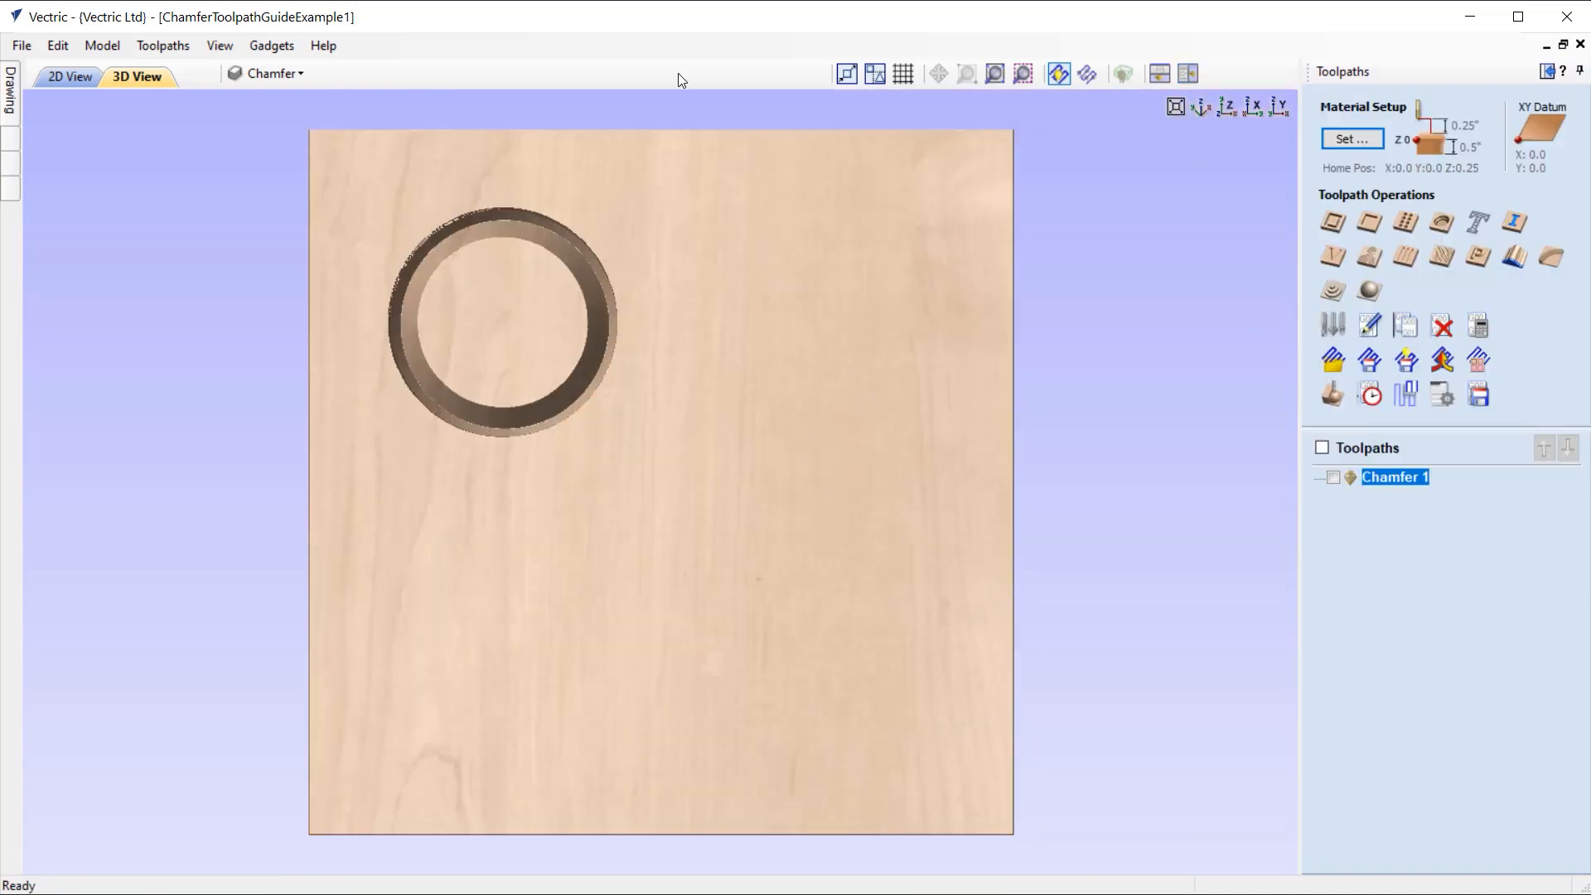
Step: With 2D and 3D views side by side, calculate and simulate an outside profile toolpath around the "In Up" circle, 0.5 inches deep with the 1/4" end mill
left_click(1187, 73)
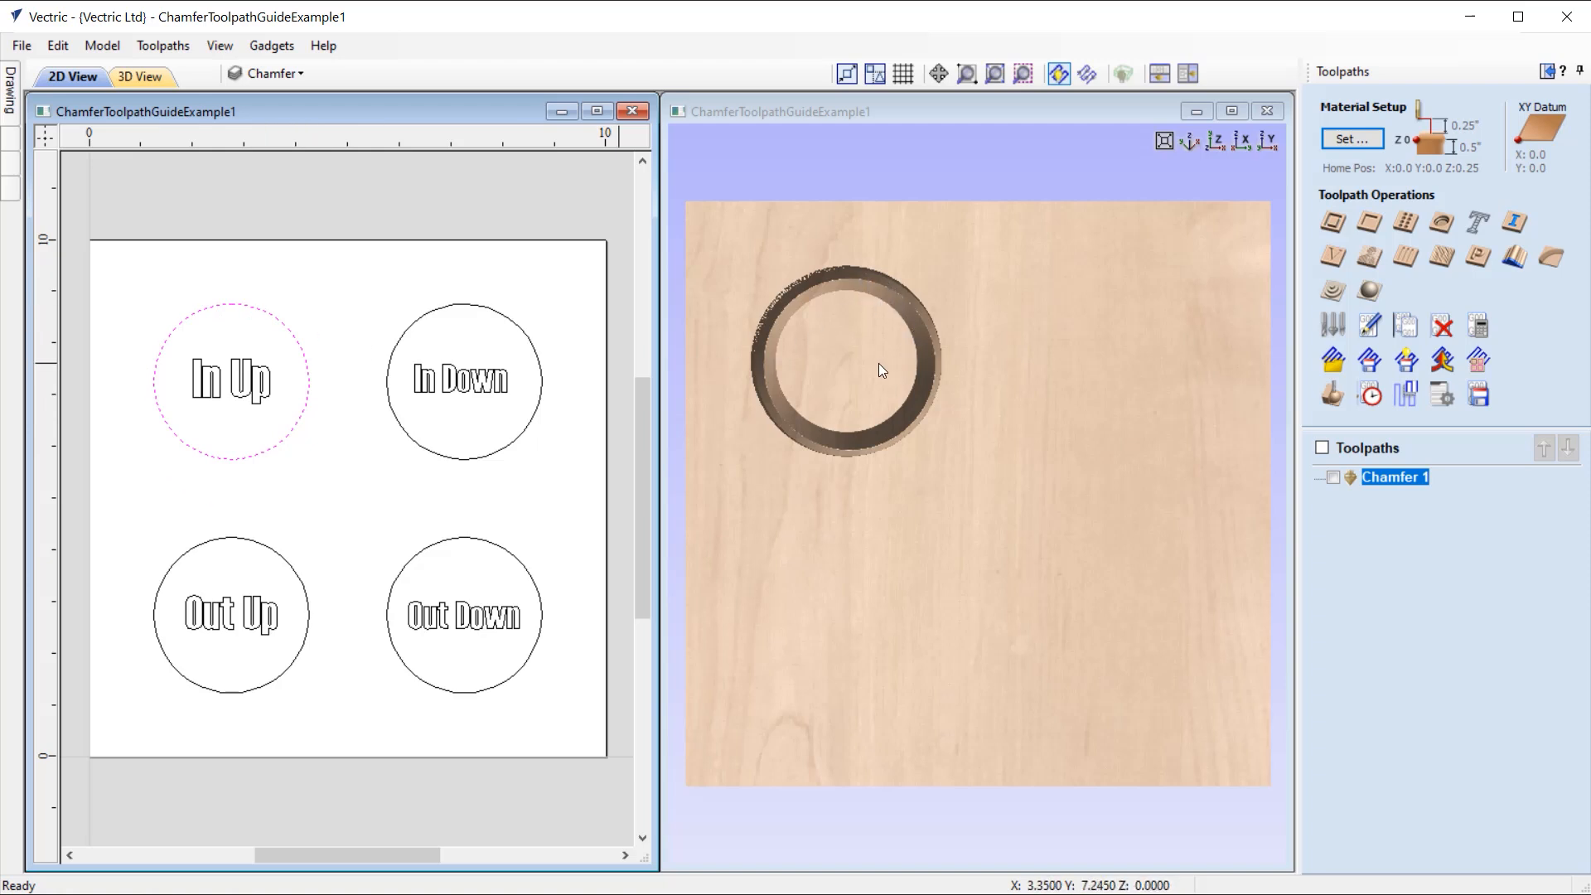
left_click(1332, 224)
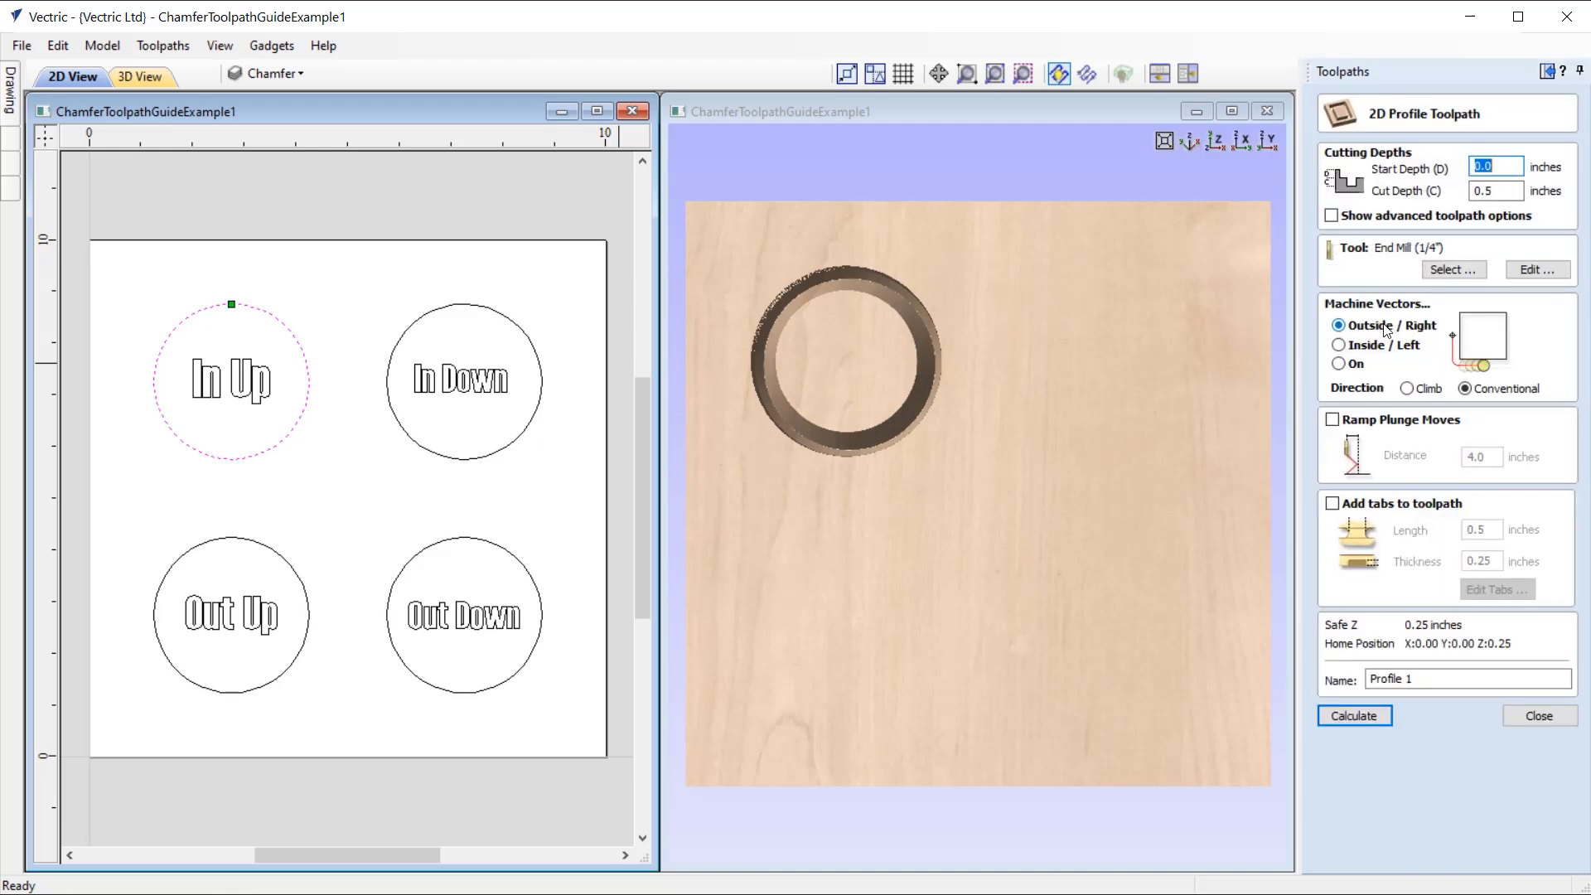
left_click(1354, 715)
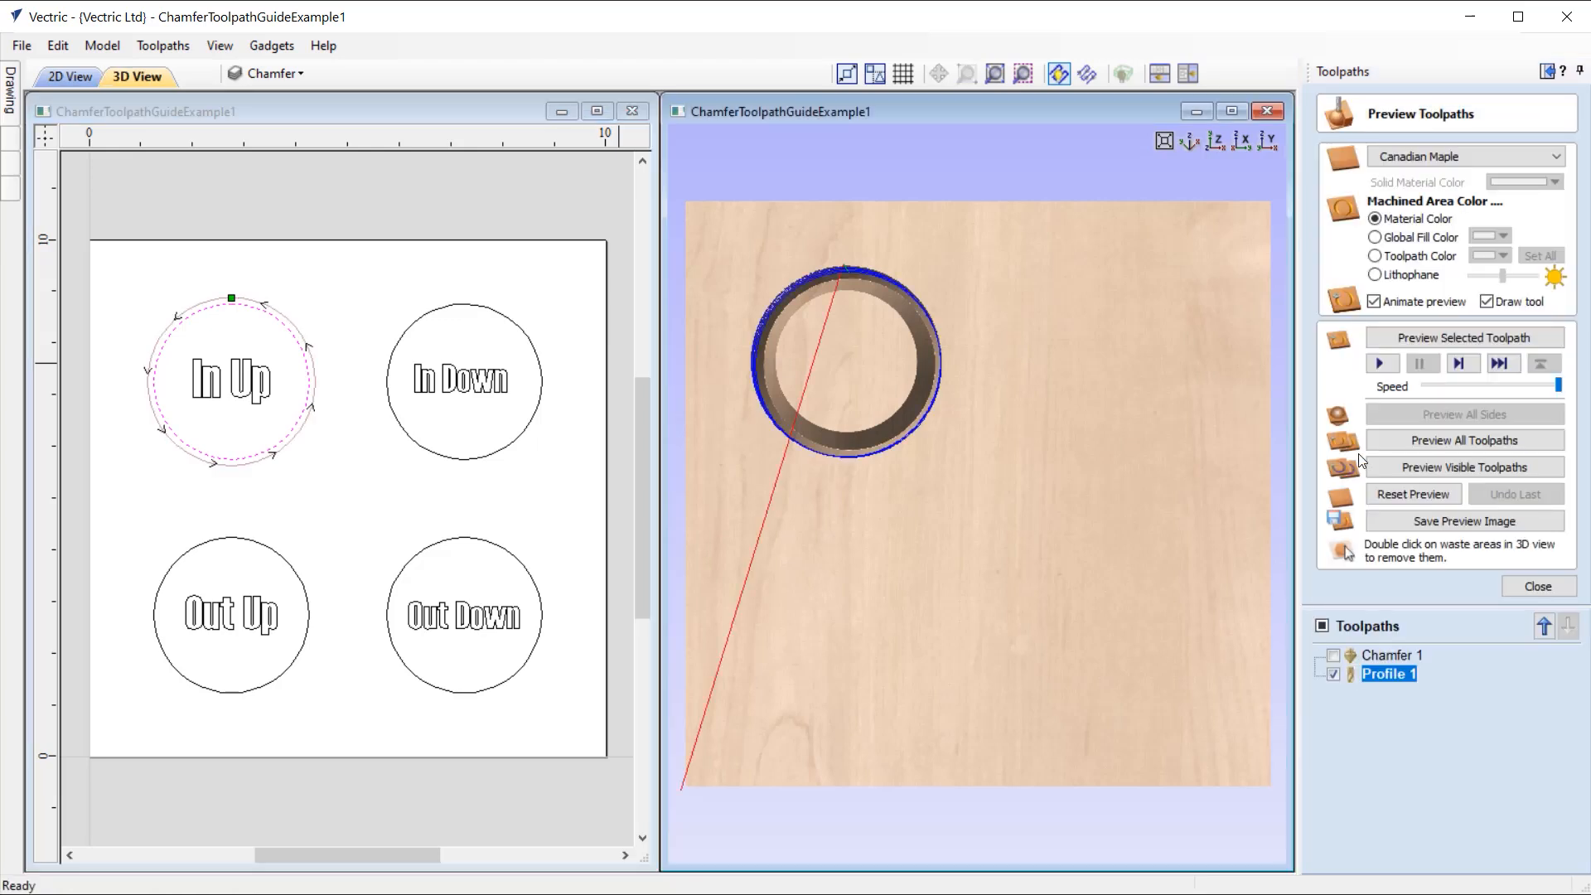
left_click(1441, 337)
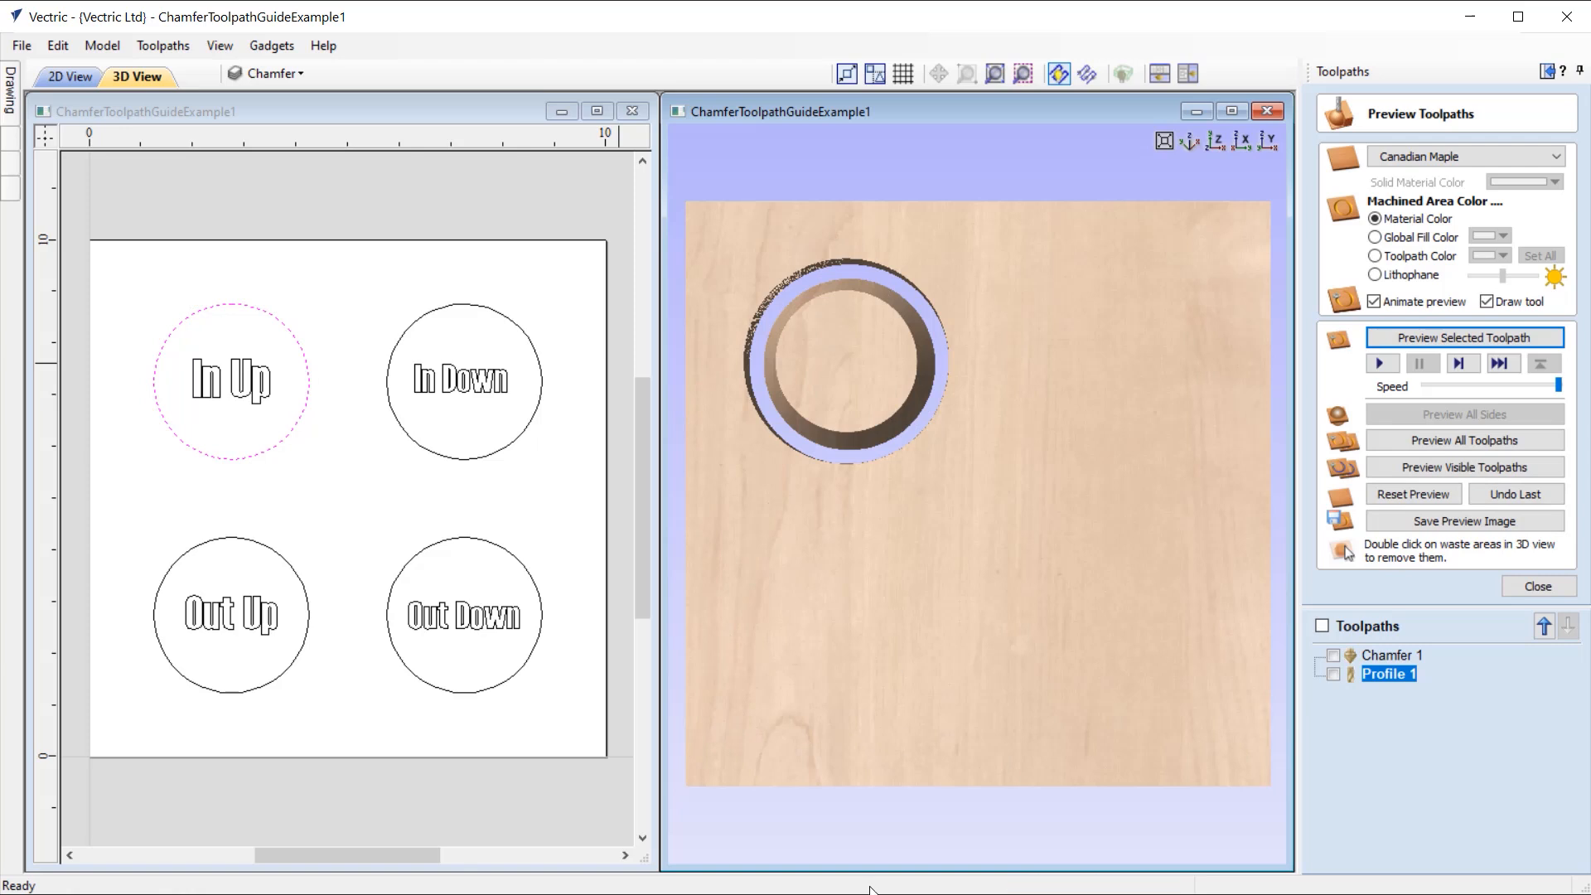
Step: Calculate an inside, downward-sloping chamfer toolpath 0.5 inches deep on the "In Down" circle, accepting the cut through the material, and simulate it
left_click(1531, 586)
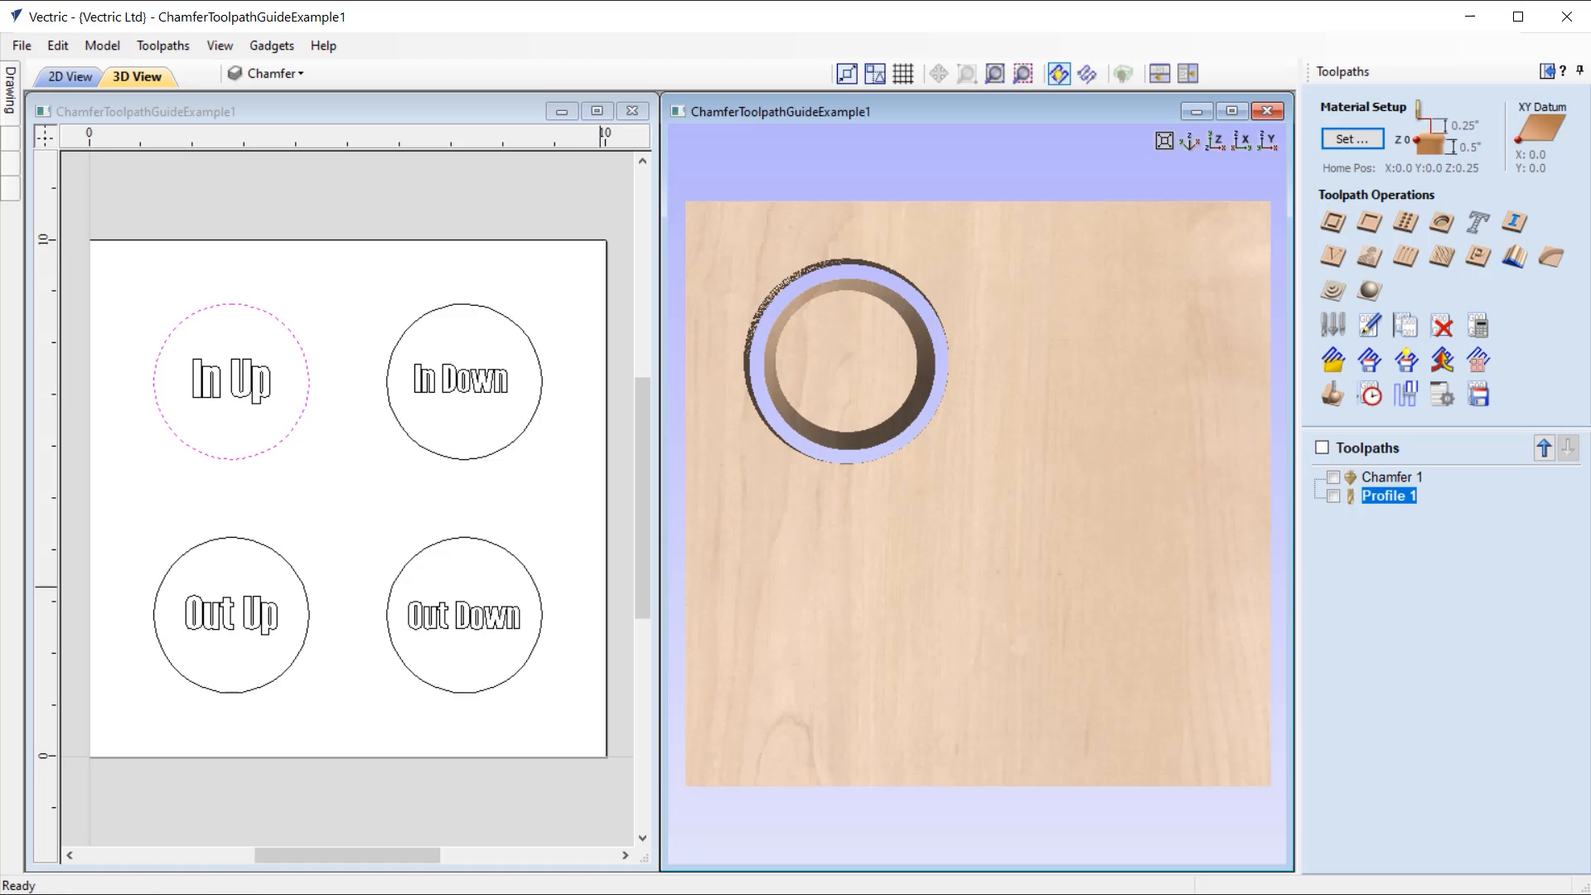
left_click(511, 324)
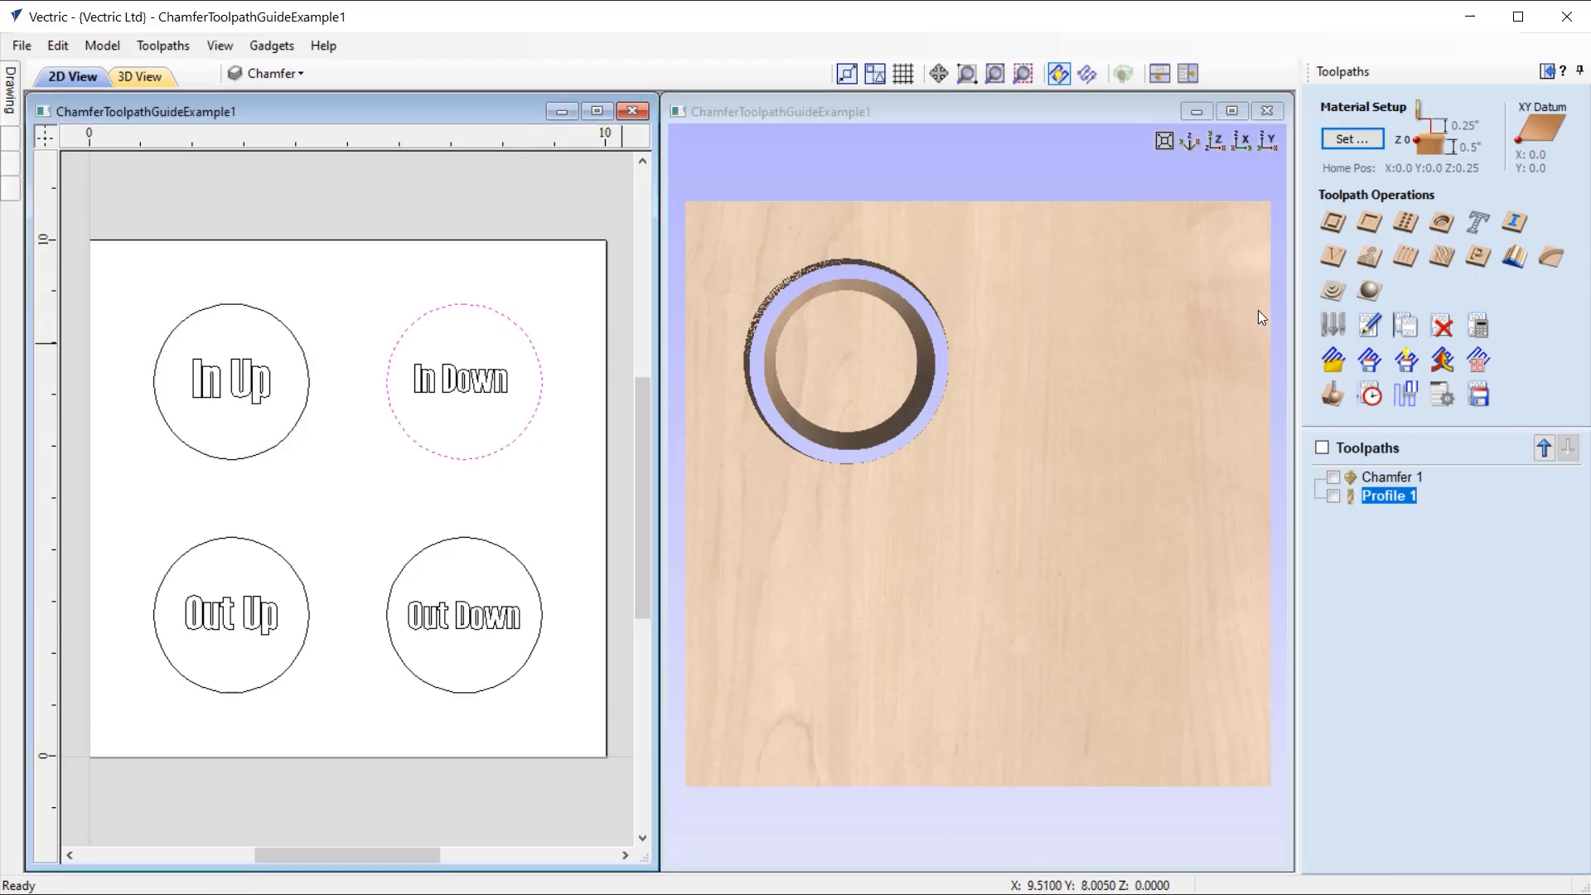
left_click(1532, 262)
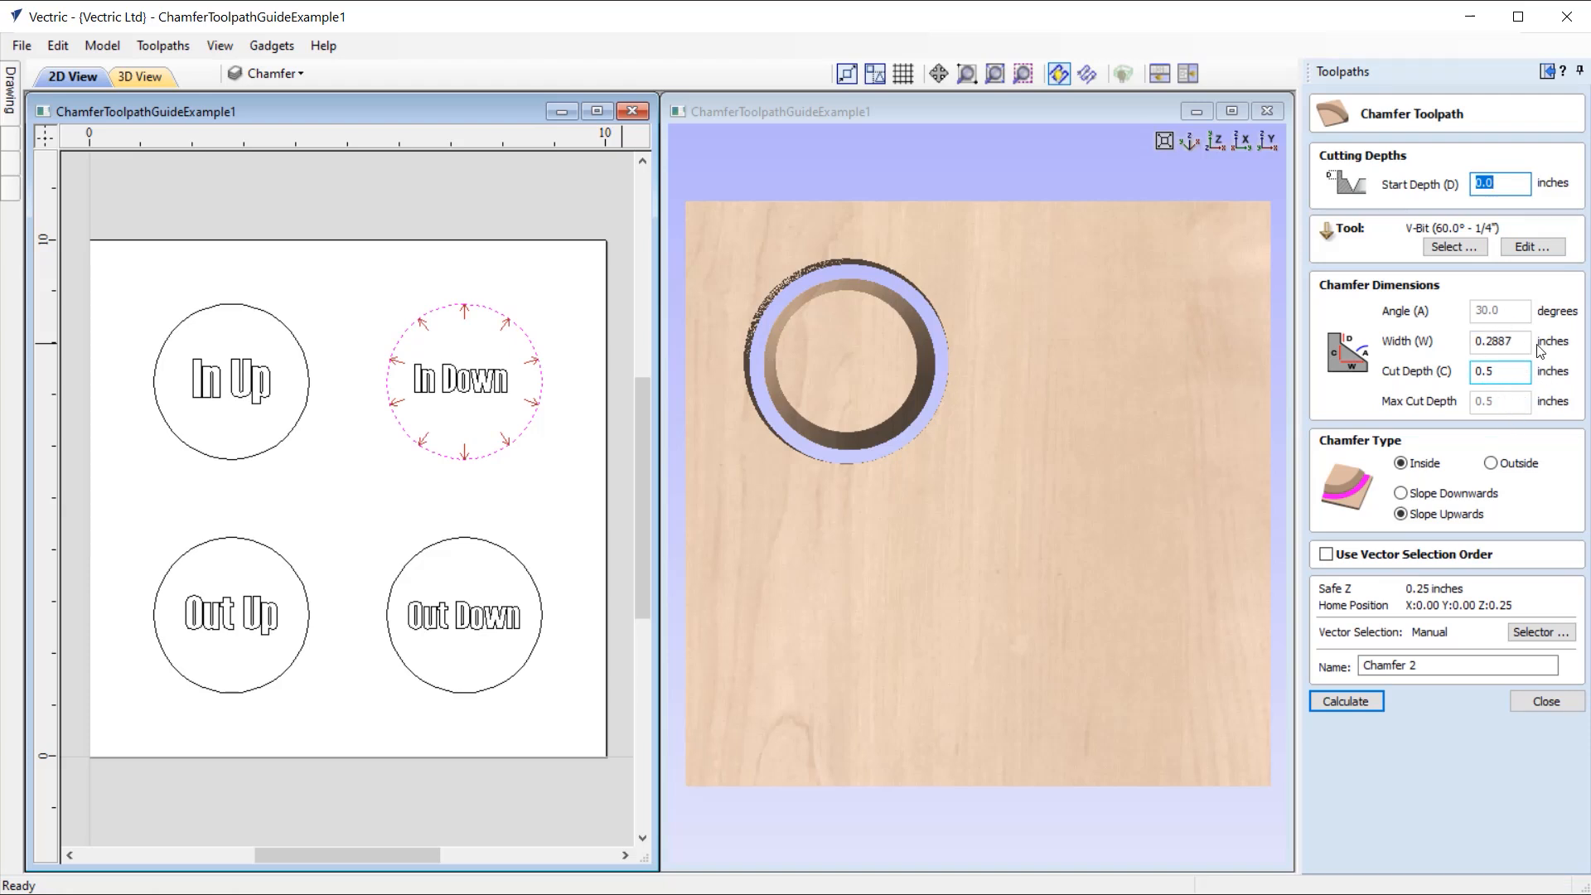
left_click(1415, 469)
left_click(1411, 494)
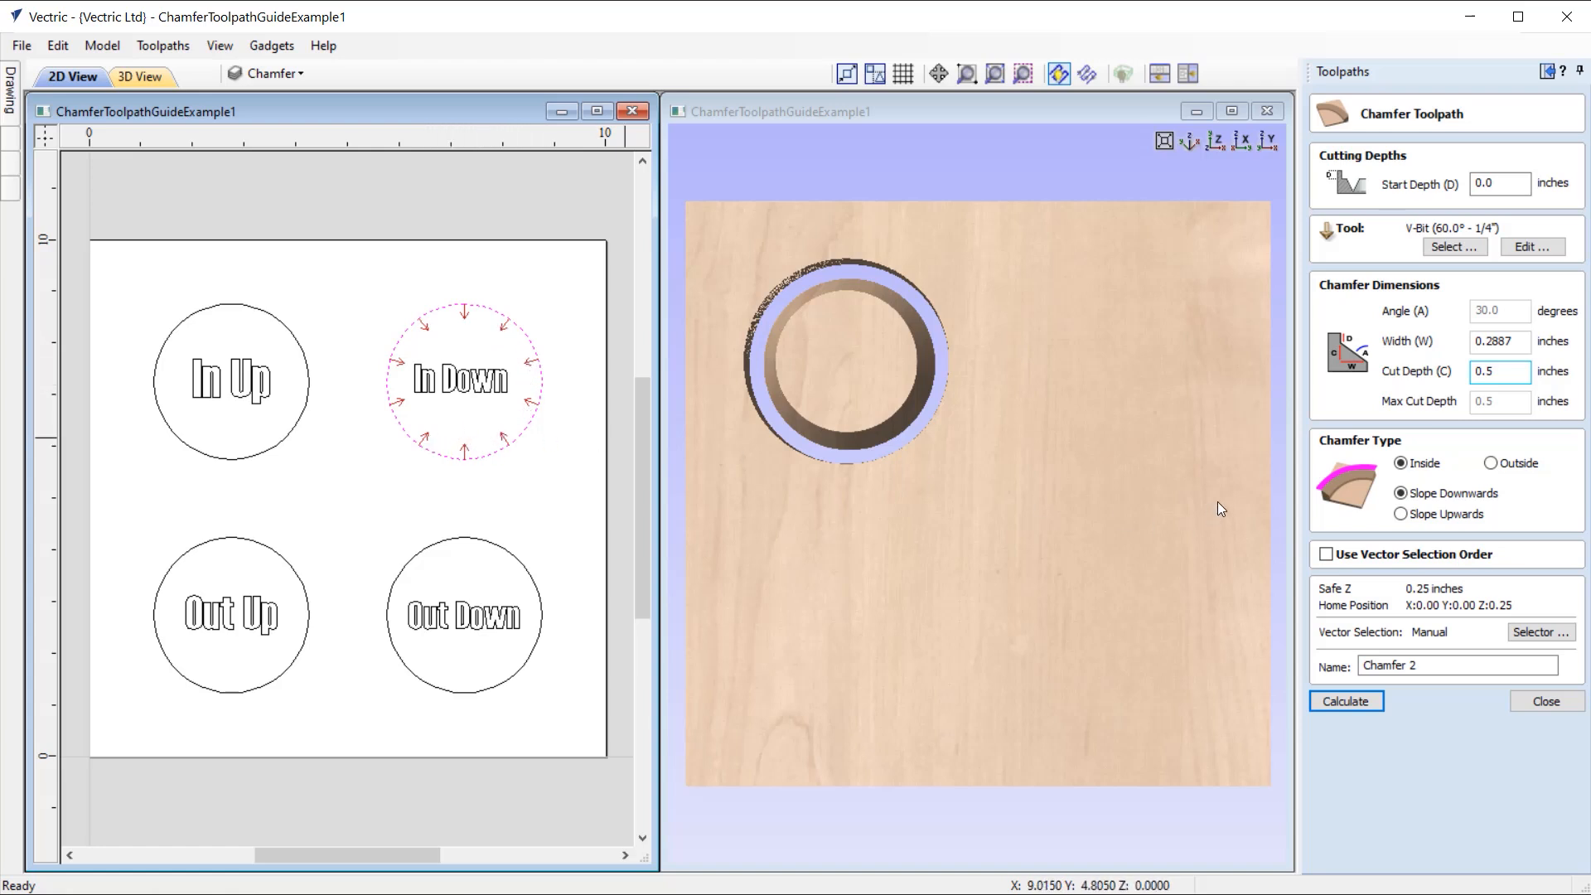
left_click(1358, 704)
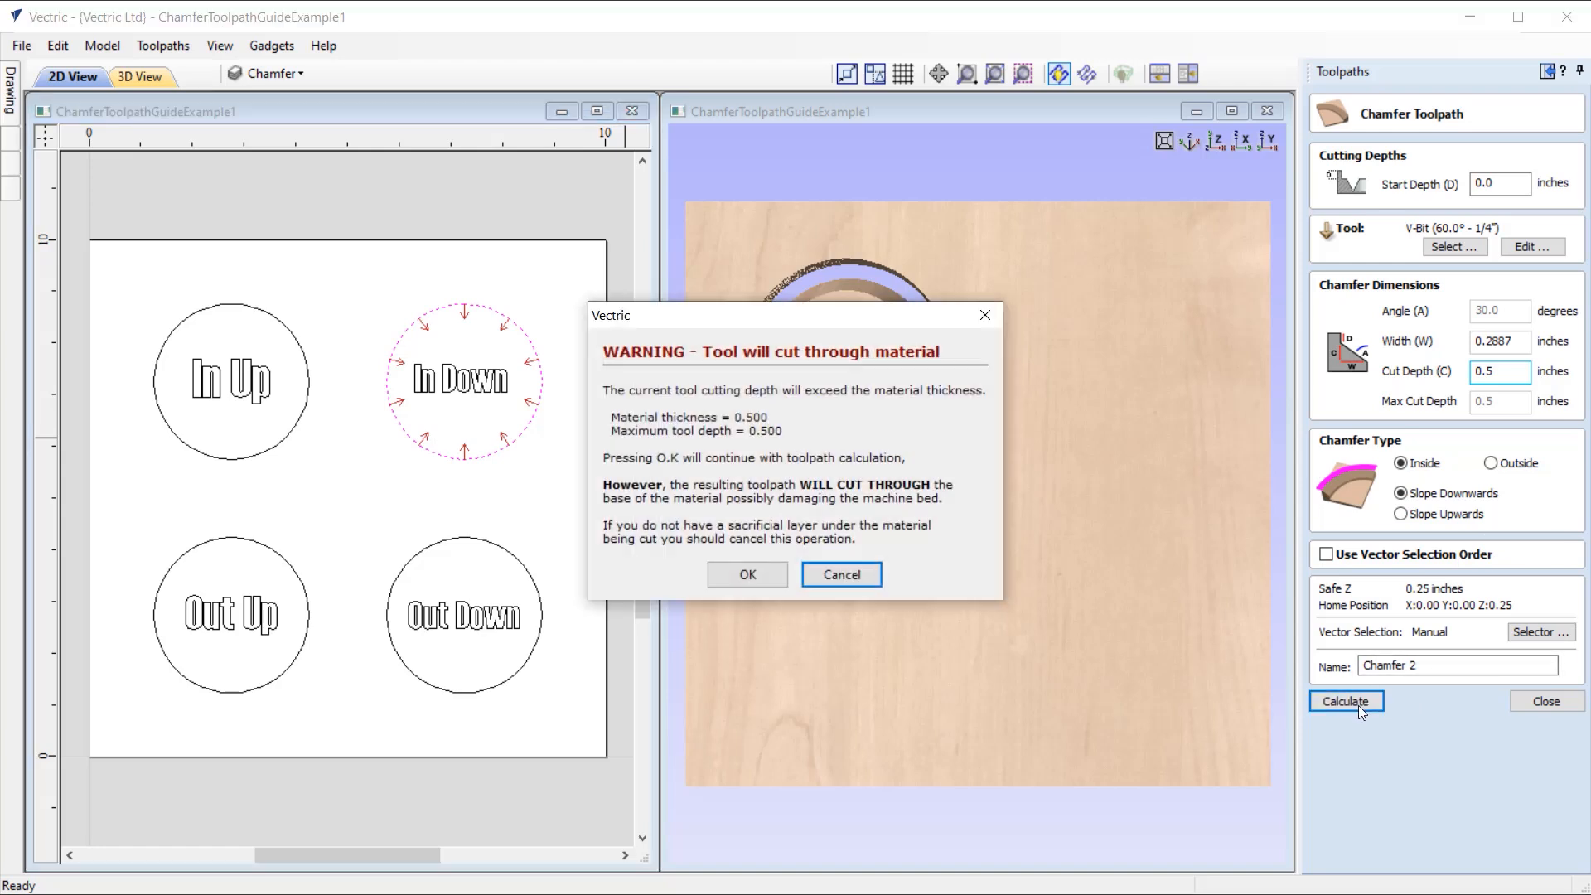
left_click(747, 575)
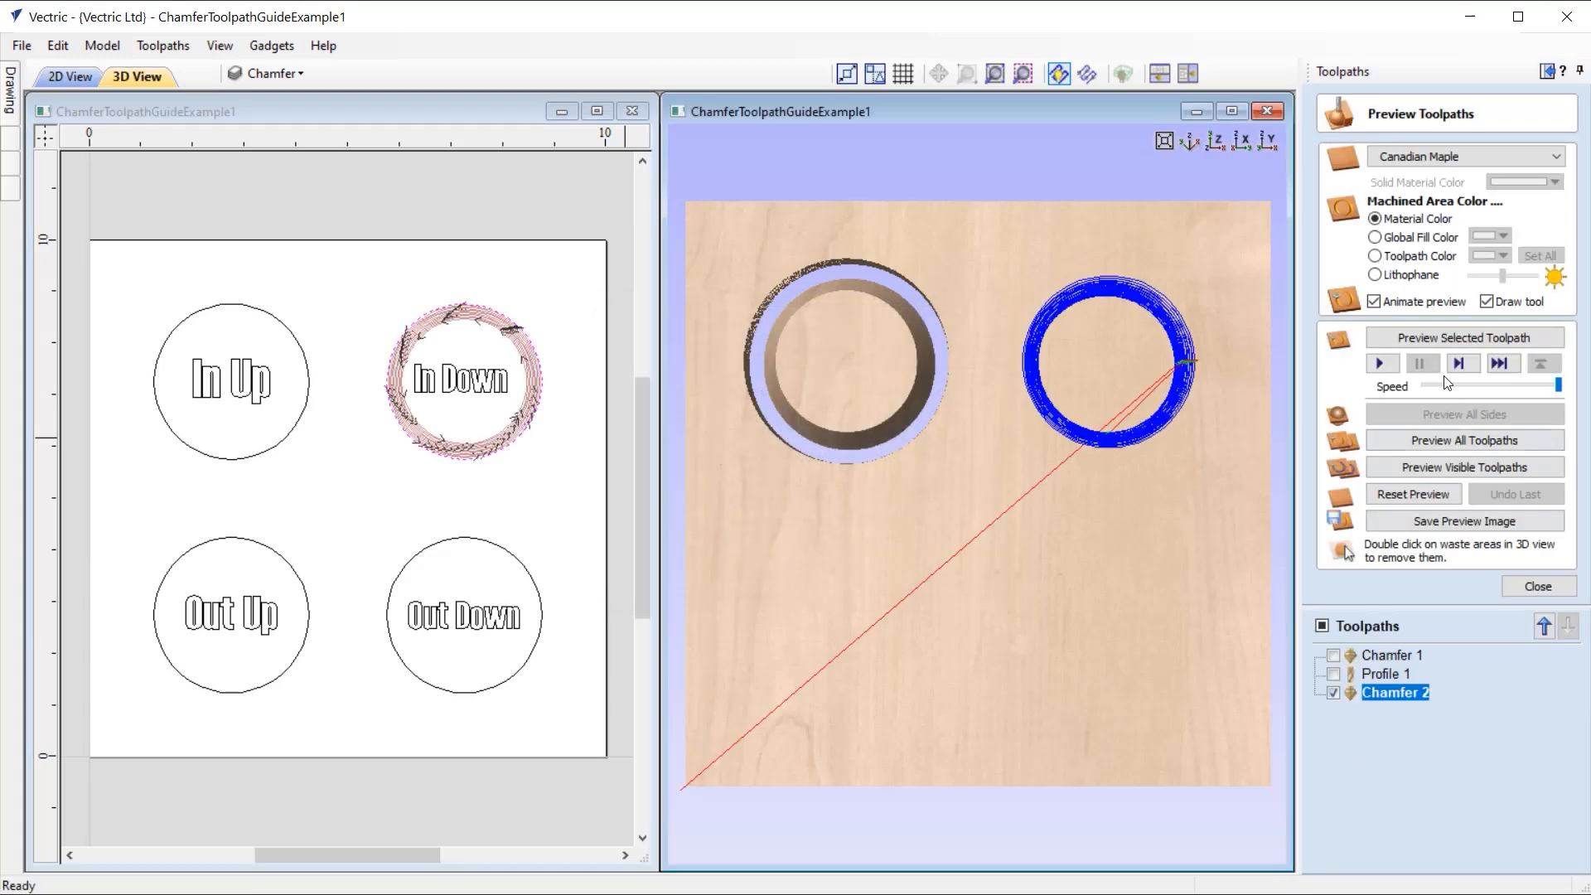
left_click(1450, 339)
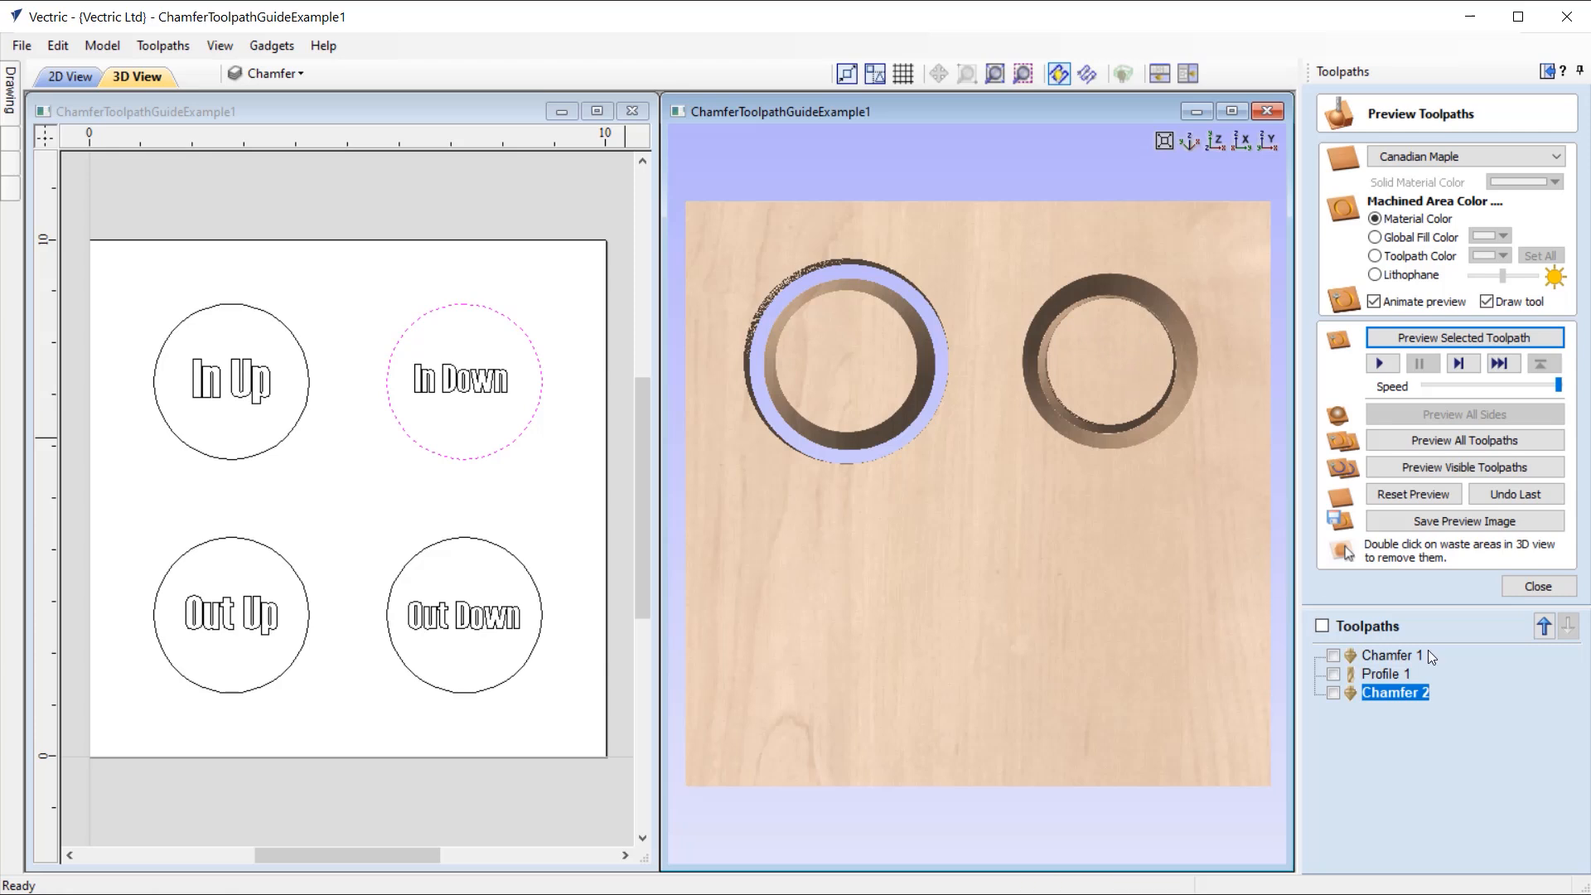
Step: Copy the chamfer width value from the settings of the Chamfer 2 toolpath and close them without recalculating
double_click(1408, 693)
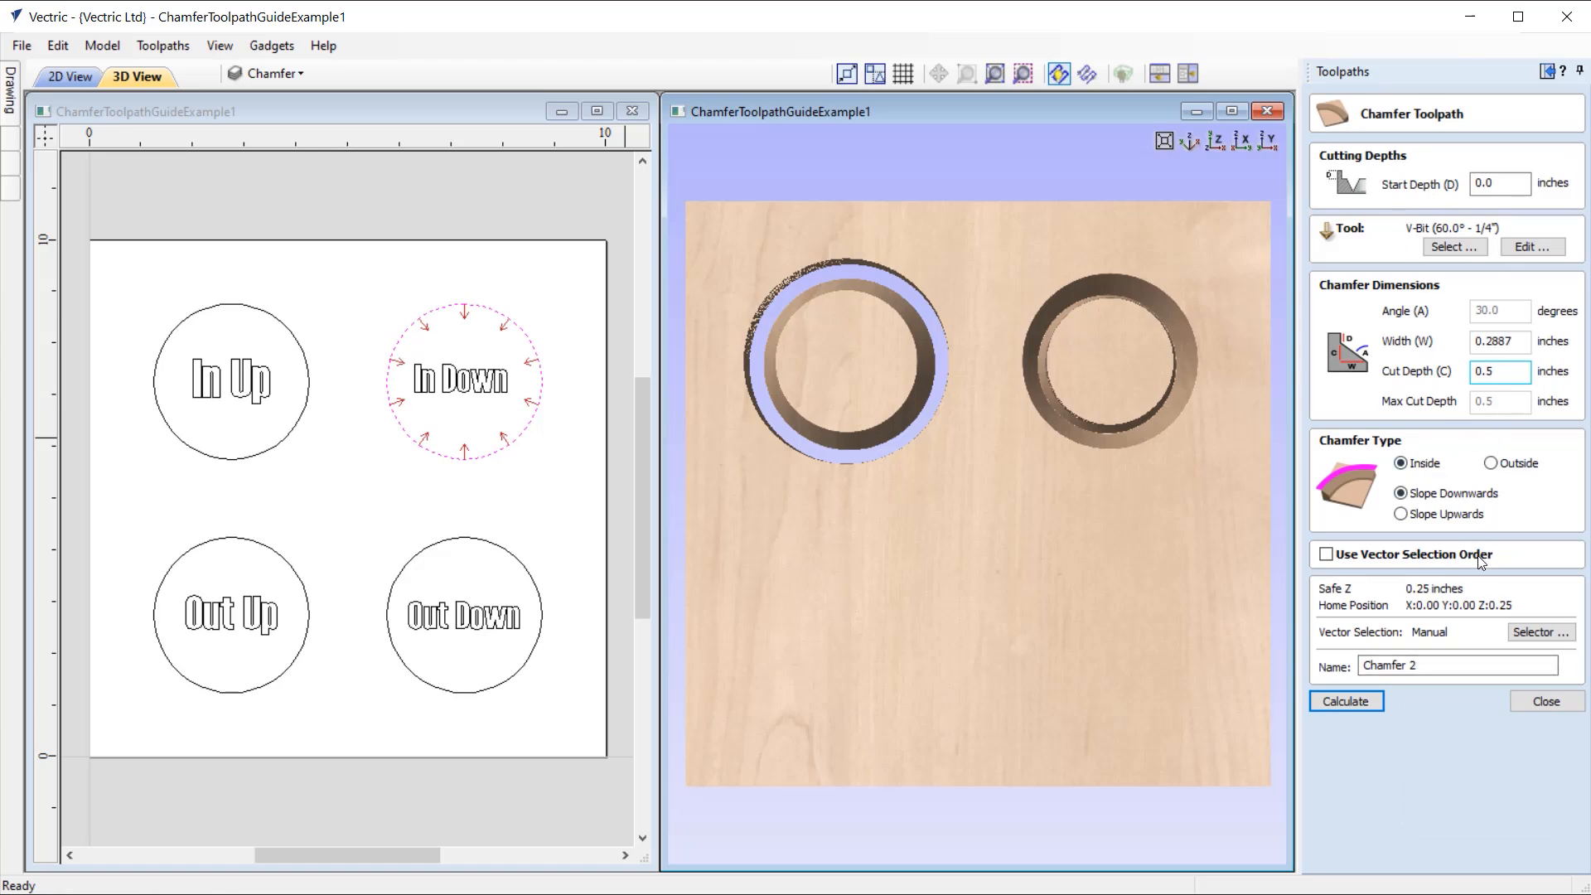
double_click(1517, 342)
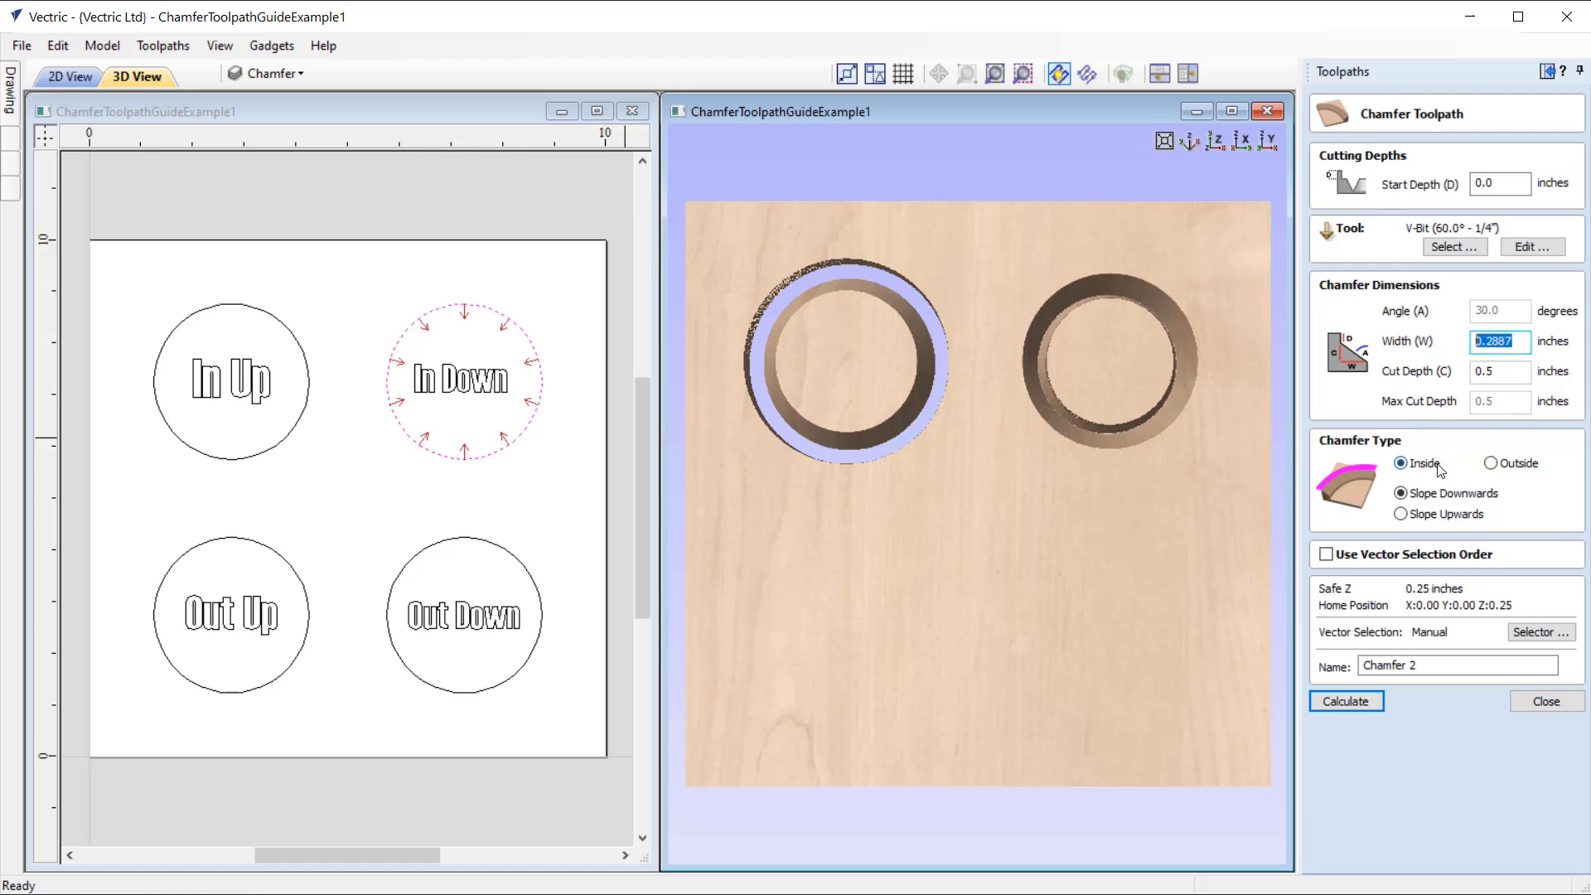
right_click(1491, 346)
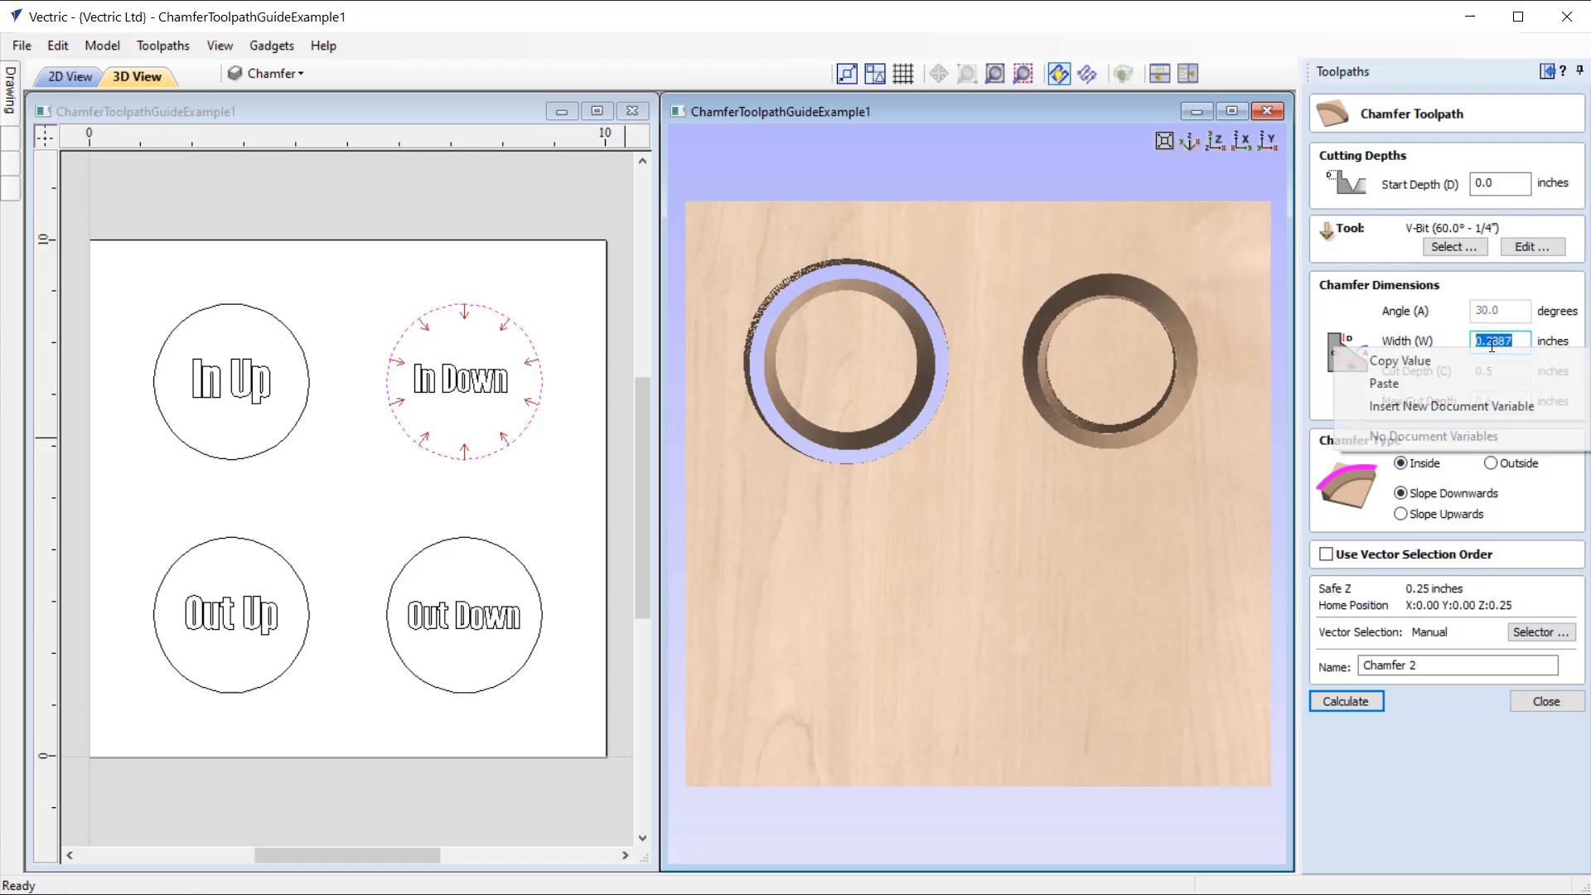
left_click(1447, 362)
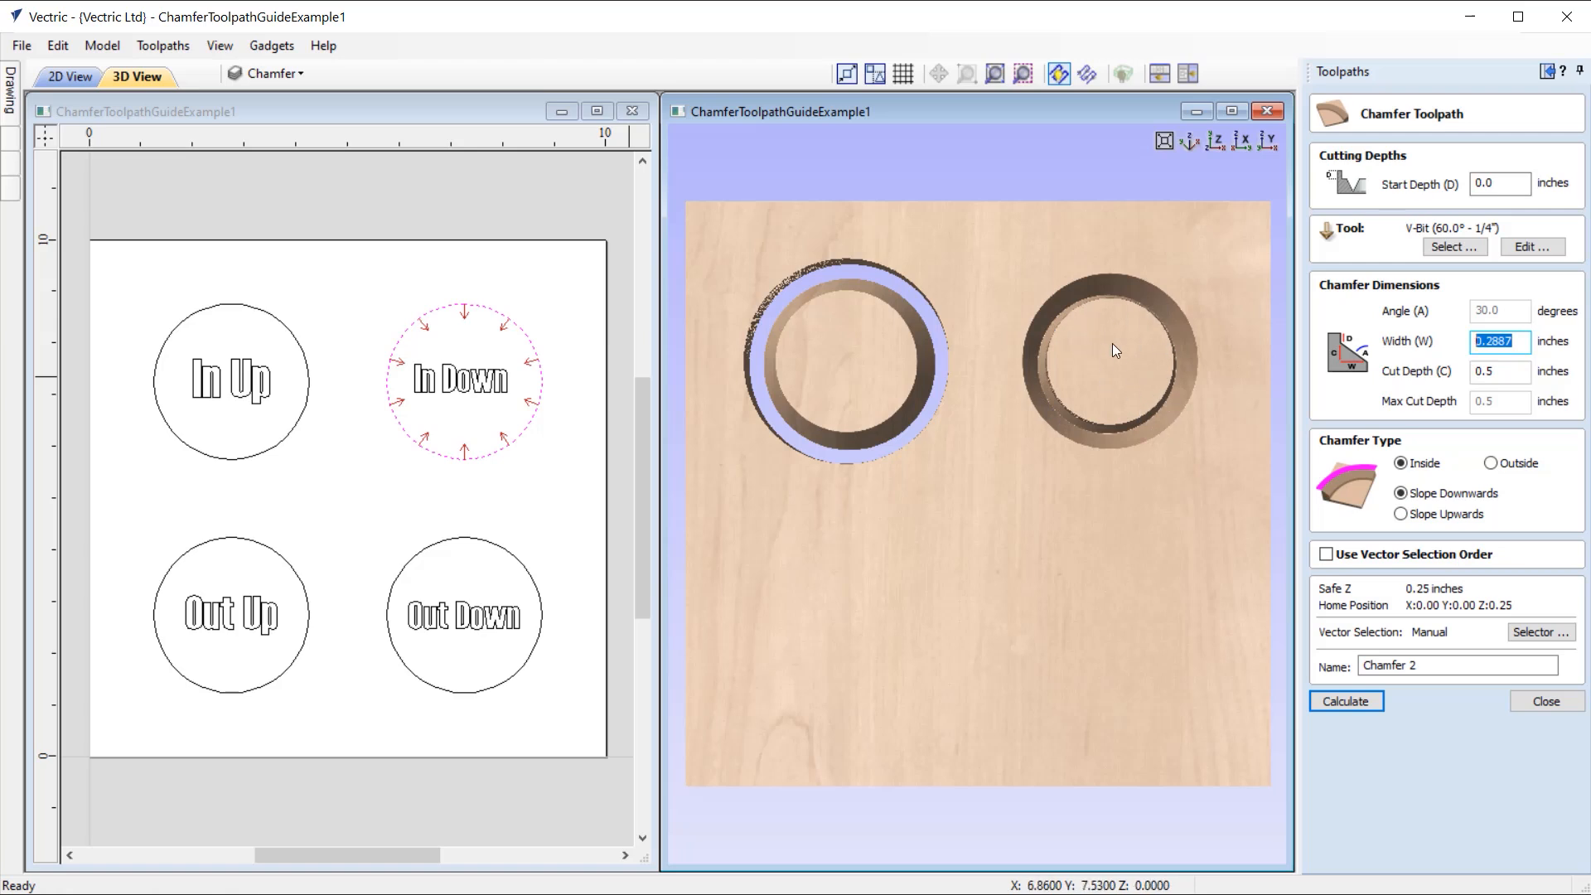
left_click(1560, 702)
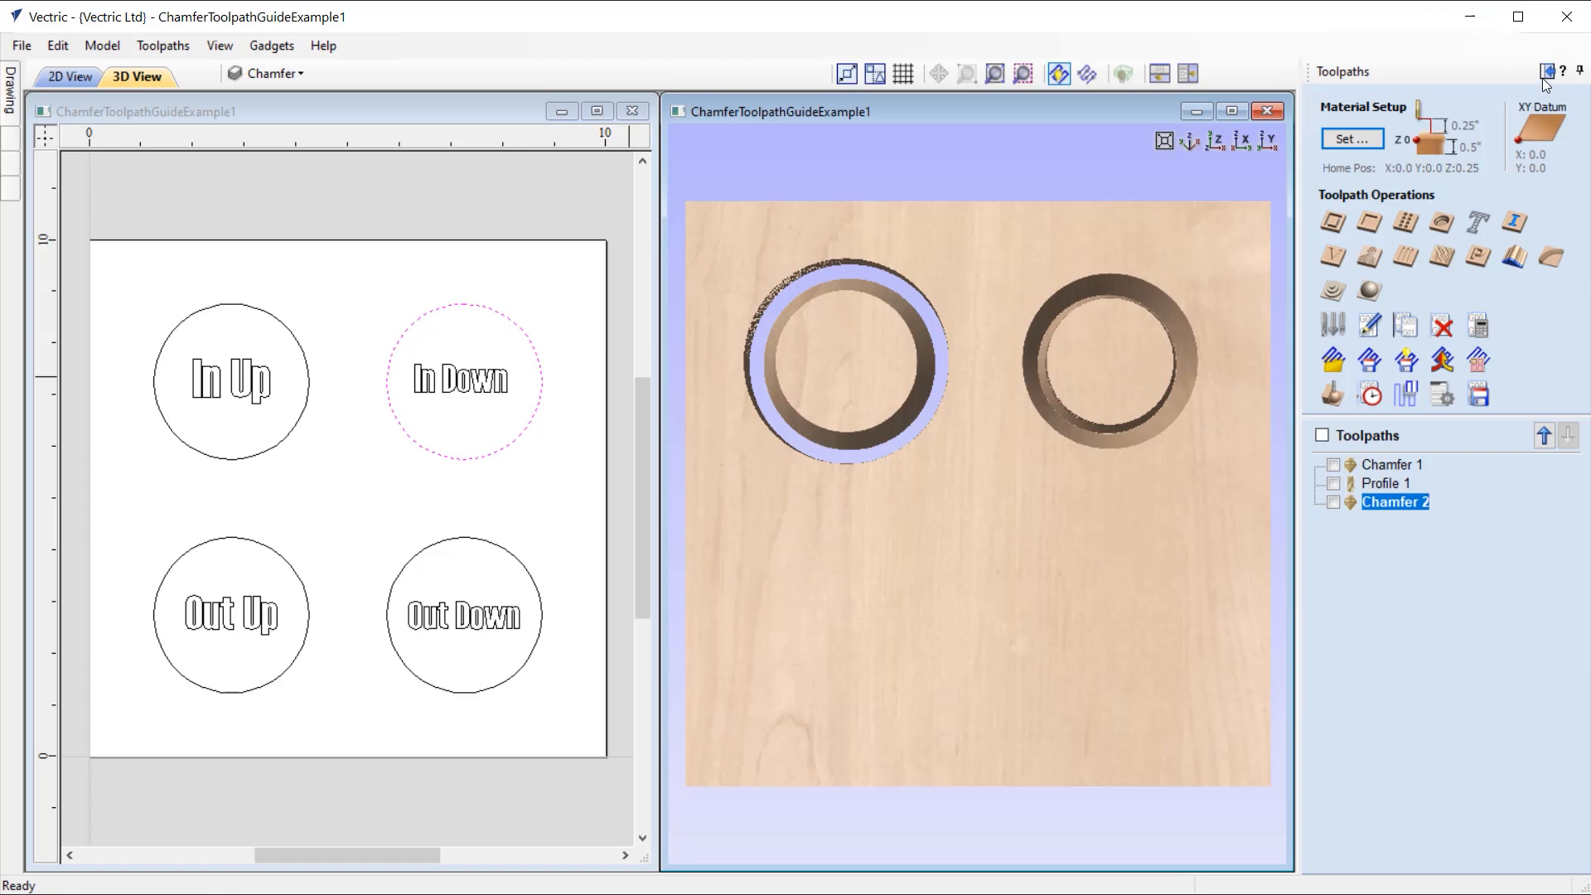
Step: Offset the "In Down" circle inwards by the copied 0.2887 inches, keeping the original circle, and return to the toolpath operations
left_click(1547, 72)
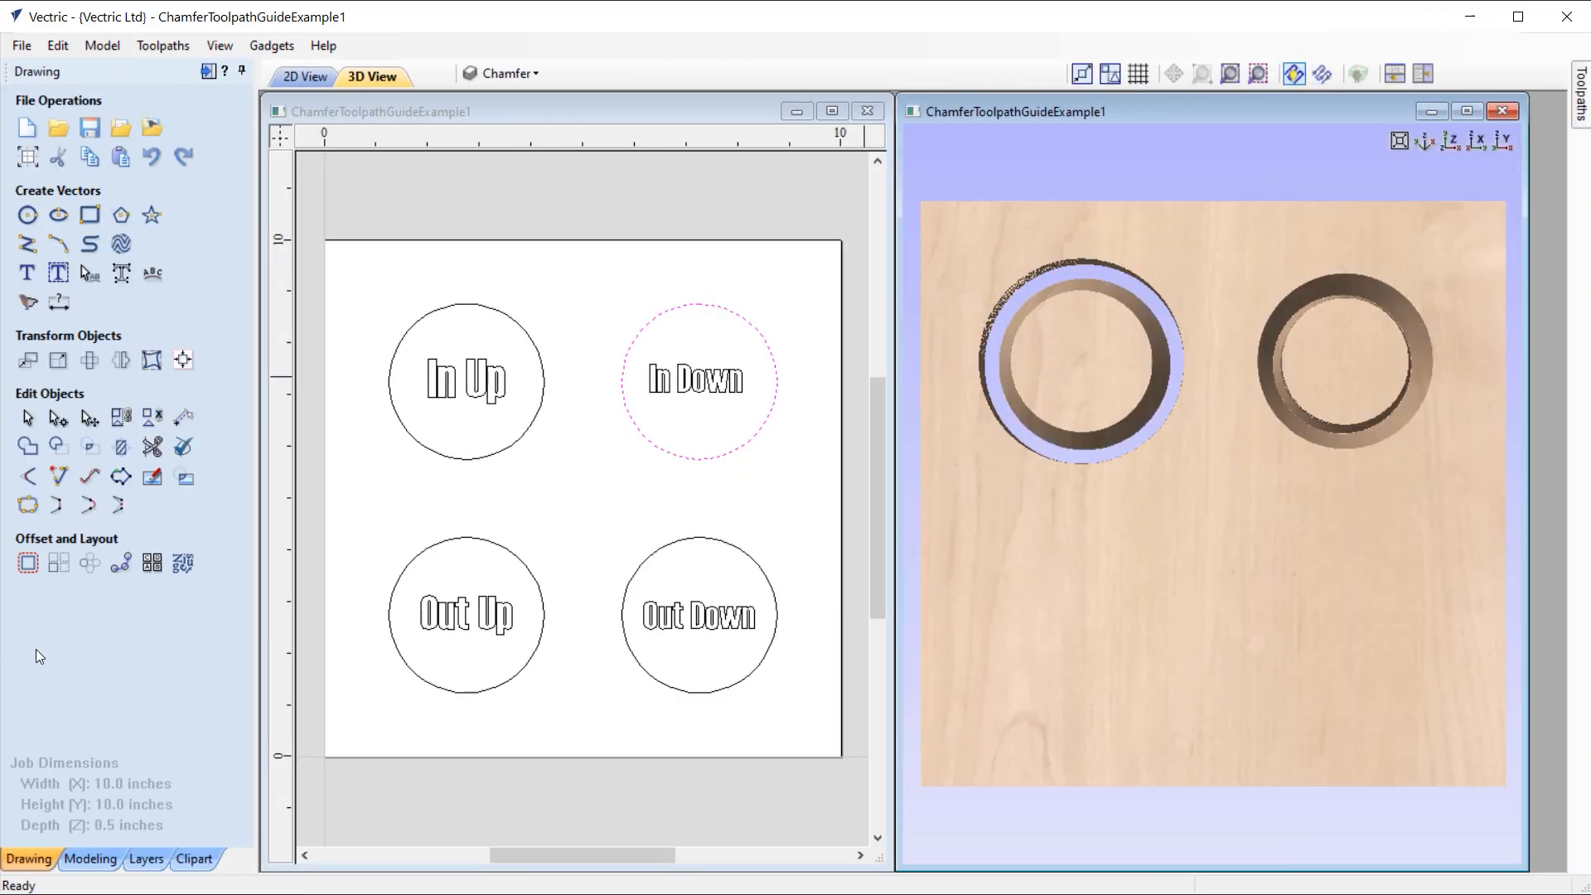
left_click(27, 563)
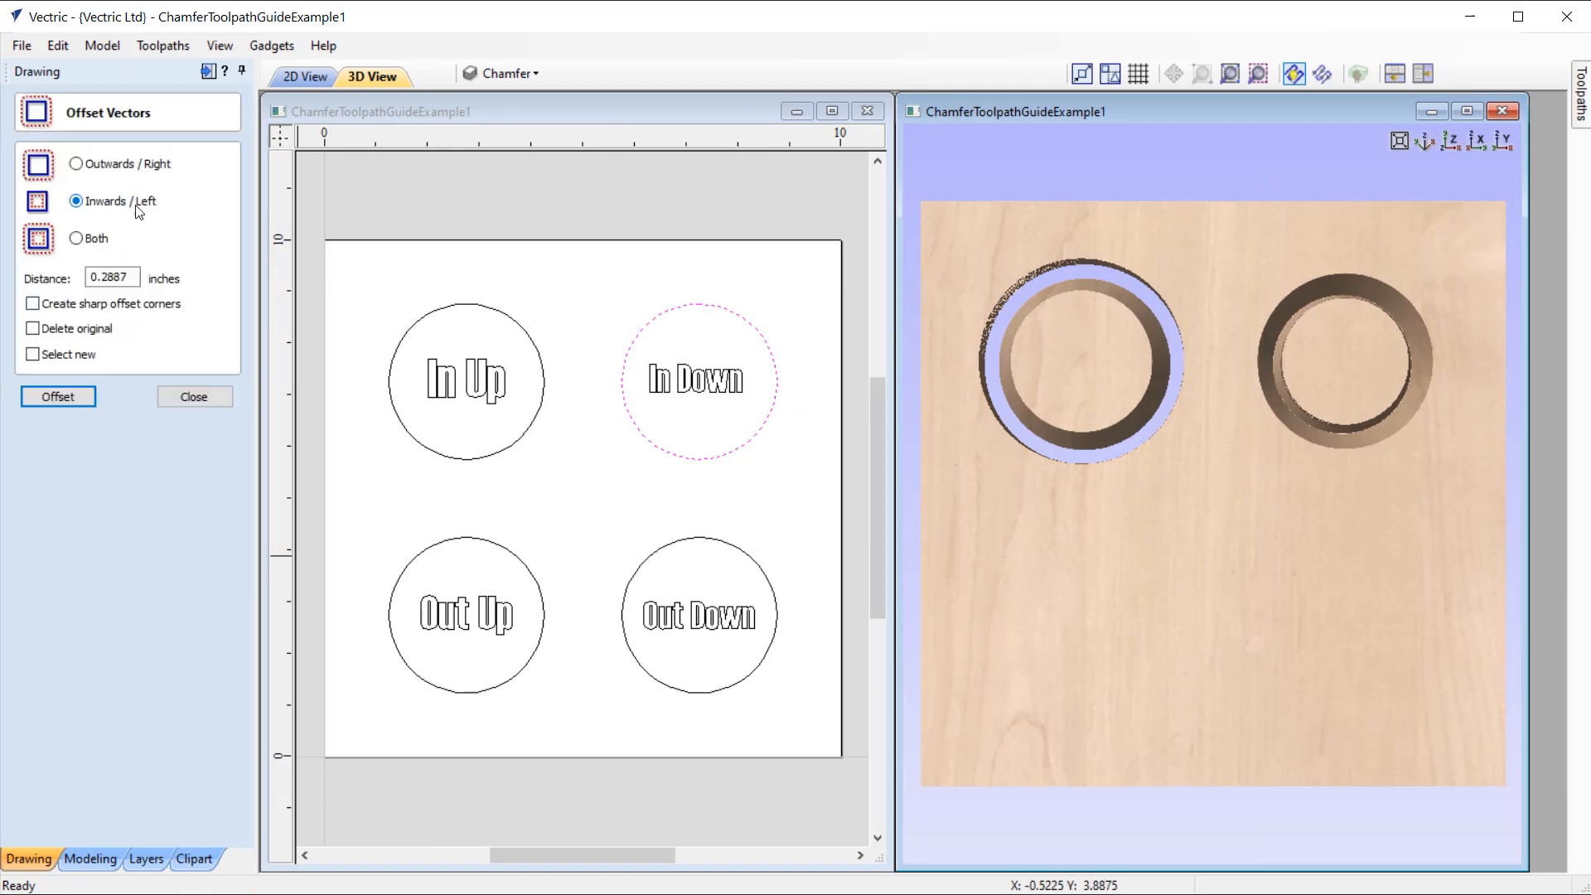
left_click_drag(135, 282, 78, 287)
right_click(103, 277)
left_click(174, 313)
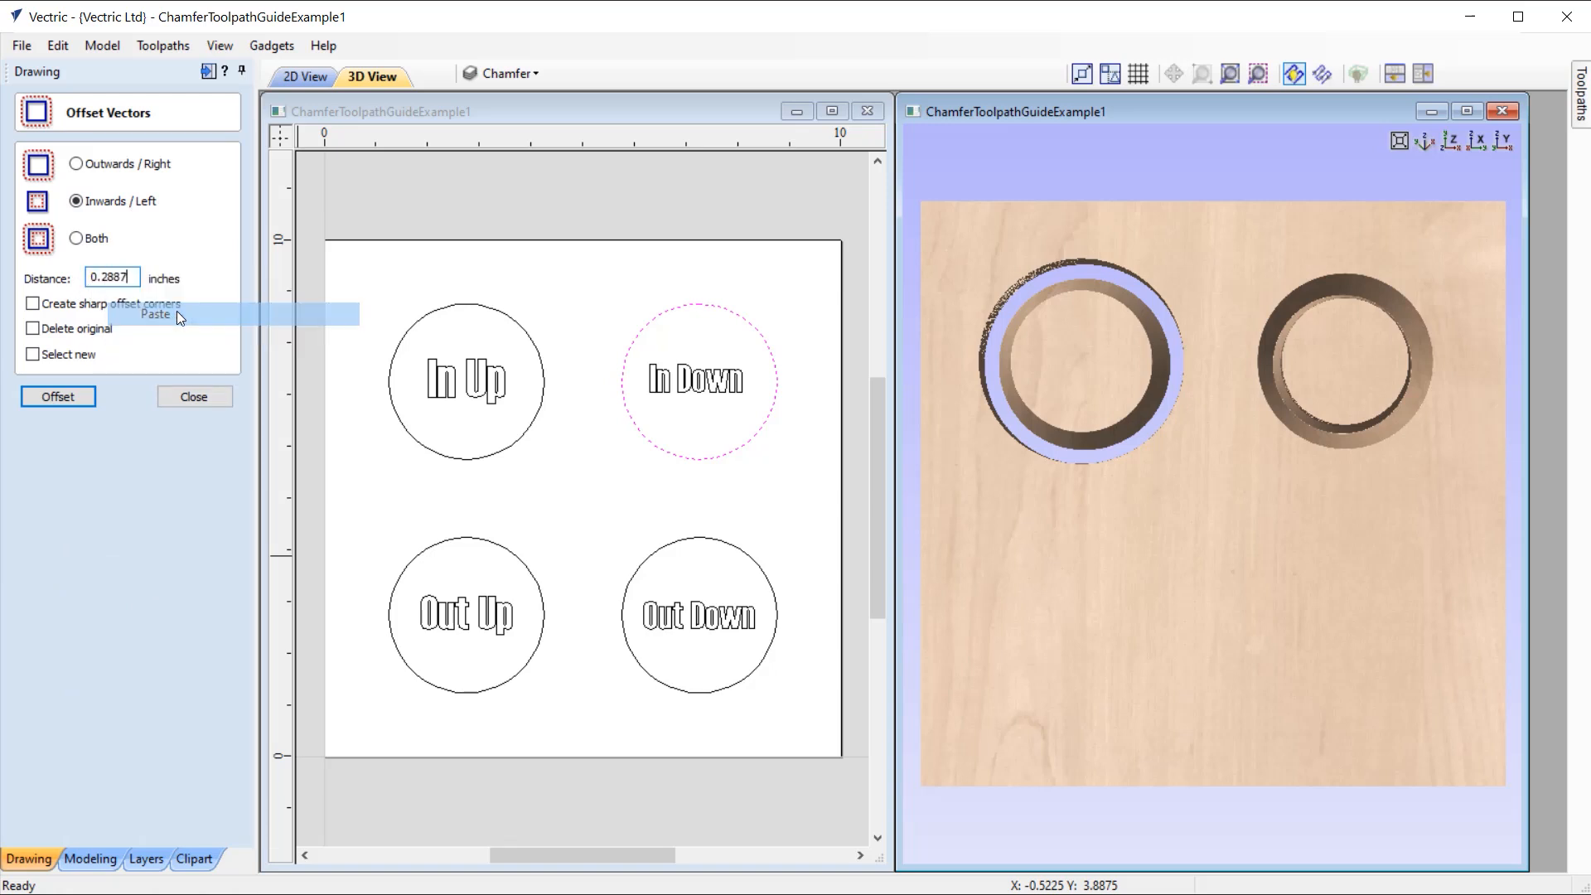
left_click(73, 399)
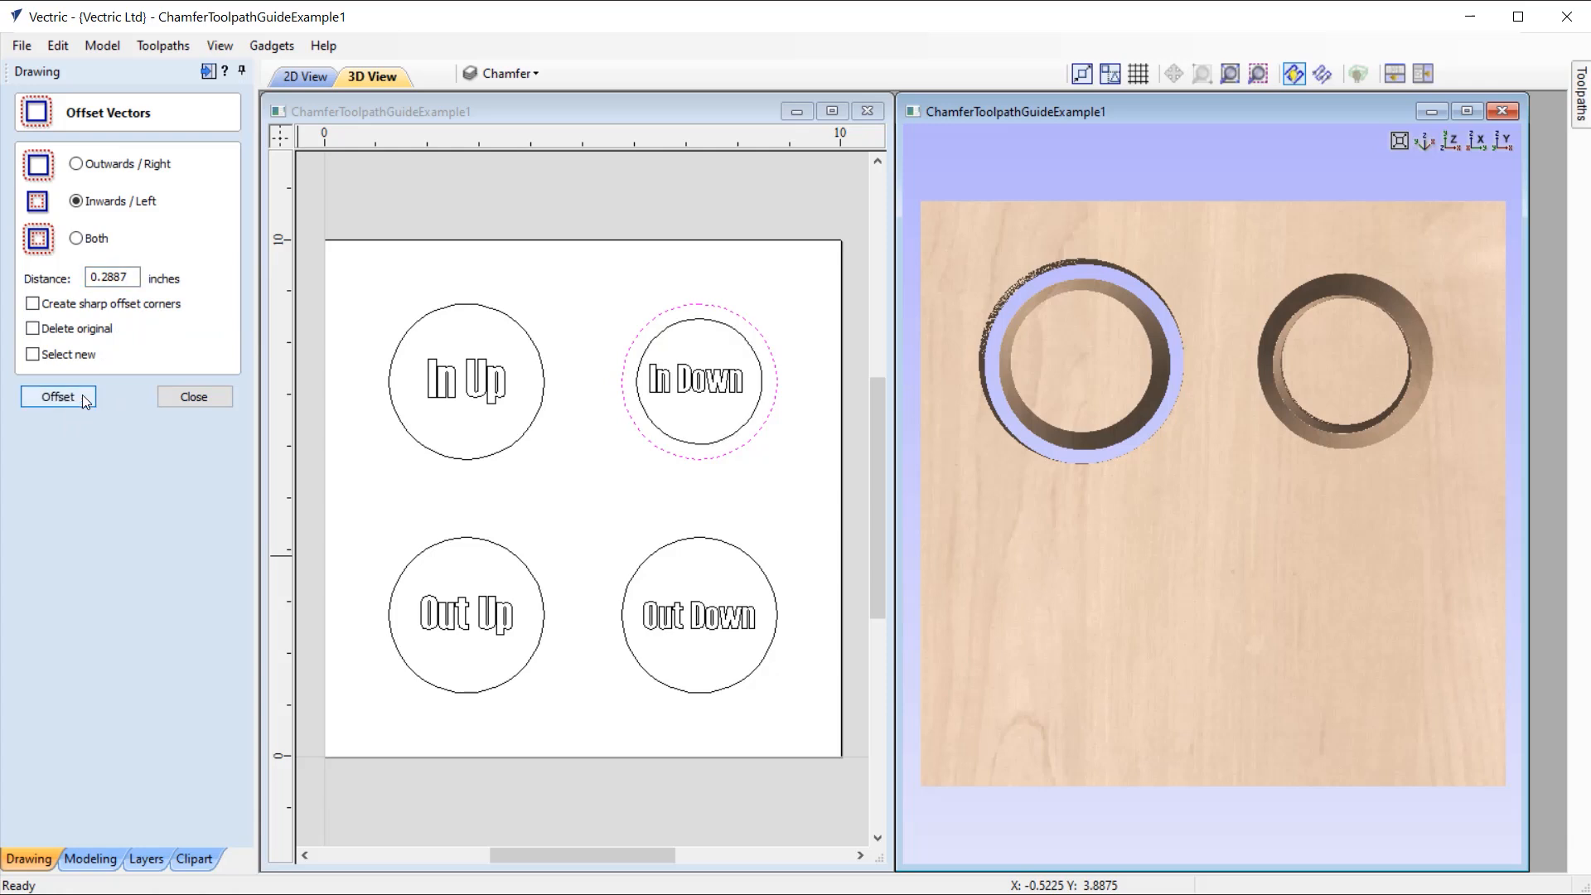
left_click(193, 398)
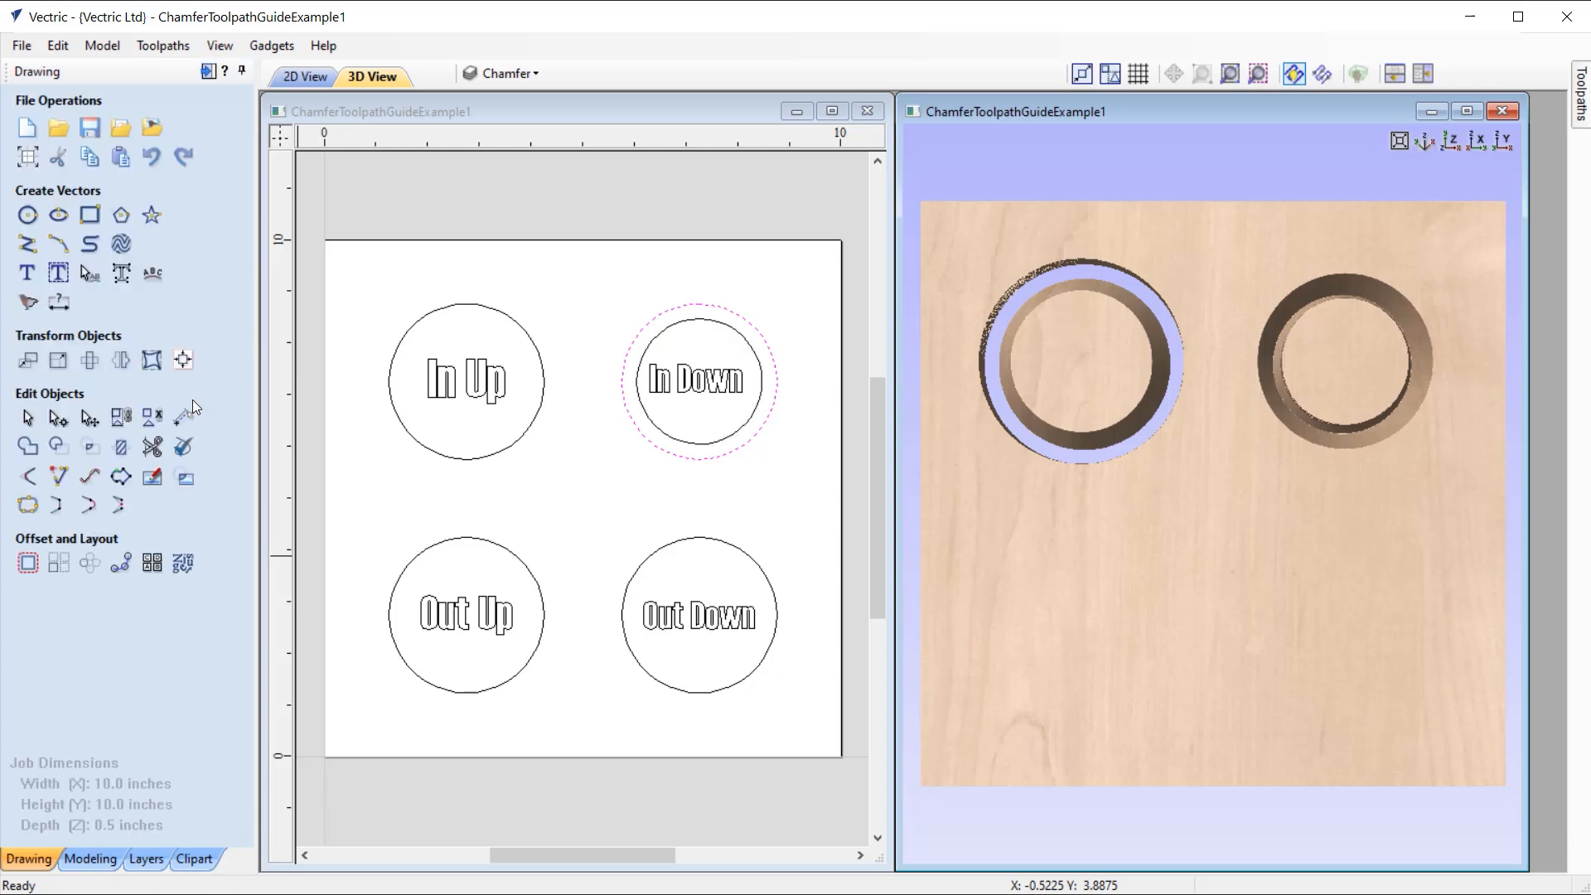
left_click(208, 72)
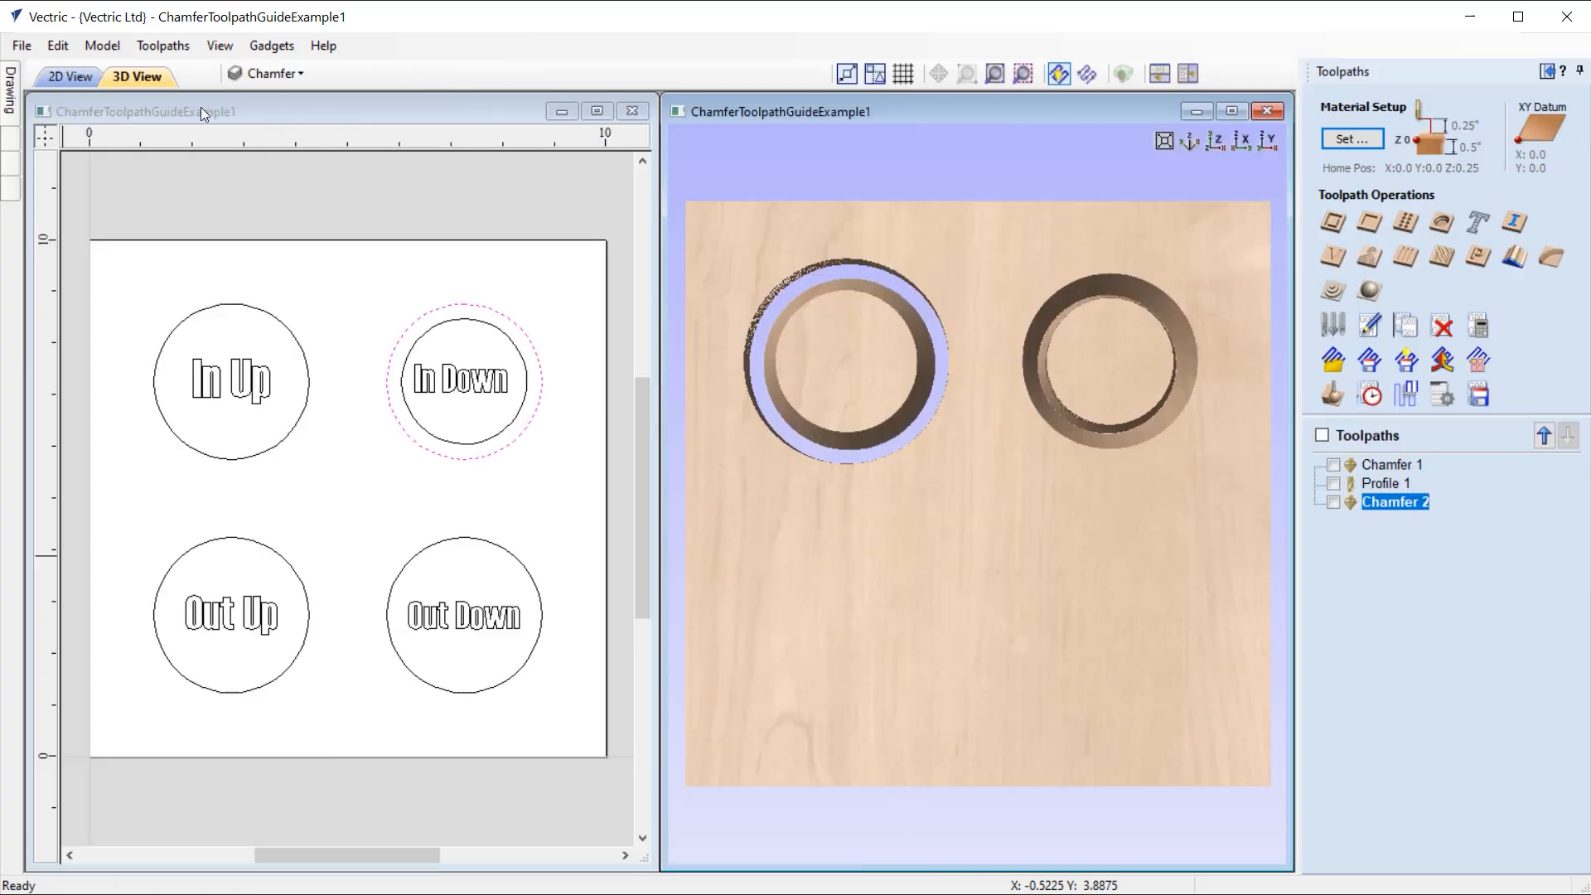
Step: Calculate and simulate a pocket toolpath inside the new offset circle, 0.5 inches deep with the 1/4" end mill
left_click(475, 323)
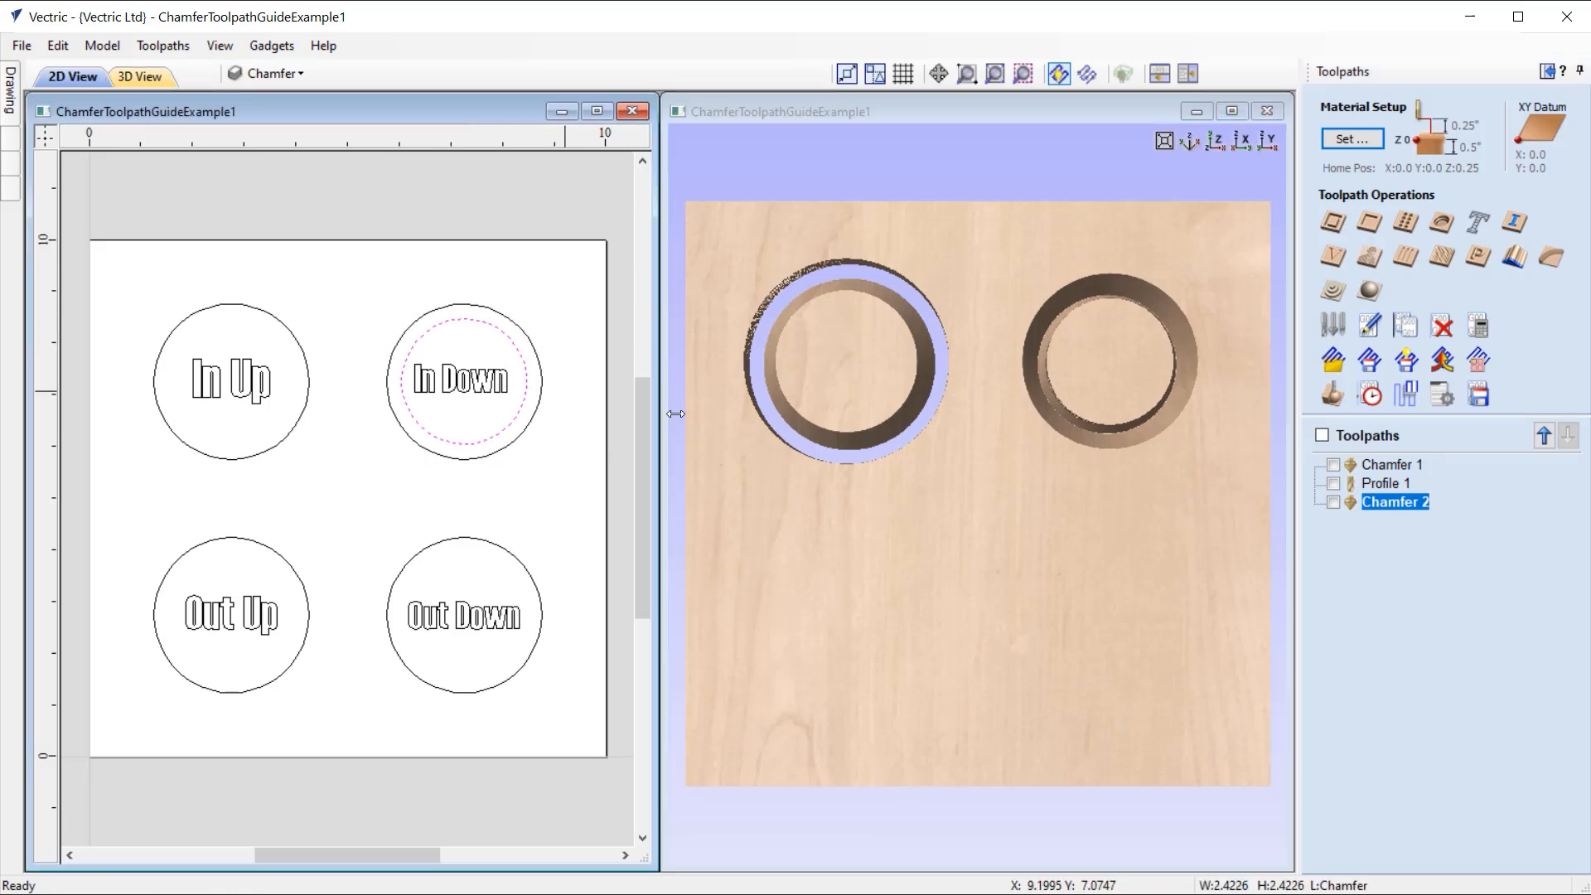
left_click(1378, 225)
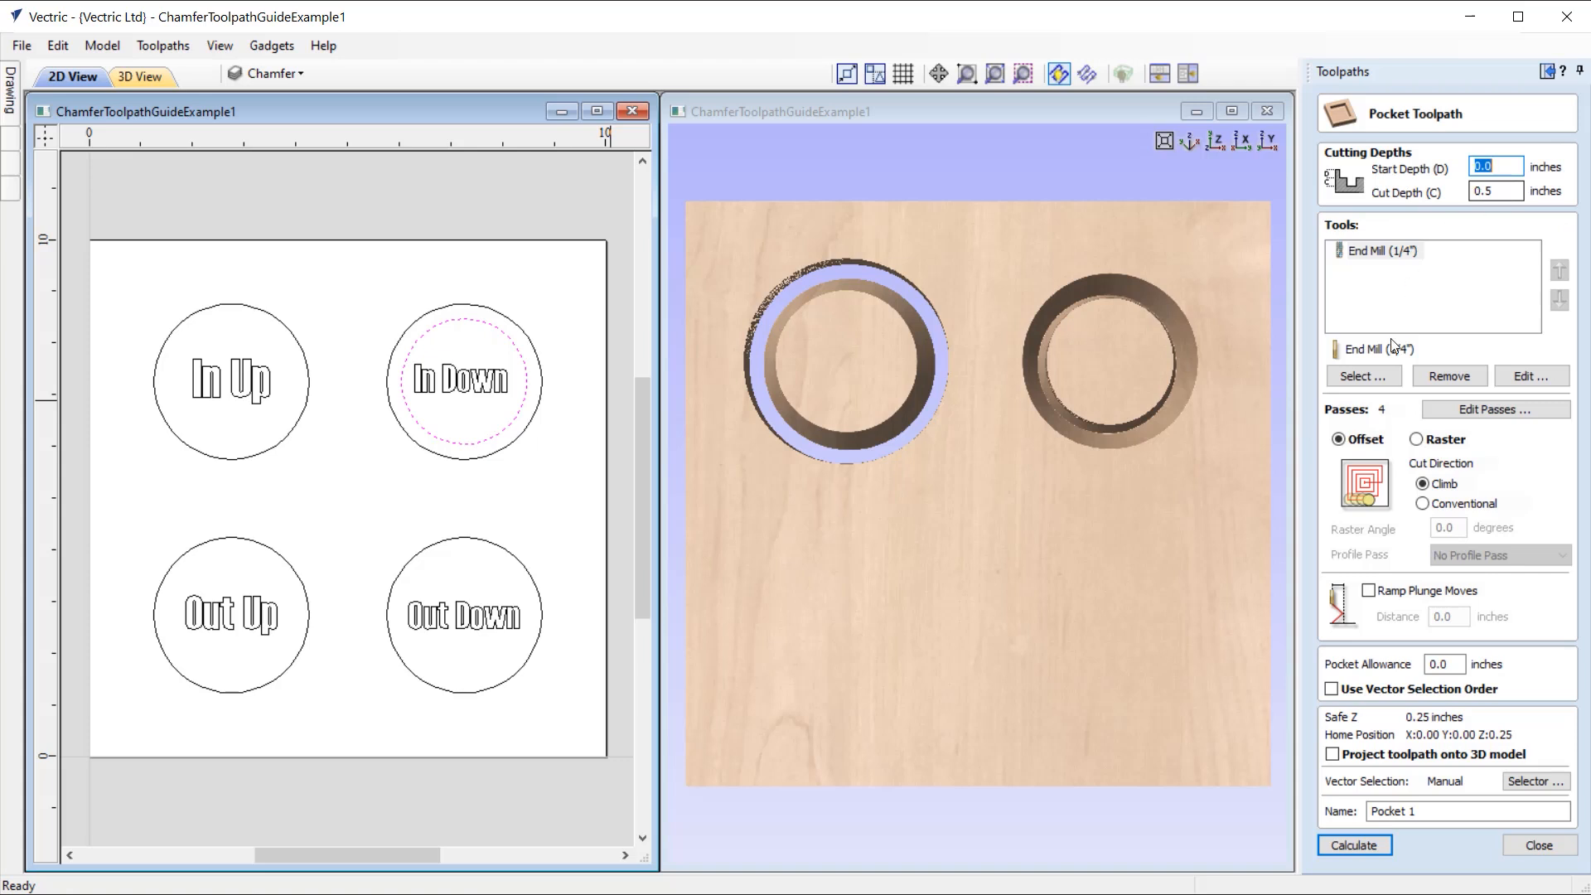
left_click(1359, 849)
left_click(1459, 339)
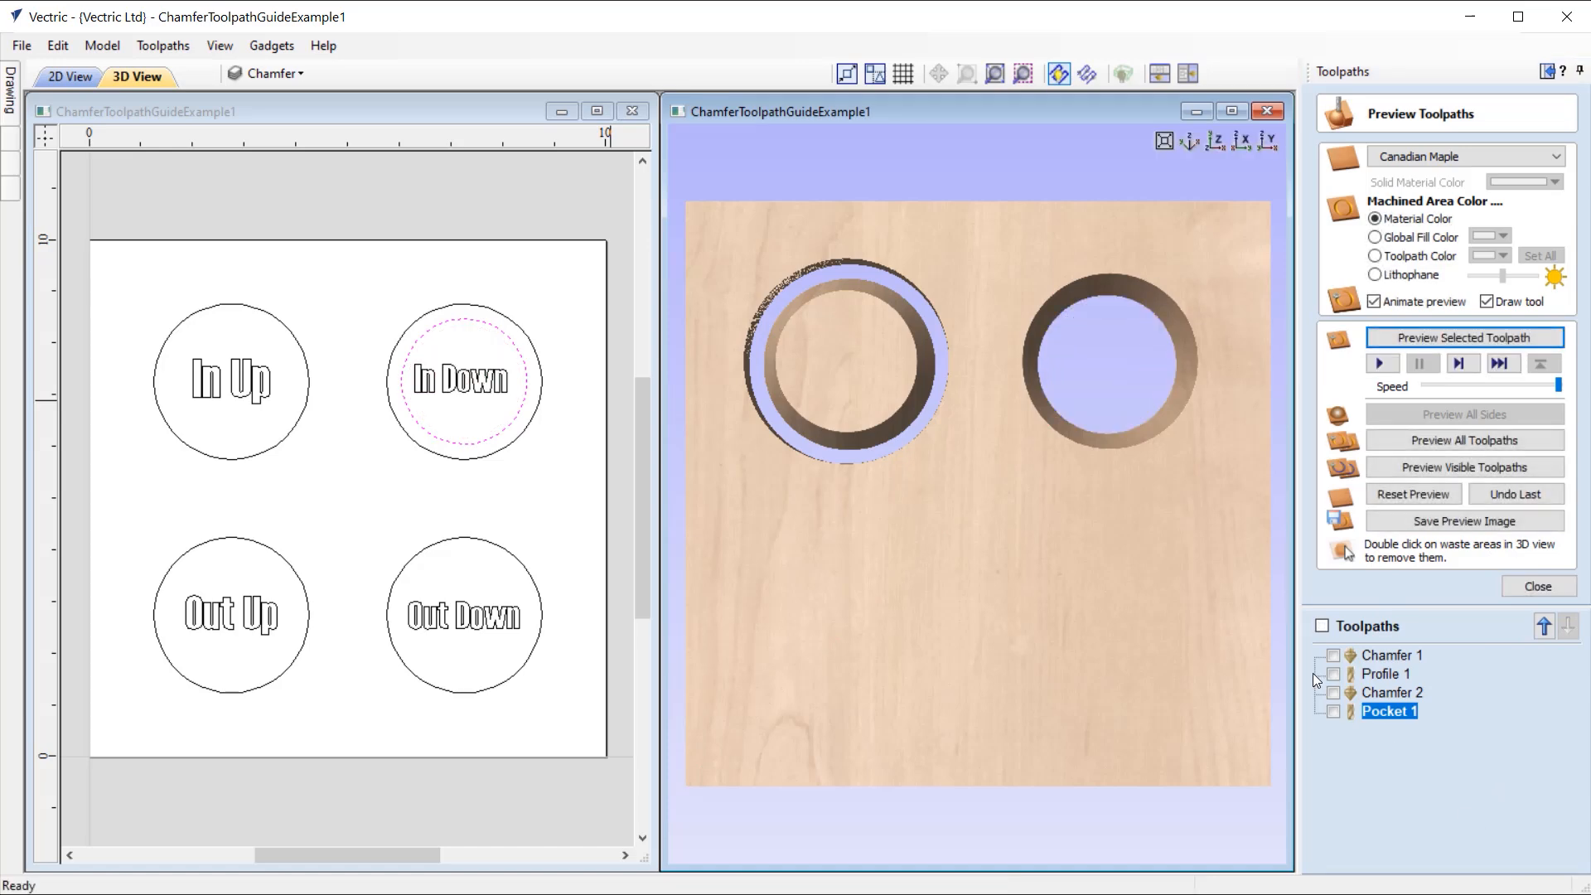
Step: Delete the offset circle inside the "In Down" circle, return to the 3D top view, and close the toolpath preview
mouse_move(1074, 400)
left_mouse_down()
mouse_move(1092, 413)
mouse_move(1030, 410)
mouse_move(1114, 430)
mouse_move(1056, 416)
left_mouse_up()
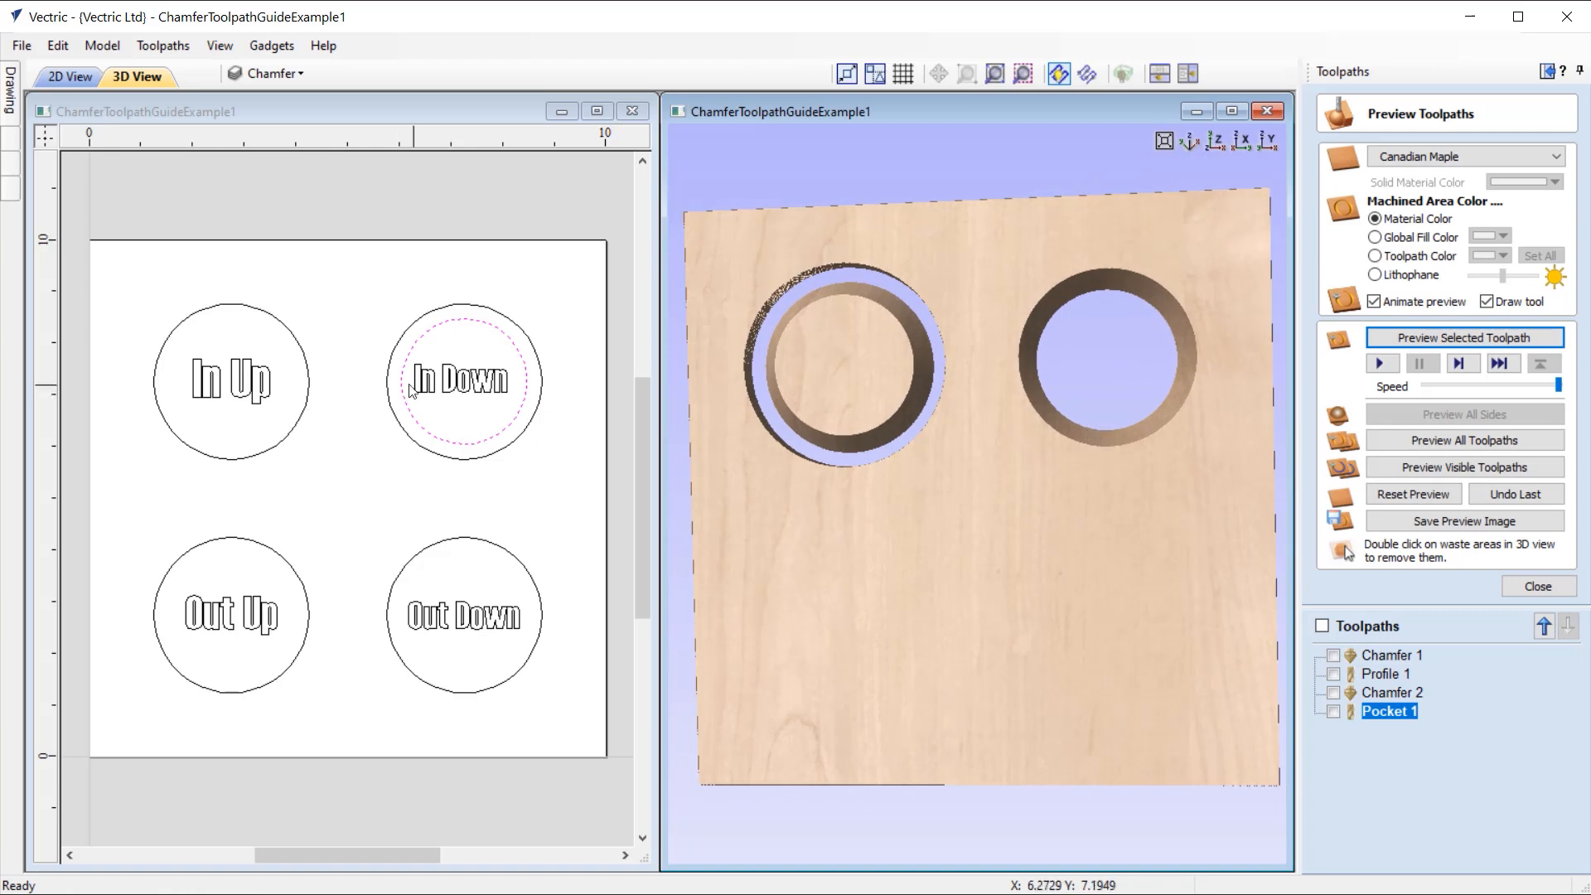
left_click(445, 321)
left_click(497, 464)
left_click(1215, 141)
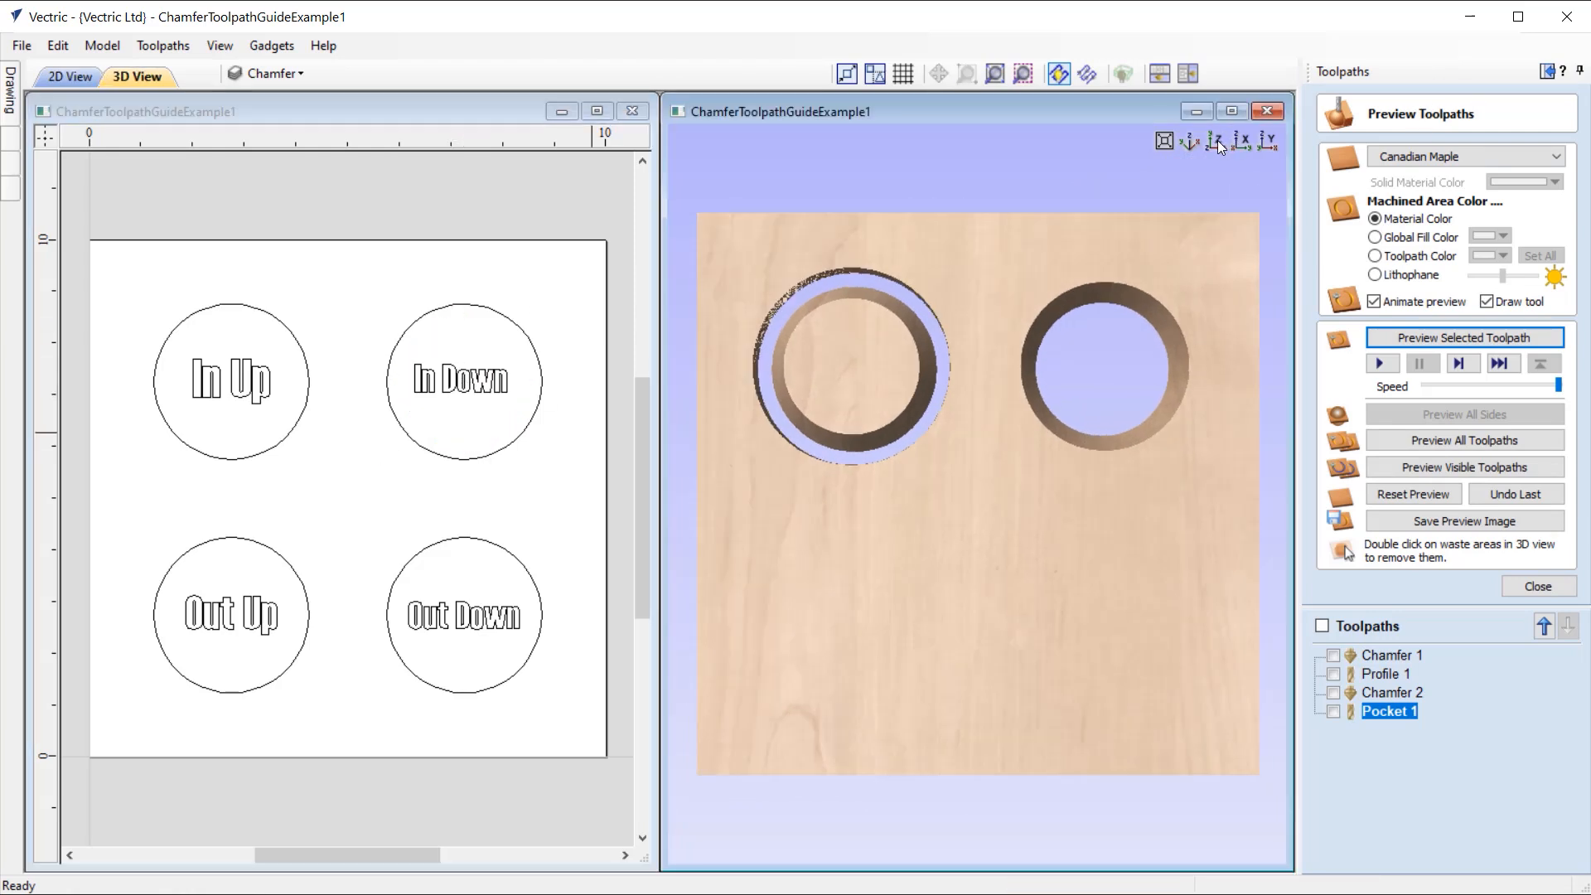
left_click(1528, 590)
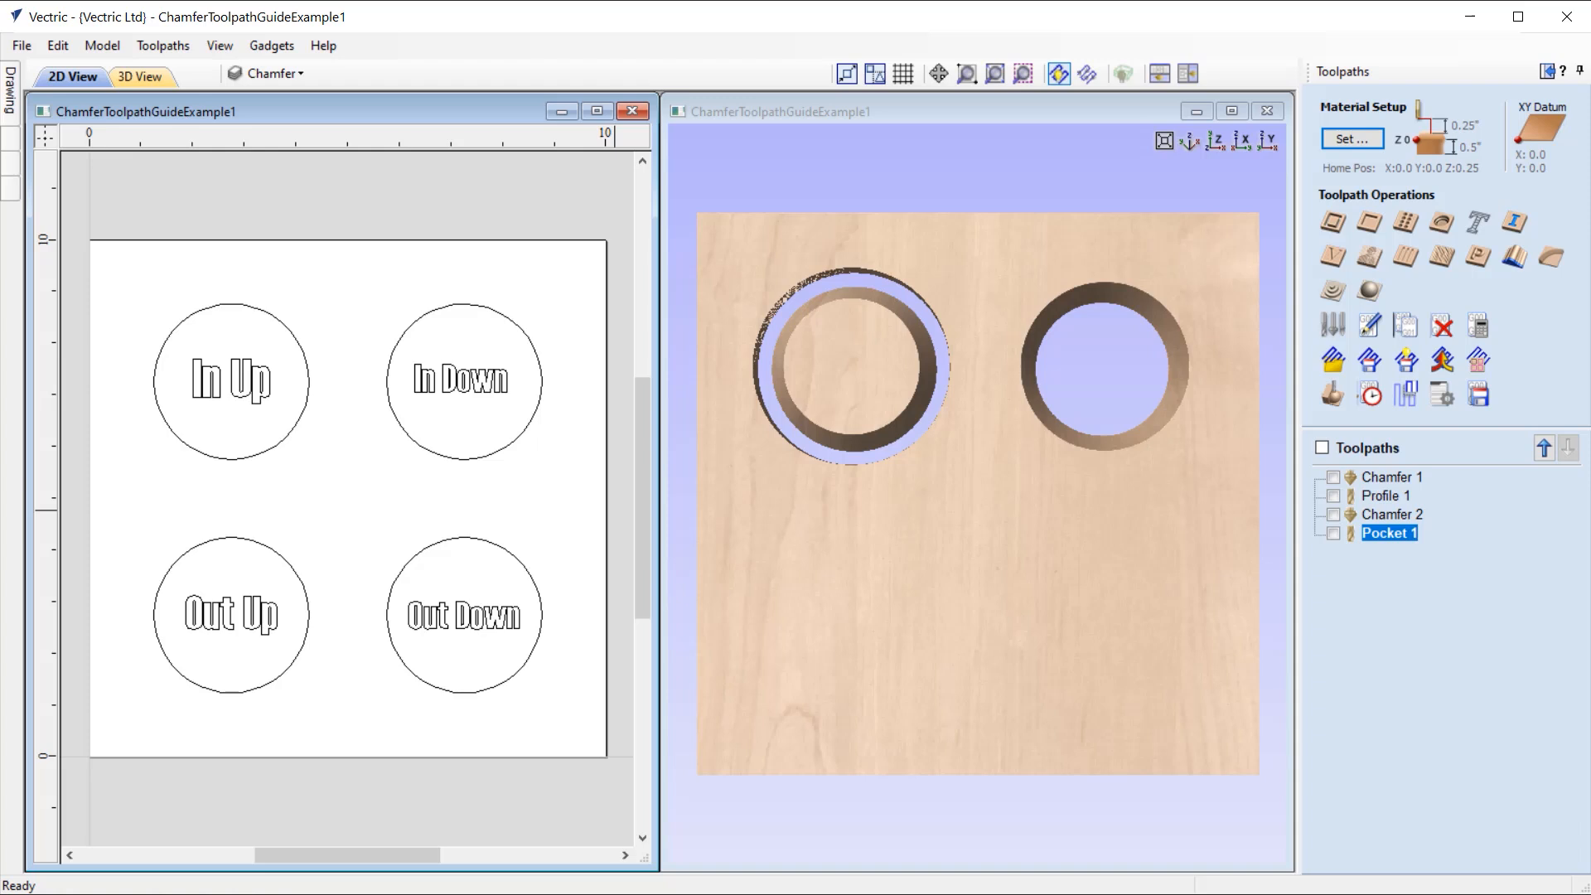
Step: Start a chamfer toolpath on the "Out Up" circle and choose the Ball Nose (1/4") tool from the tool database
left_click(232, 538)
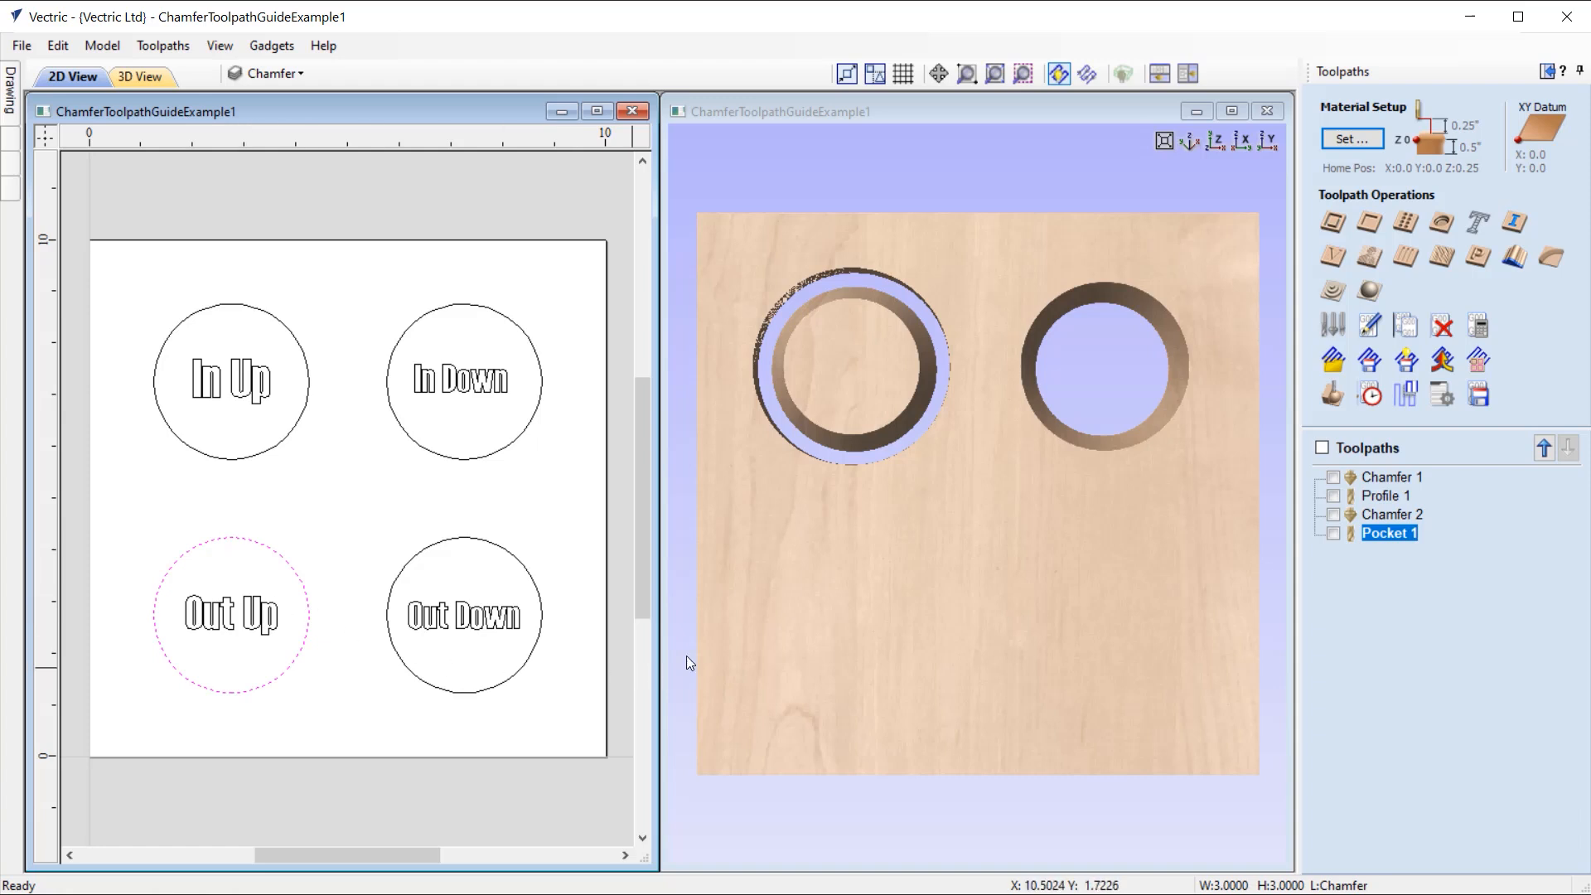
left_click(1563, 267)
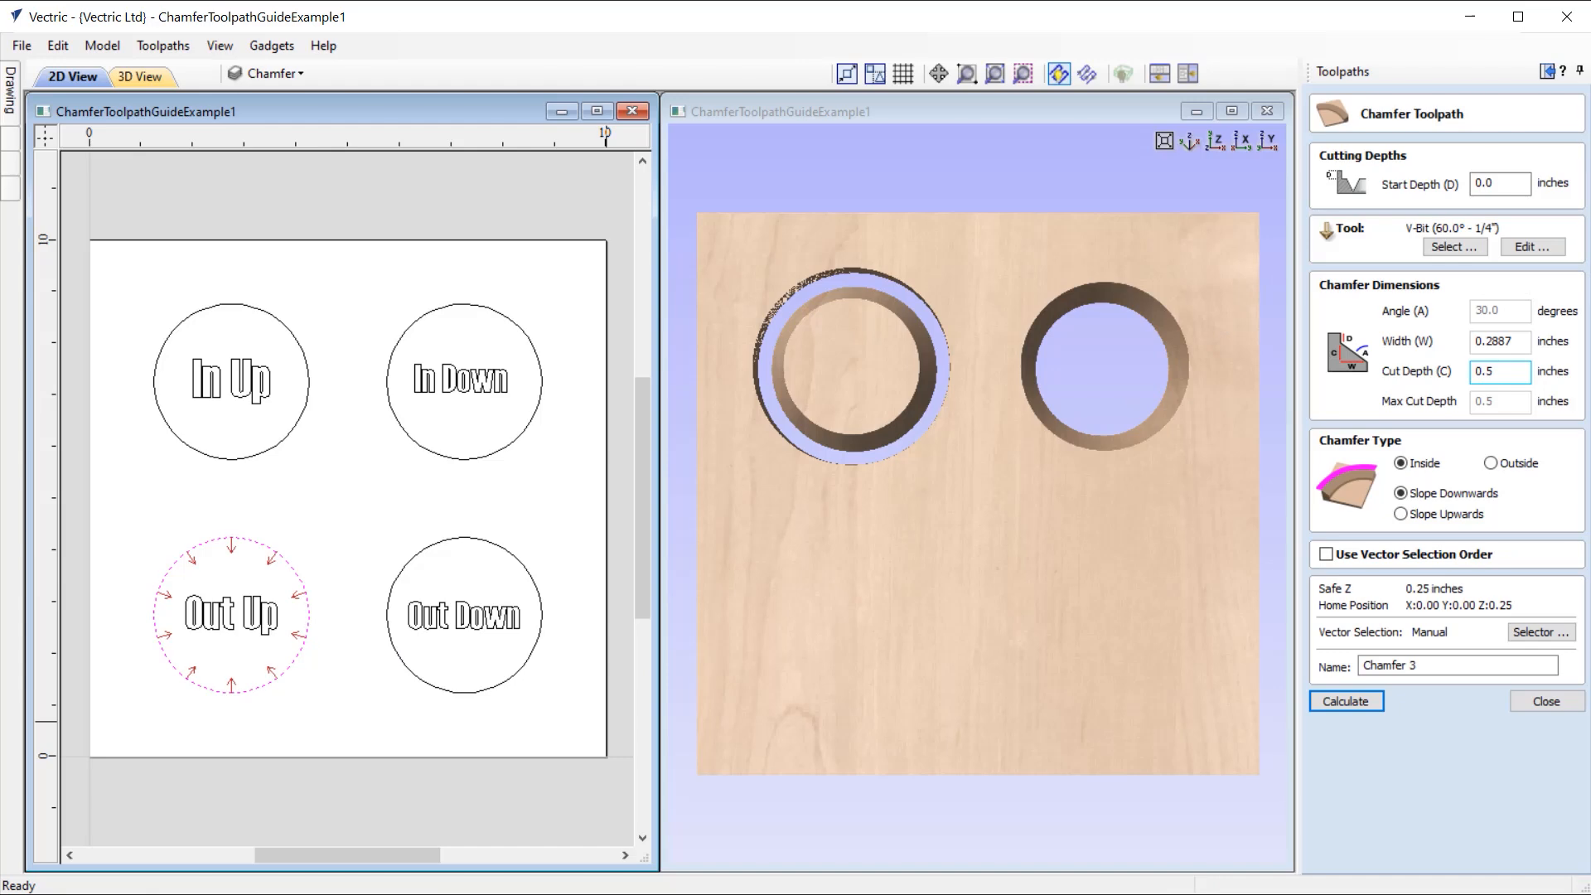
left_click(1465, 248)
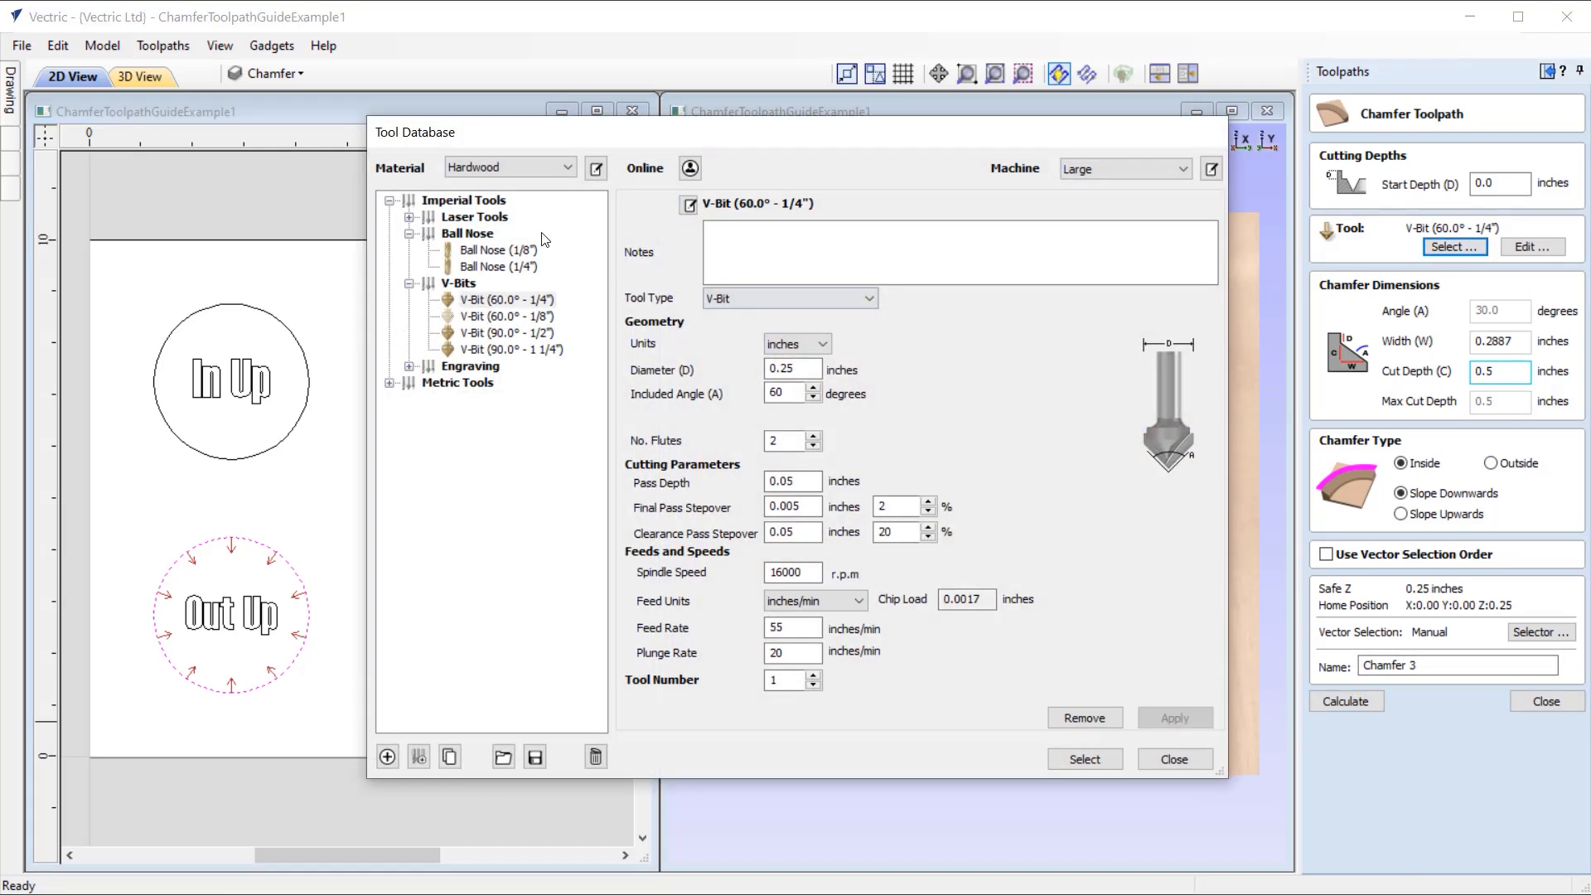
left_click(485, 268)
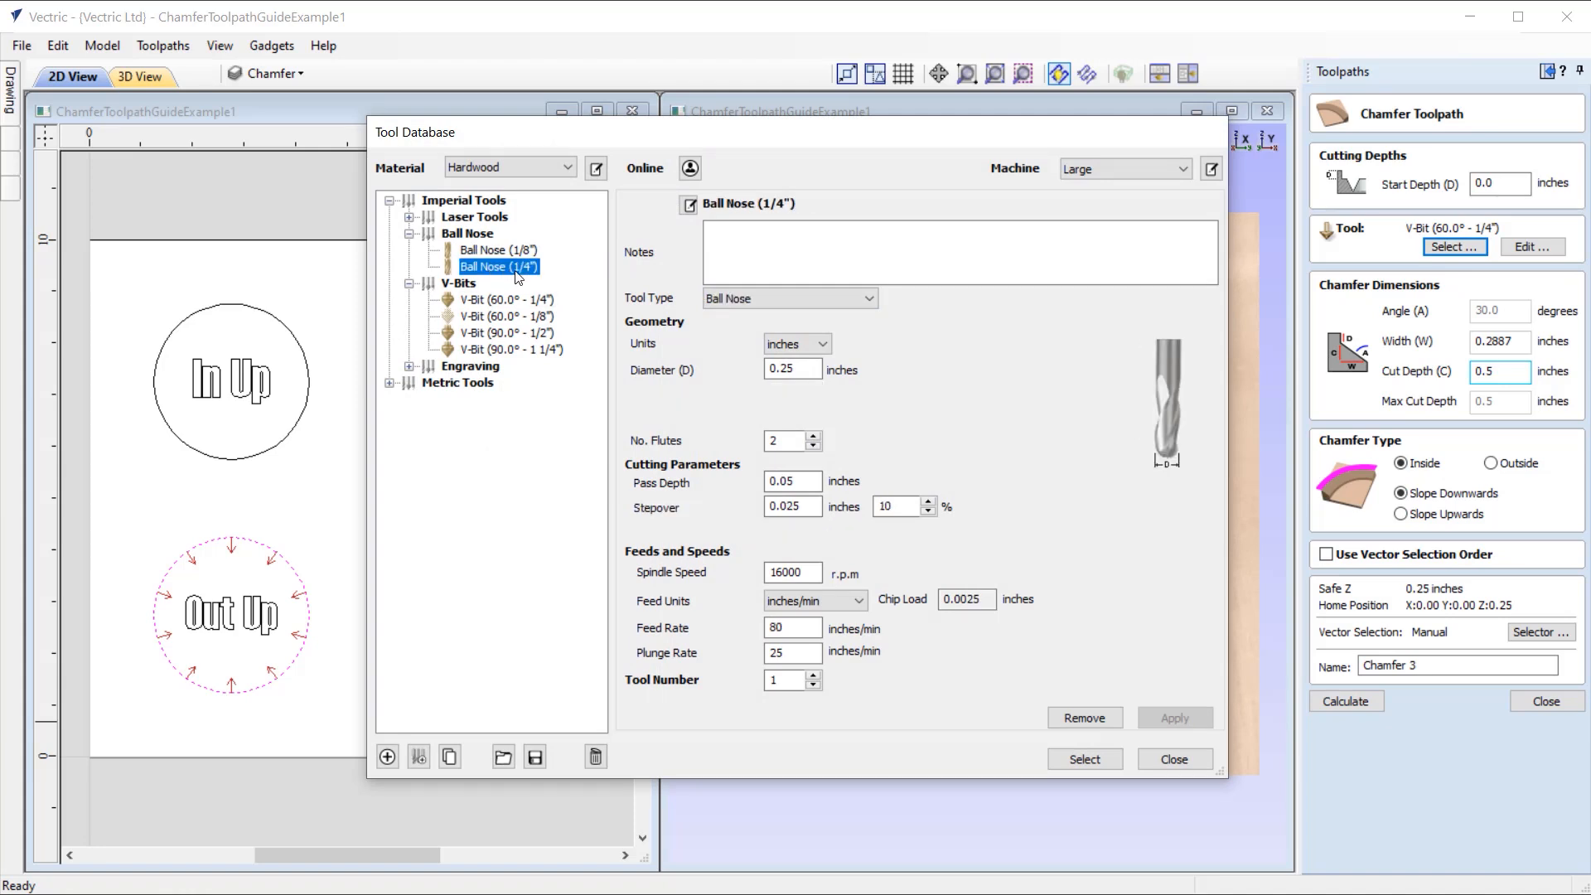
left_click(1085, 759)
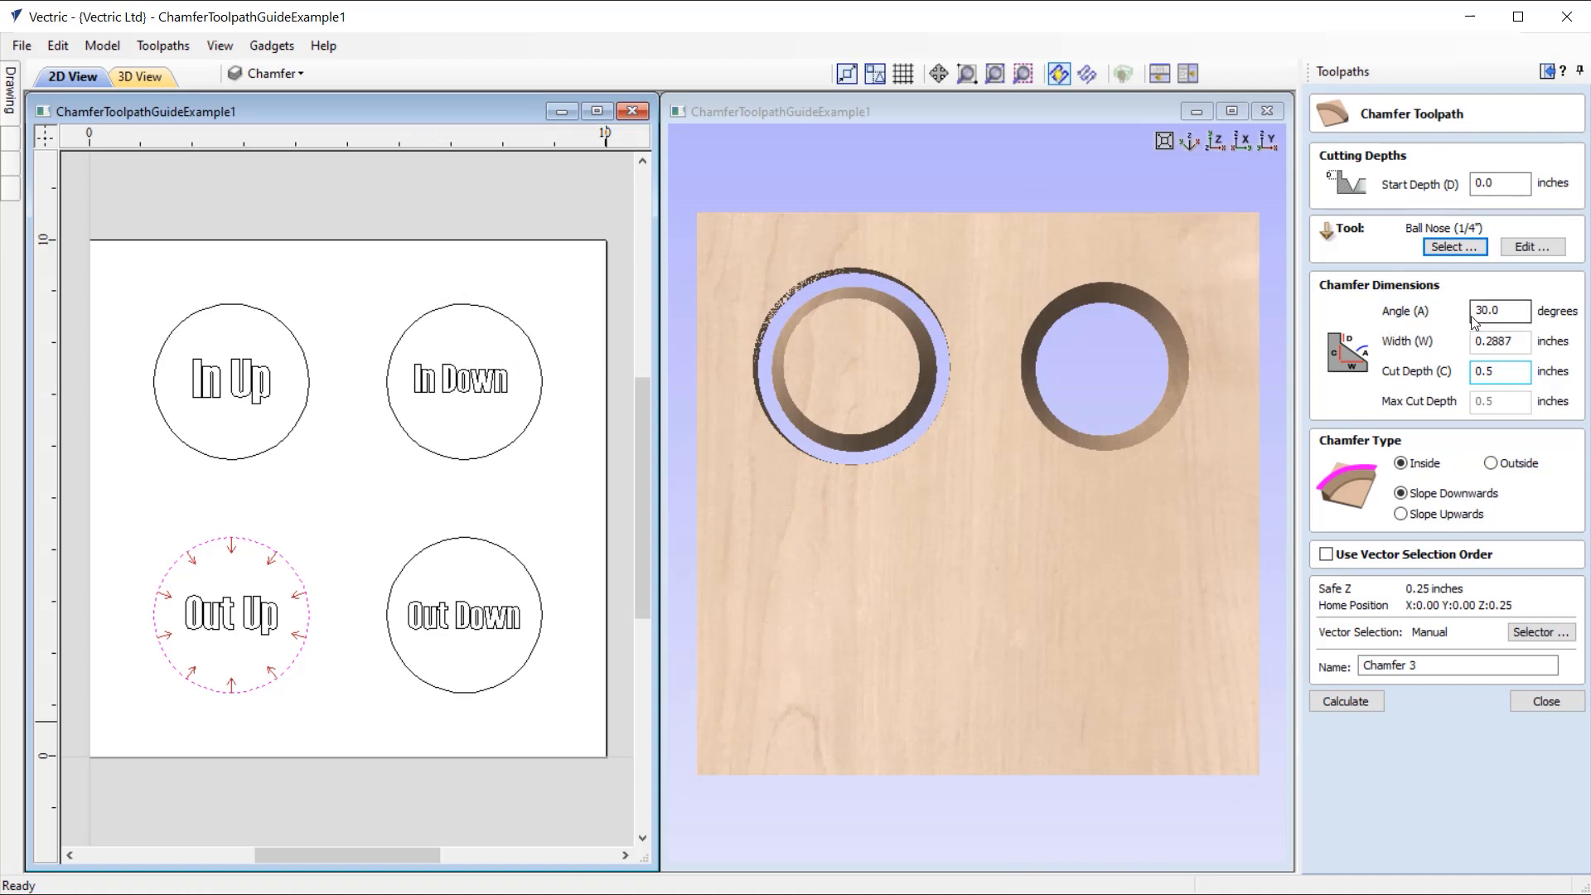
Step: Set the chamfer angle to 45 degrees and enter a cut depth of 0.5 inches
left_click(1520, 314)
type("45")
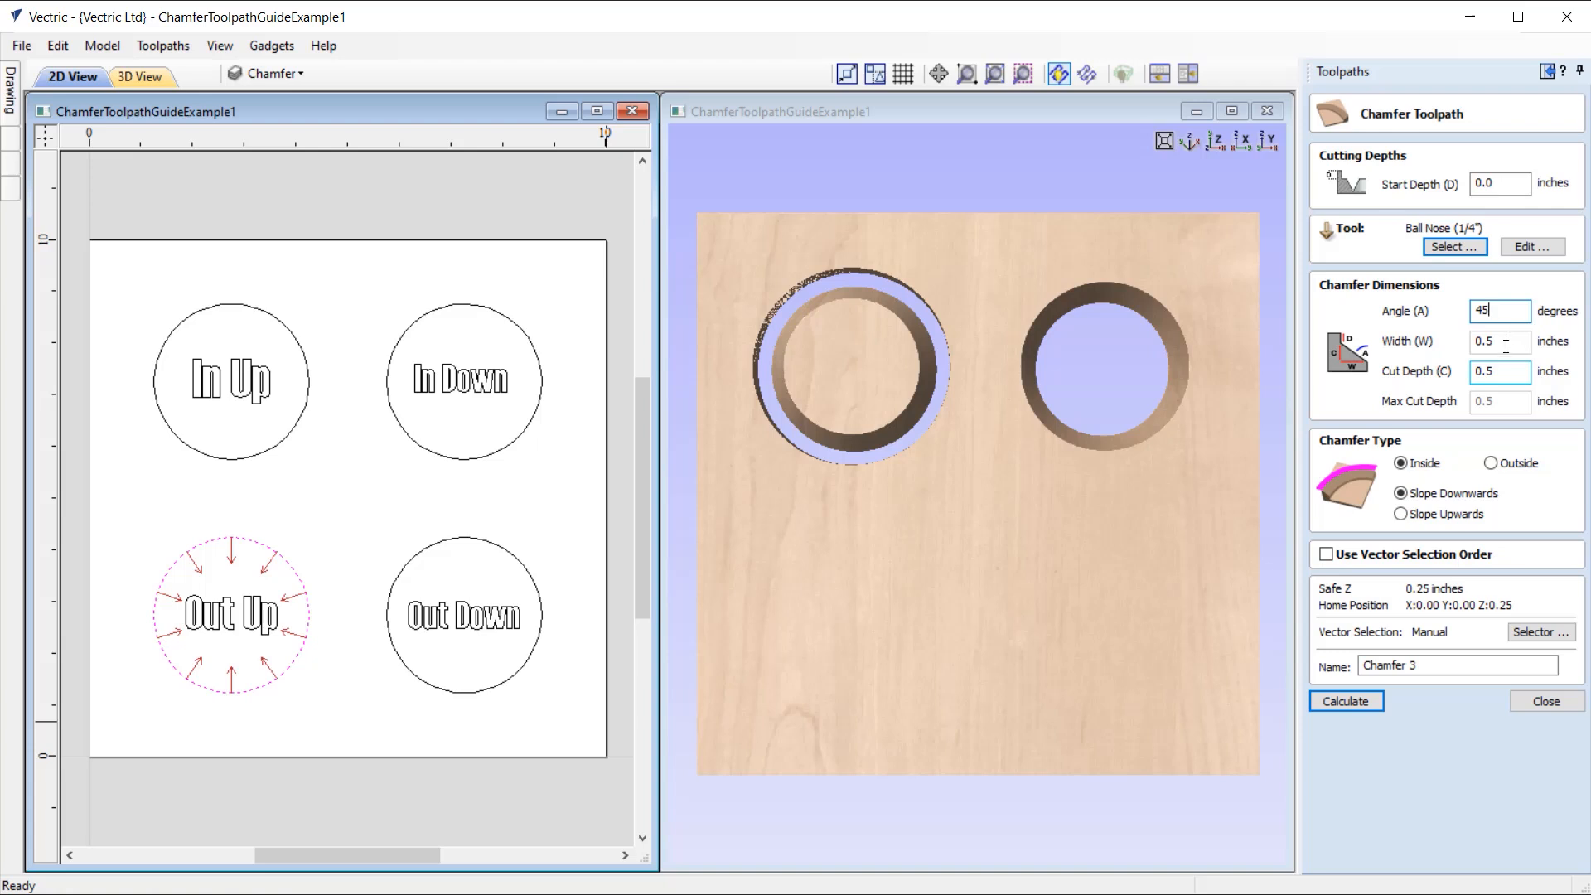
left_click(1496, 371)
key("BackSpace")
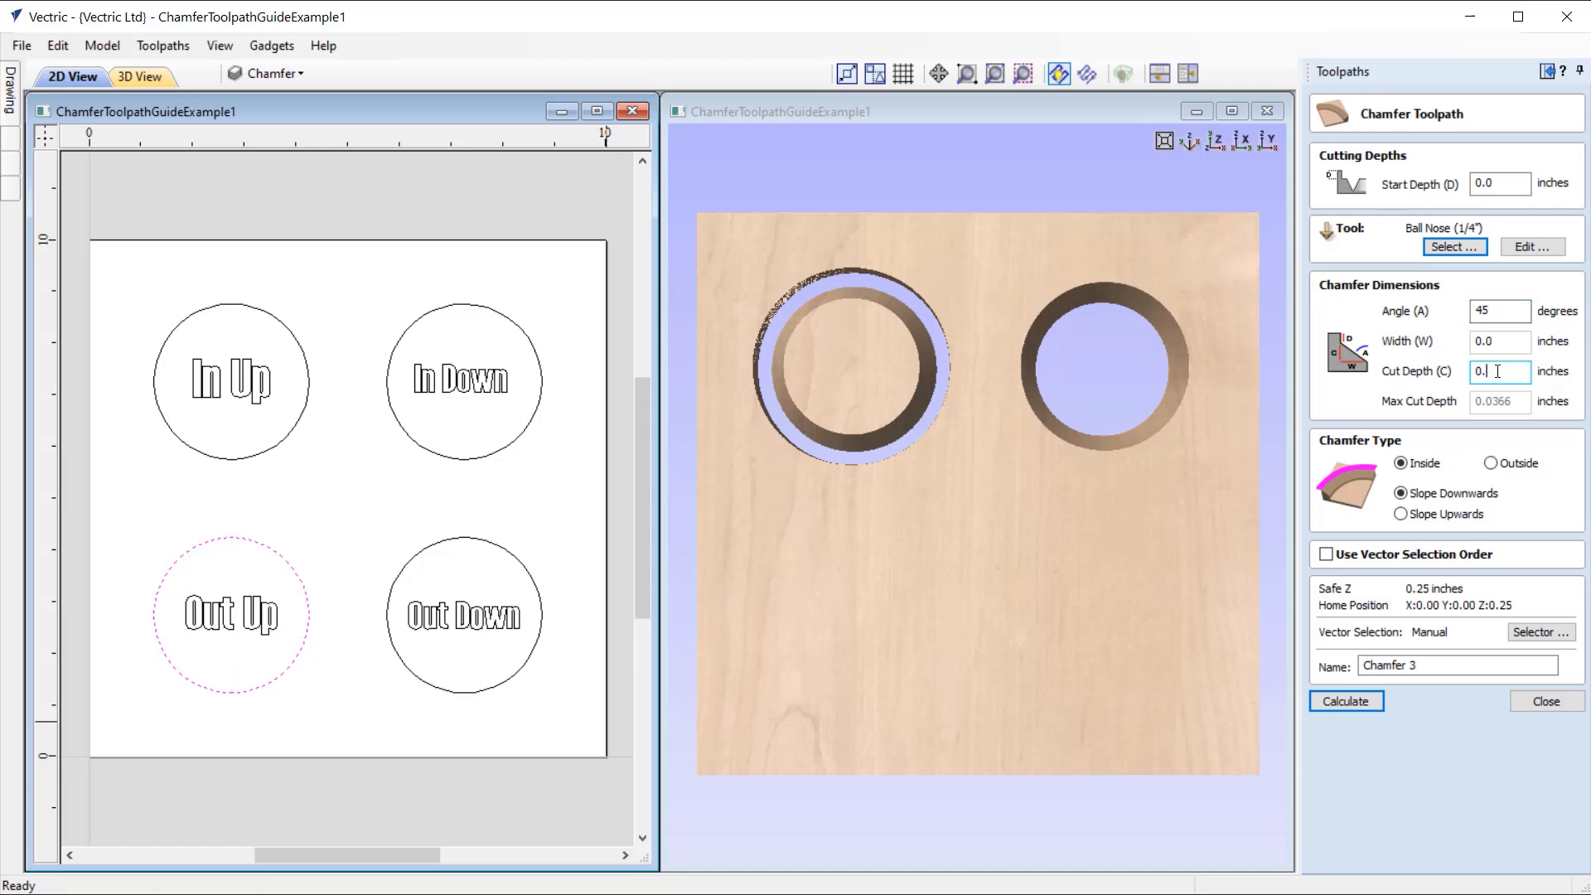
type("5")
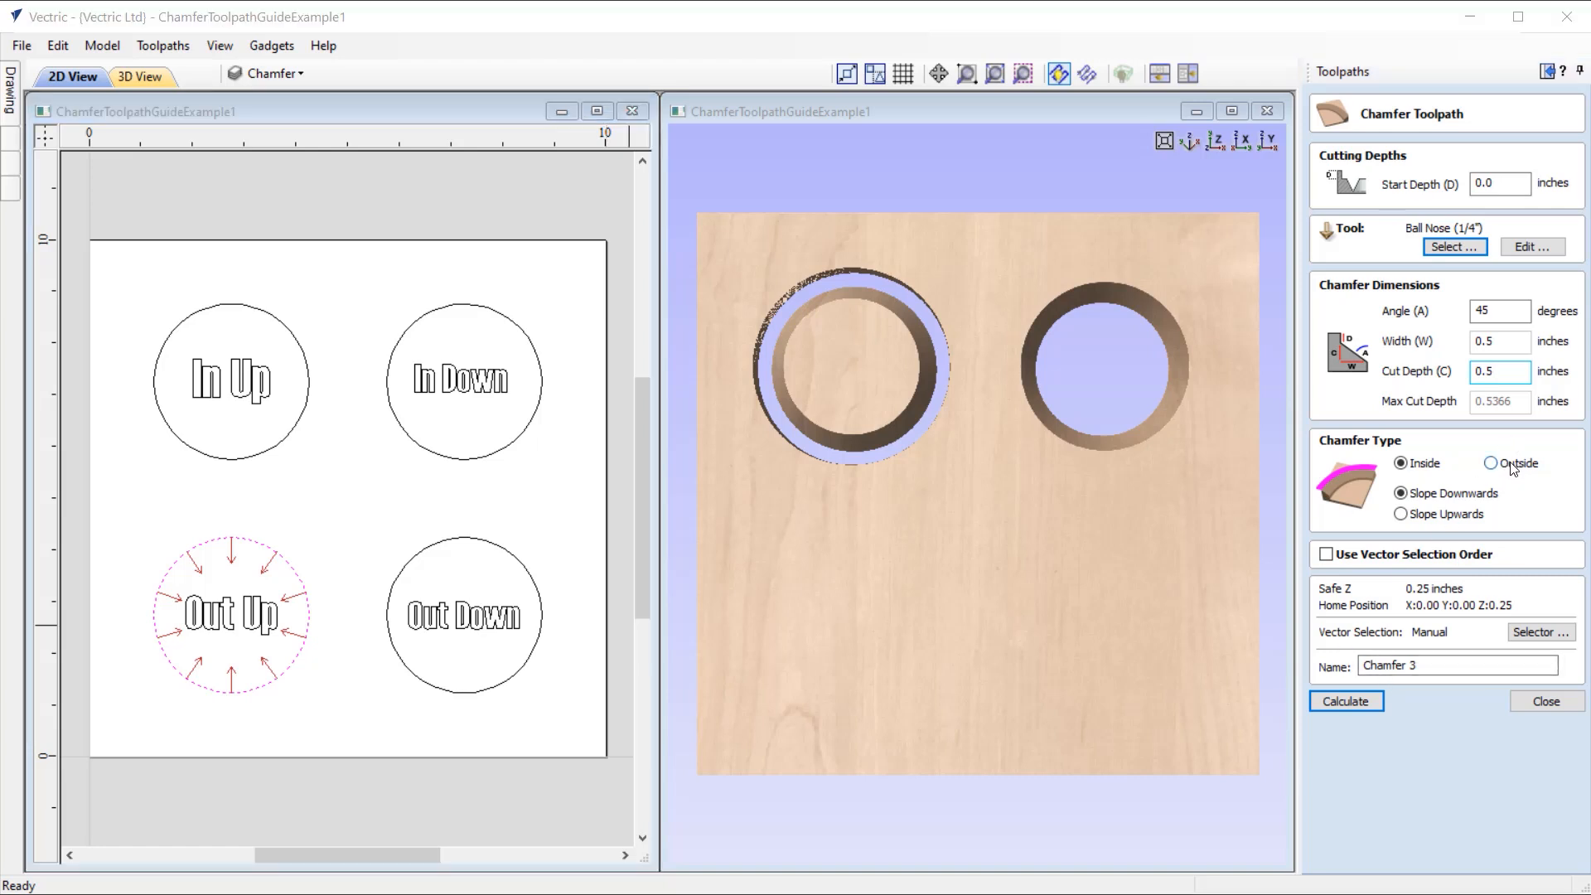
Step: Set the chamfer type to Outside with Slope Upwards and calculate the toolpath, accepting the cut through the material
left_click(1513, 466)
left_click(1449, 515)
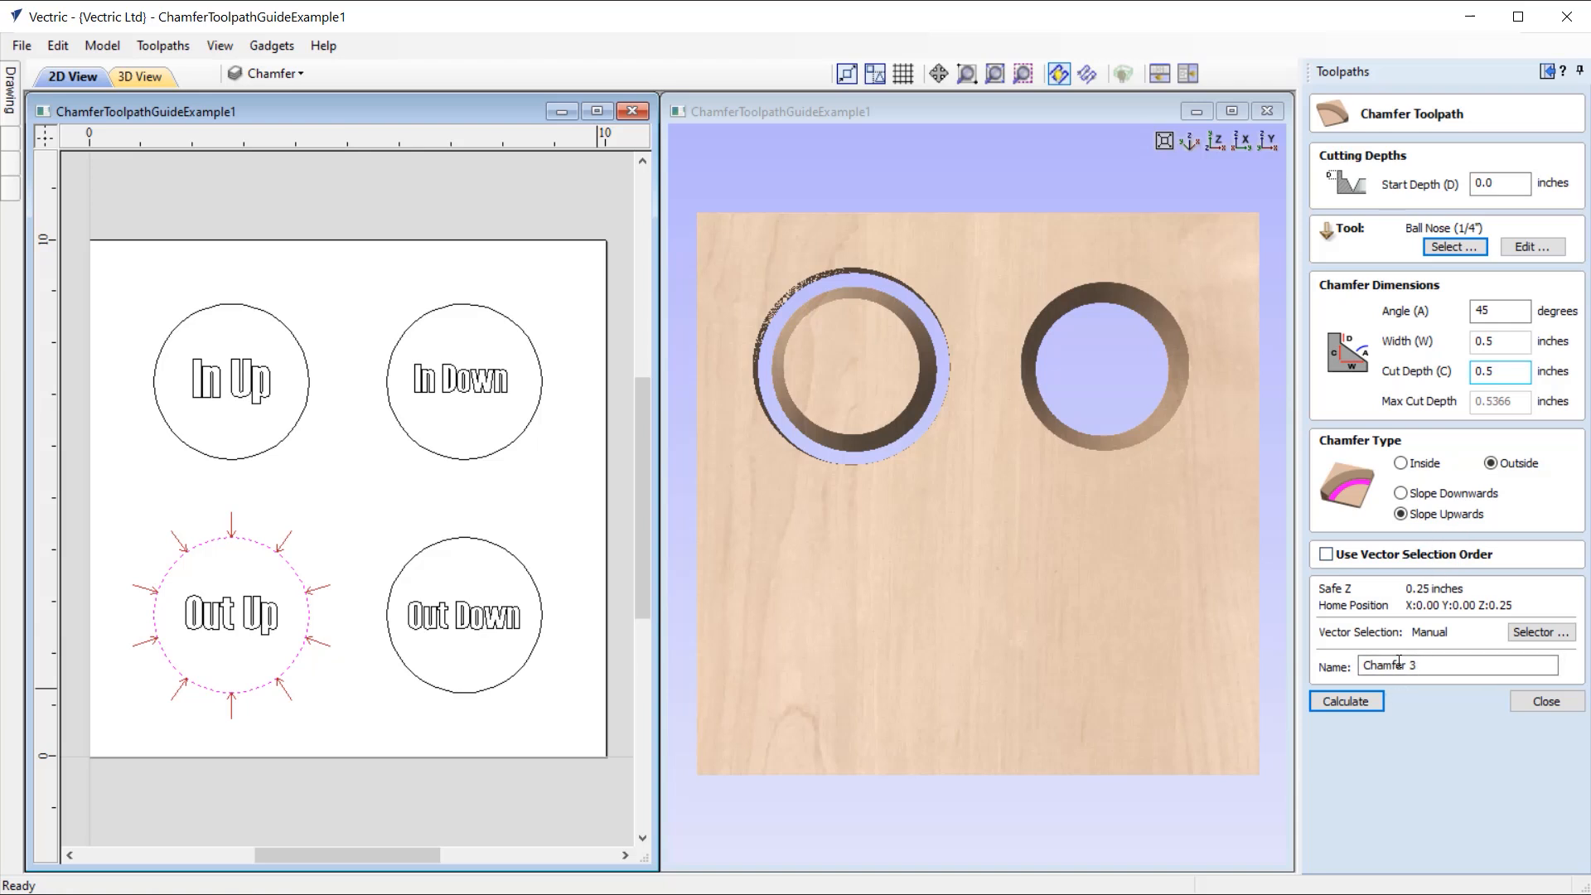
left_click(1359, 703)
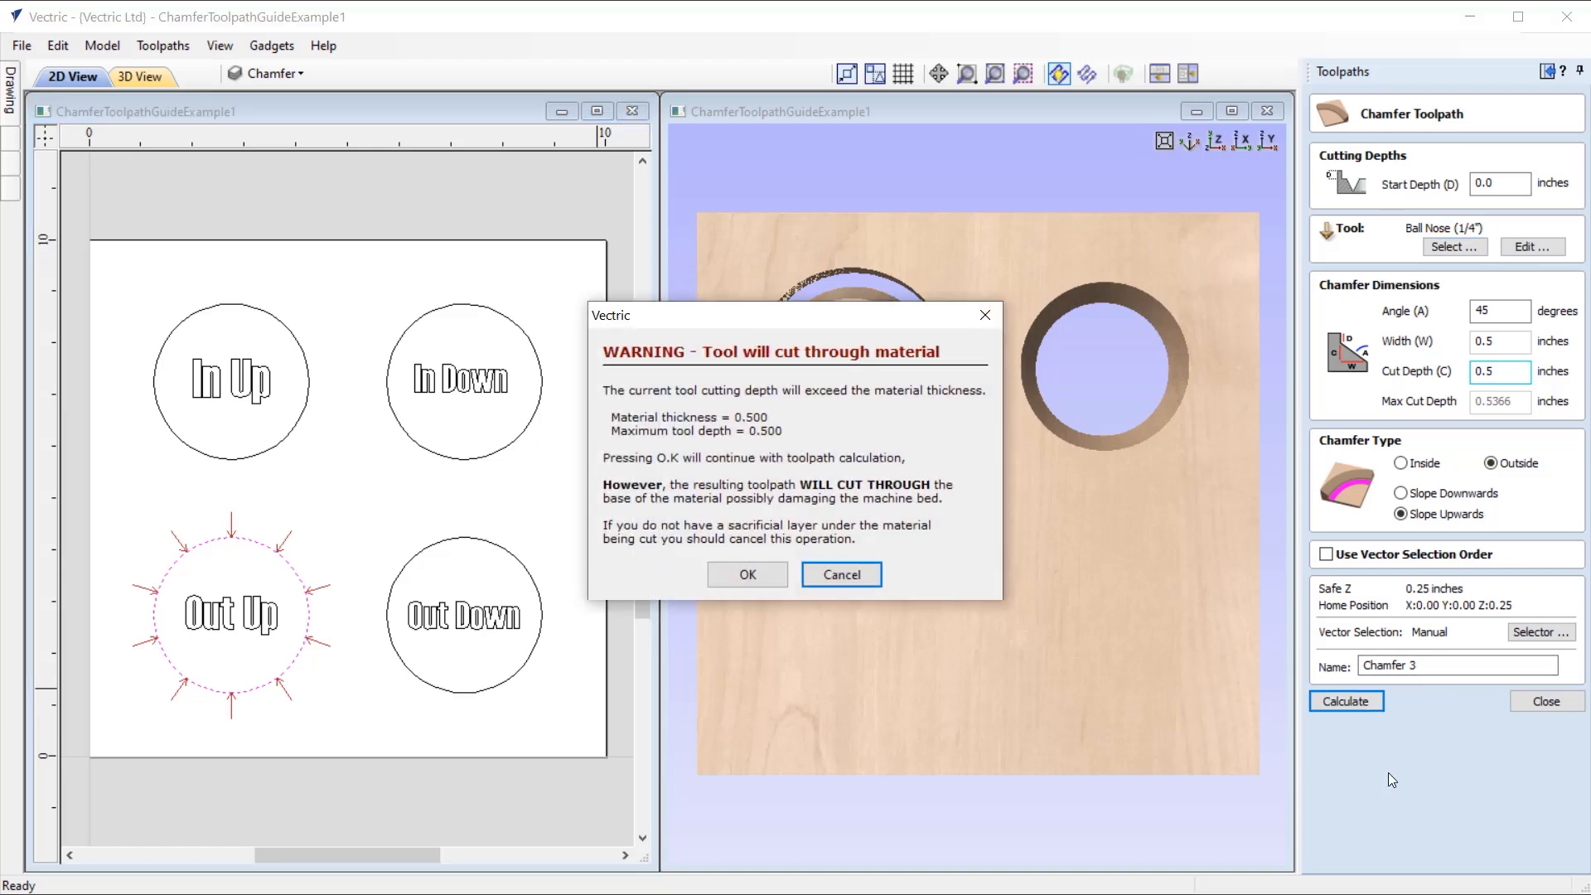
left_click(748, 574)
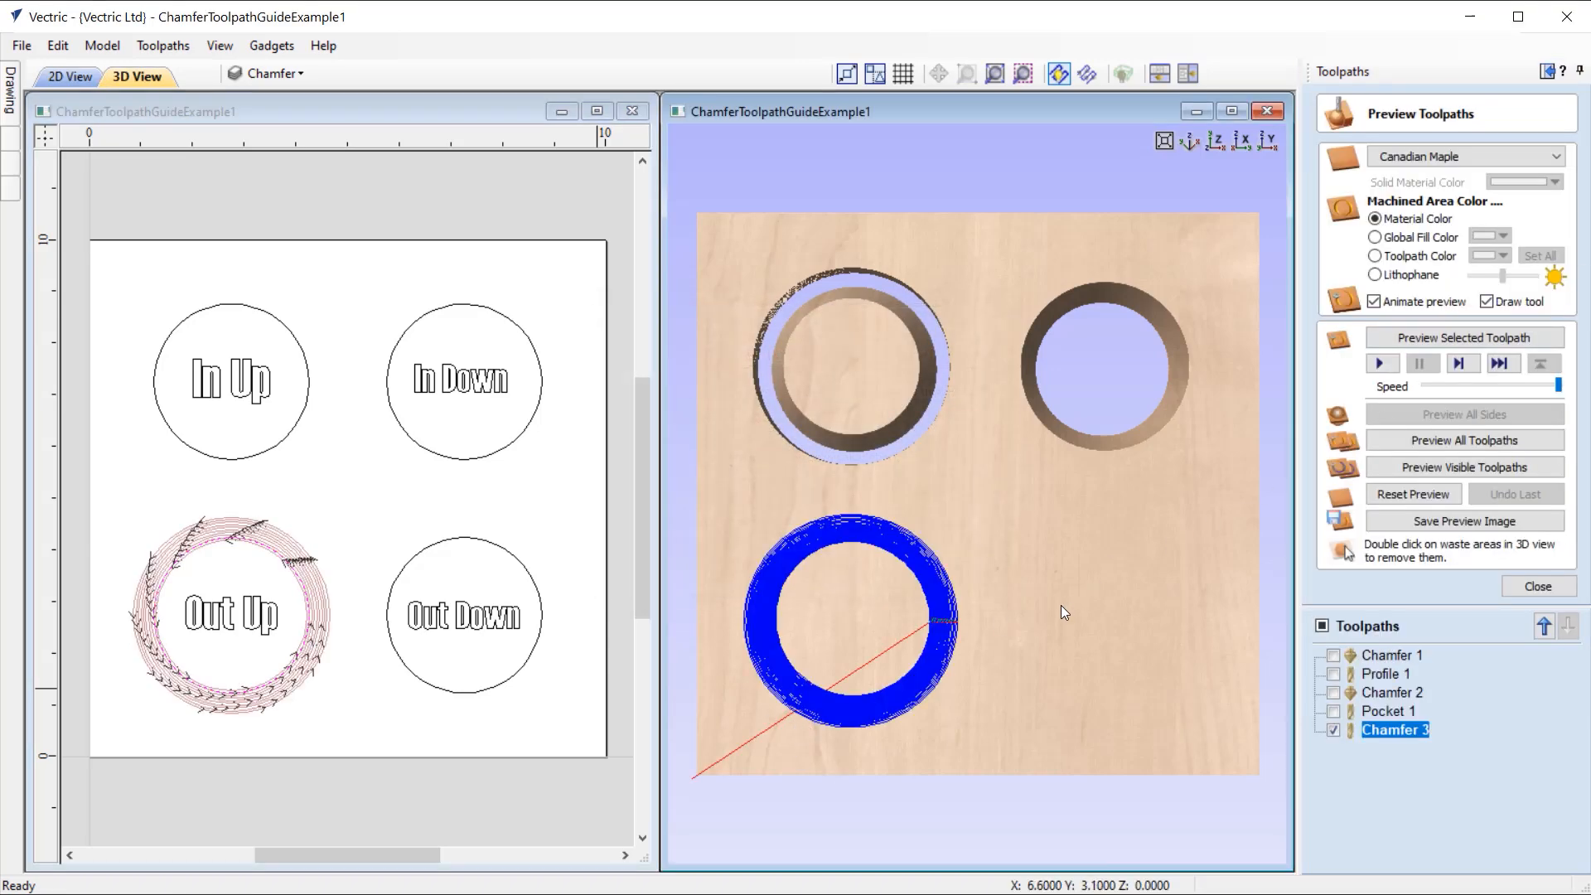
Step: Examine the calculated "Out Up" chamfer passes in 3D and preview the selected toolpath's cut in the material
left_click_drag(889, 729, 948, 318)
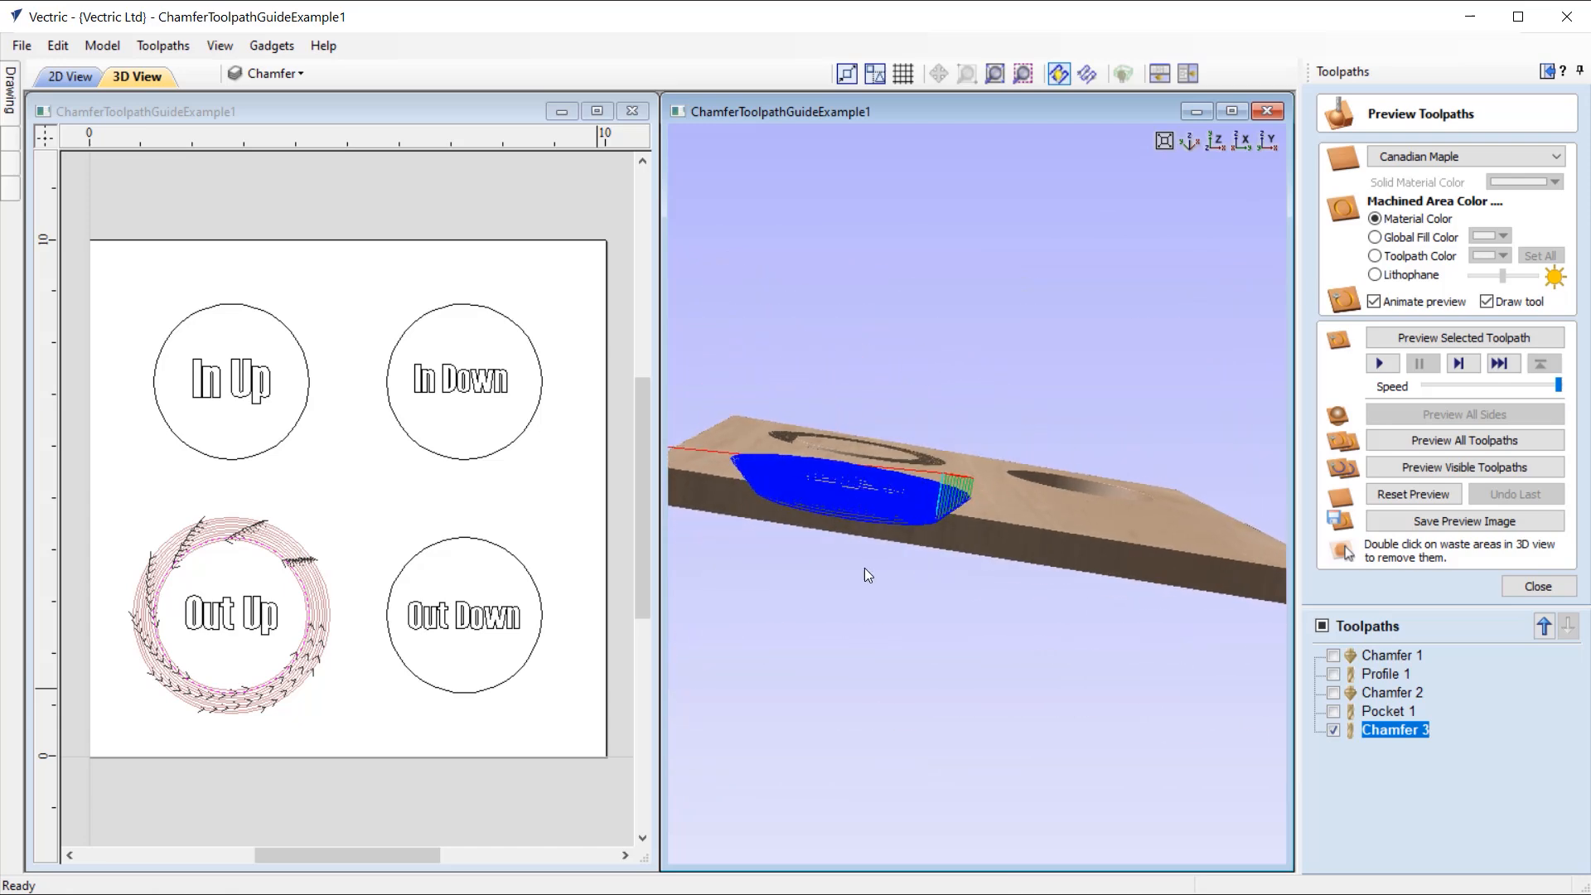
scroll(901, 520, "up", 8)
scroll(929, 541, "down", 1)
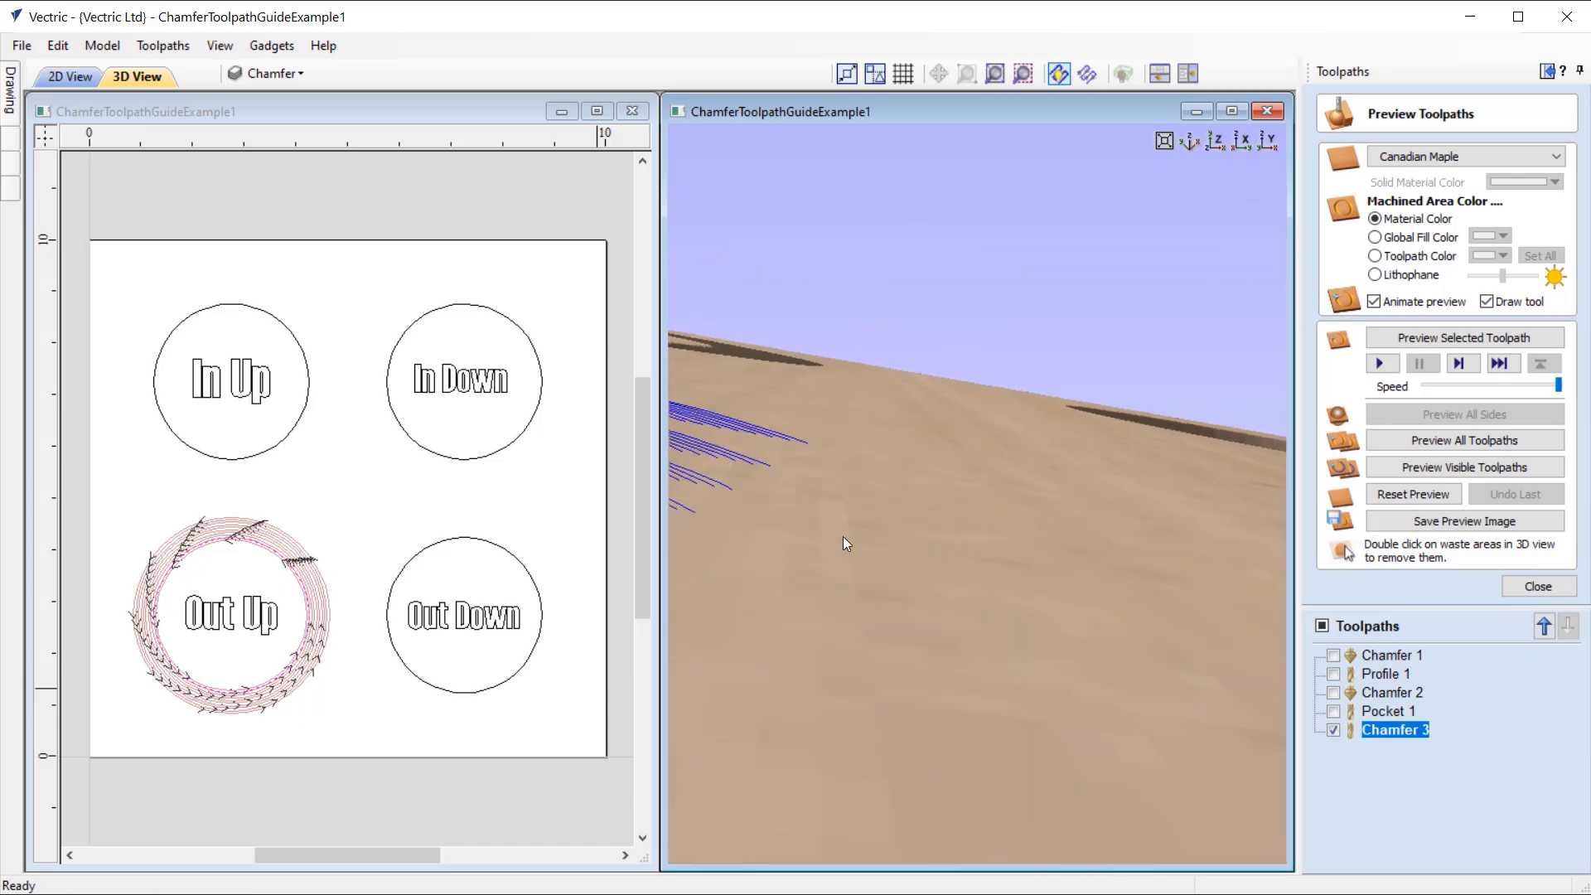
scroll(848, 538, "down", 3)
middle_click_drag(962, 527, 1045, 474)
left_click_drag(1046, 474, 986, 518)
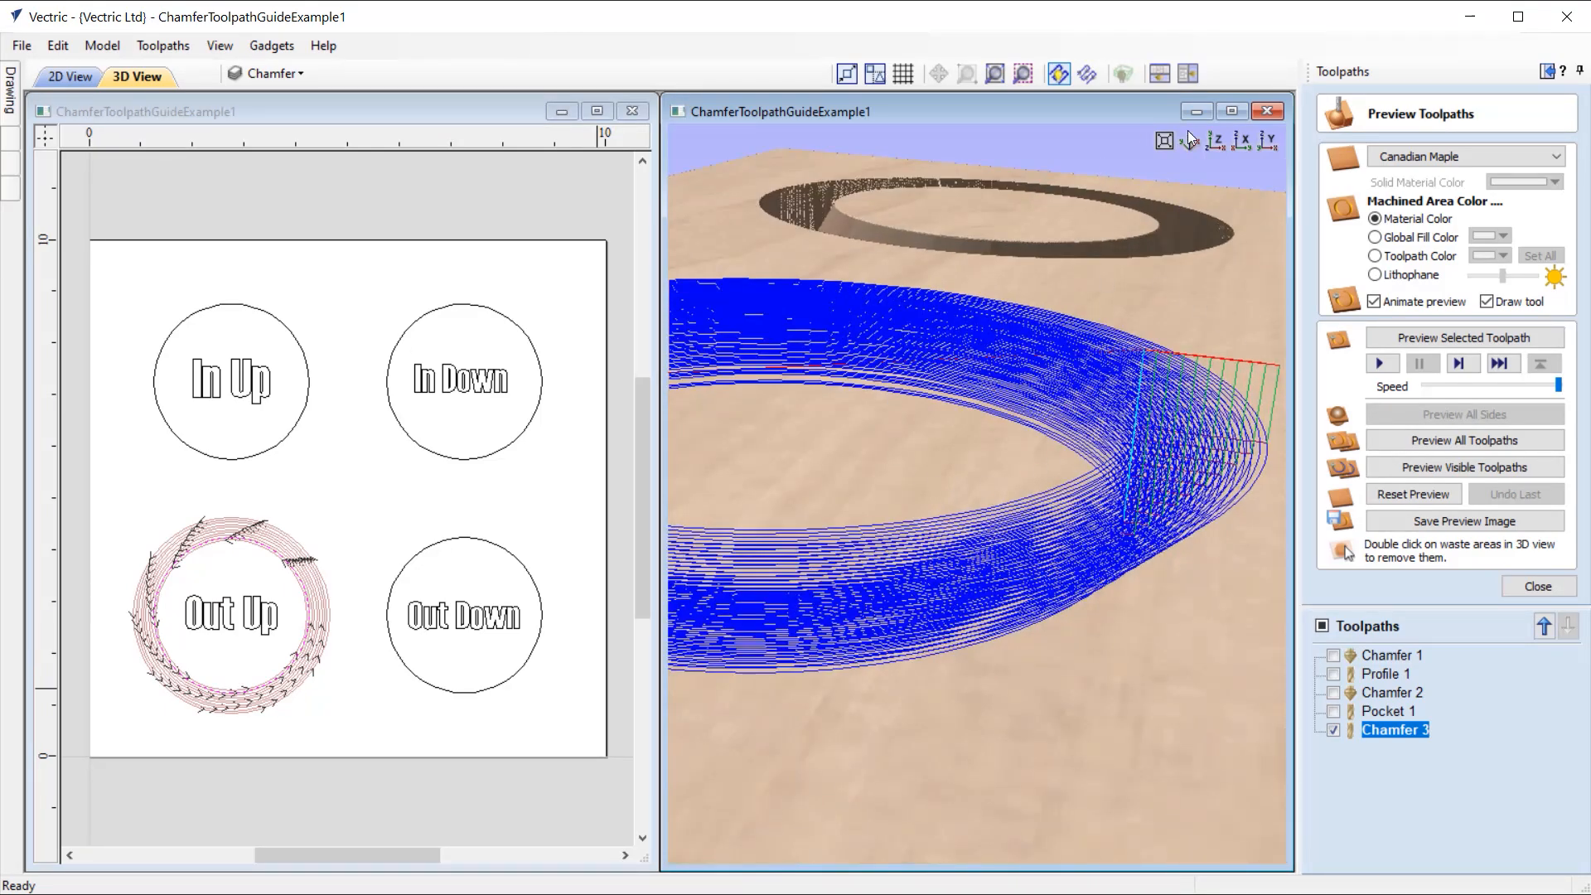
left_click(1217, 137)
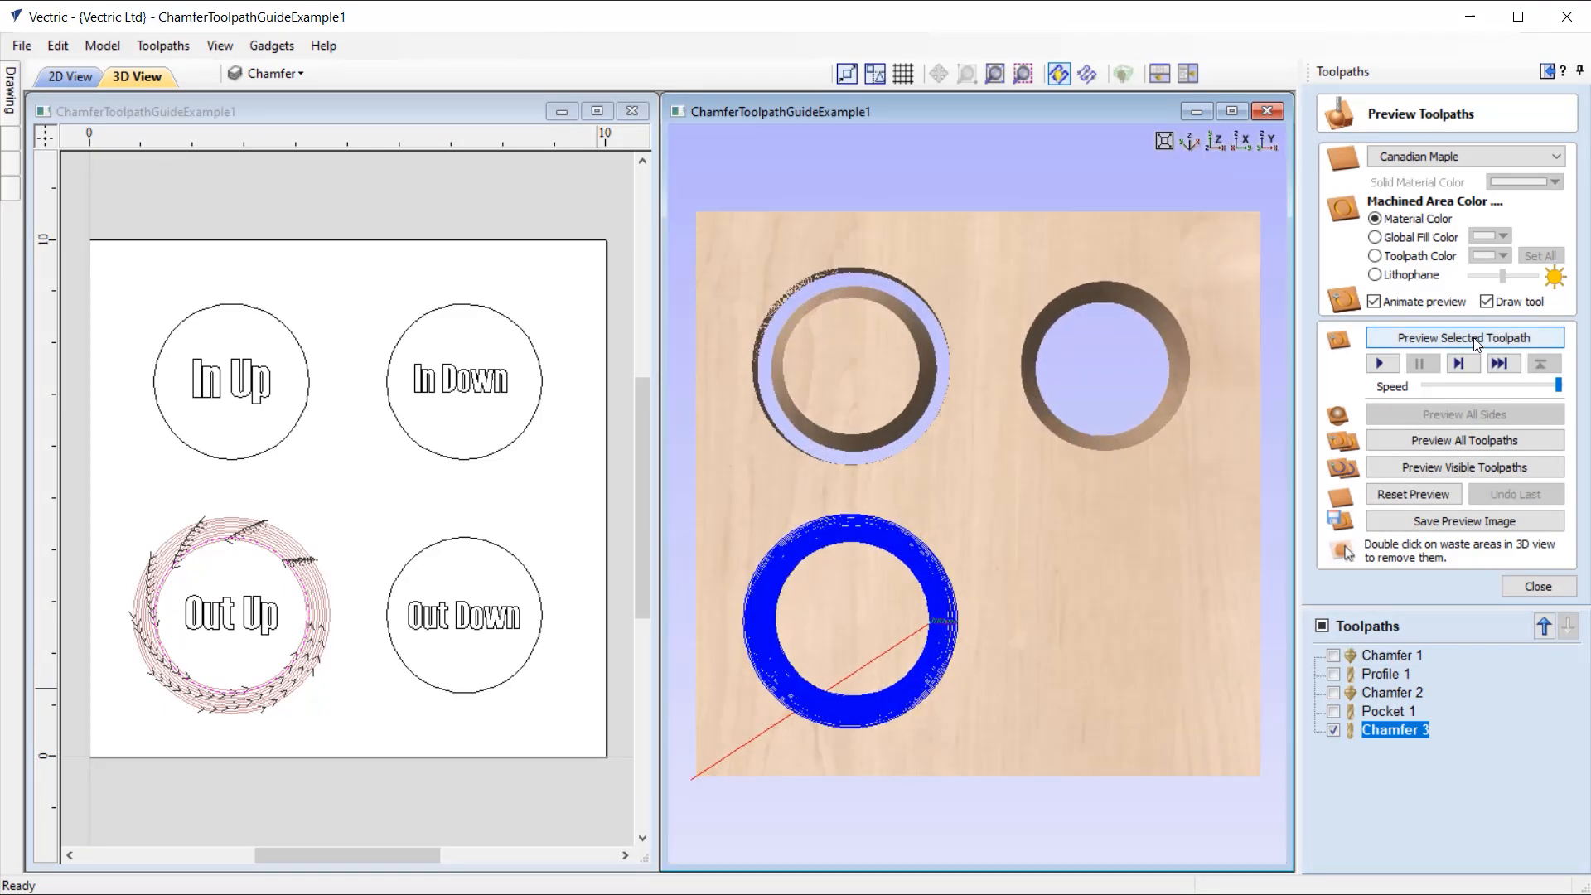
left_click(1474, 338)
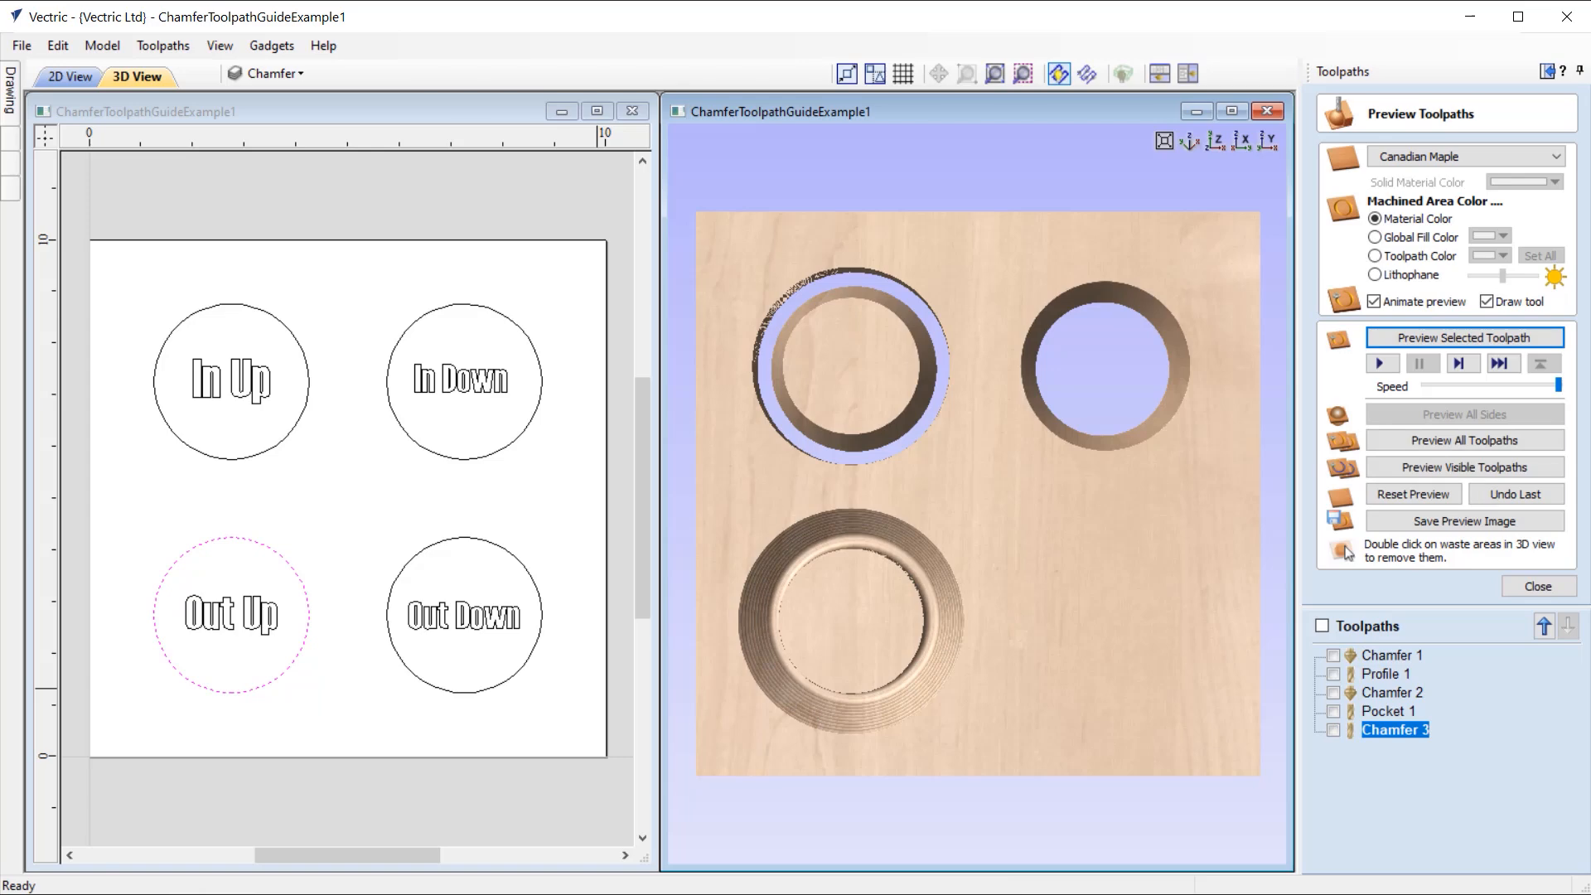
left_click_drag(901, 754, 966, 575)
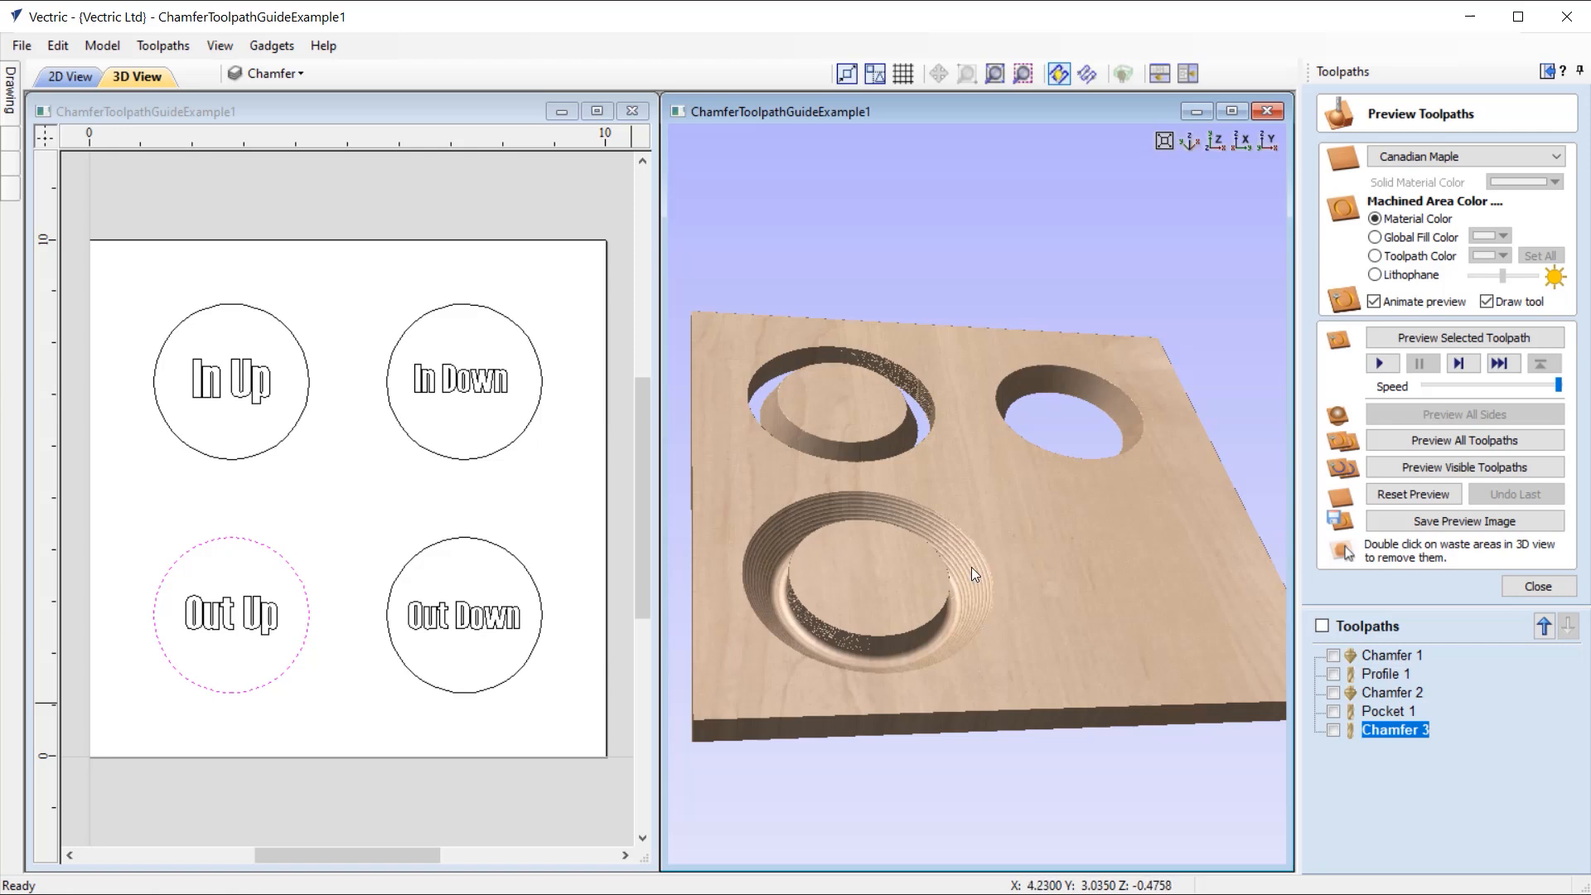
Step: Reopen the Chamfer 3 toolpath, set the ball nose tool's pass depth to 0.025 inches, and recalculate, accepting the cut through the material
double_click(1403, 731)
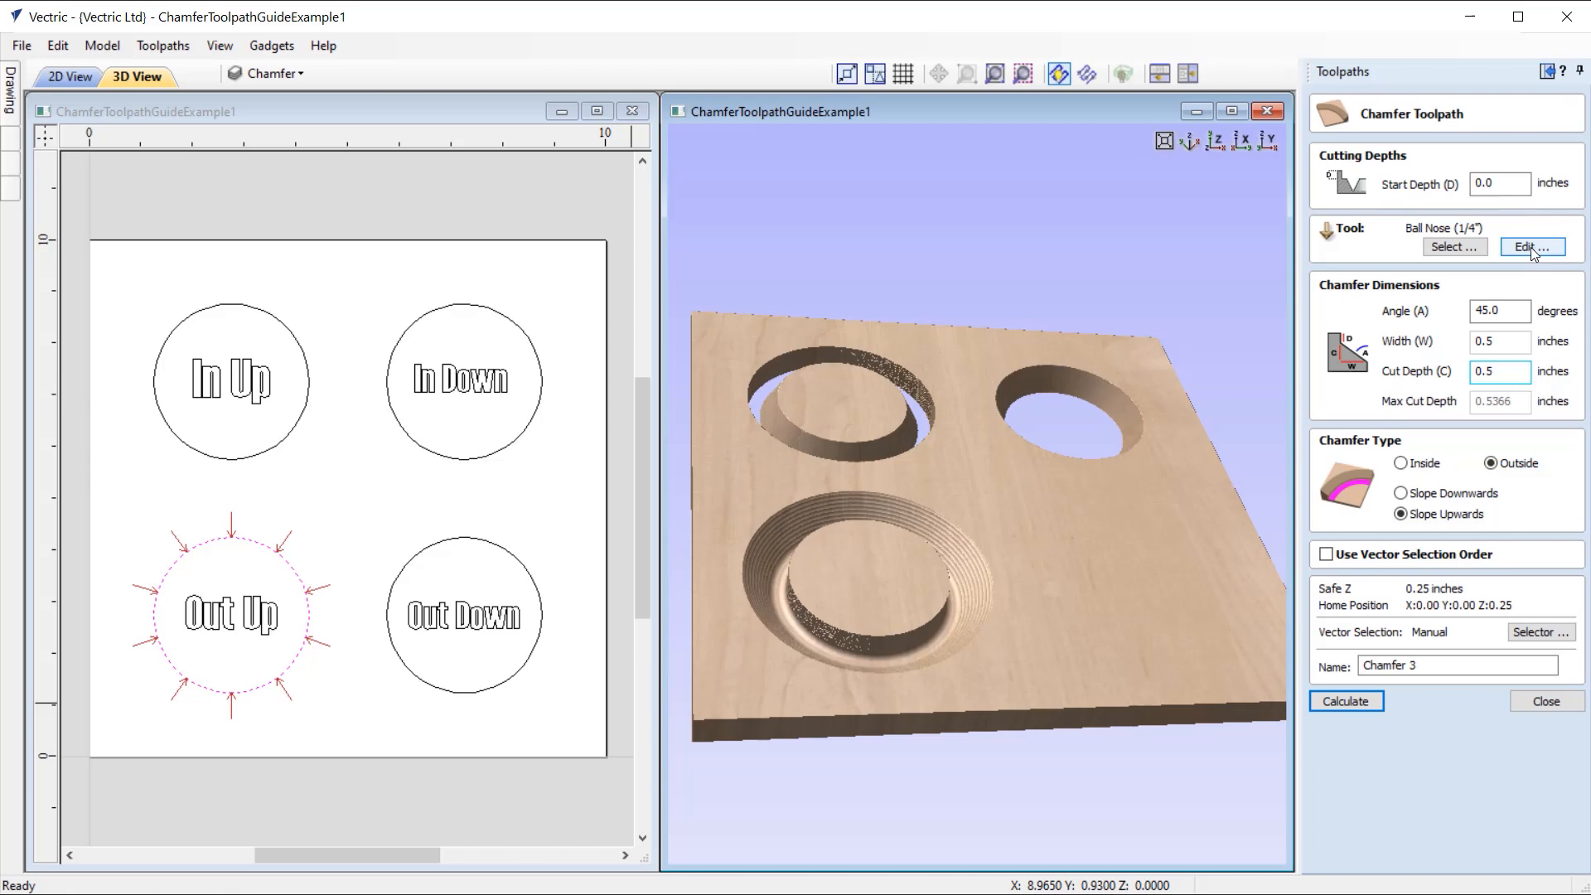
left_click(1533, 247)
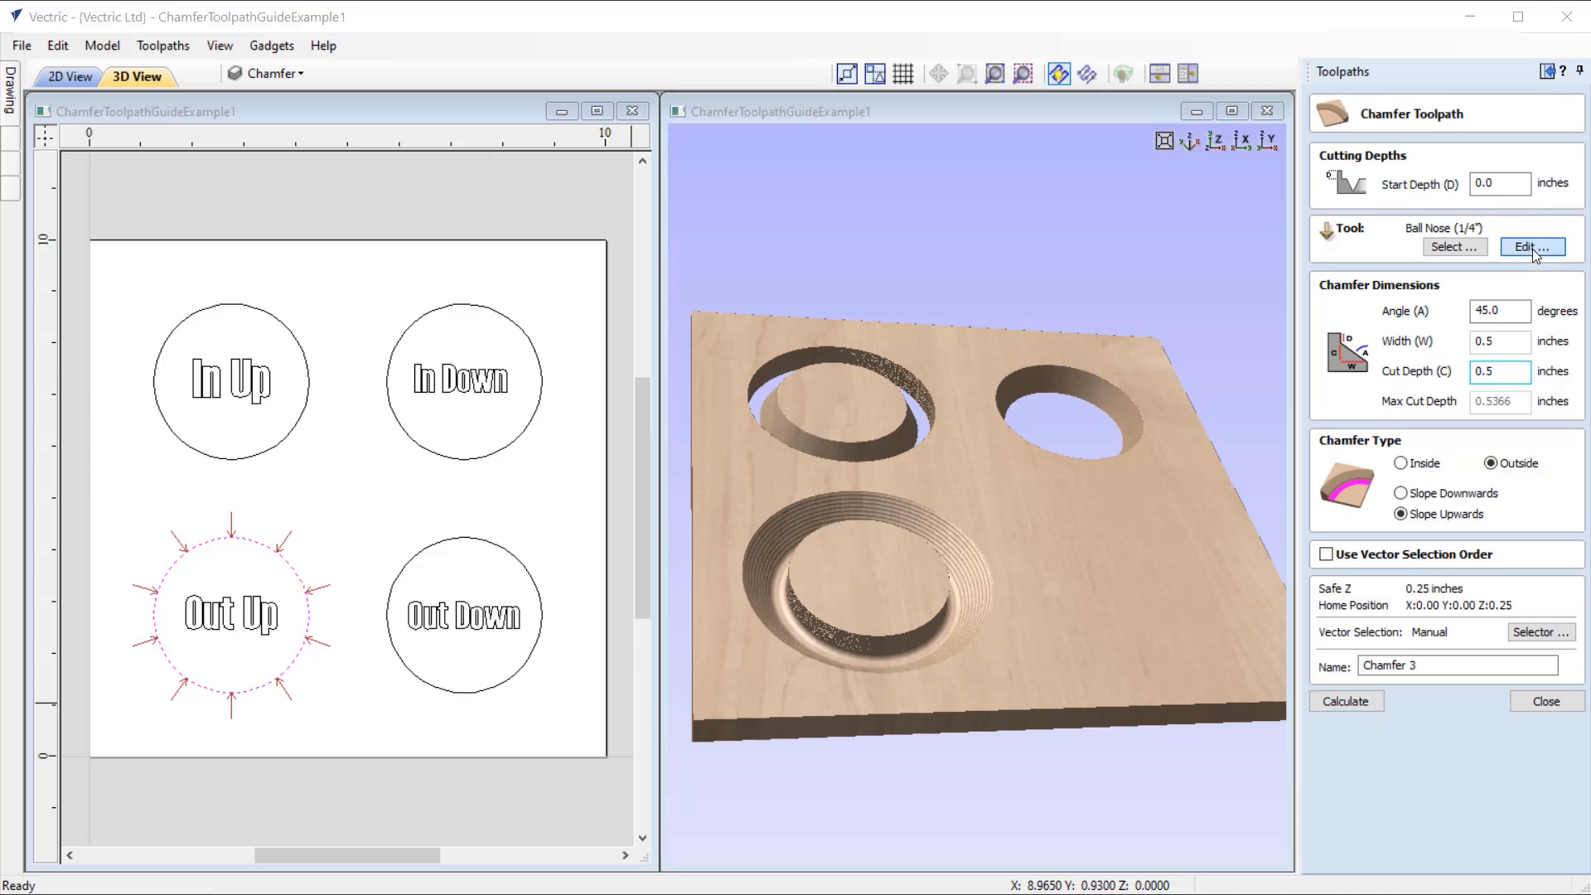
left_click(679, 469)
type("25")
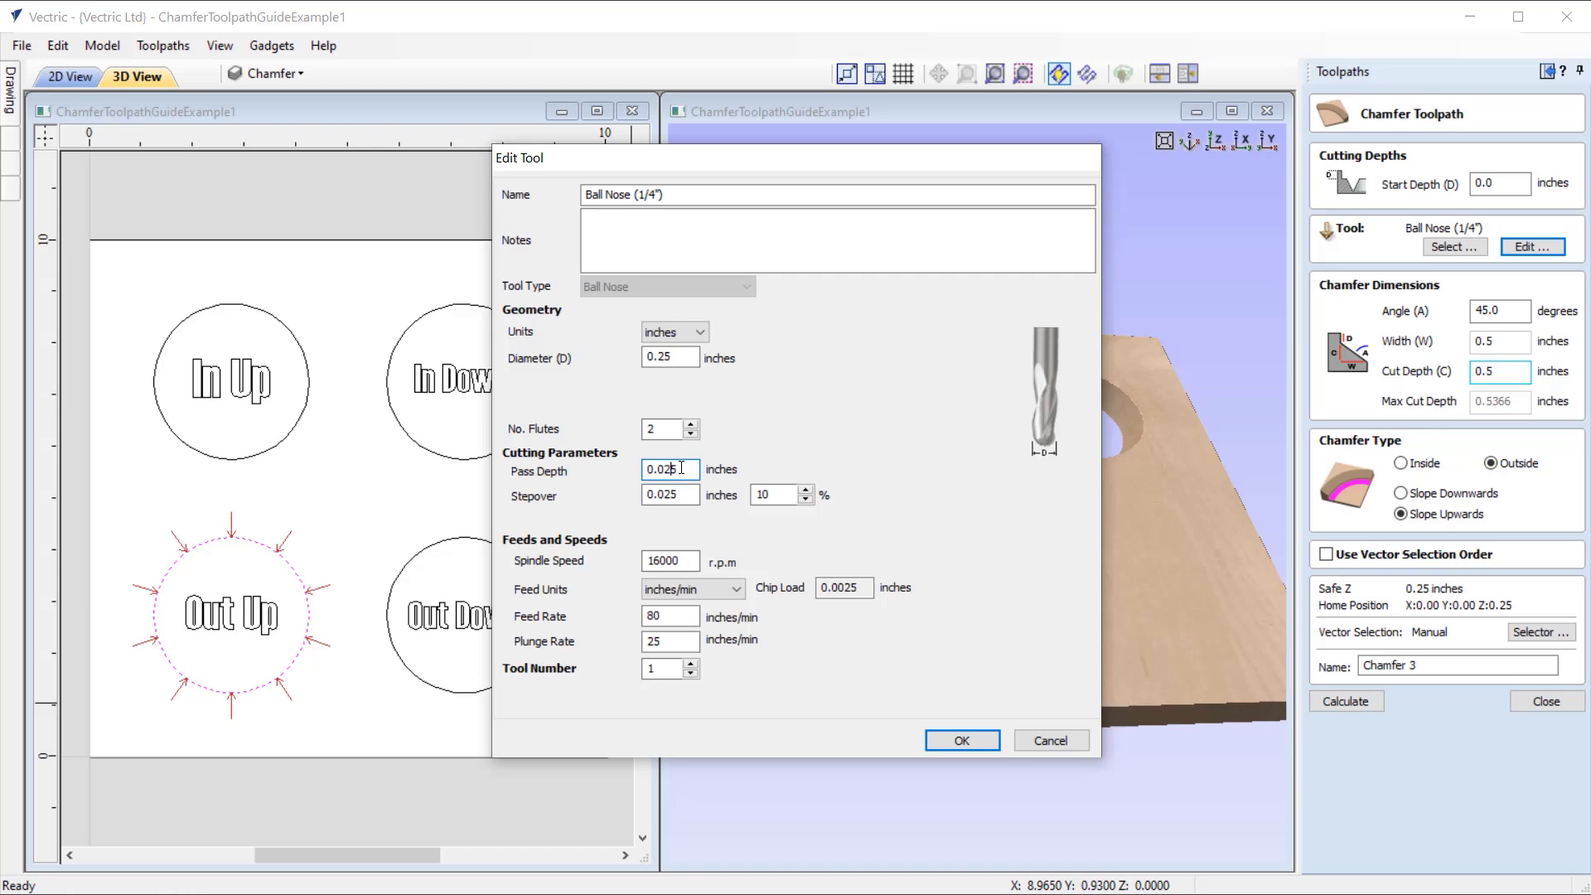
left_click(962, 740)
left_click(1344, 702)
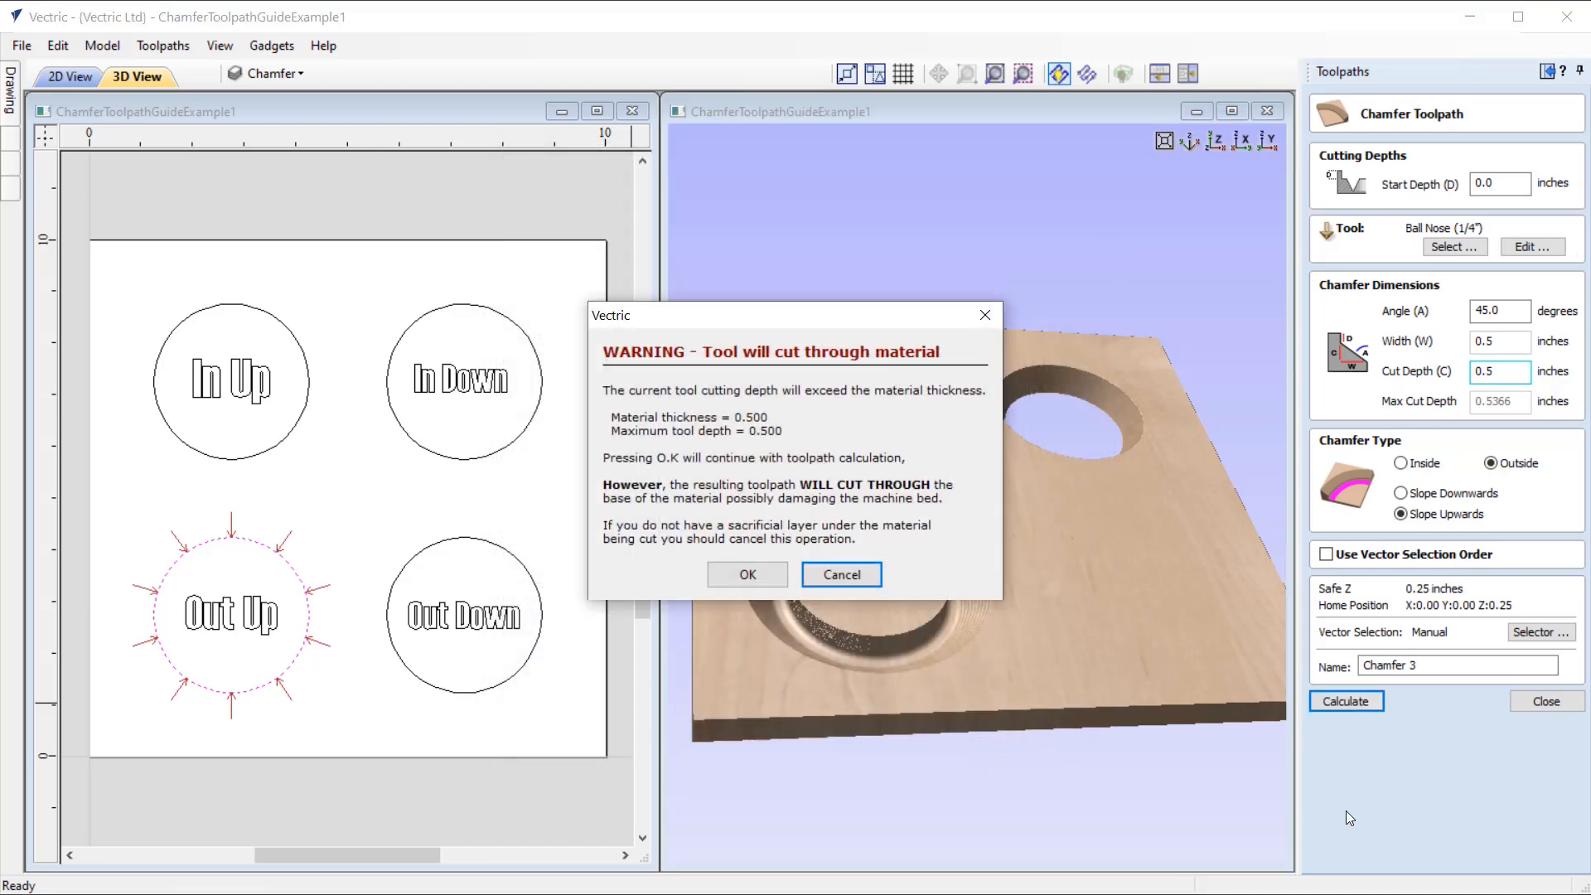
left_click(838, 571)
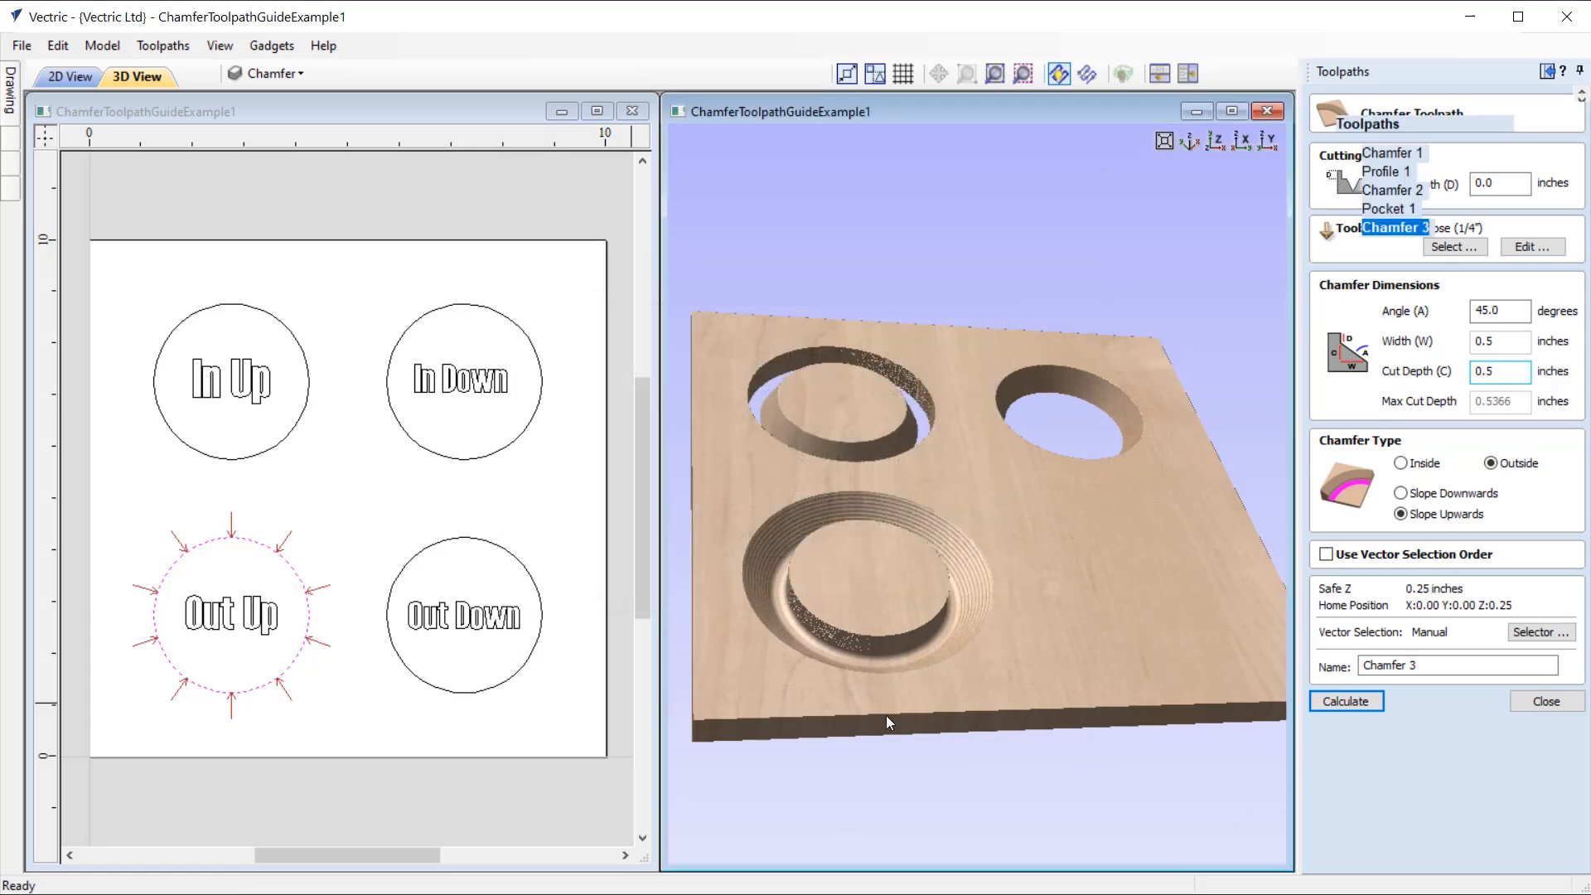
Step: Preview the recalculated "Out Up" chamfer, inspect its sloped surface, and close the toolpath preview
left_click(1458, 335)
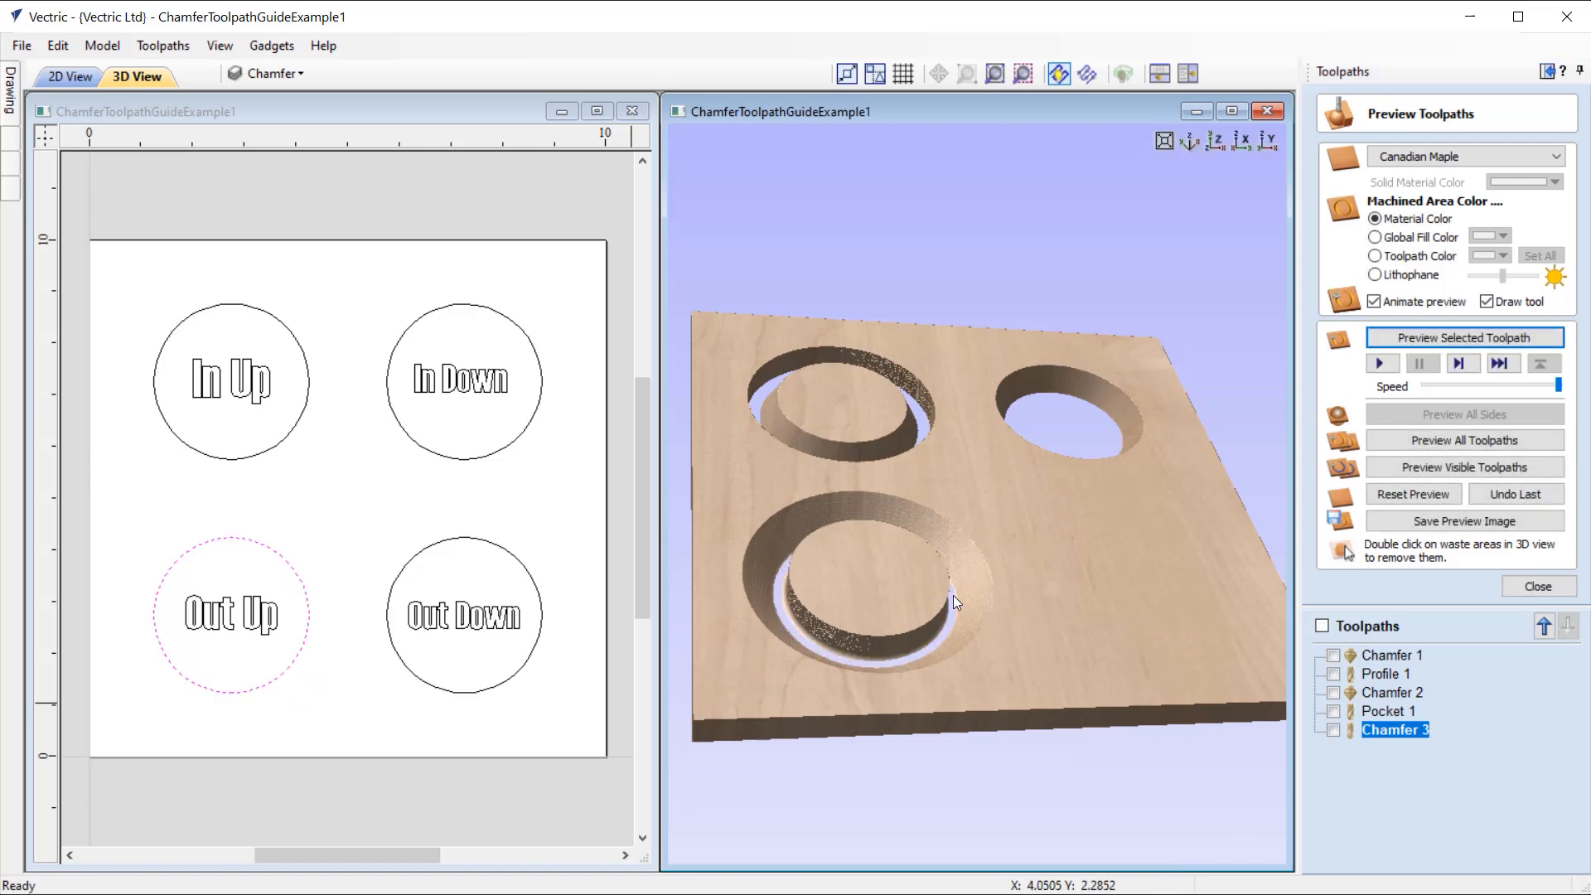
left_click_drag(962, 544, 903, 556)
scroll(965, 579, "up", 3)
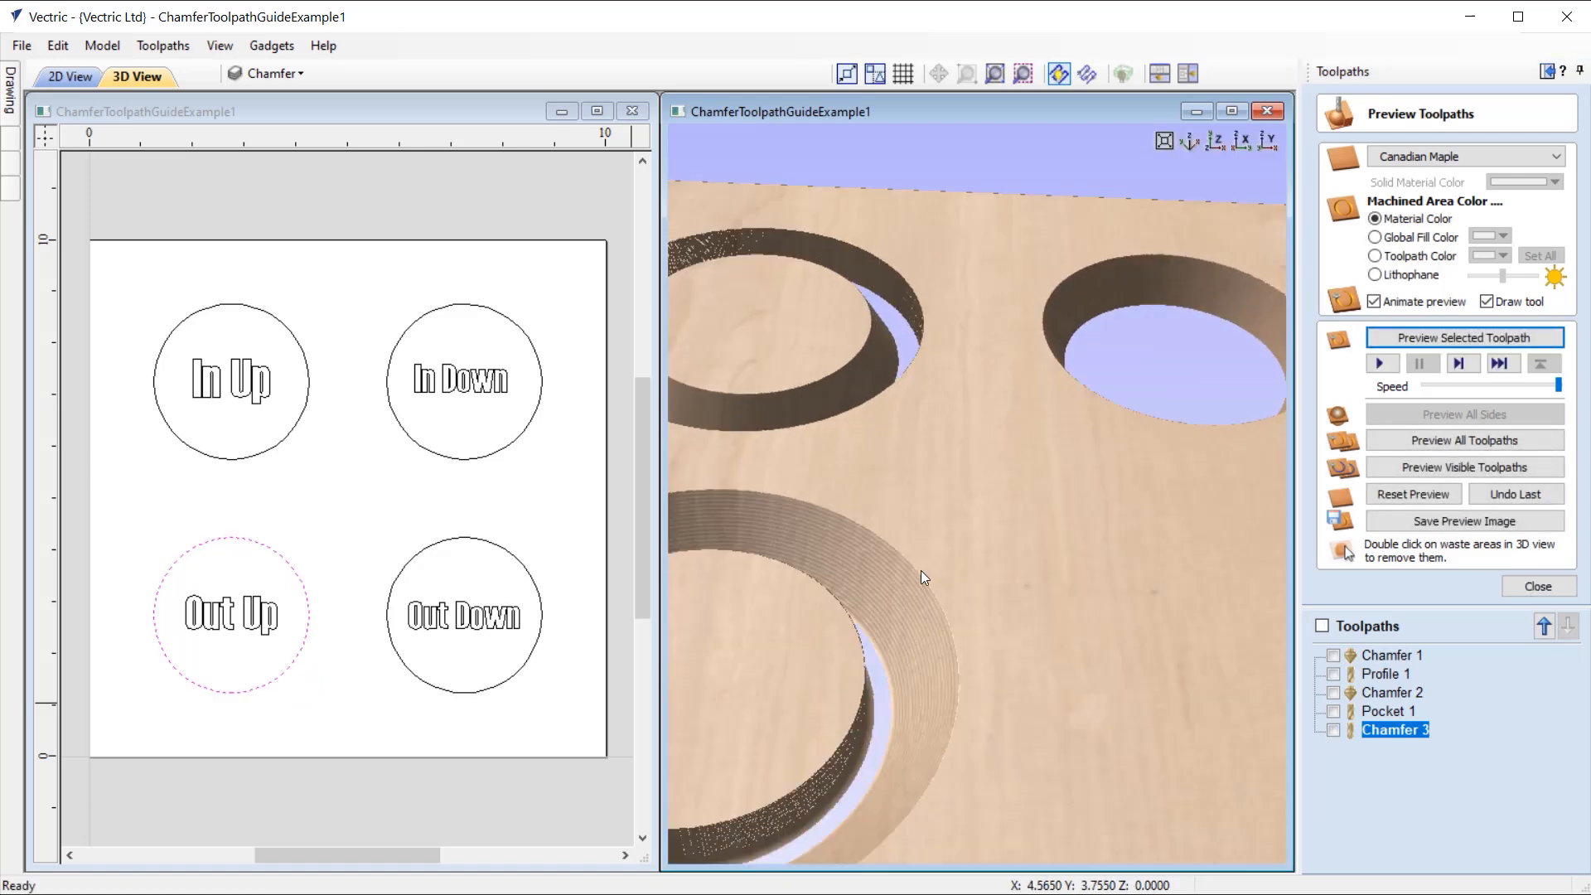
left_click_drag(901, 636, 1025, 571)
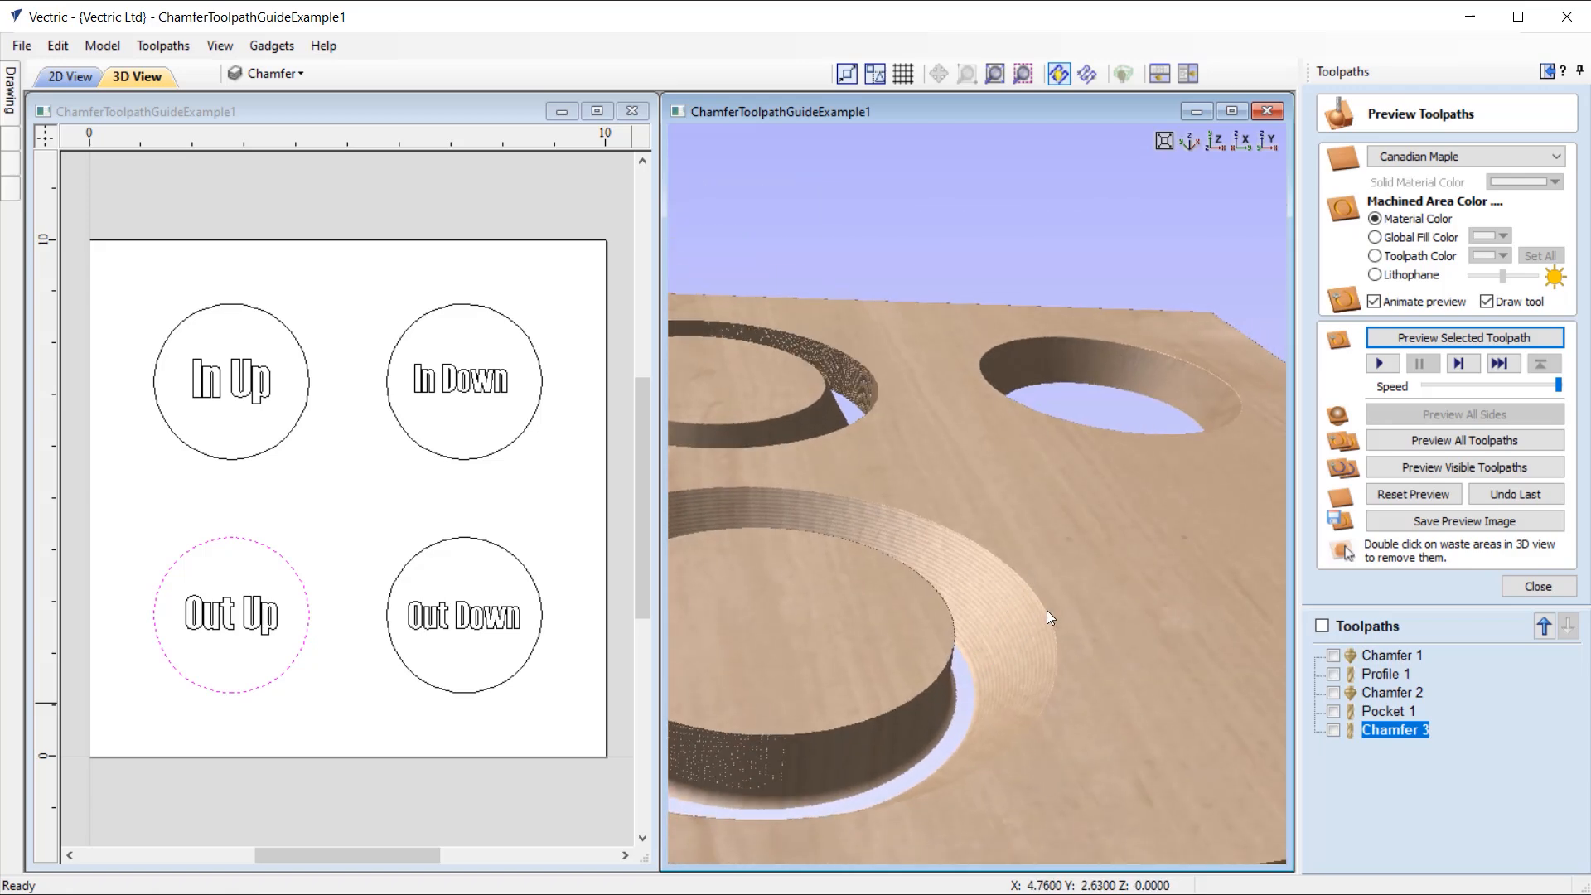
scroll(1018, 644, "down", 3)
left_click_drag(992, 643, 962, 506)
left_click_drag(966, 590, 920, 570)
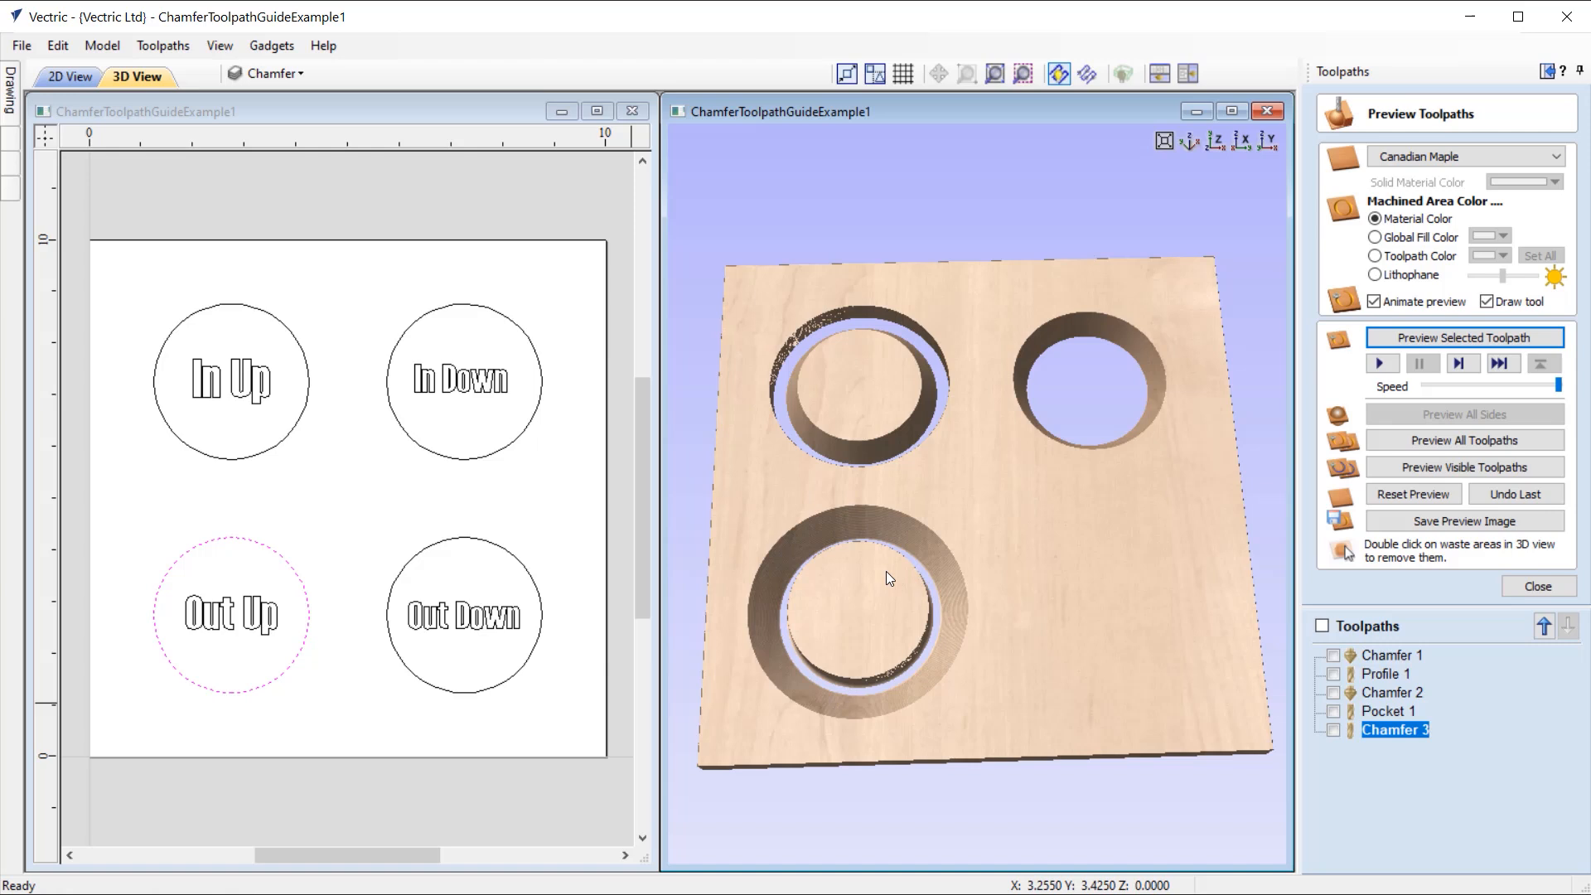
left_click(1215, 141)
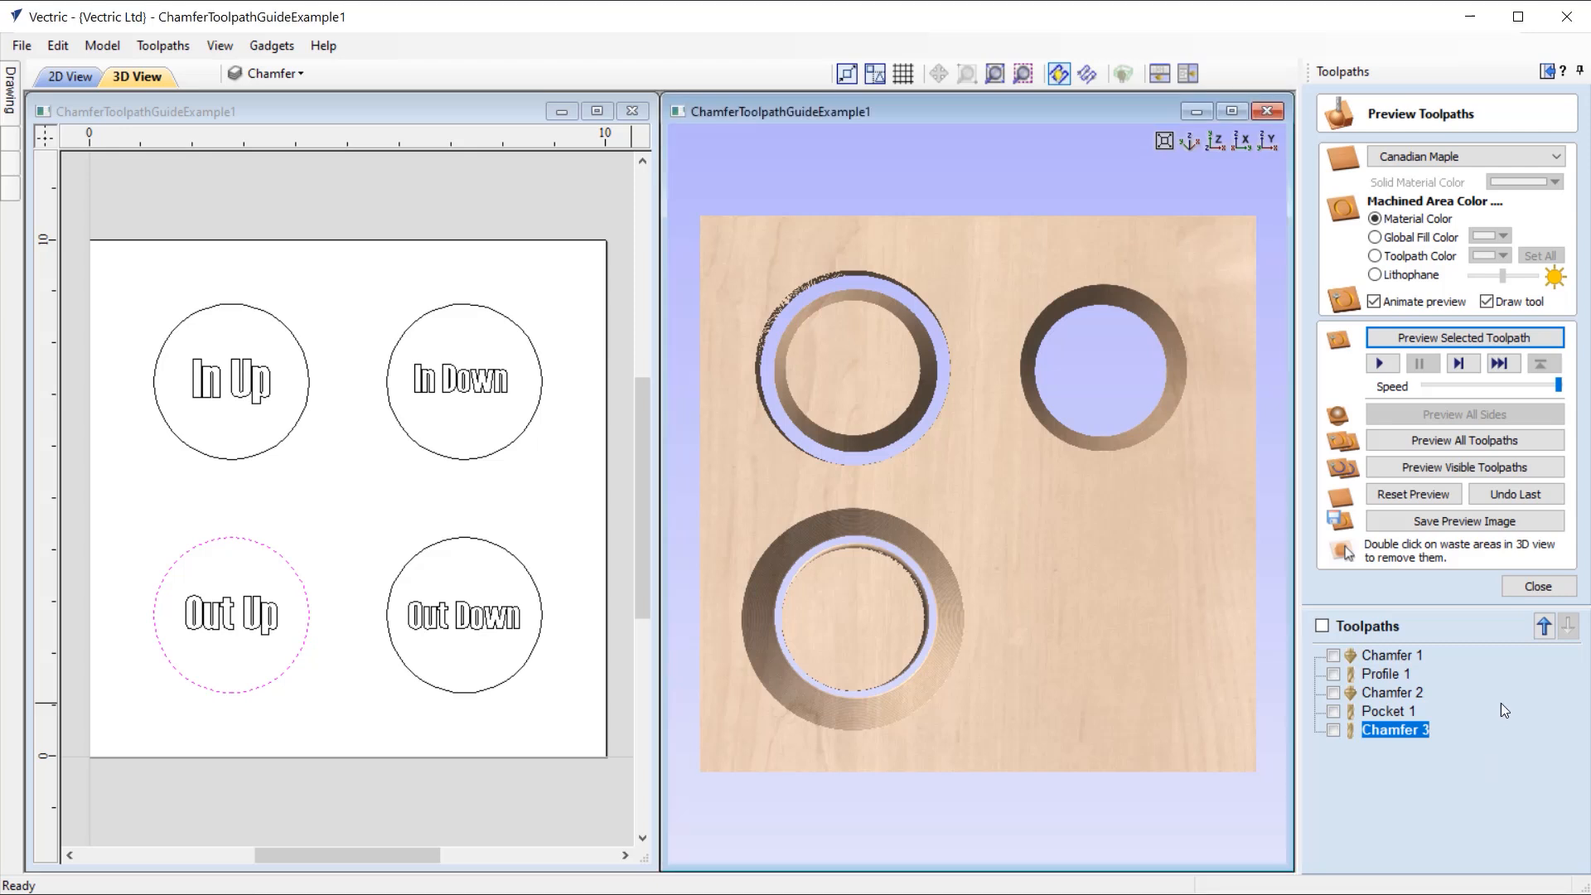
left_click(1546, 587)
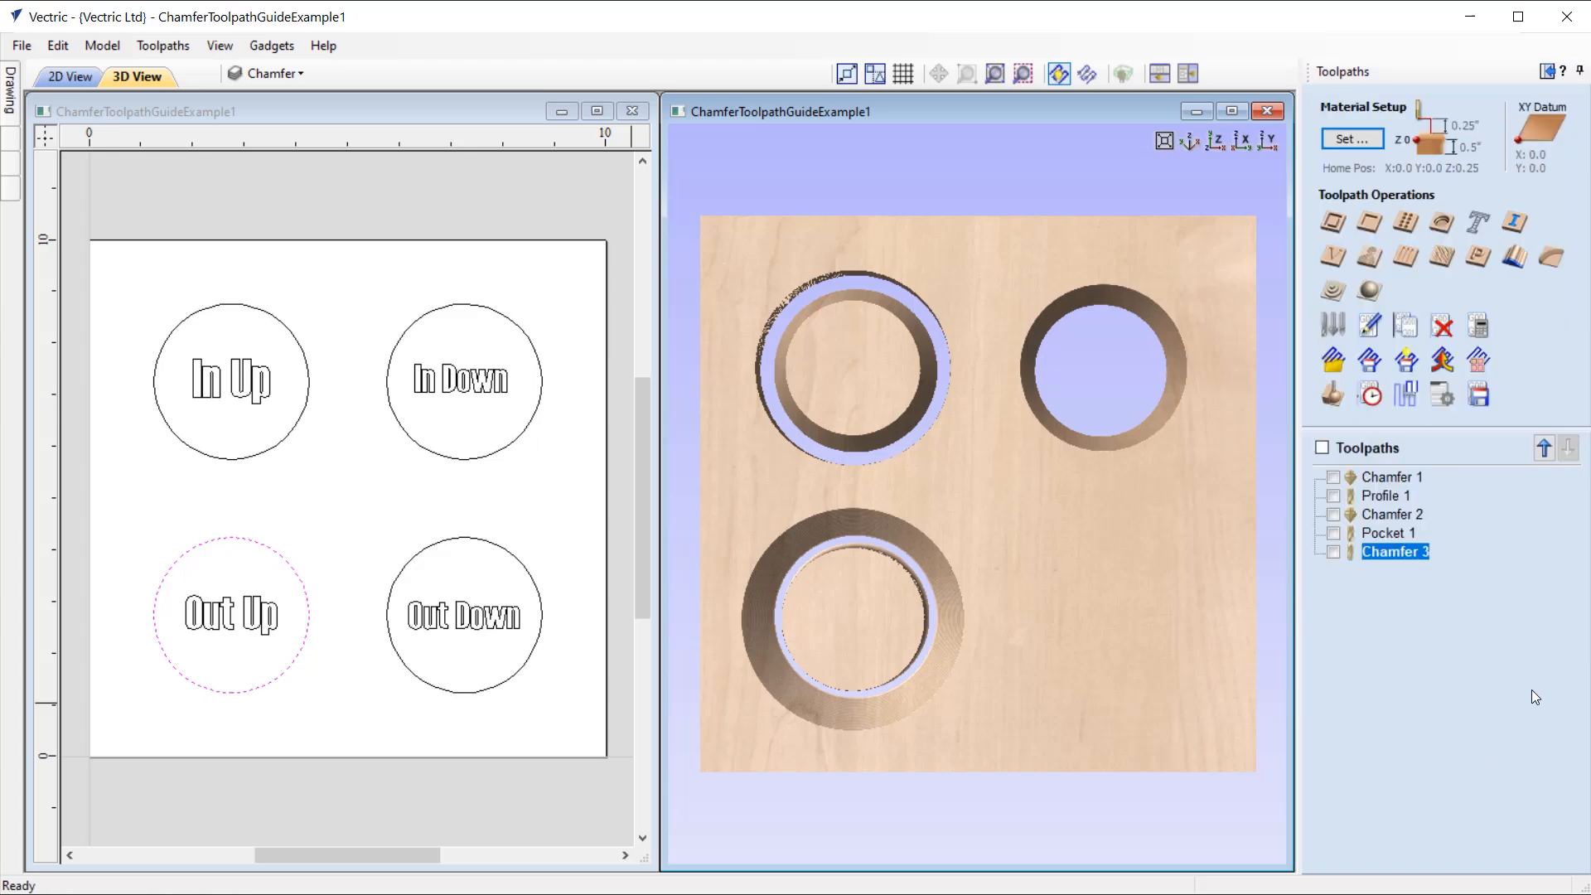
Step: Start a chamfer toolpath on the "Out Down" circle with the Ball Nose (1/8") tool and check its cutting parameters
left_click(457, 543)
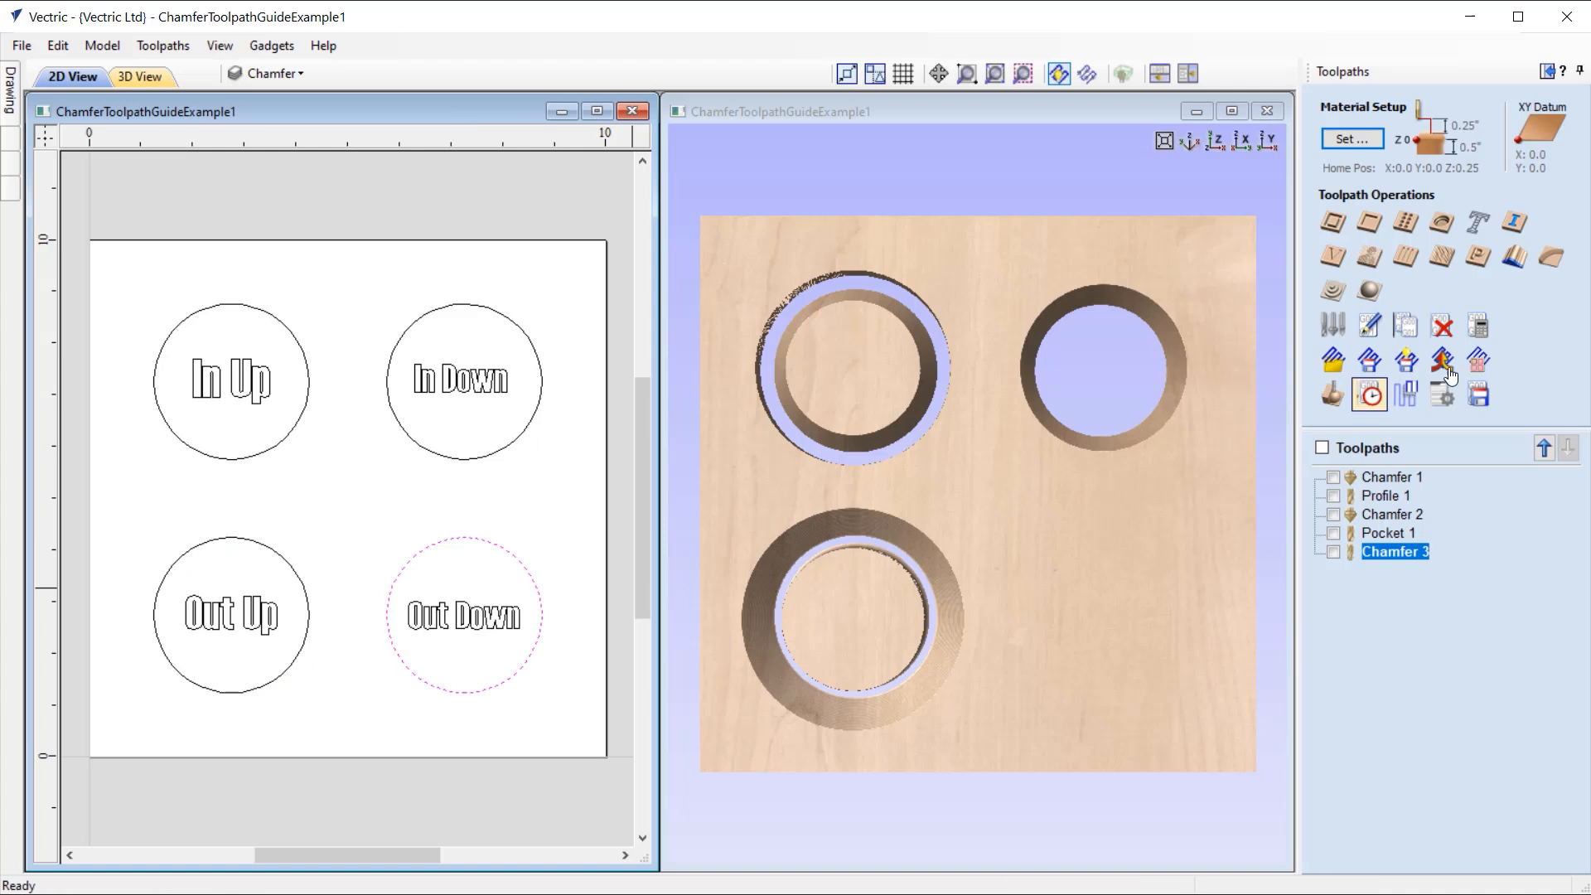
left_click(1554, 260)
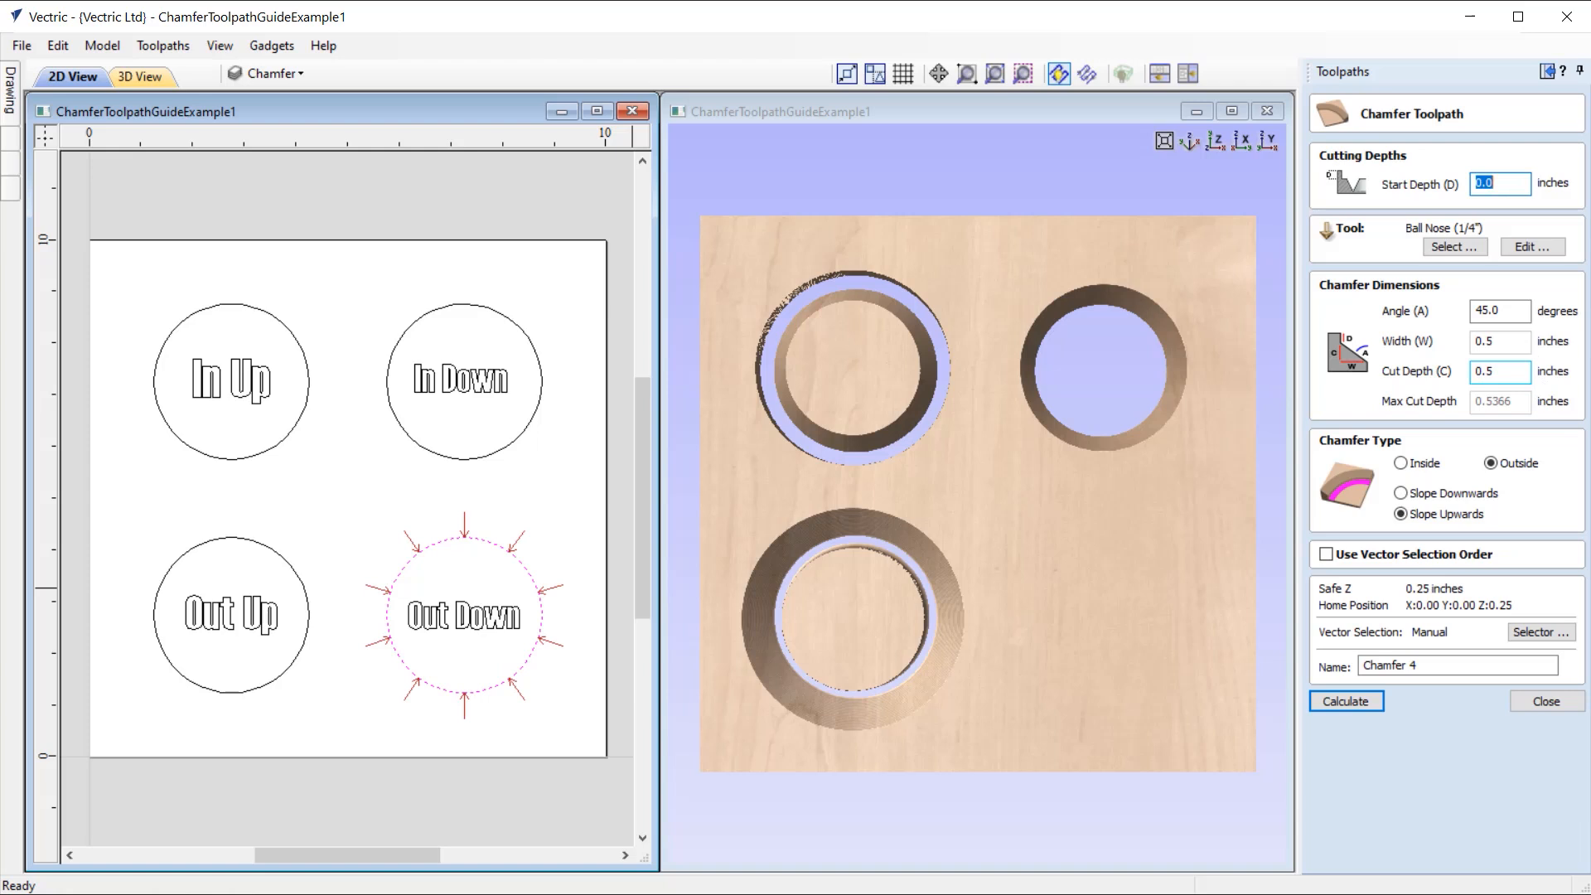
left_click(1448, 249)
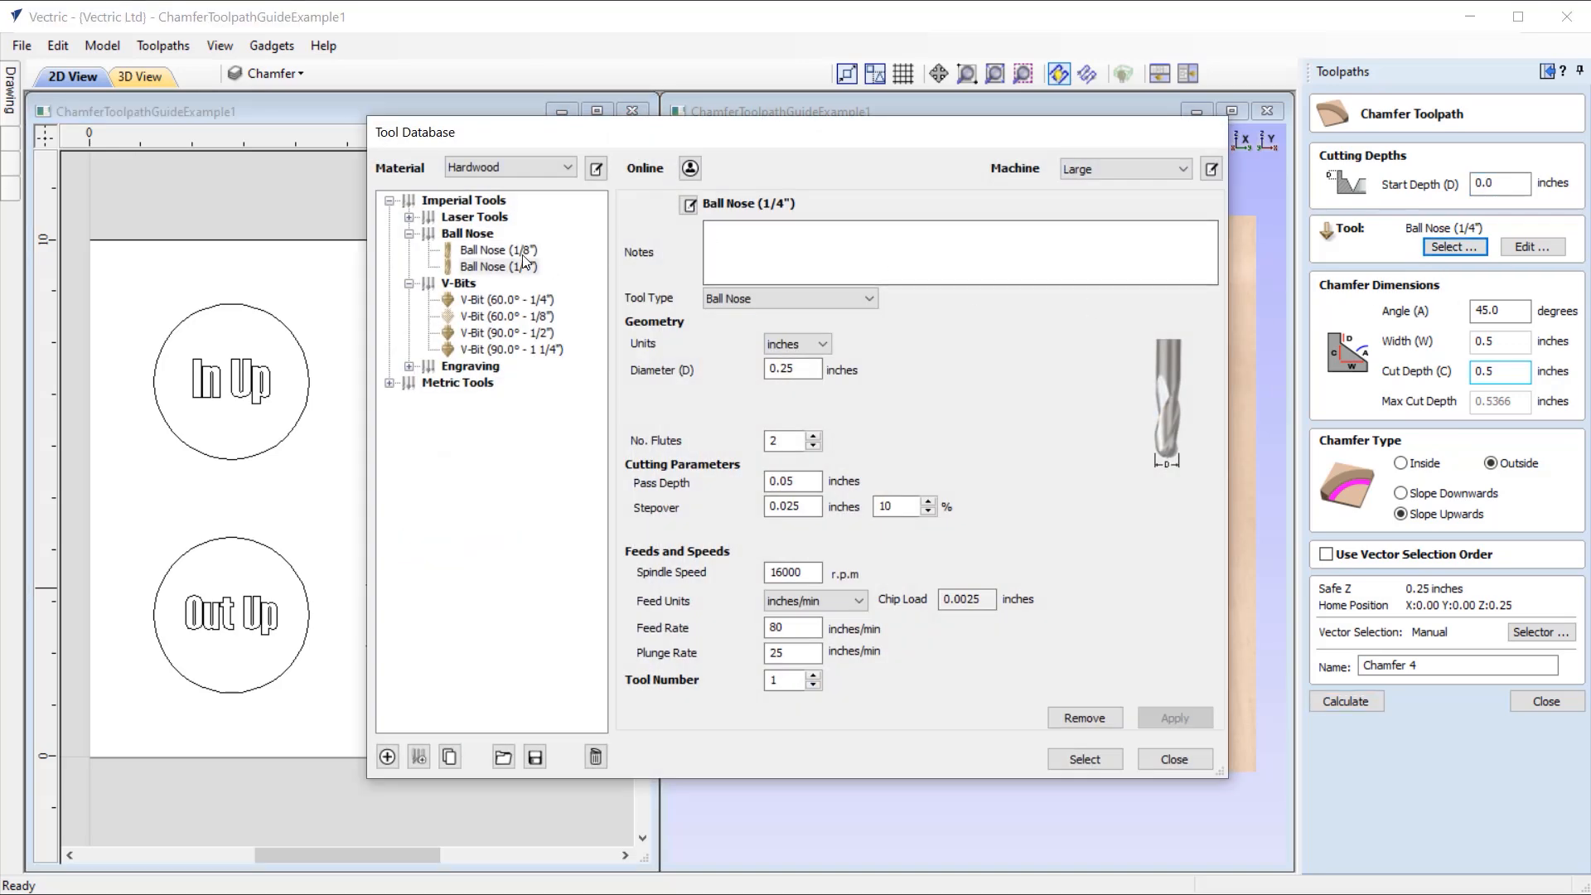
left_click(509, 250)
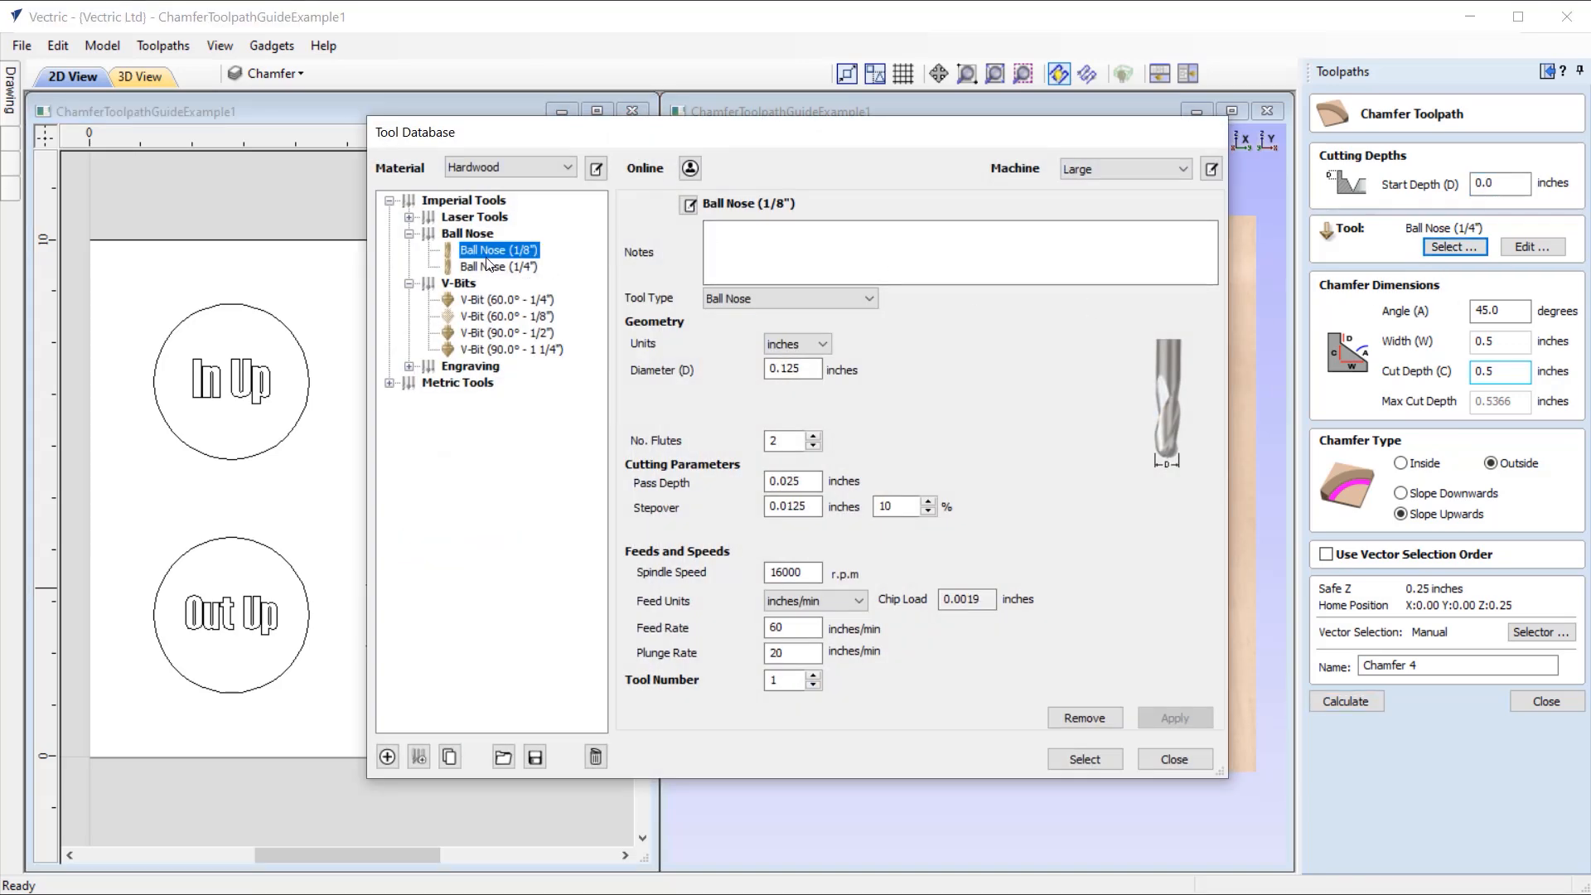
left_click(1100, 760)
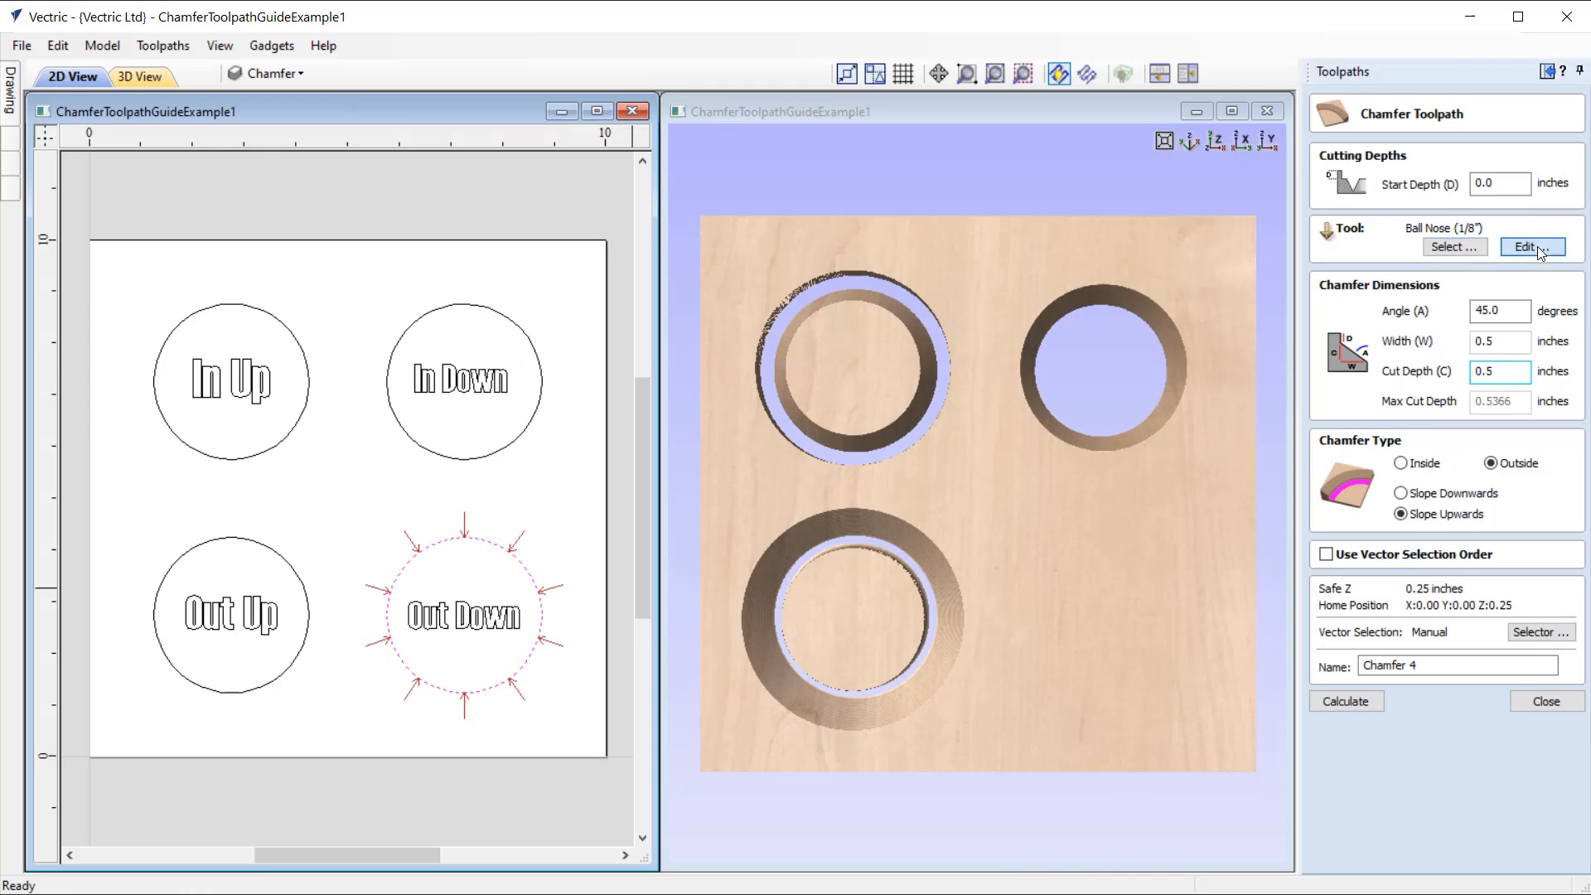
left_click(1531, 247)
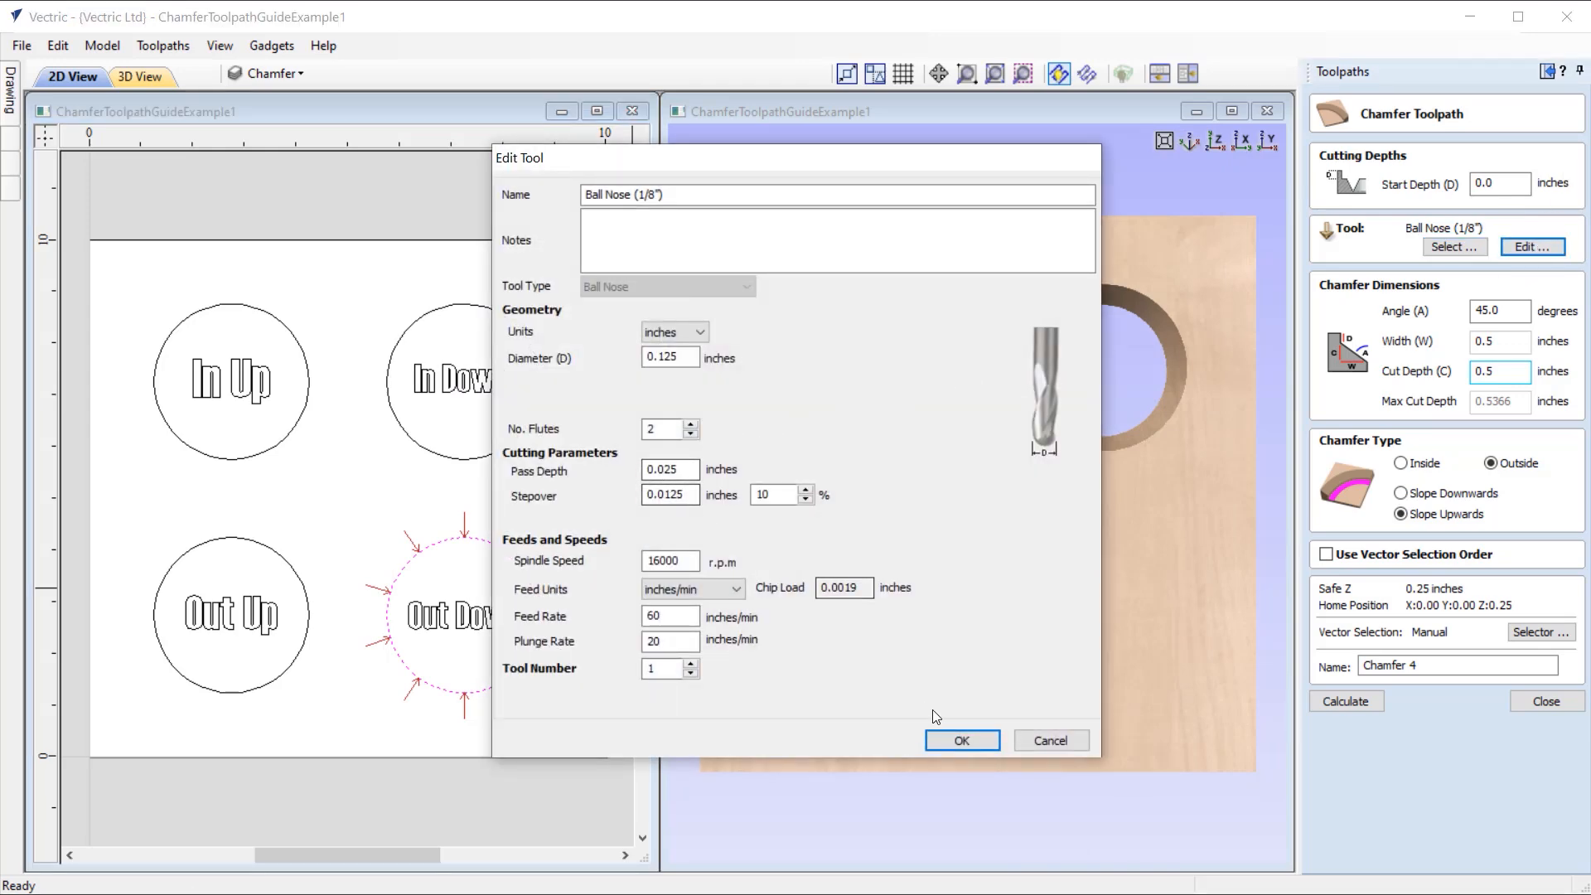
left_click(963, 739)
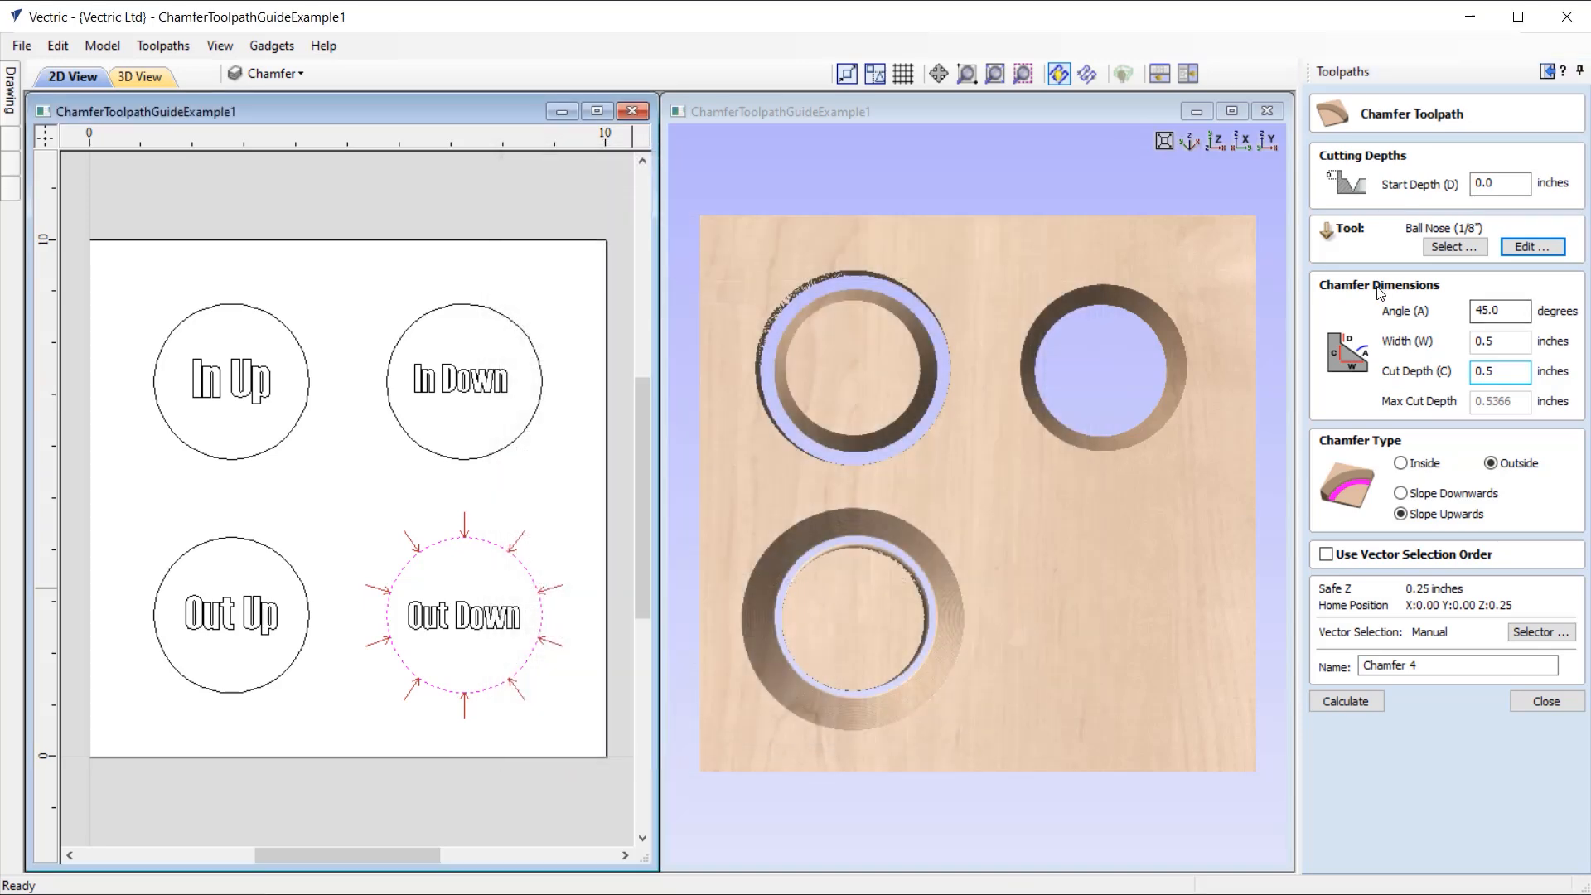
Step: Set the chamfer angle to 30 degrees, width to 0.15 inches and type to Slope Downwards, and calculate the toolpath
double_click(1497, 313)
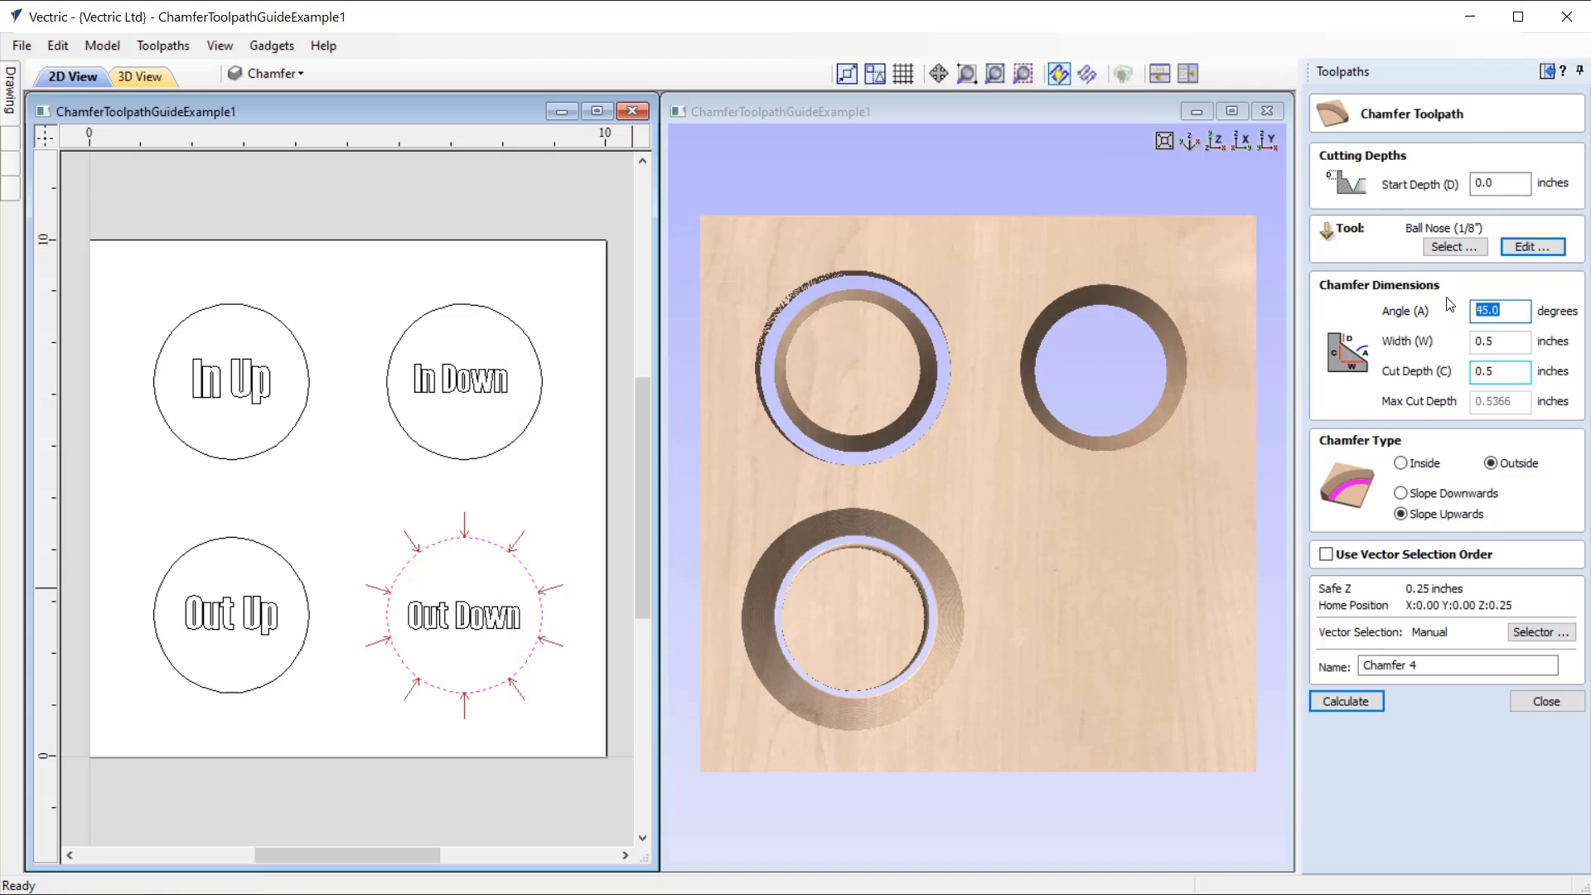
type("30")
double_click(1488, 340)
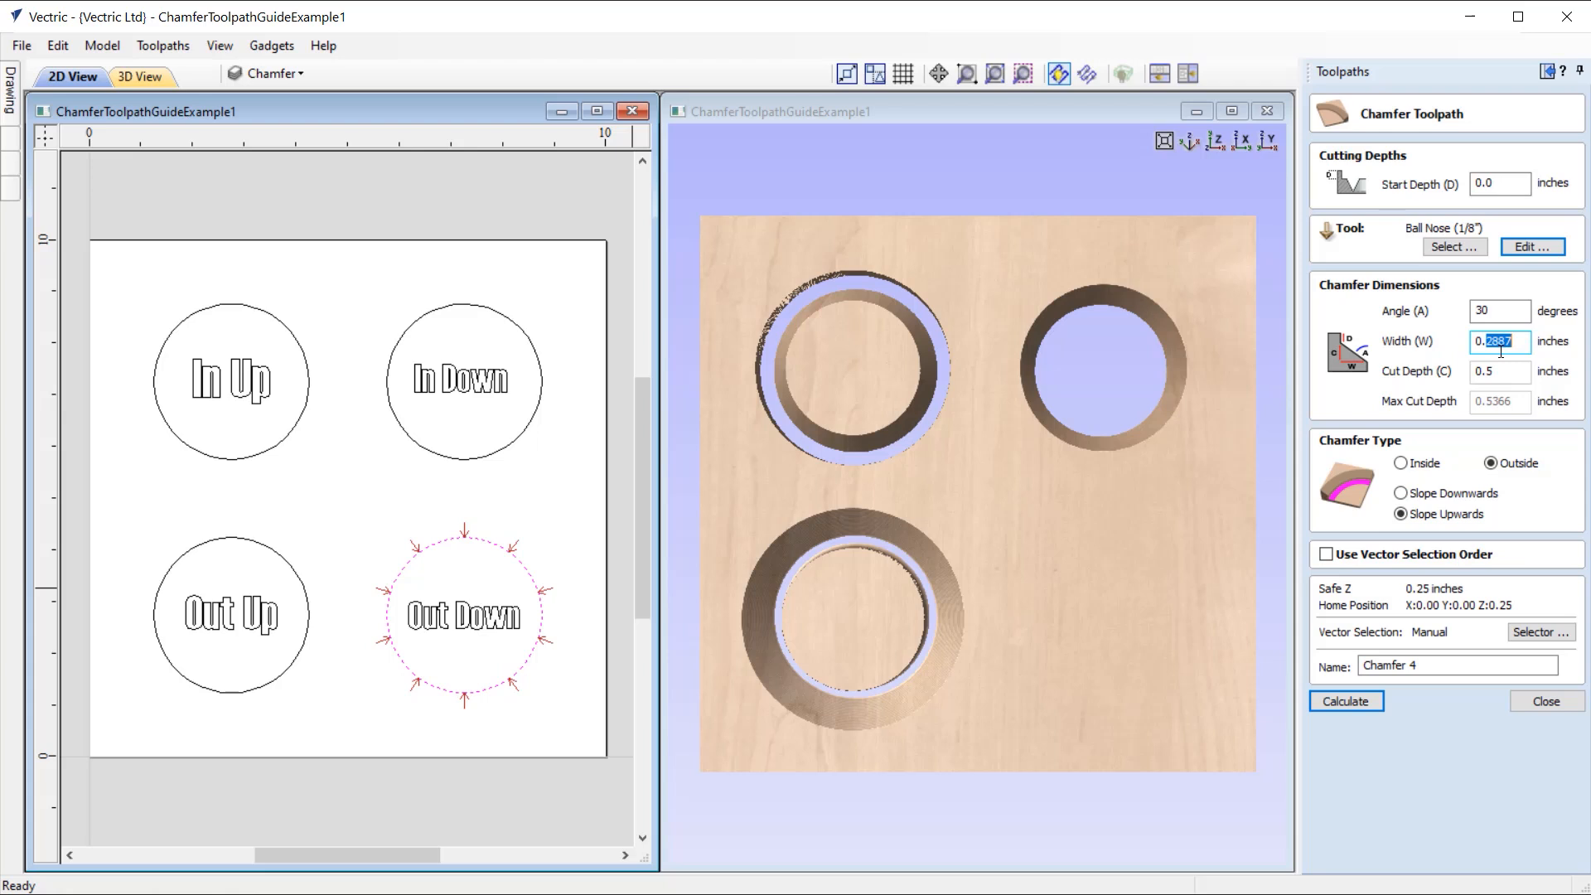
type("15")
left_click(1426, 497)
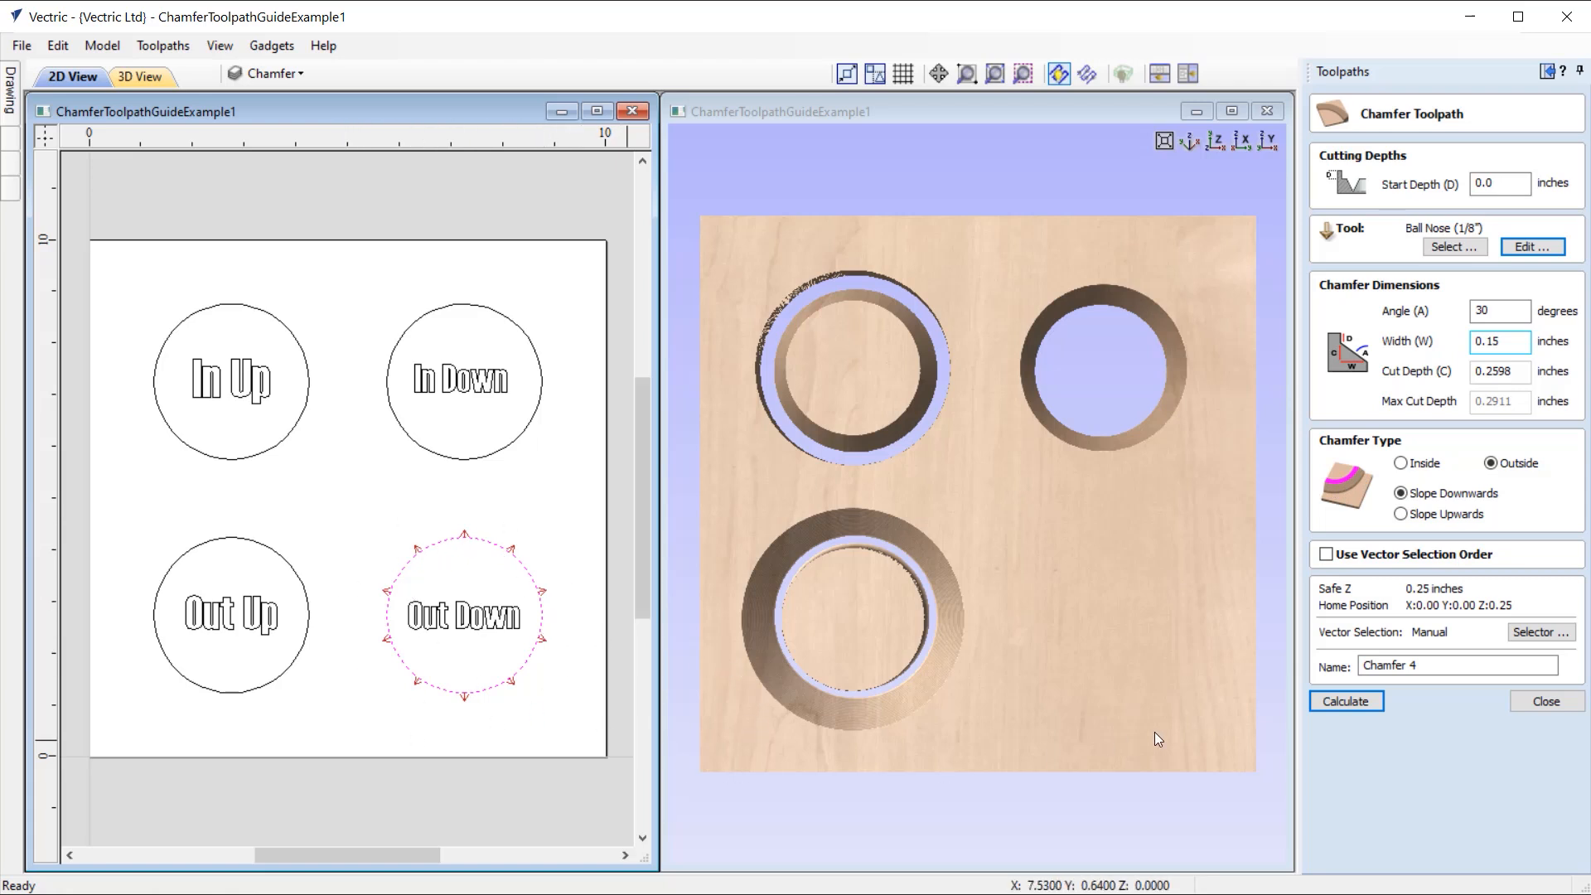
left_click(1356, 704)
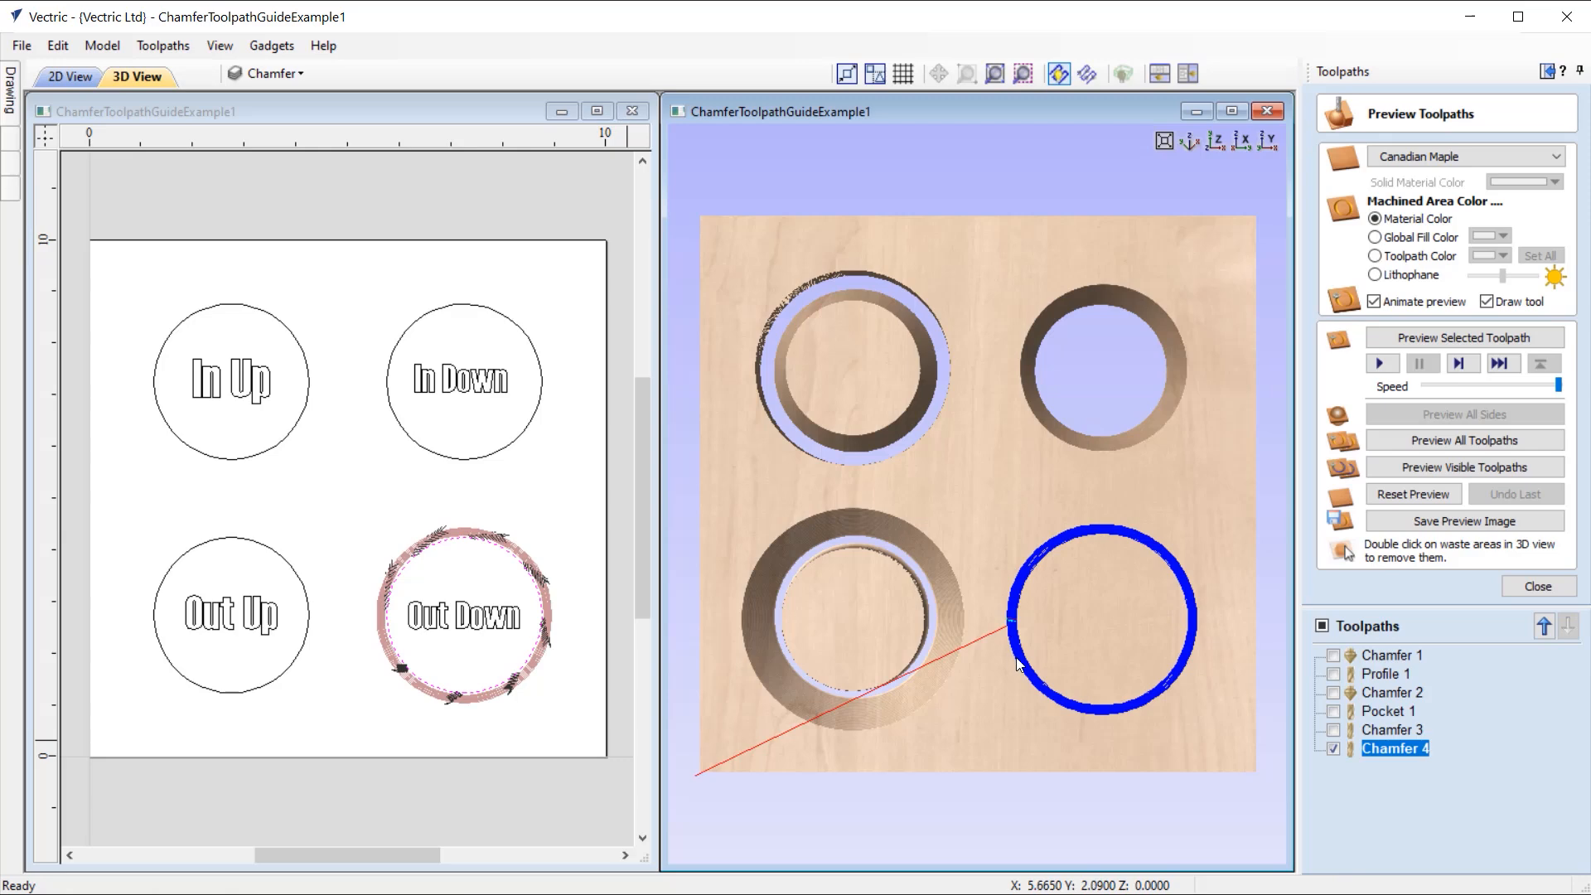
Step: Preview the "Out Down" chamfer toolpath and inspect the machined groove around the circle
left_click(1478, 337)
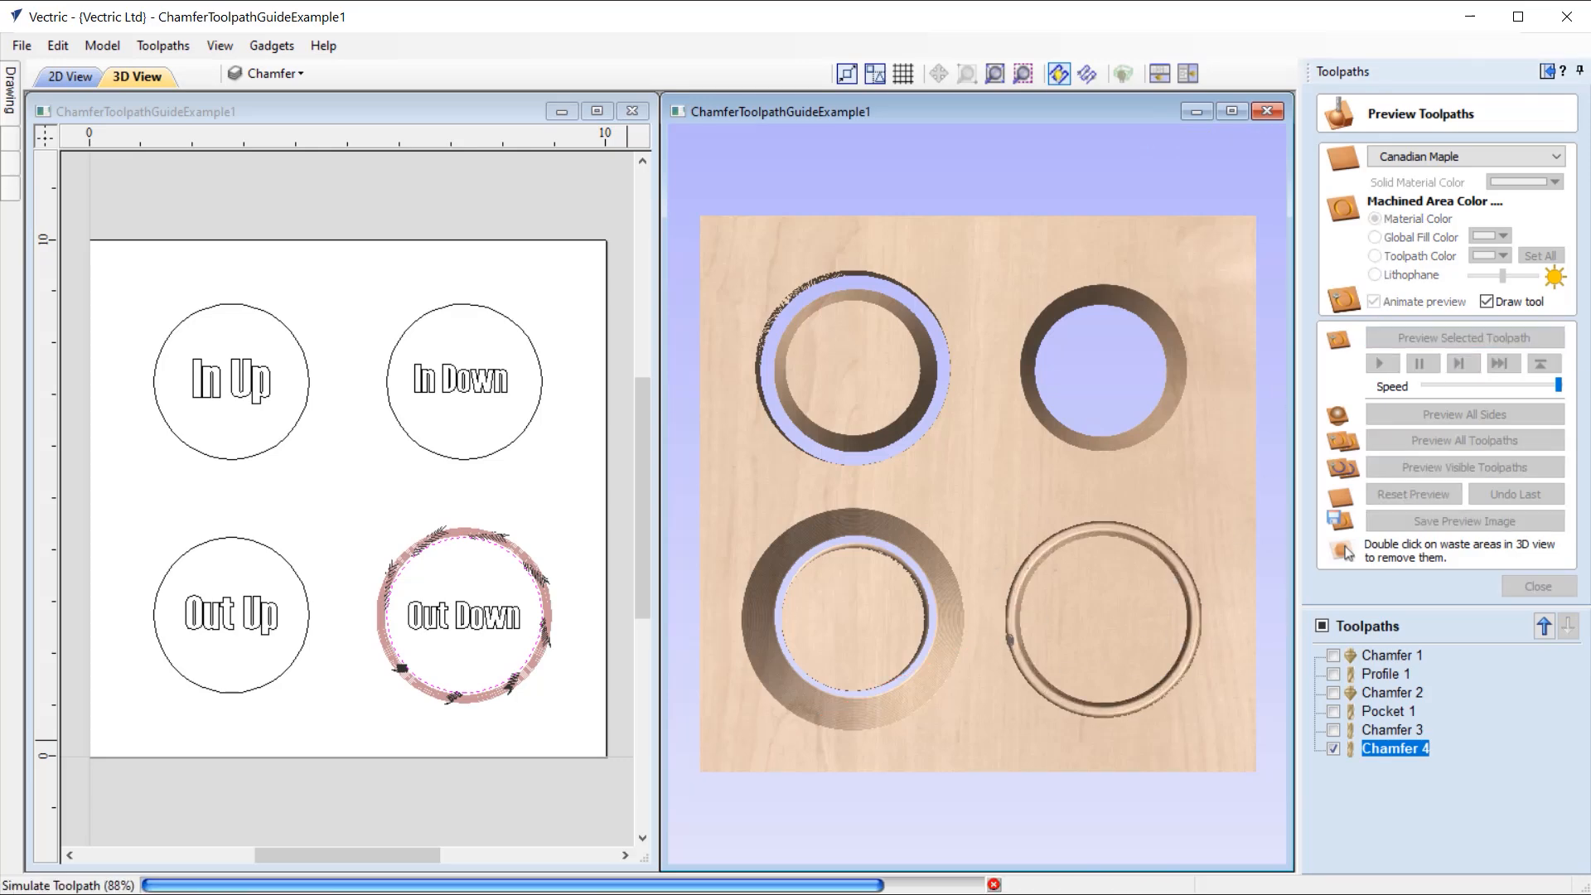
left_click_drag(1036, 654, 1103, 602)
scroll(1110, 613, "up", 6)
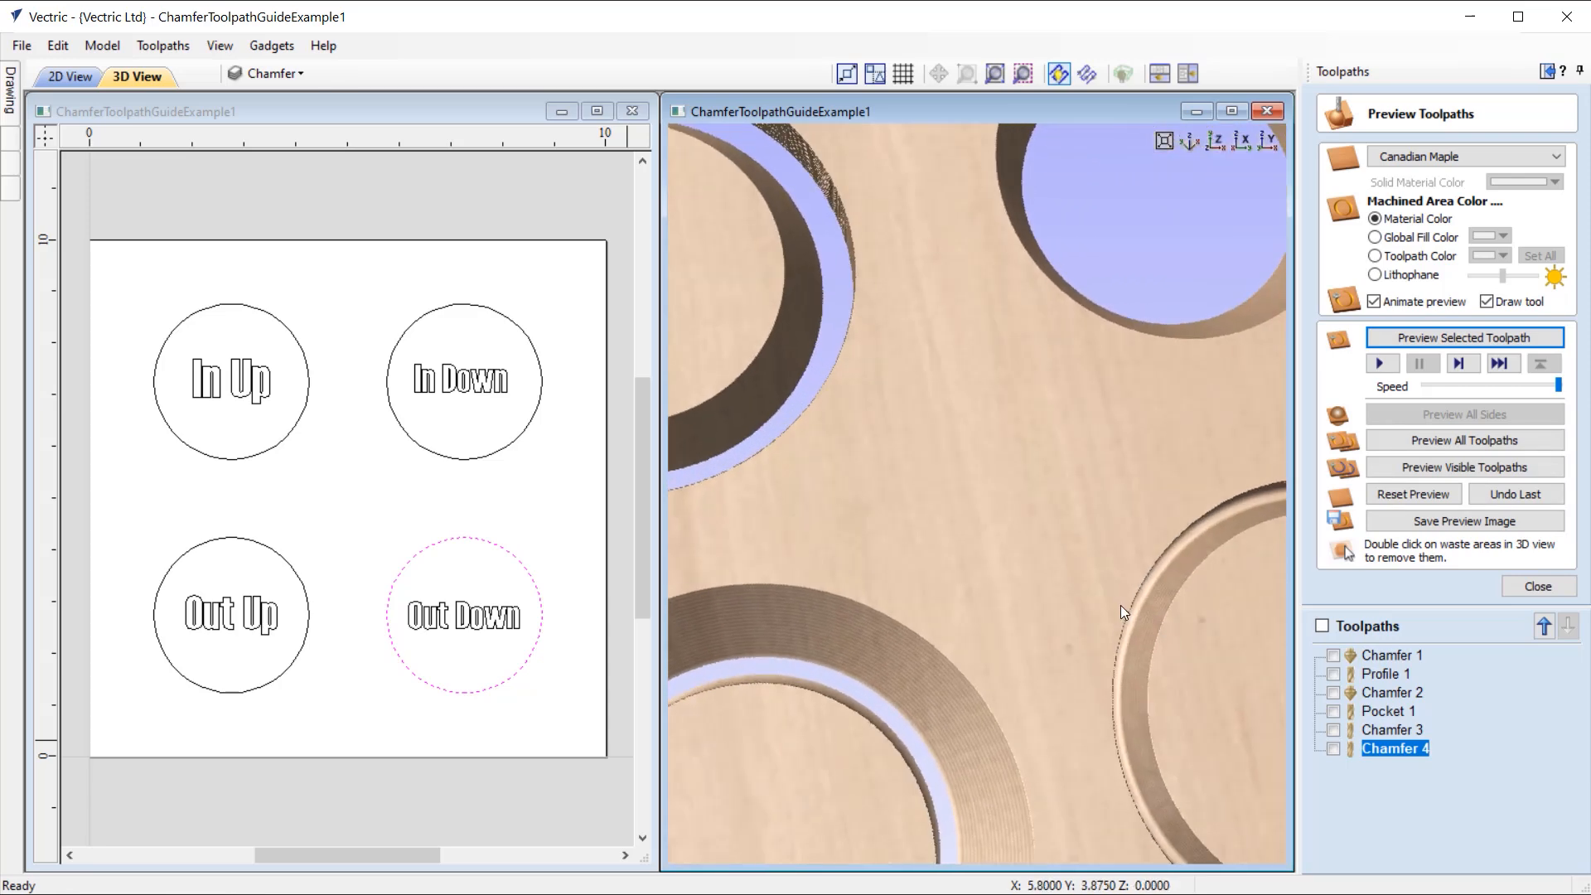
middle_click_drag(1191, 638, 1026, 530)
left_click_drag(1142, 615, 1132, 518)
left_click(1214, 143)
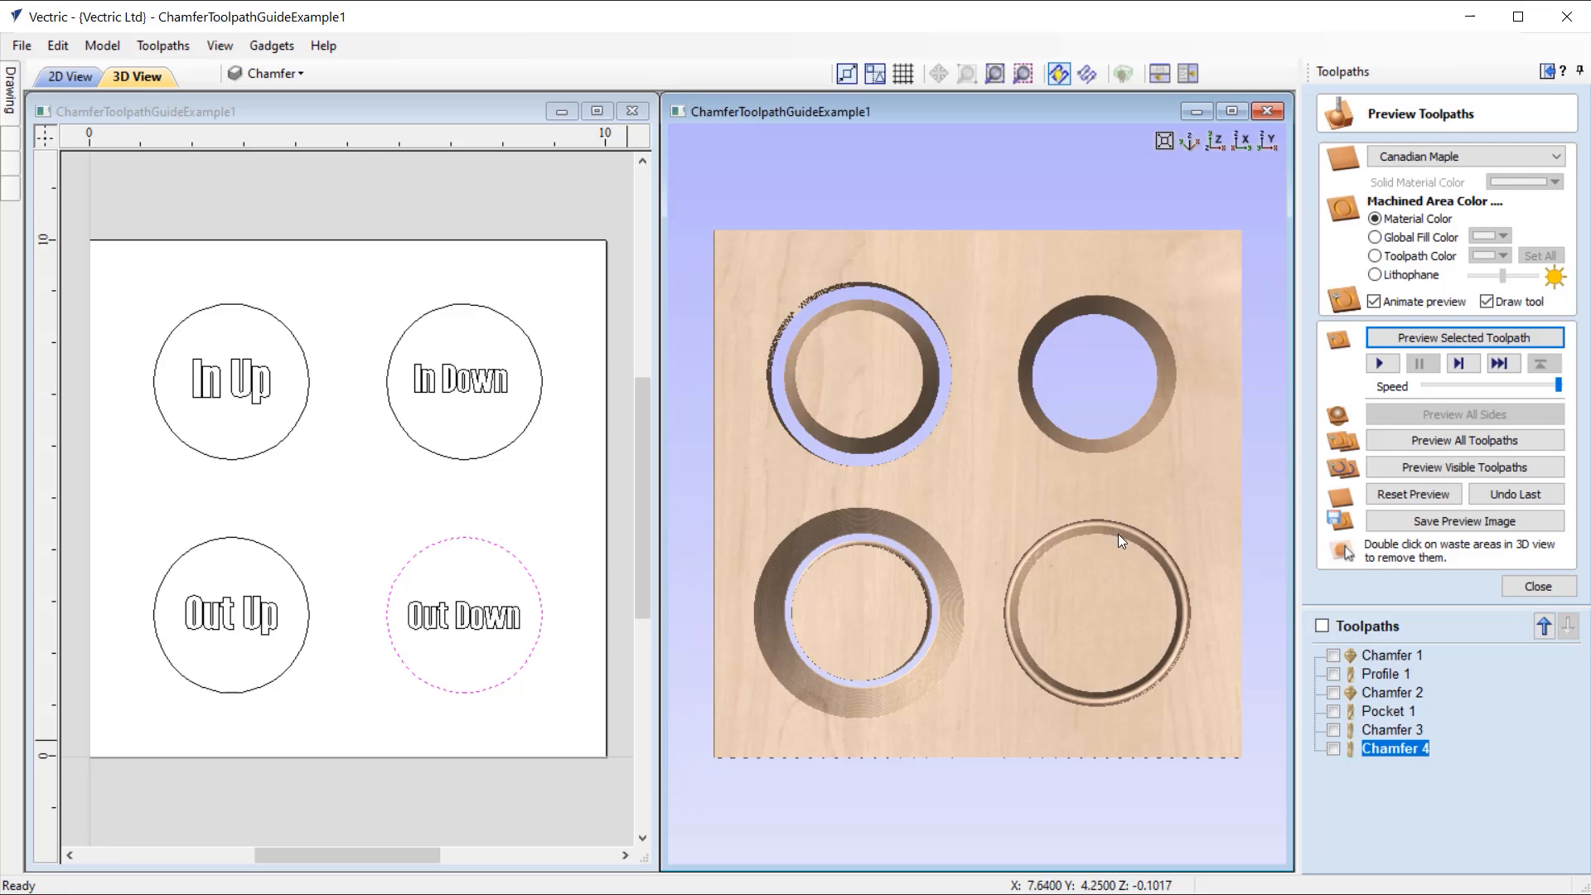
Step: Offset the "Out Down" circle outwards by 0.15 inches and select the new outer circle
left_click(1546, 72)
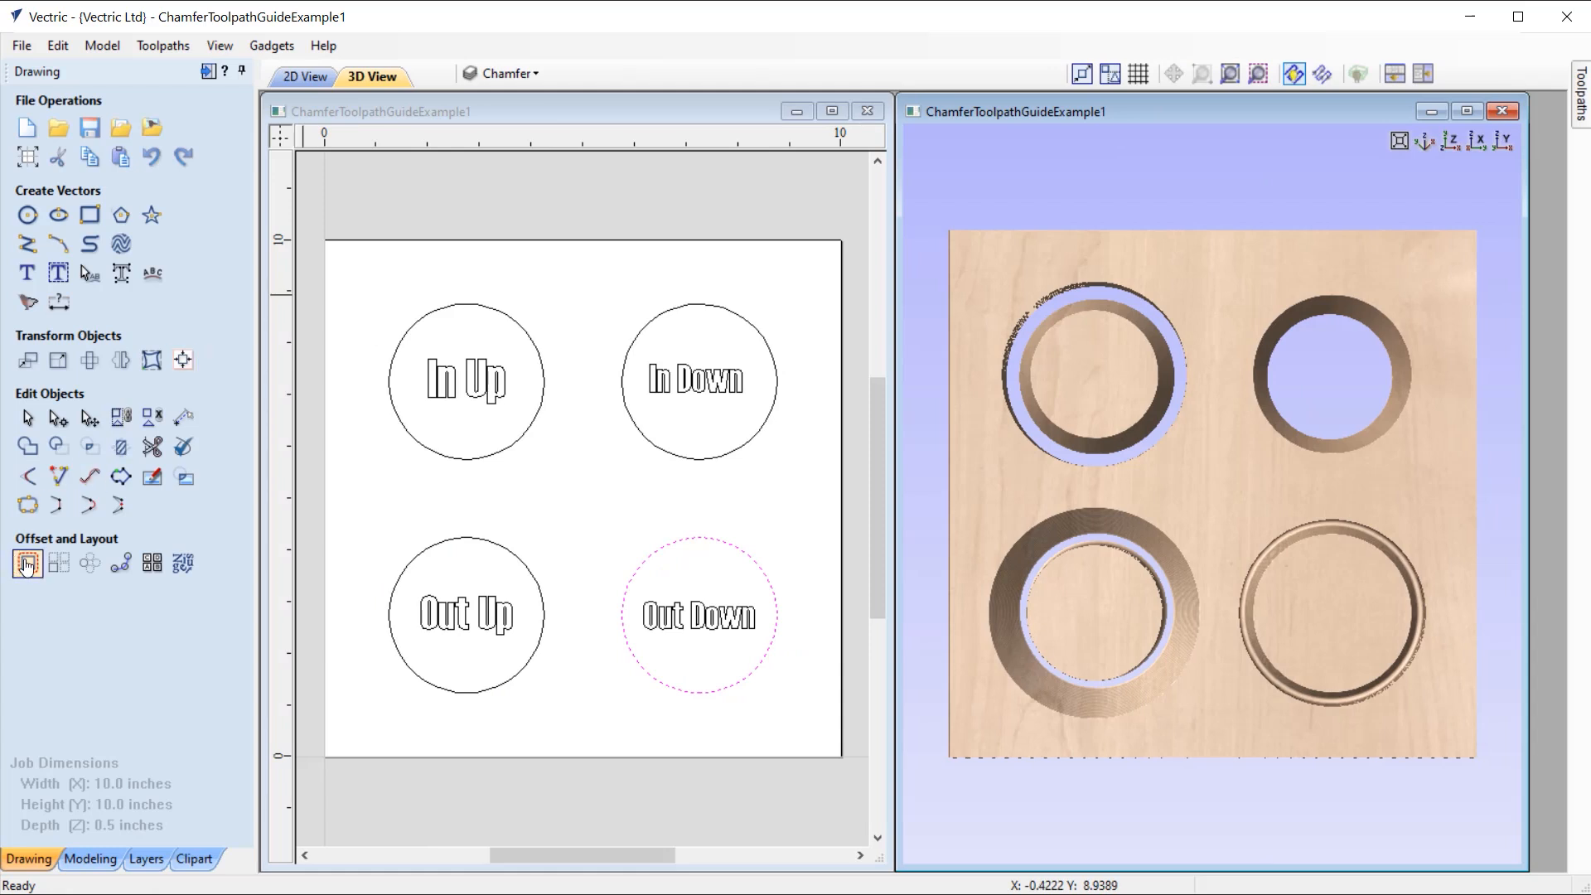
left_click(25, 564)
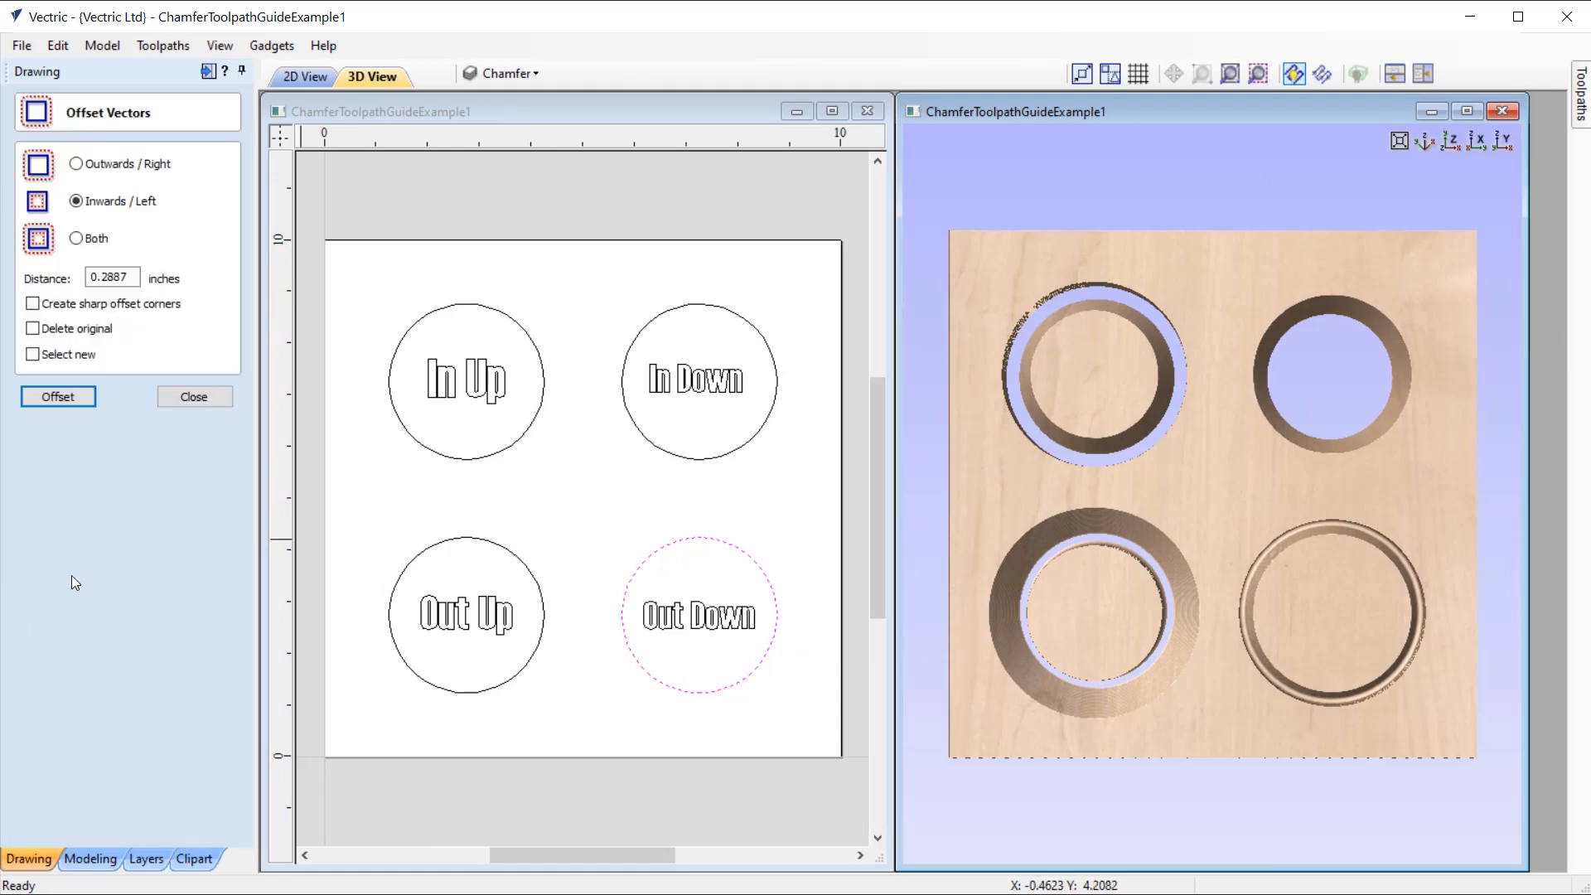
left_click_drag(101, 278, 154, 279)
type("15")
left_click(114, 168)
left_click(67, 397)
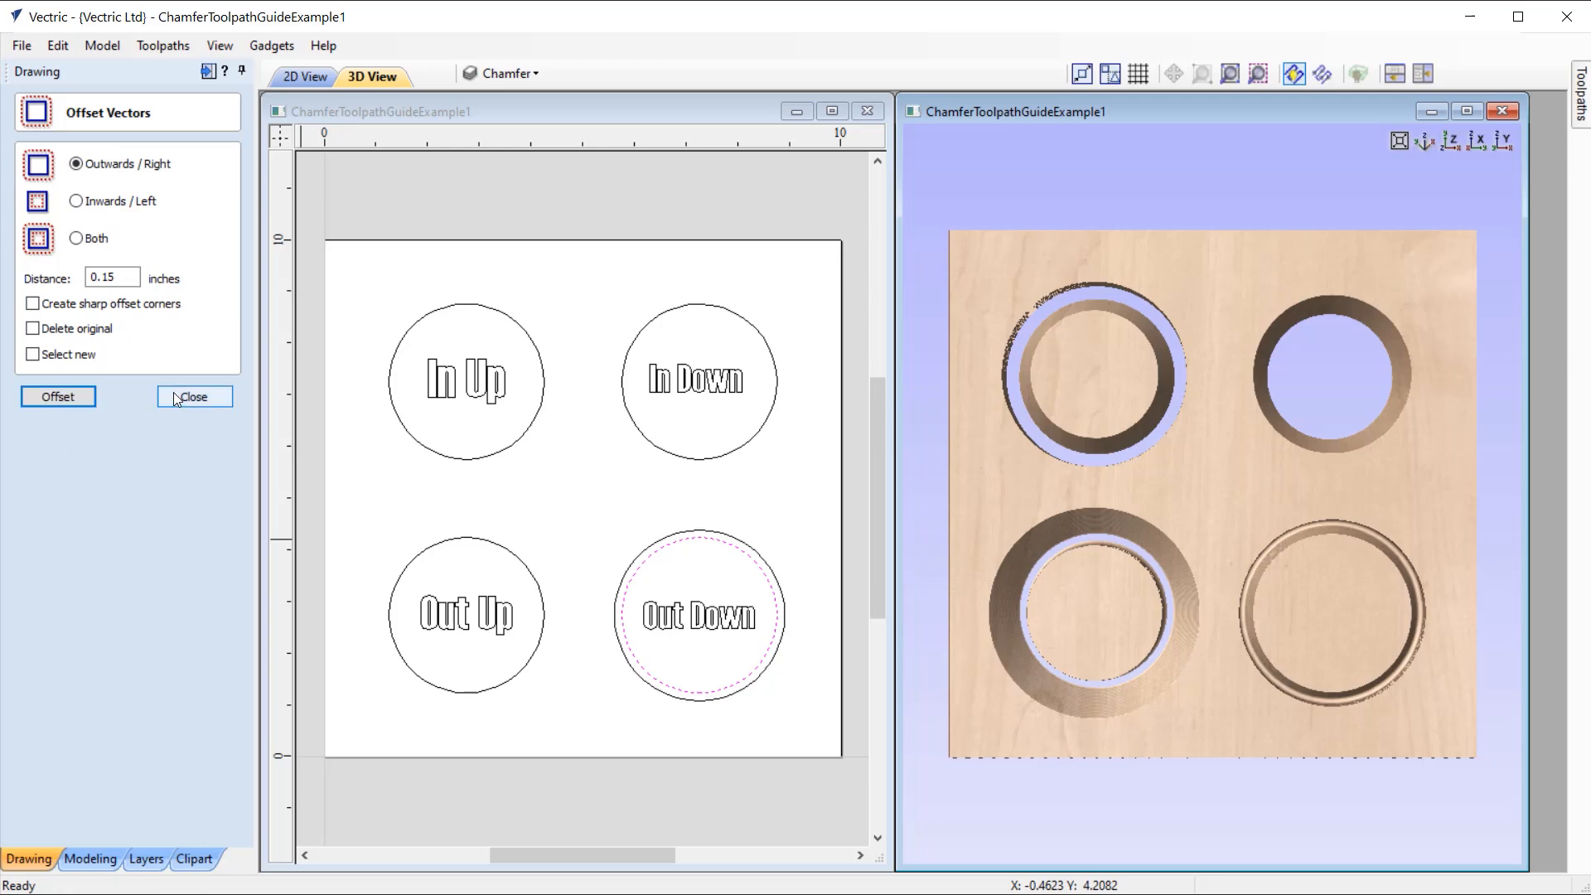
left_click(196, 397)
left_click(748, 547)
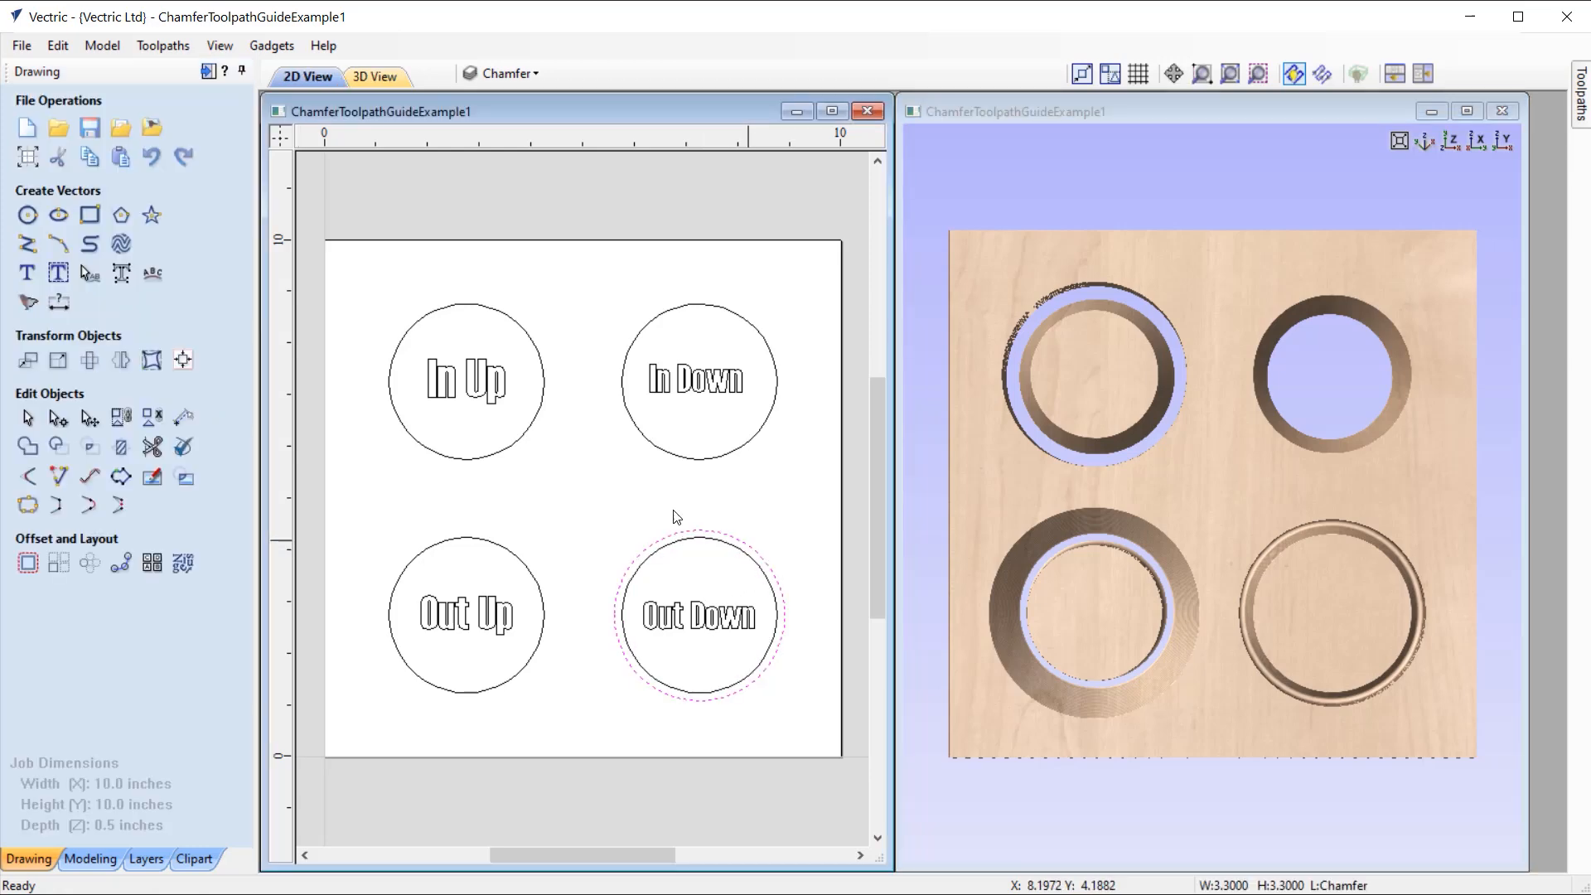
Step: Calculate an outside profile toolpath 0.5 inches deep on the outer offset circle around "Out Down" with the End Mill (1/4")
left_click(207, 71)
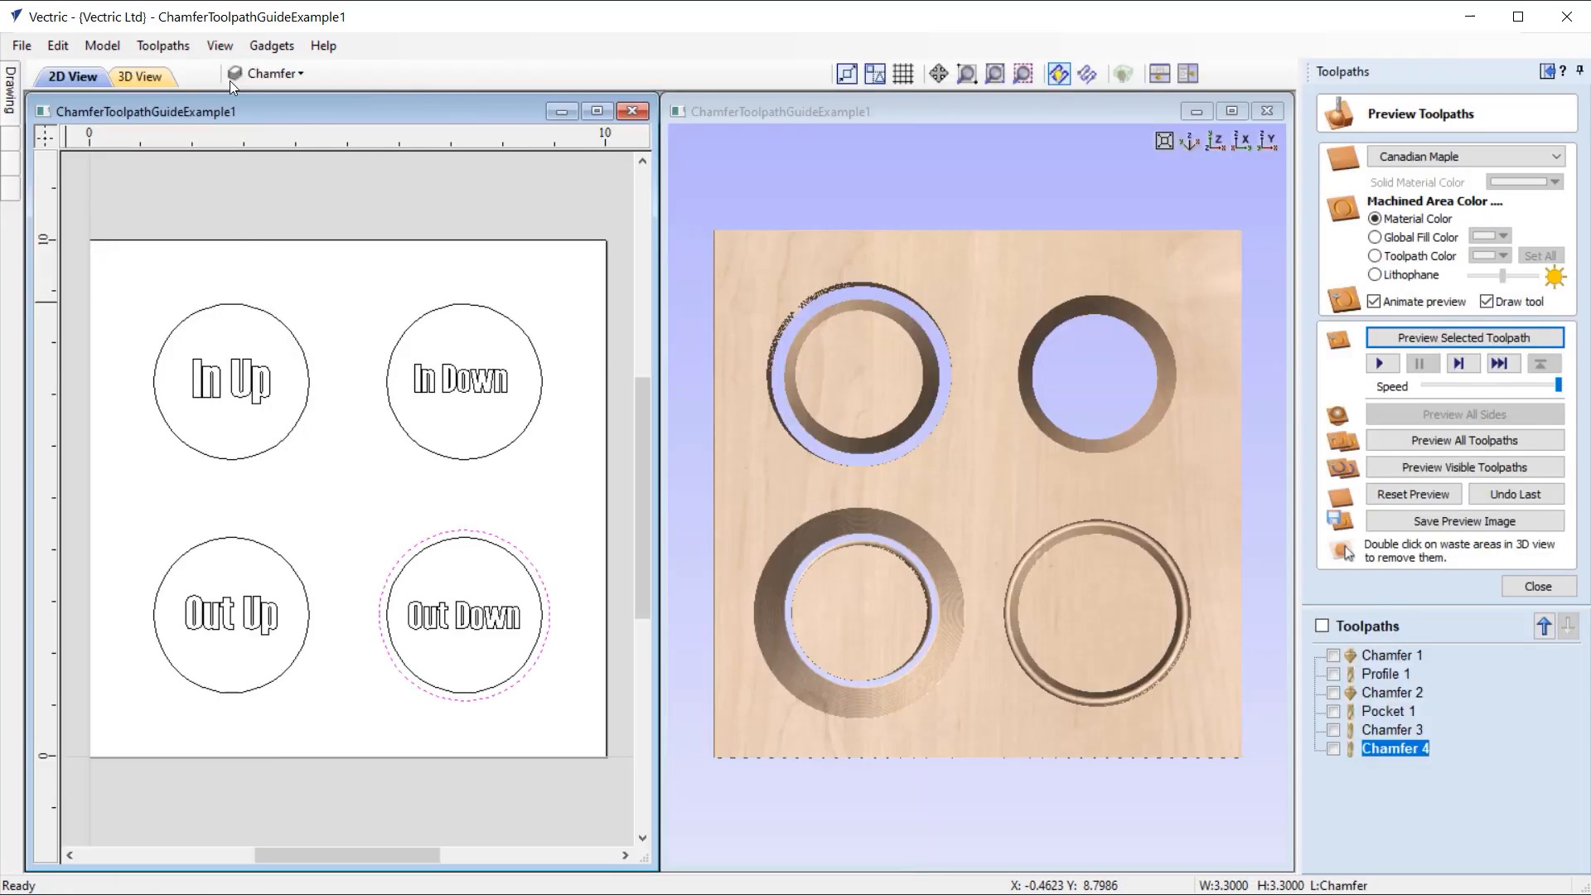
left_click(1541, 585)
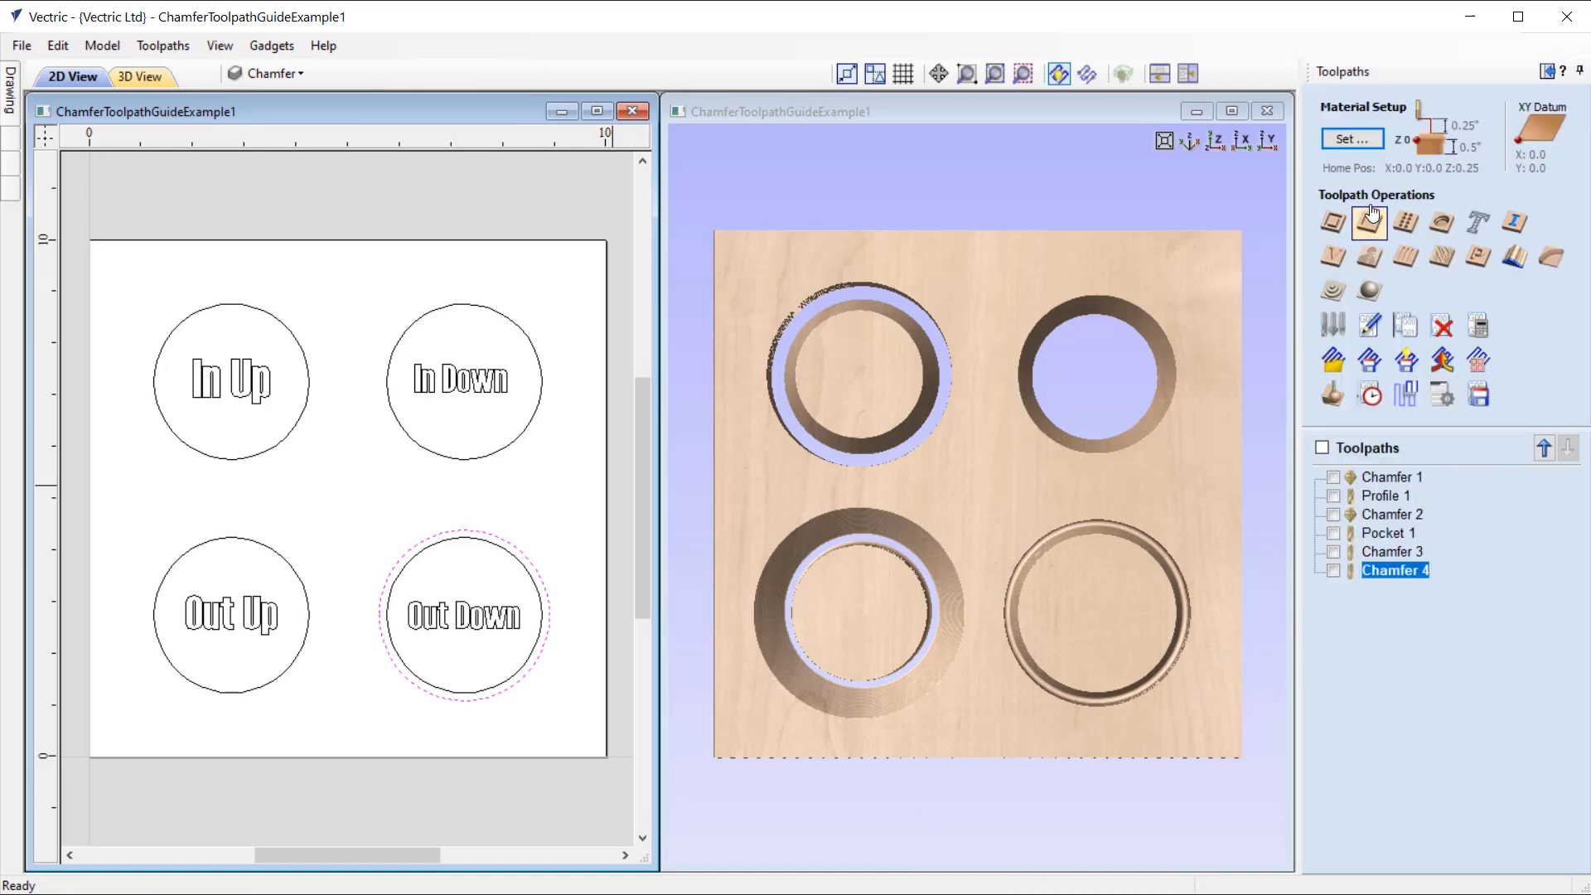
left_click(1335, 219)
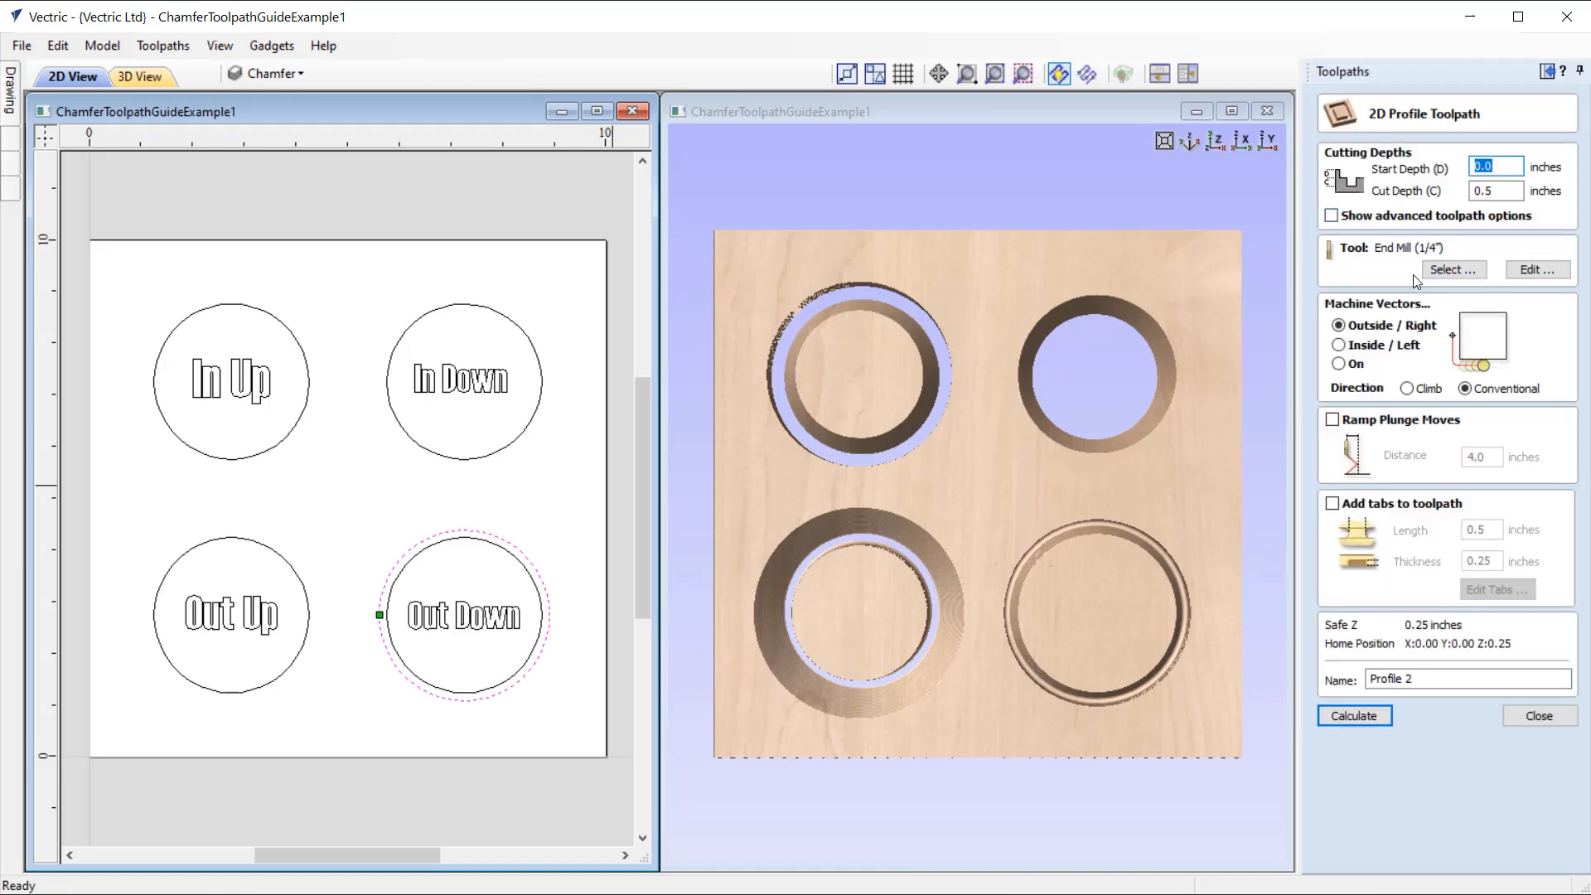
left_click(1353, 714)
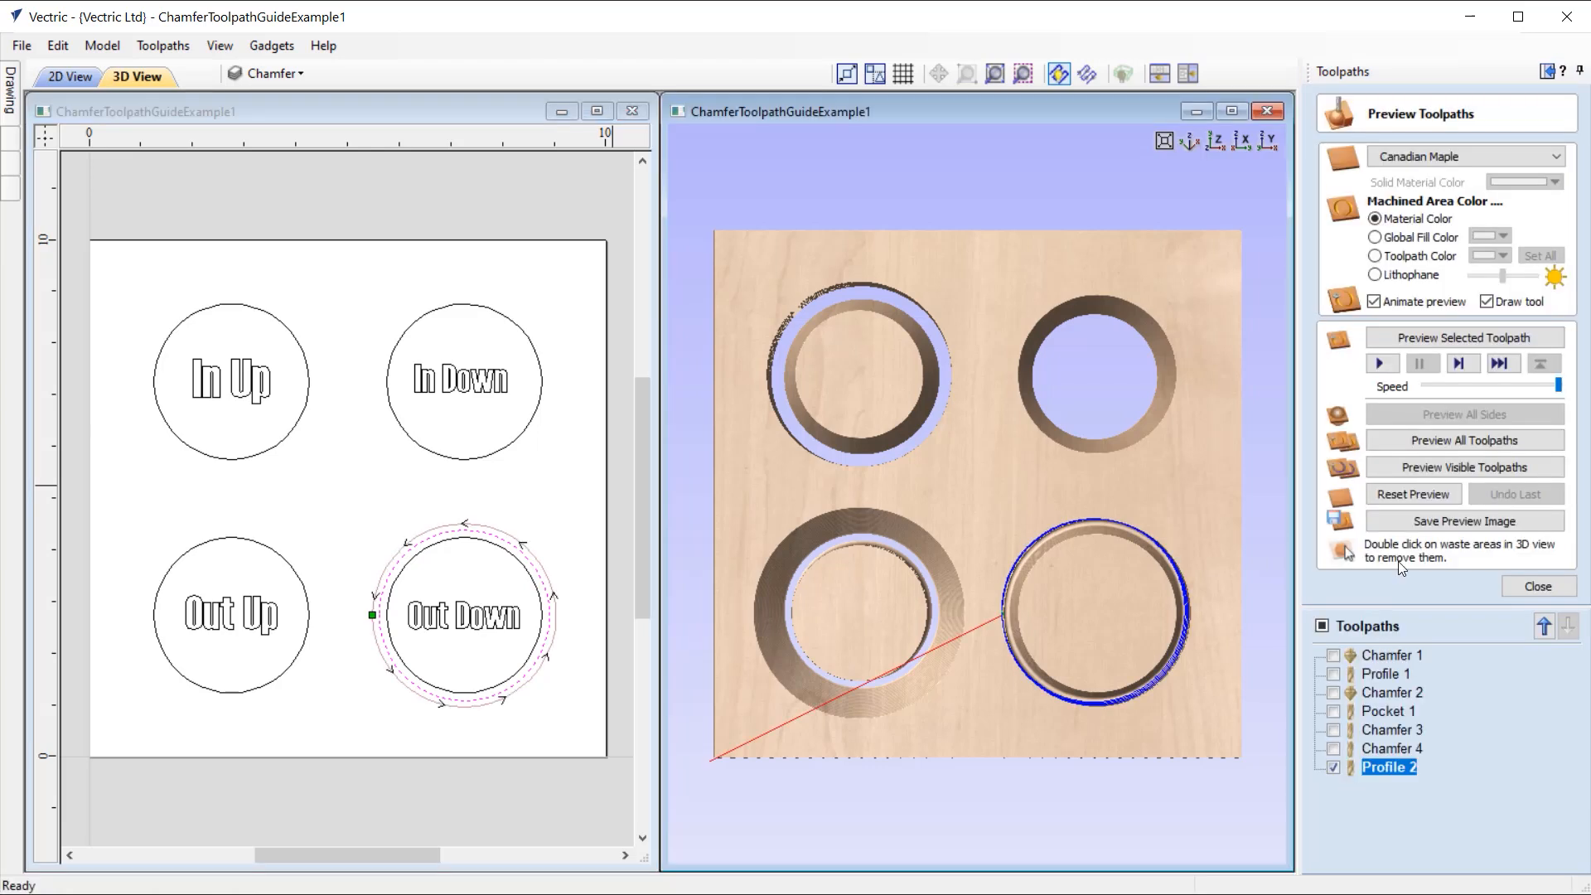
Step: Preview the profile cut around "Out Down", inspect the separated chamfered disc, and restore the top-down 3D view
left_click(1447, 334)
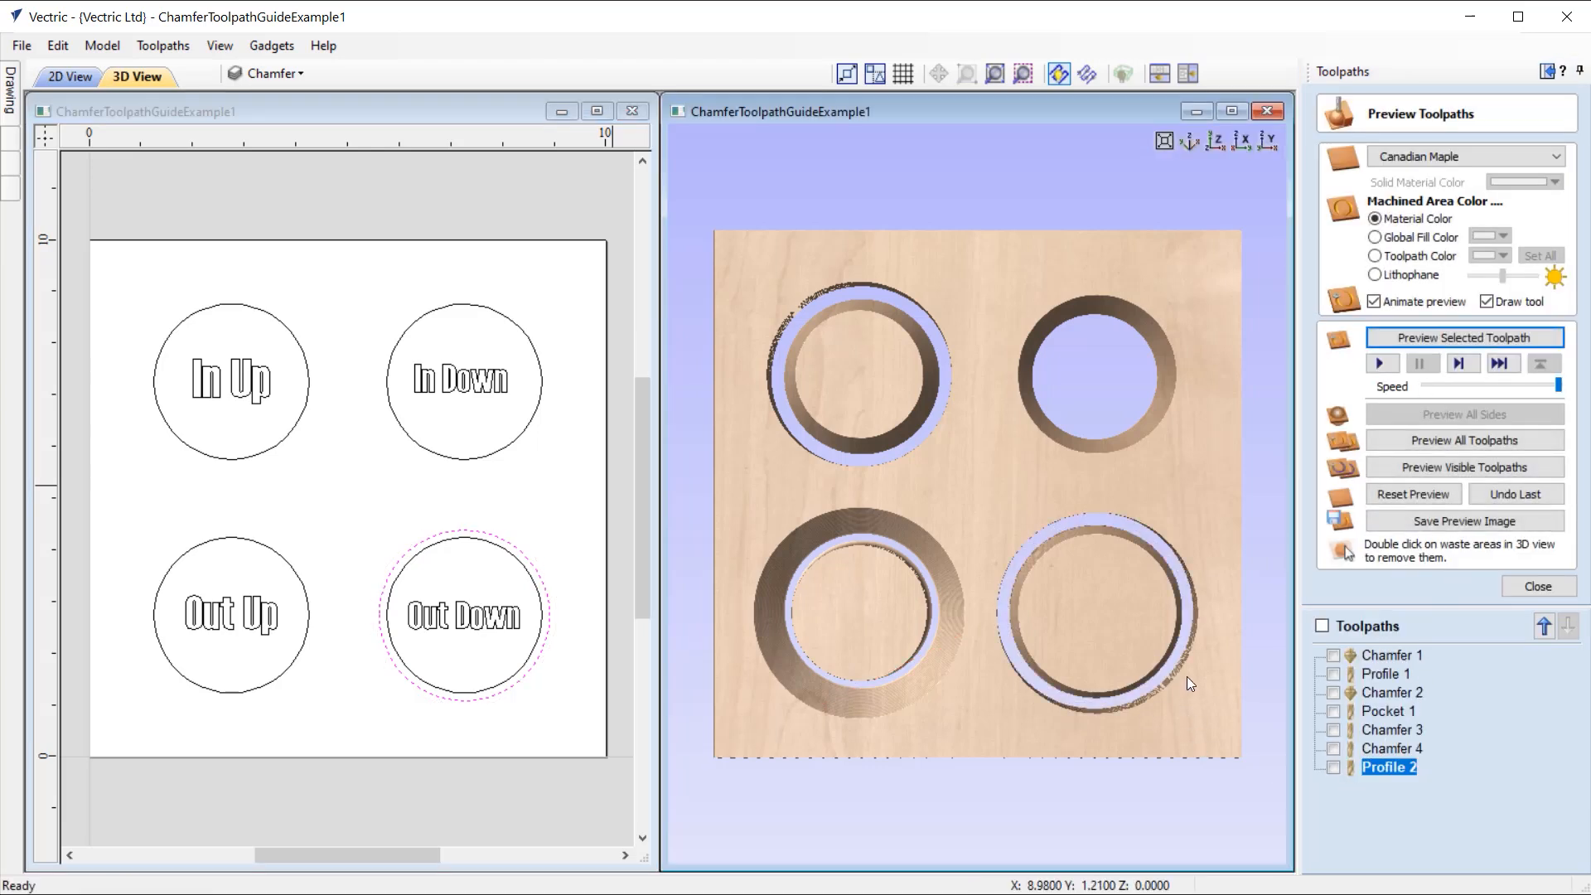
left_click_drag(1136, 623, 1091, 570)
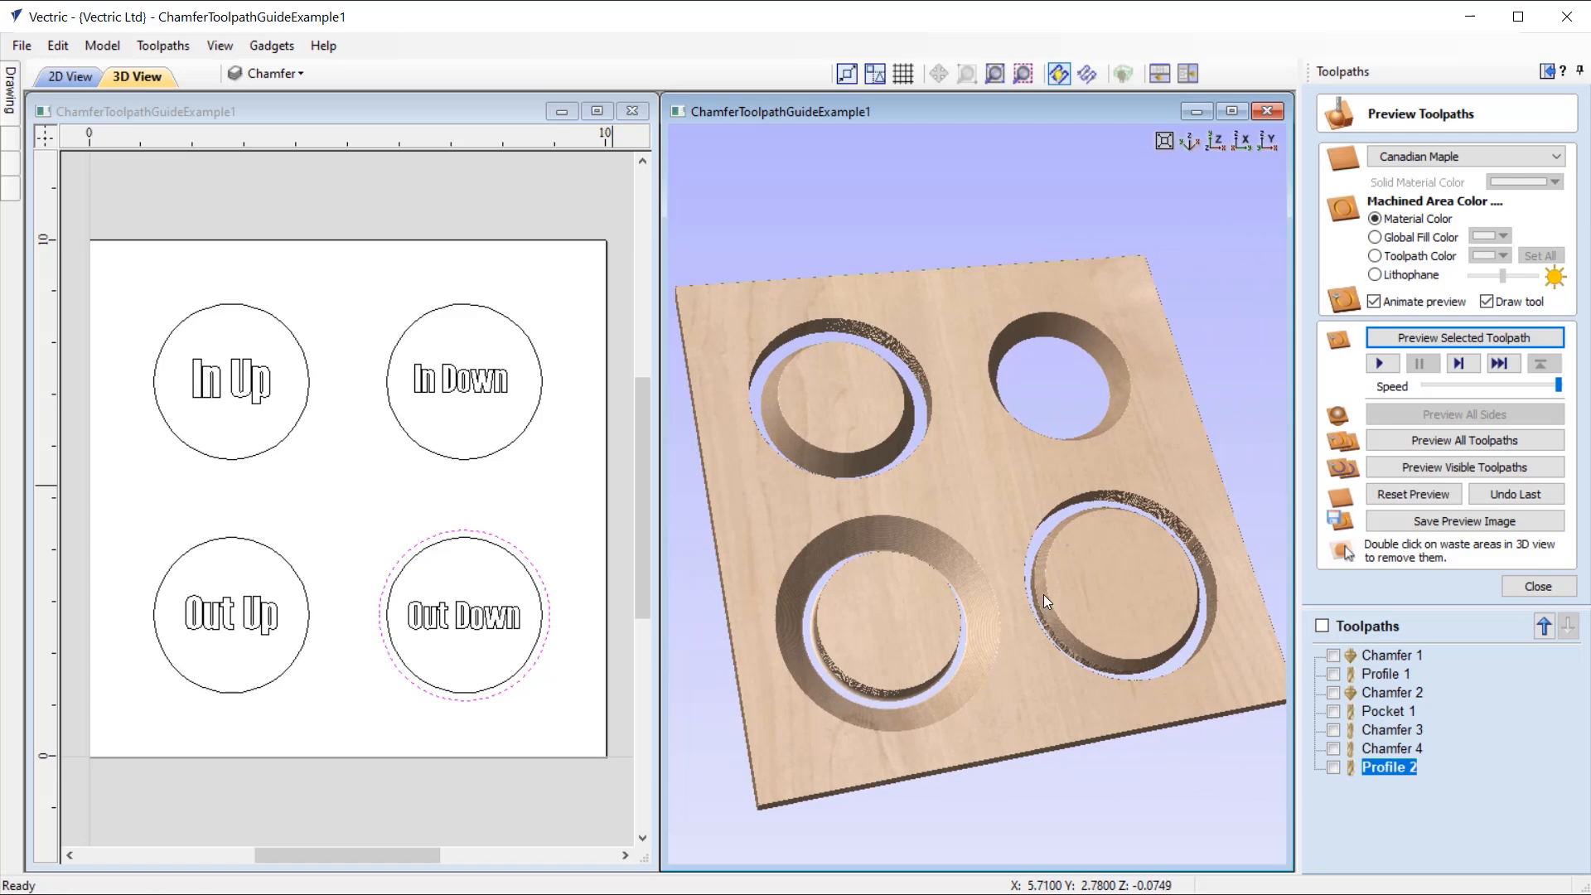
left_click_drag(1072, 603, 1090, 350)
left_click(1217, 142)
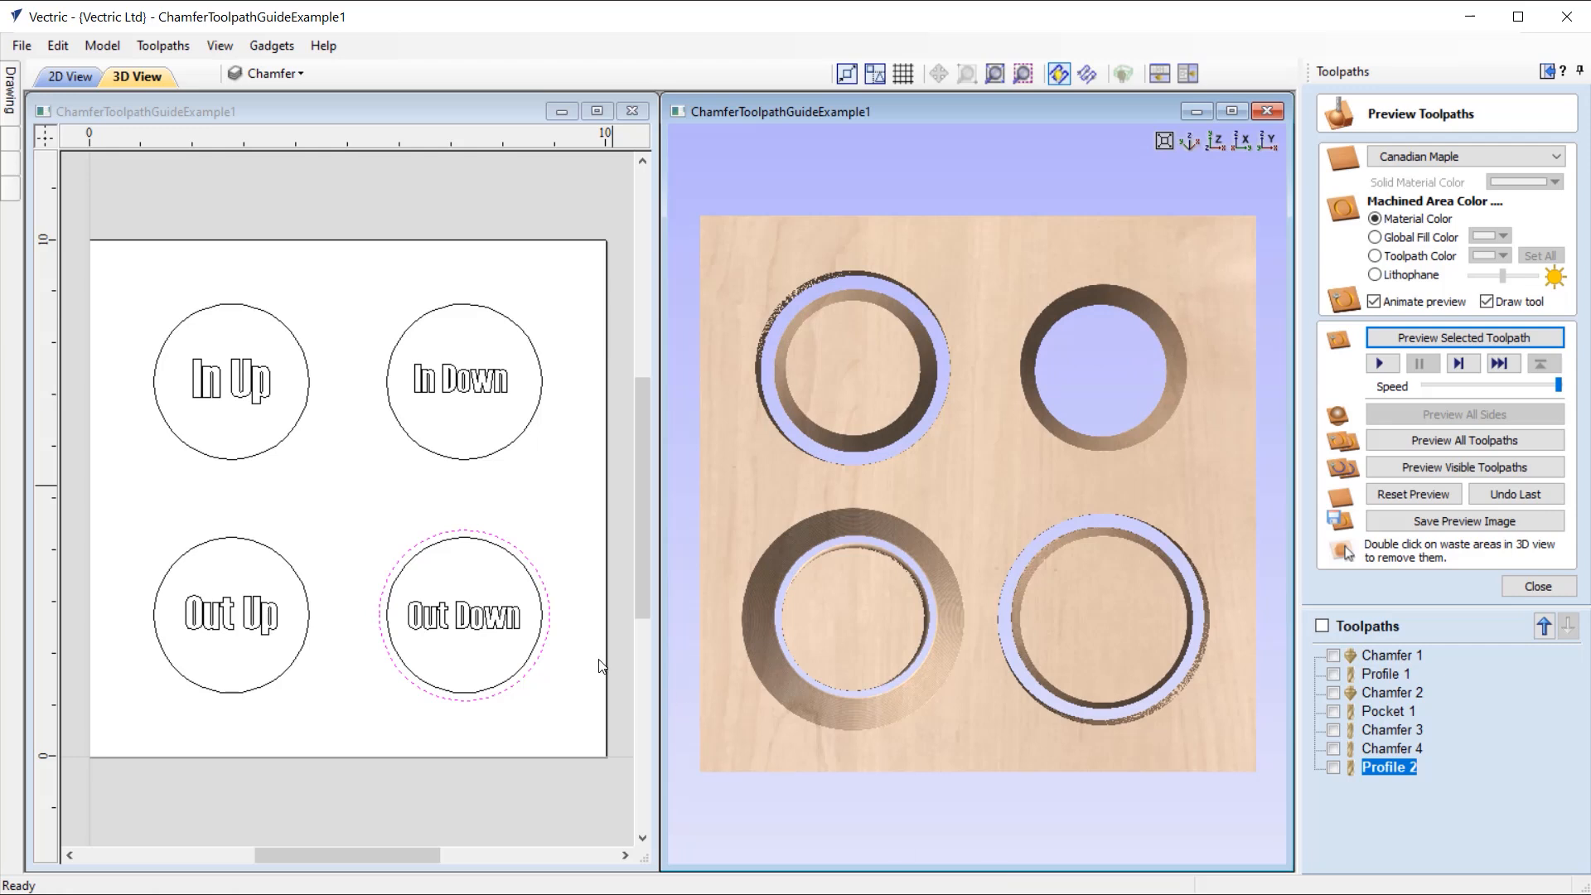
Step: Close the current file and open ChamferToolpathGuideExample2.crv
left_click(58, 45)
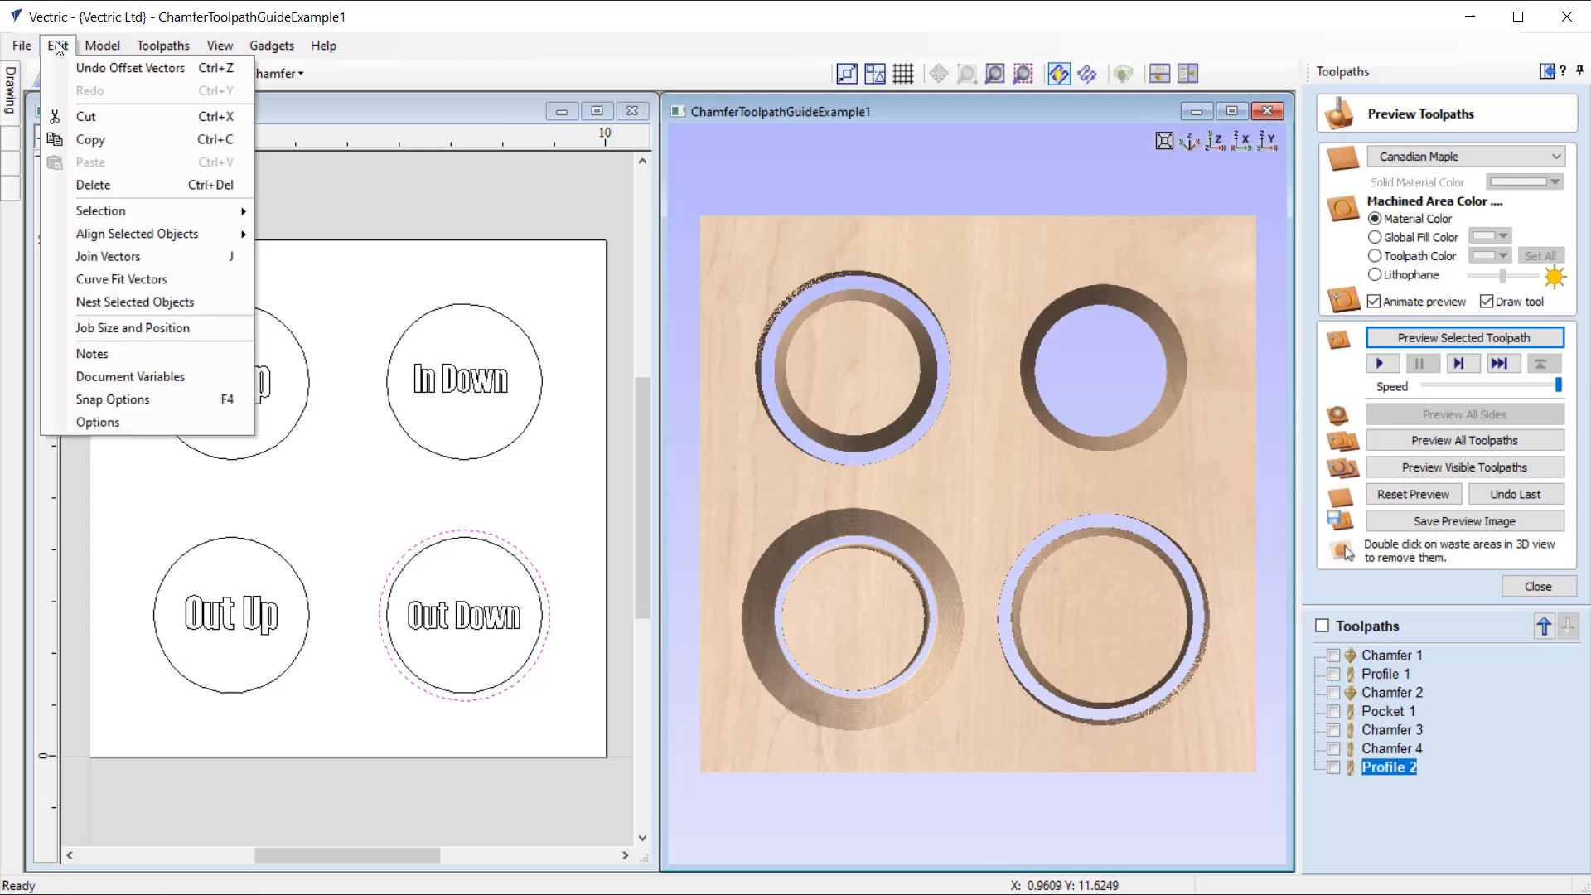
left_click(88, 162)
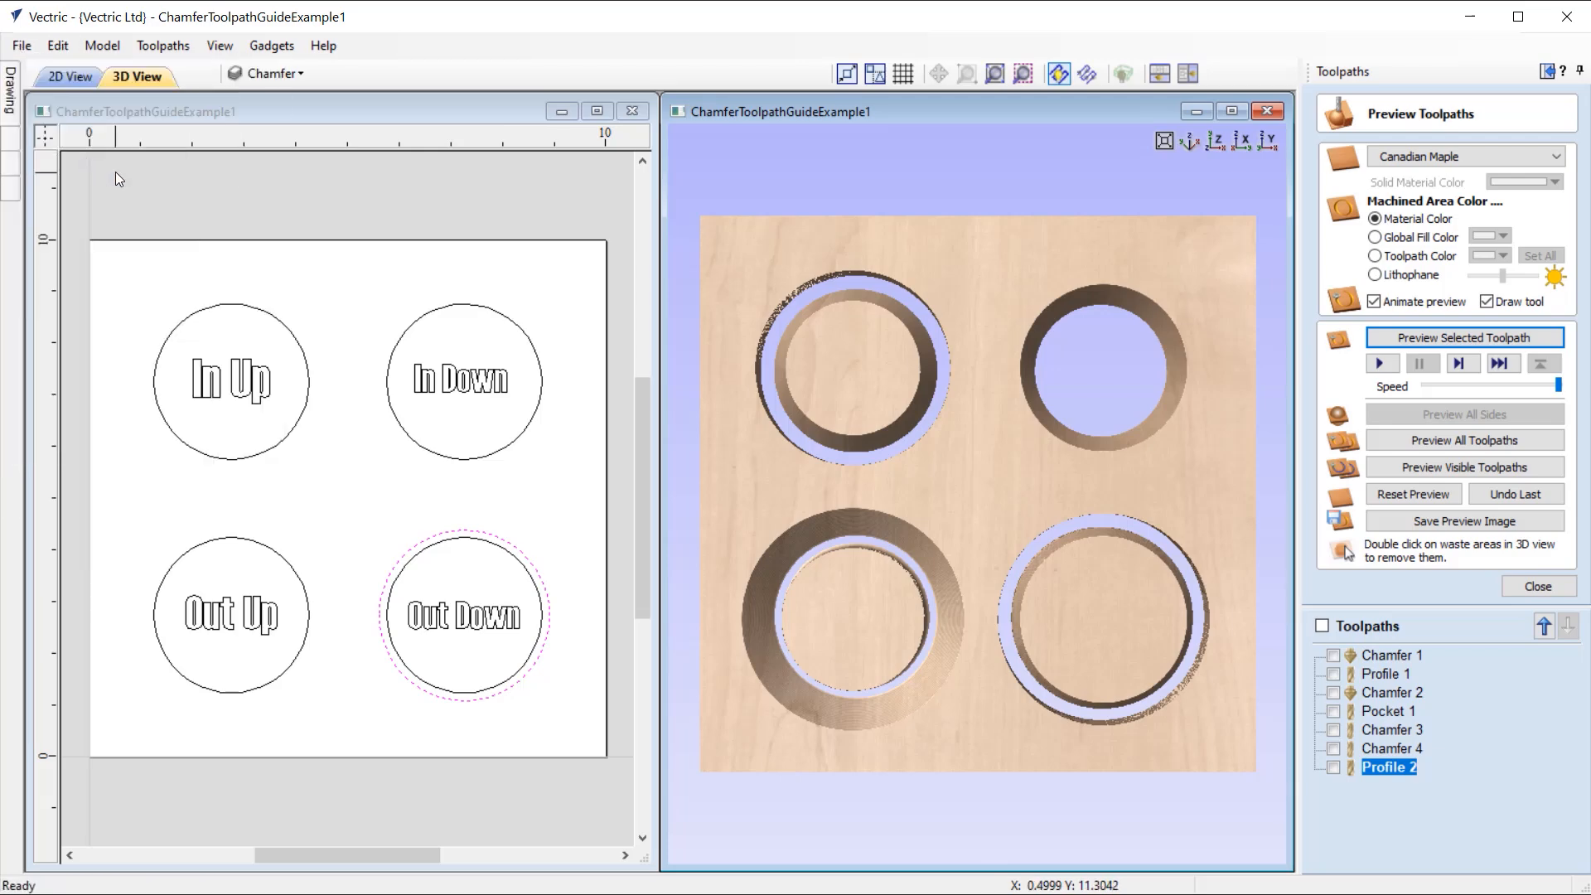
left_click(22, 47)
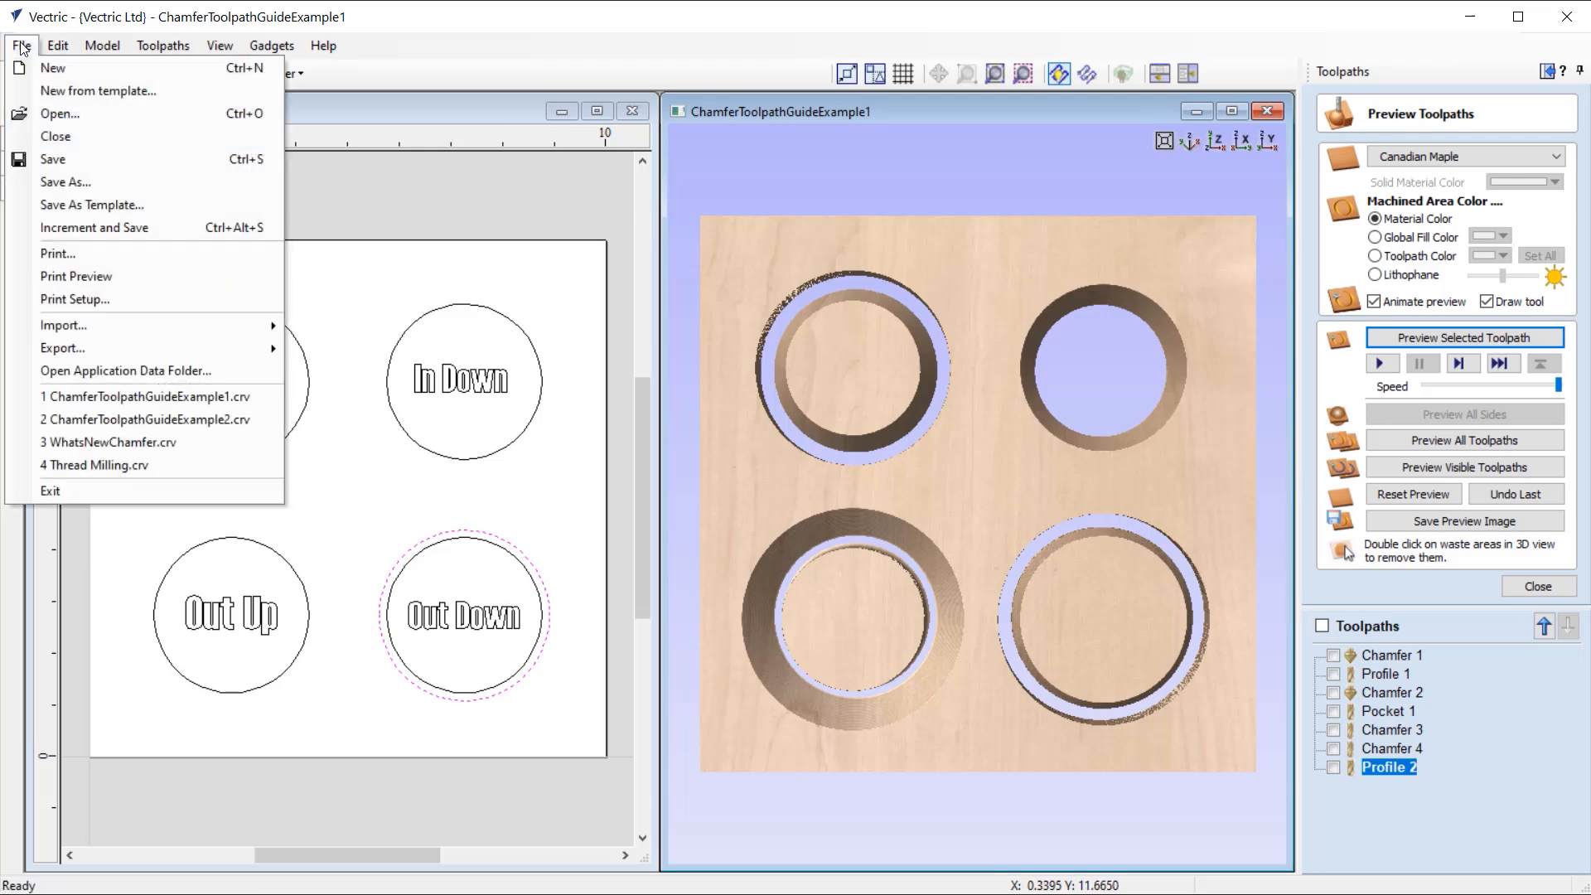
left_click(98, 135)
left_click(131, 290)
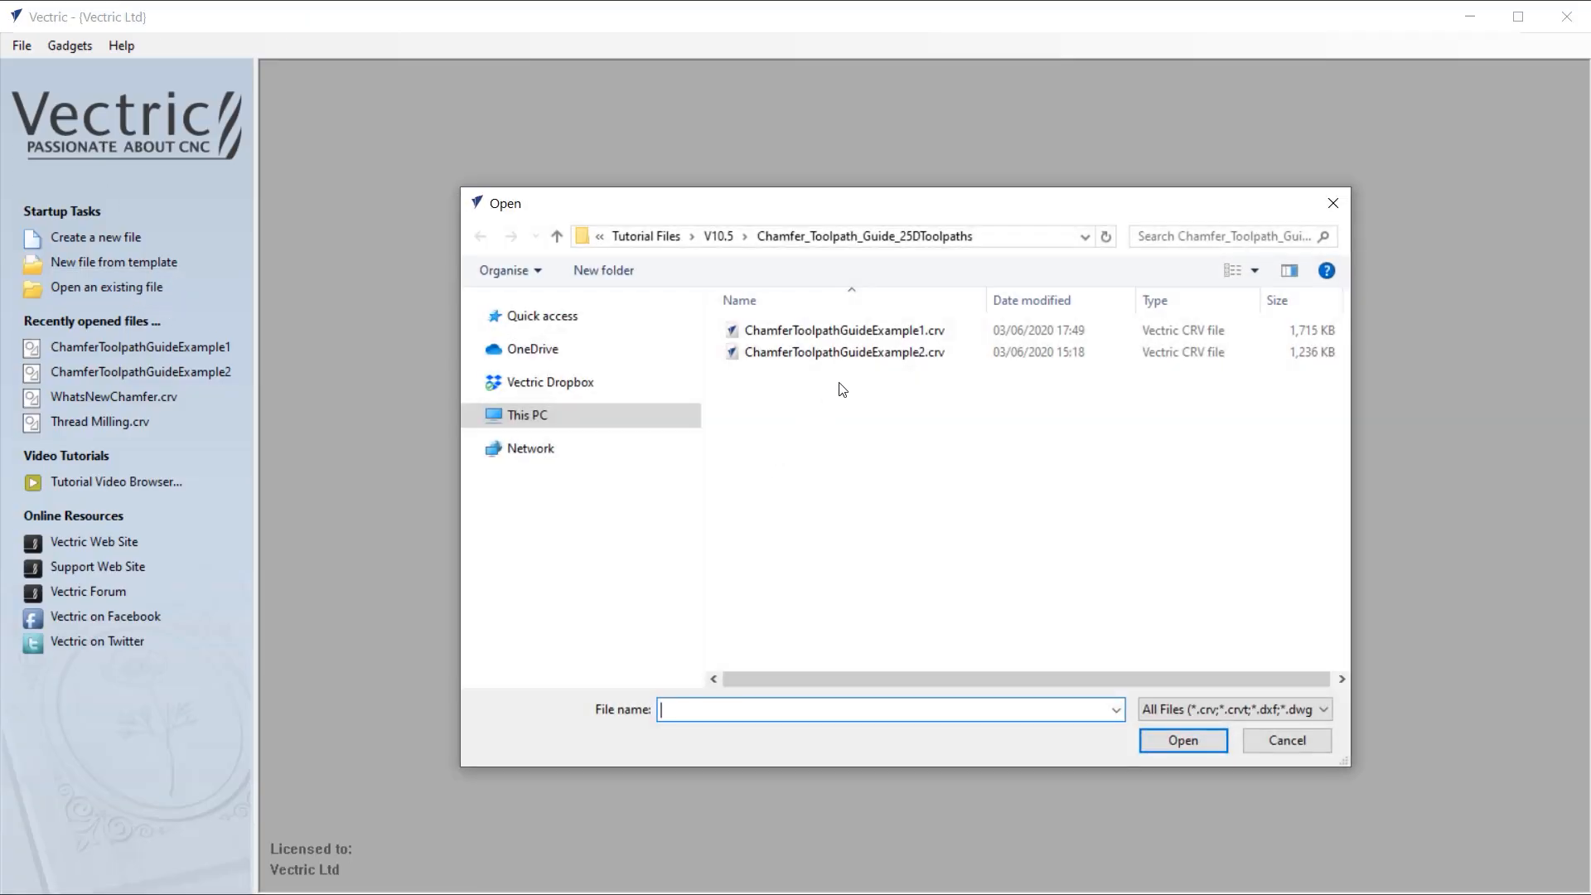
left_click(858, 356)
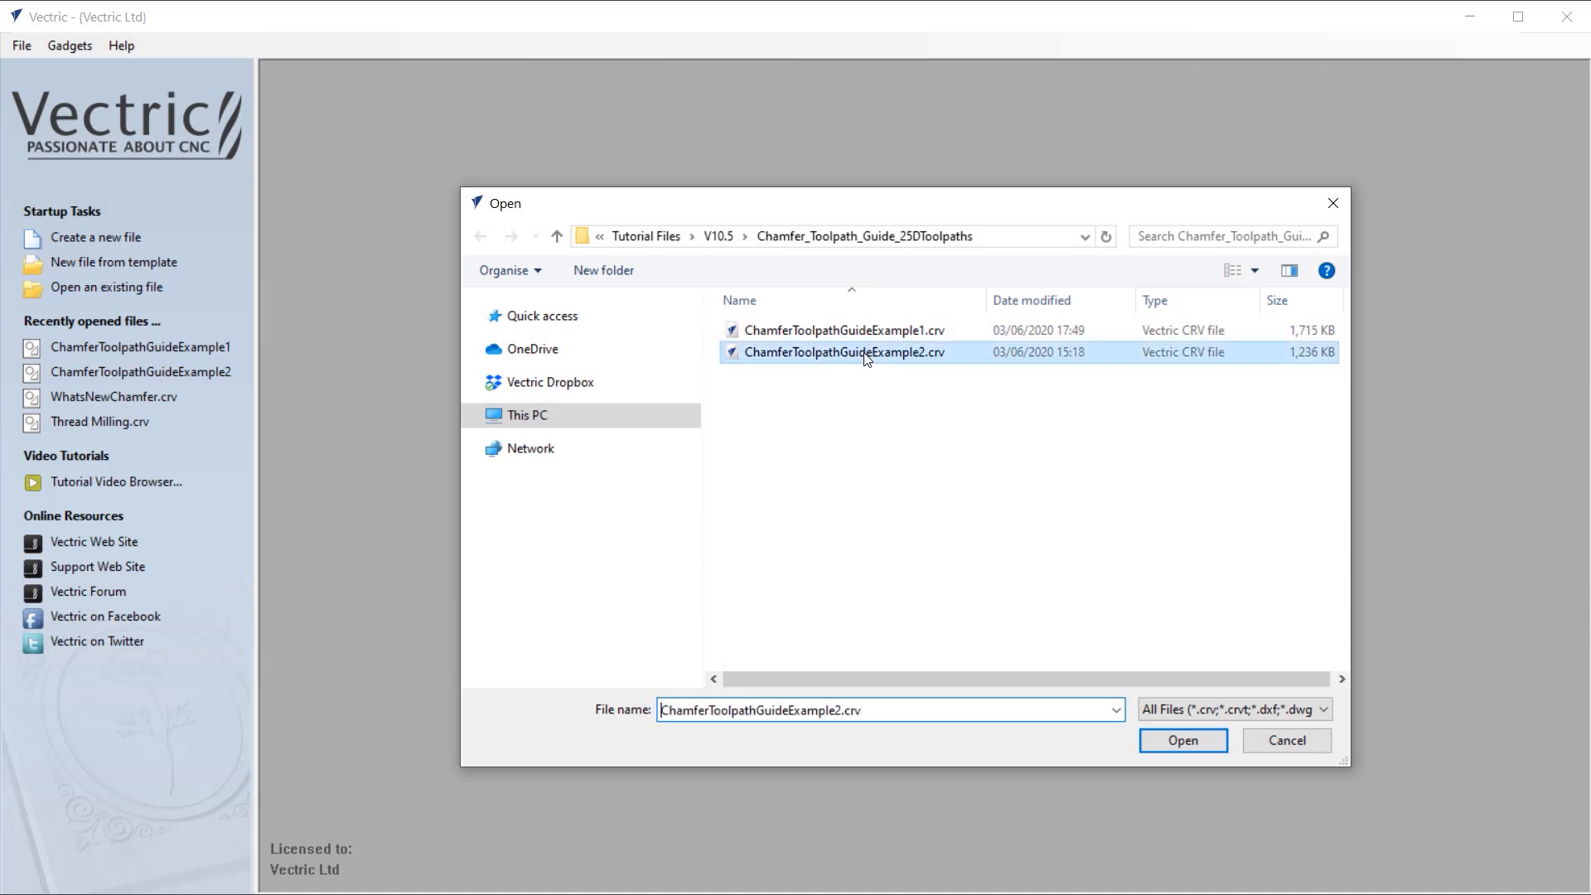
left_click(1155, 743)
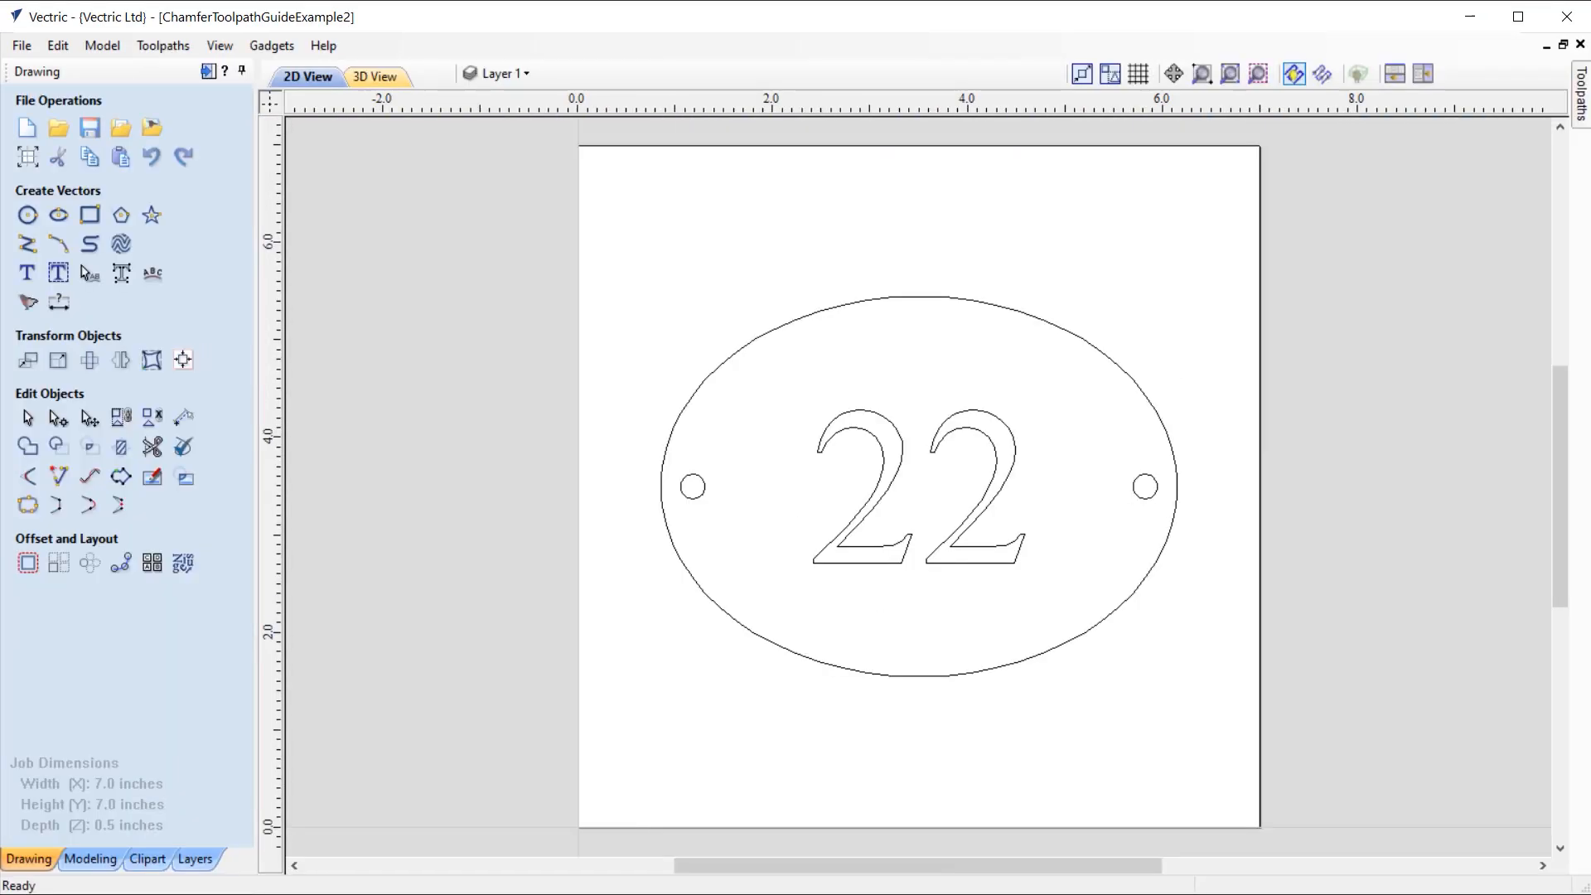
Step: Arrange the 2D and 3D views side by side and preview the V-Carve 1 toolpath on the number 22
left_click(1431, 73)
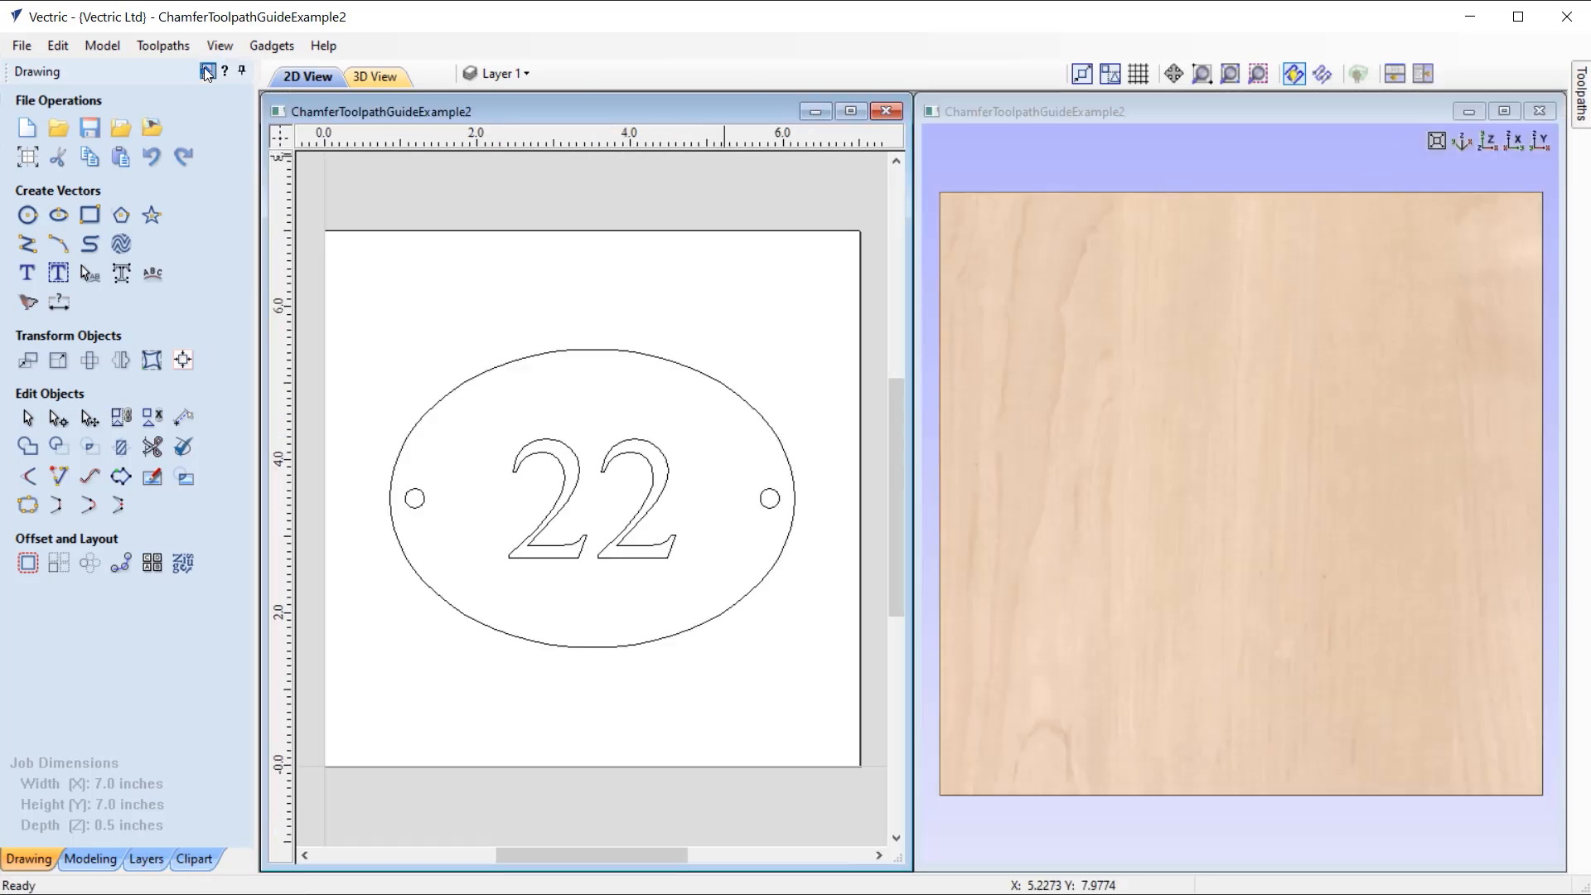
left_click(207, 72)
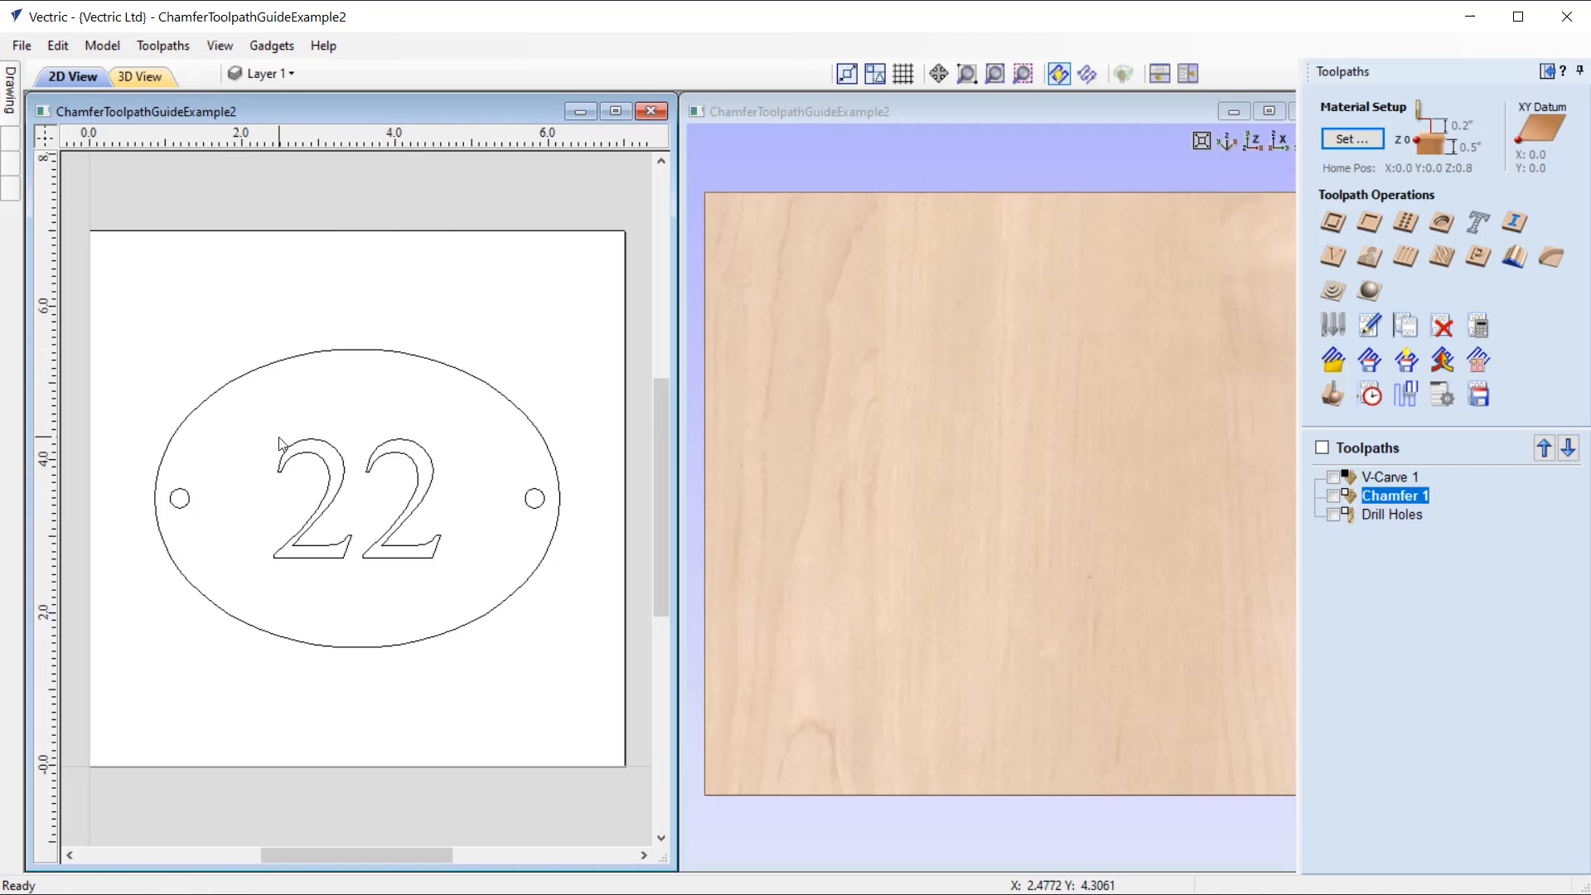
left_click(1391, 474)
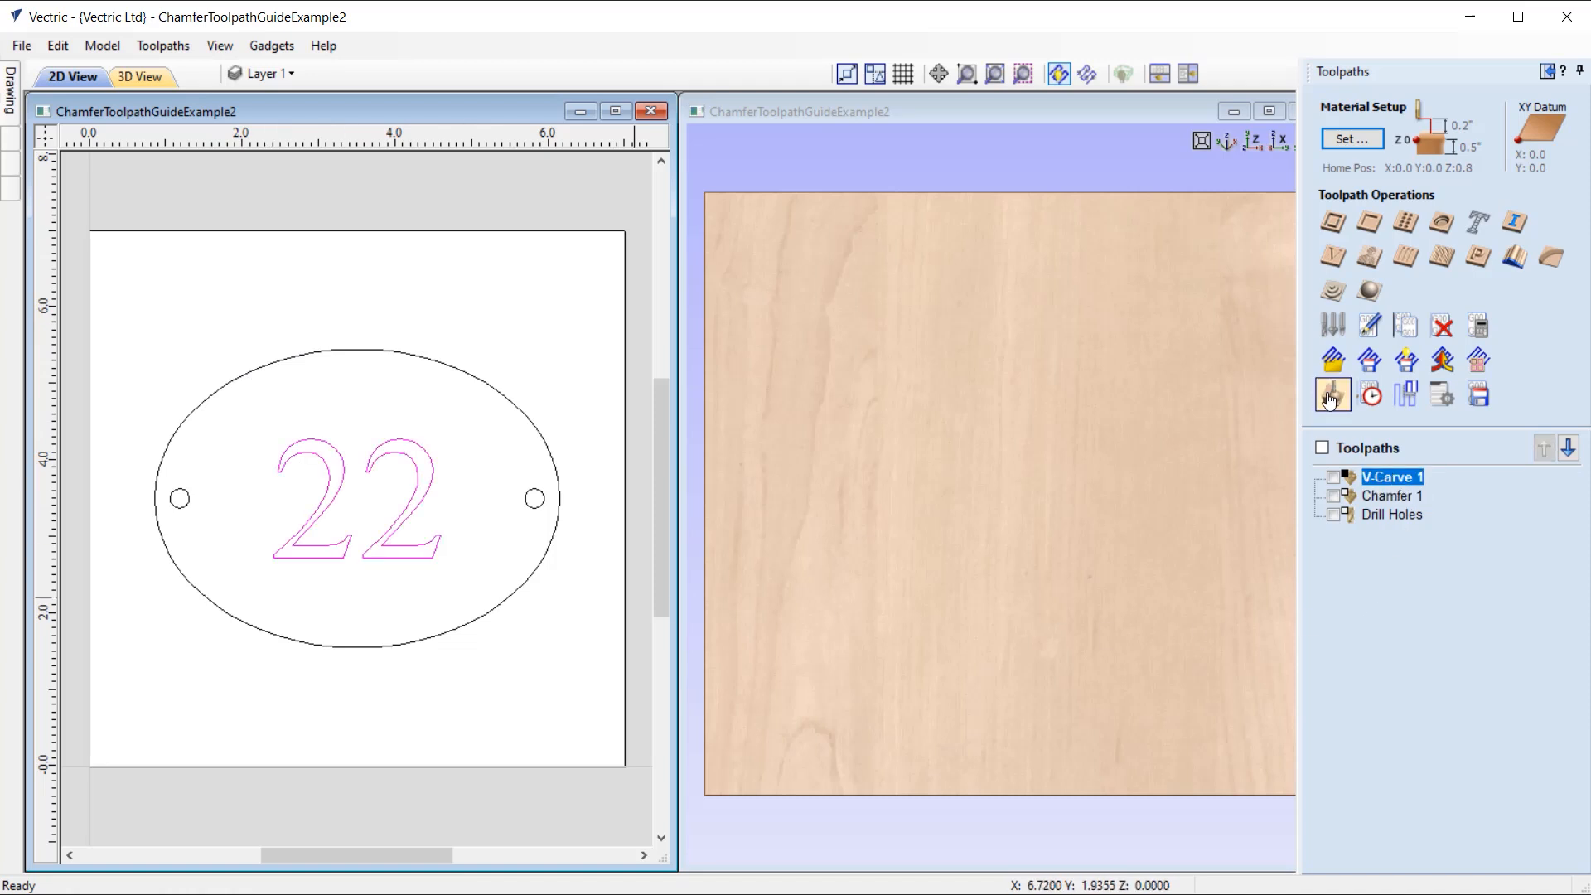
left_click(1333, 395)
left_click(1477, 336)
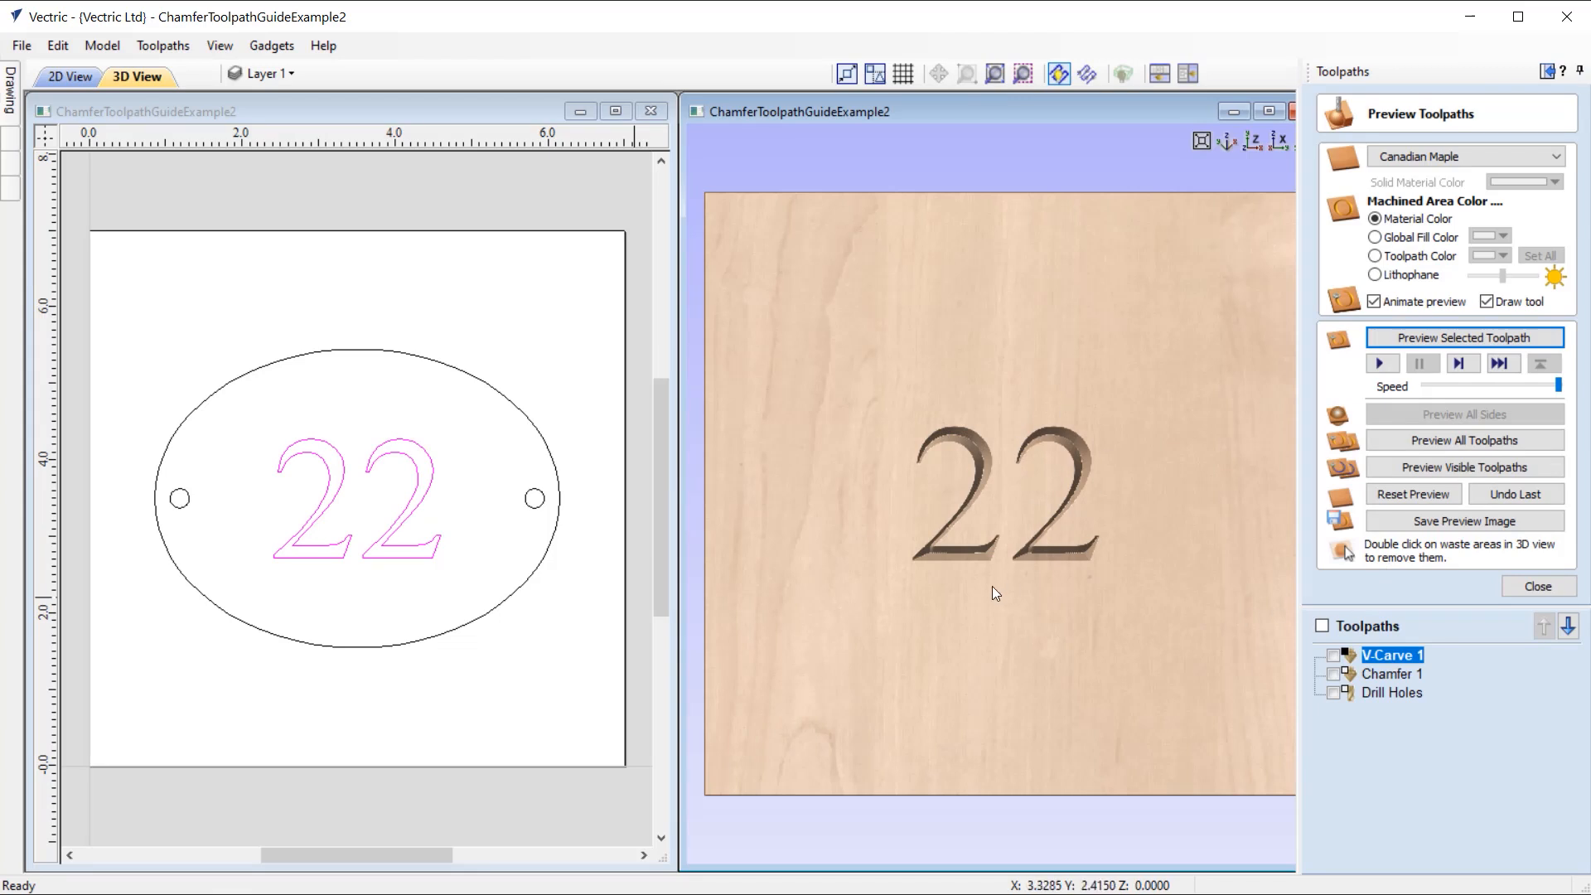
Step: Preview the Chamfer 1 toolpath around the oval and remove the waste material outside the sign
left_click(1398, 674)
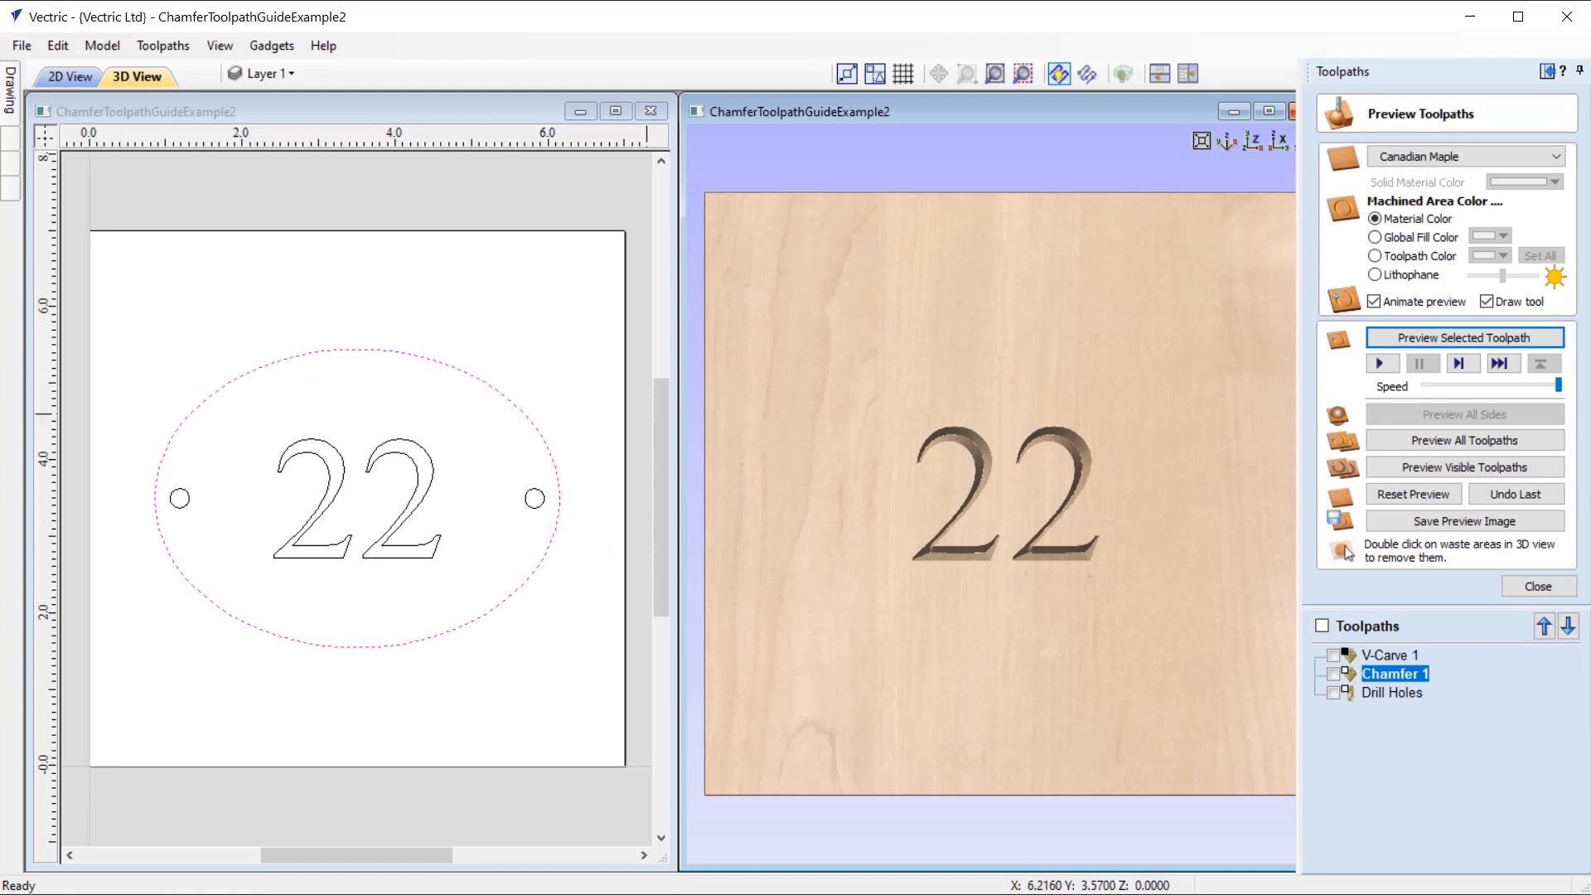
left_click(1512, 340)
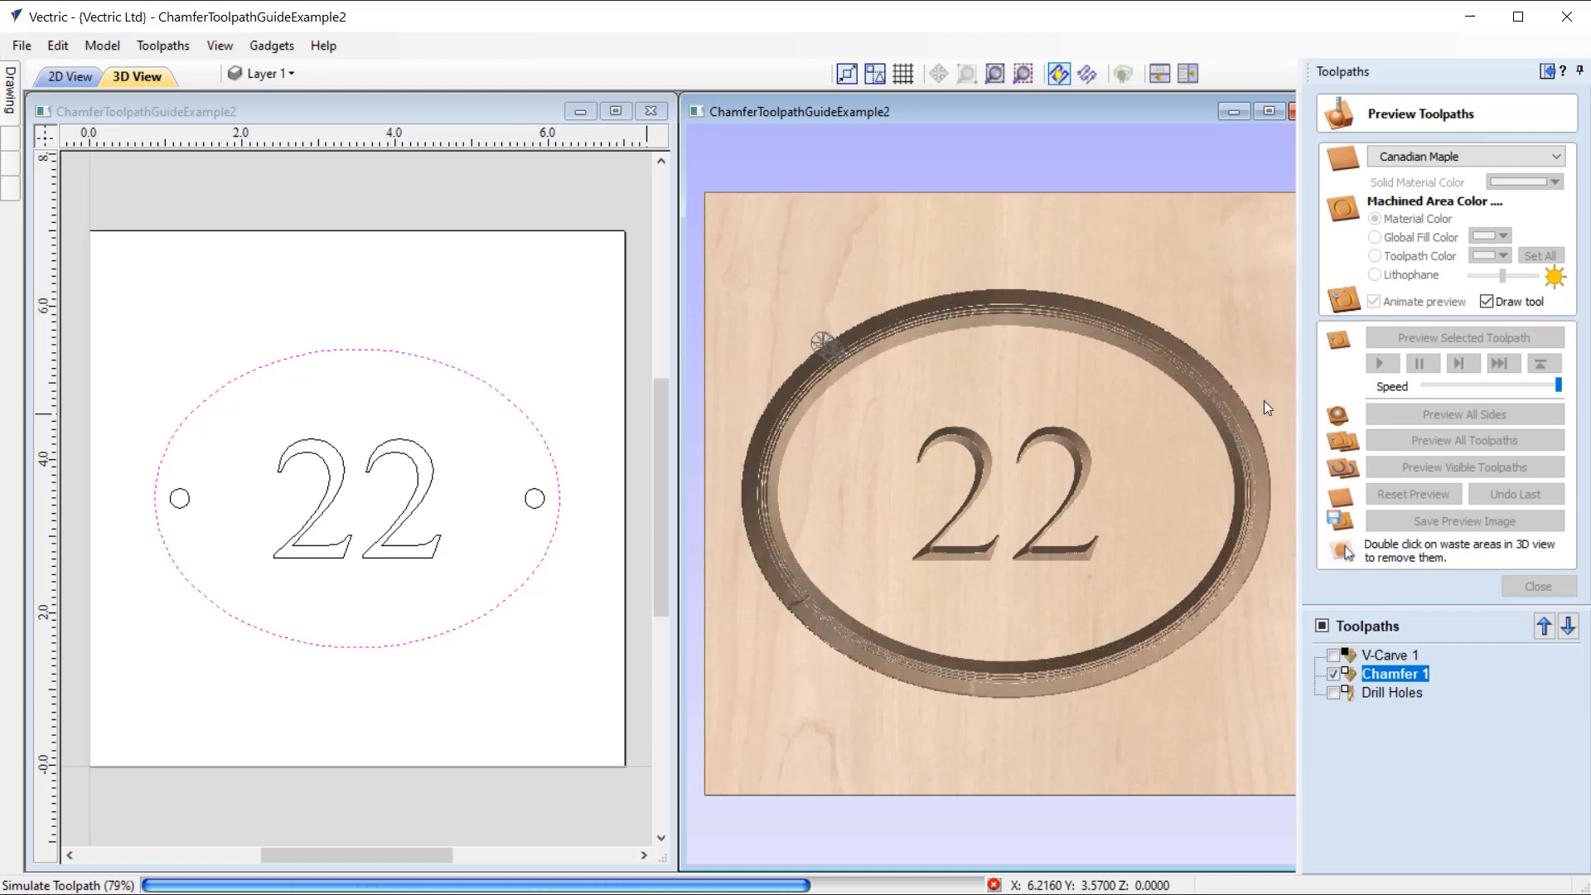
double_click(1191, 285)
left_click_drag(983, 548, 938, 514)
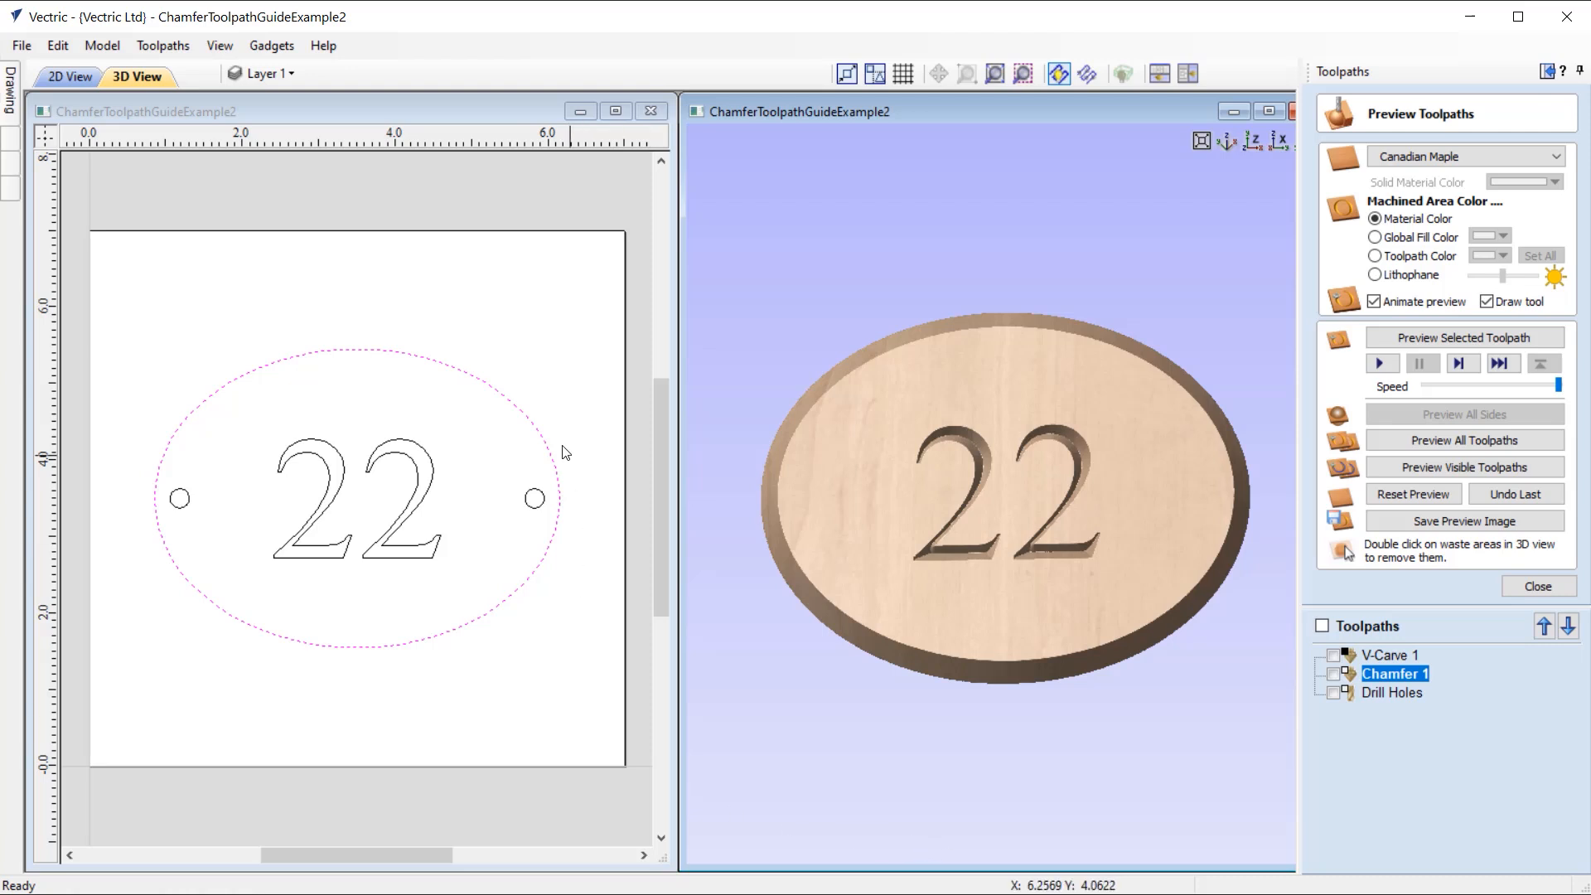
Step: Select the two small screw-hole circles and preview the Drill Holes toolpath on the sign
left_click(526, 497)
left_click(170, 498, "shift")
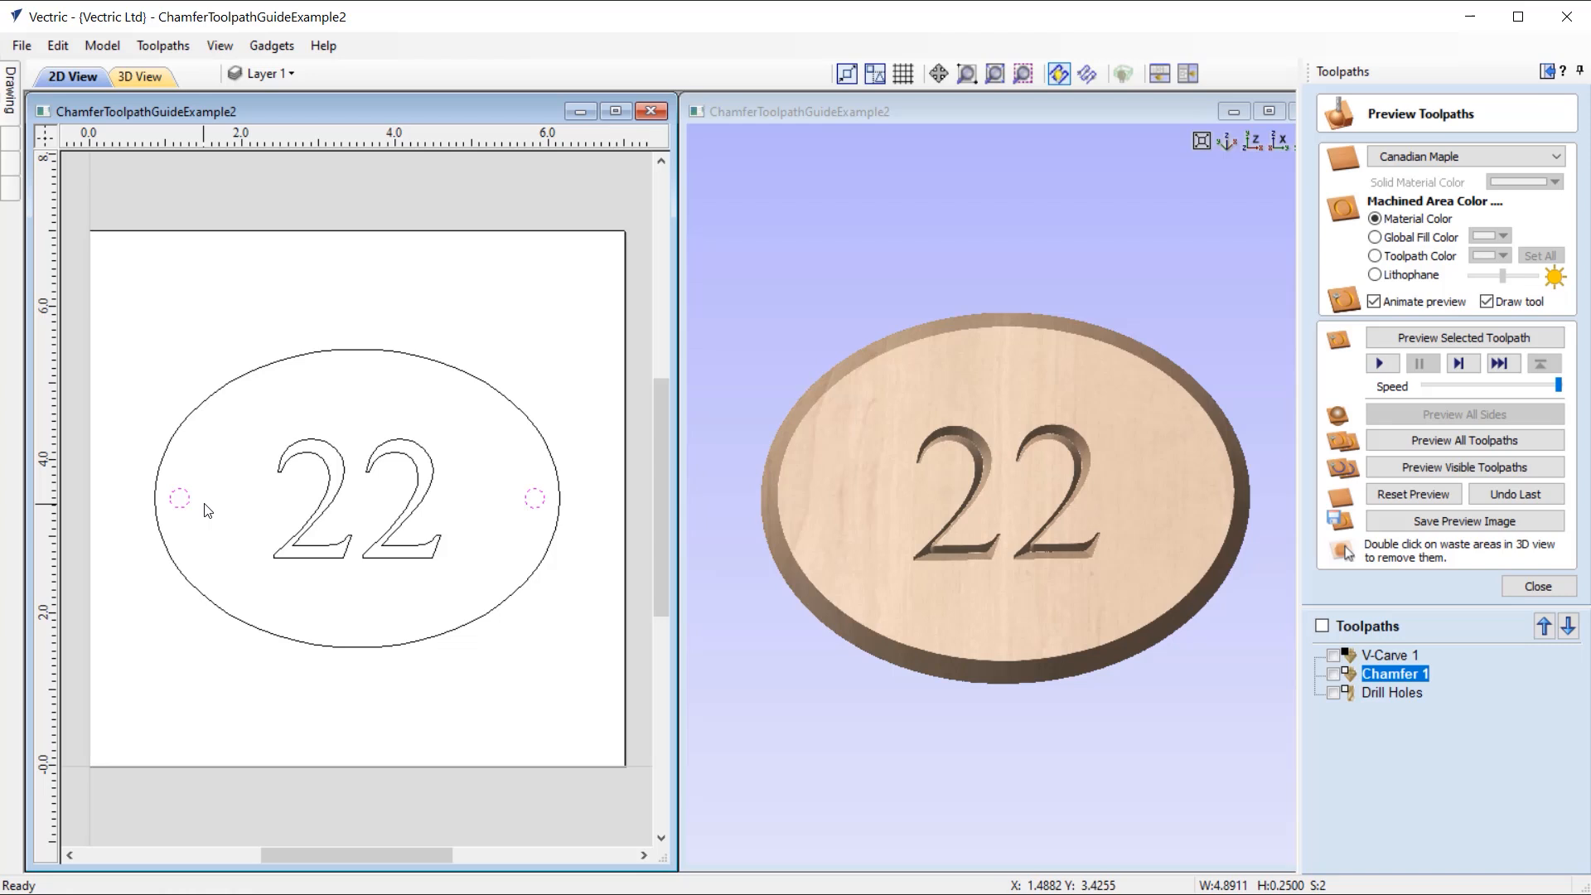
left_click(1418, 696)
left_click(1494, 337)
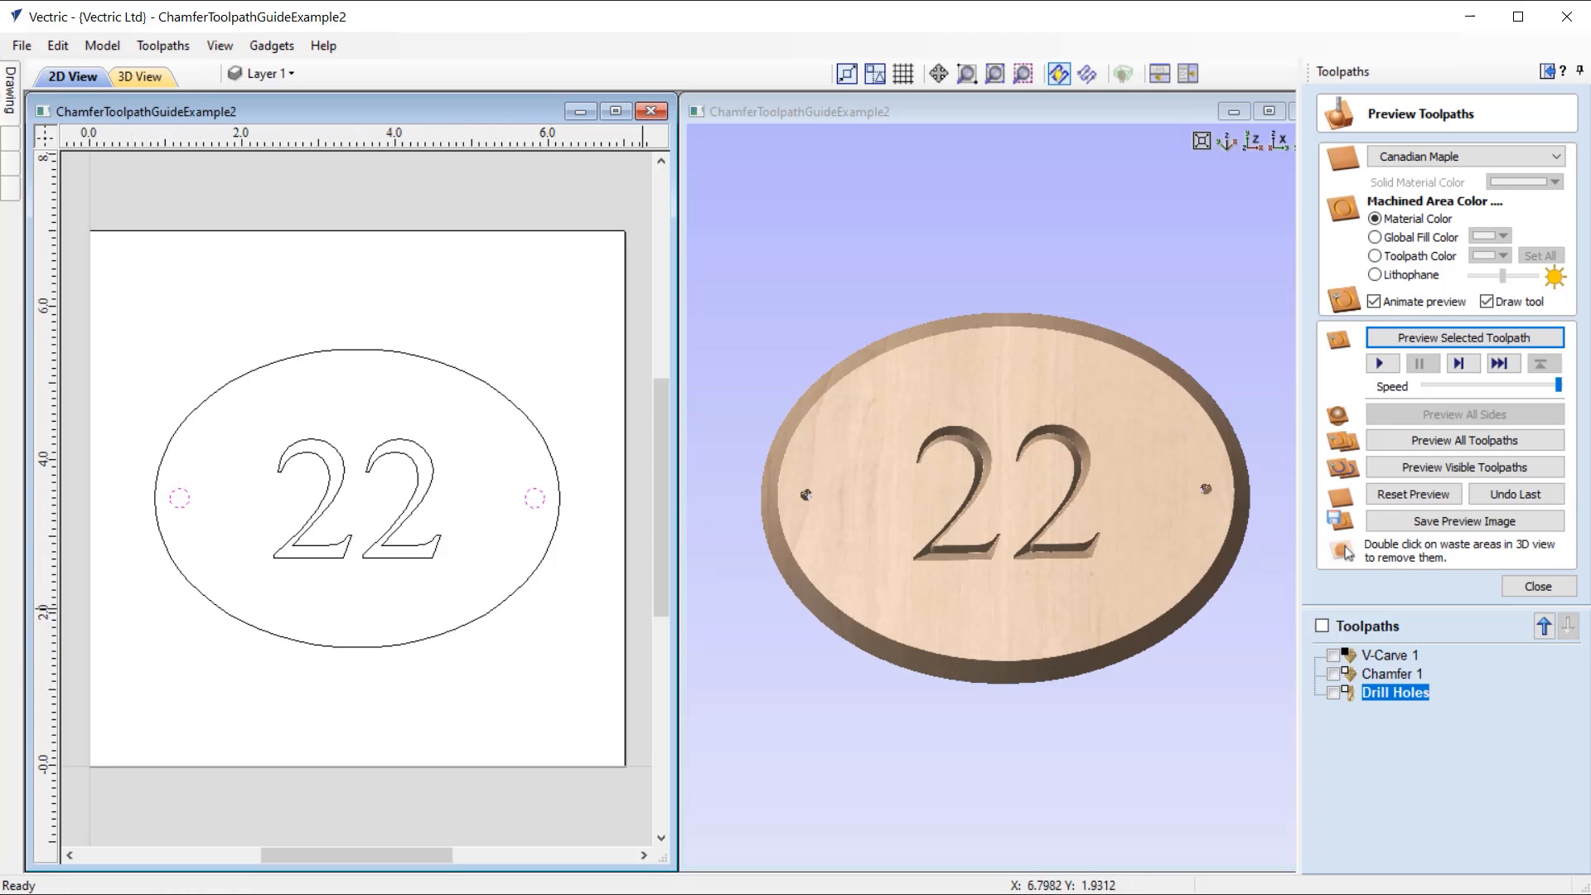
left_click(1537, 587)
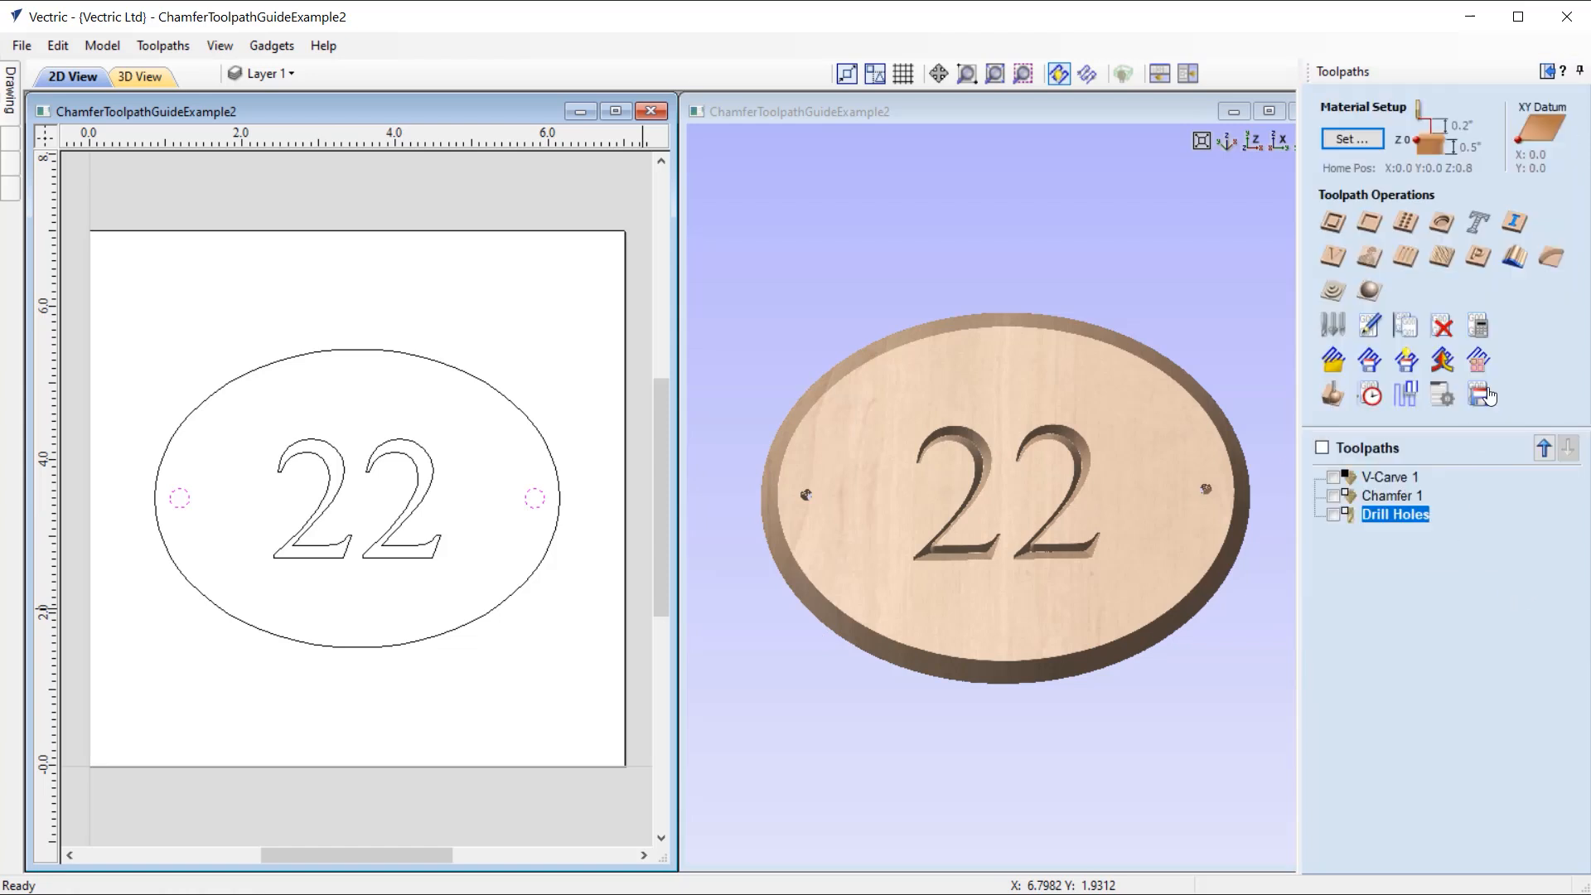
Step: Start a chamfer toolpath on the two hole circles with the V-Bit (60.0° - 1/4") tool
left_click(1553, 261)
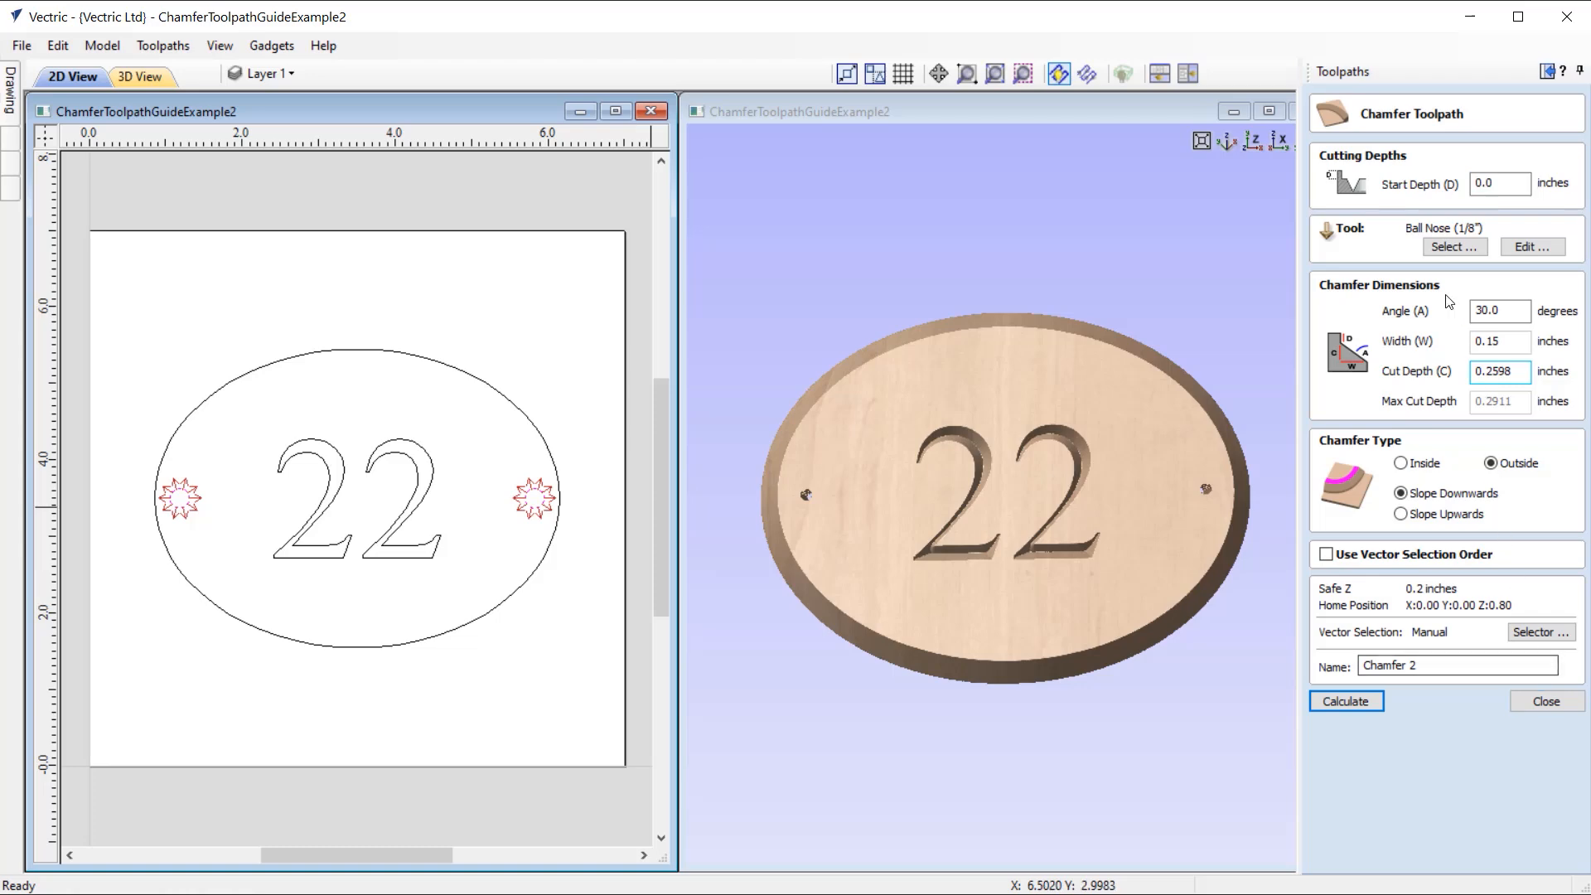
left_click(1454, 247)
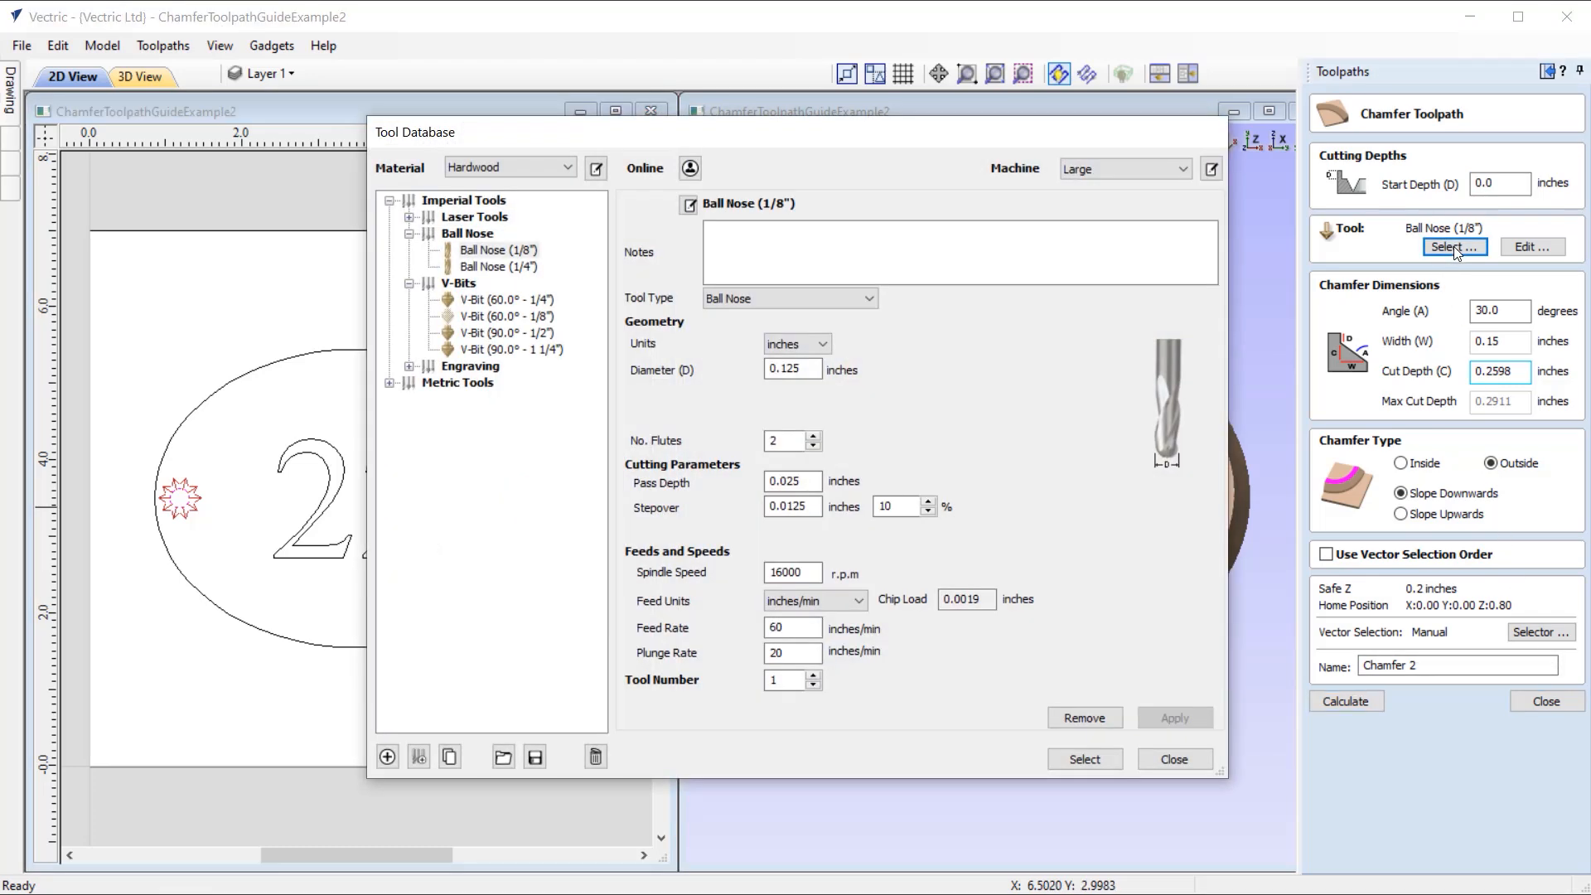
left_click(507, 300)
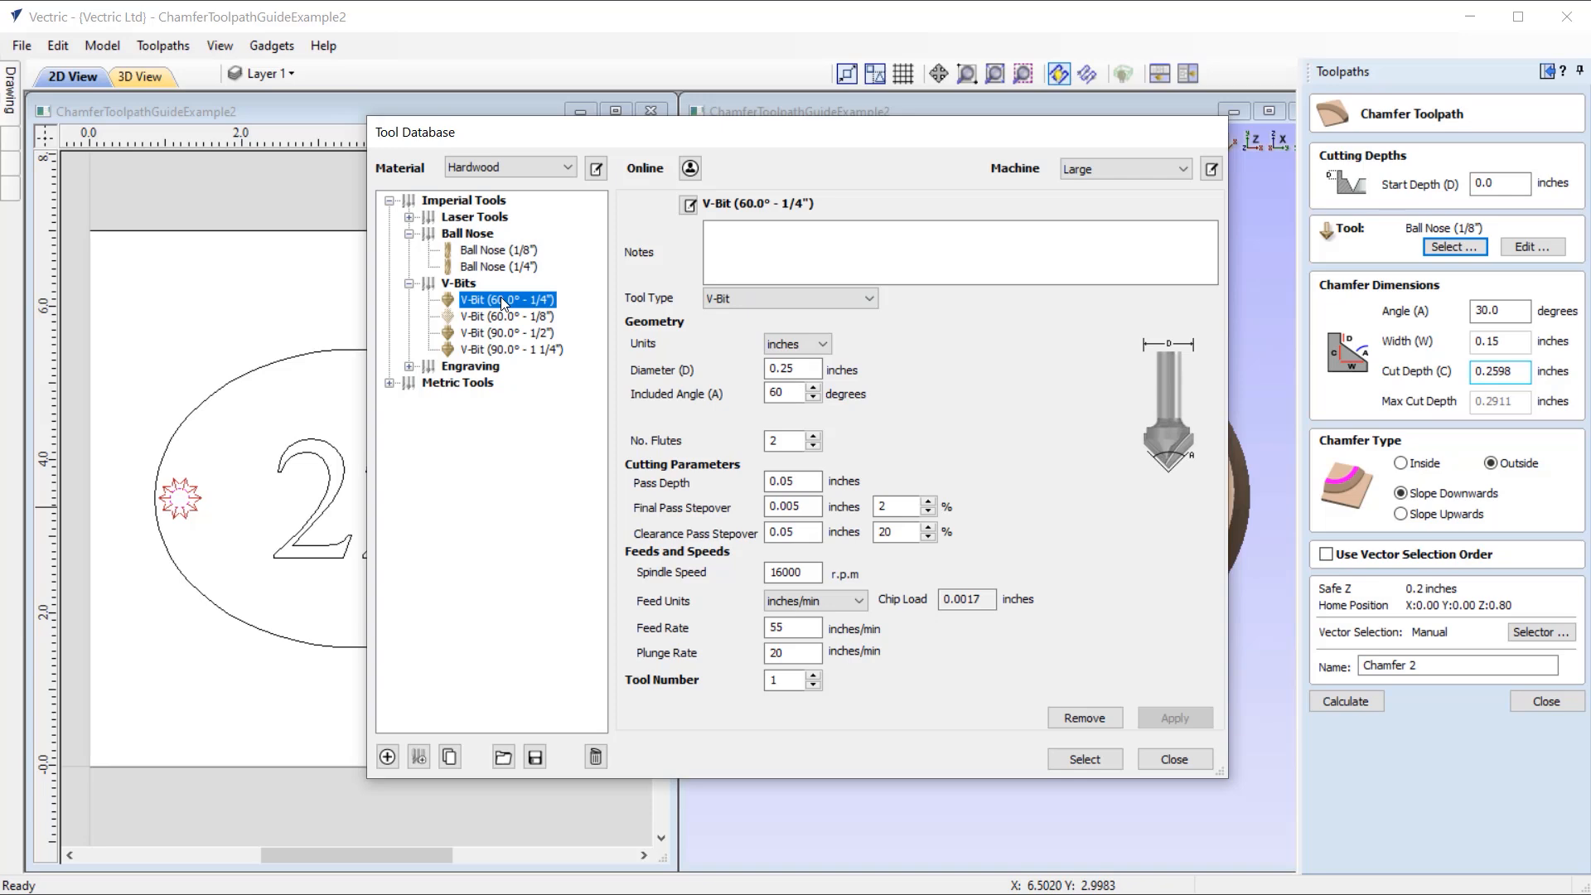
left_click(1084, 759)
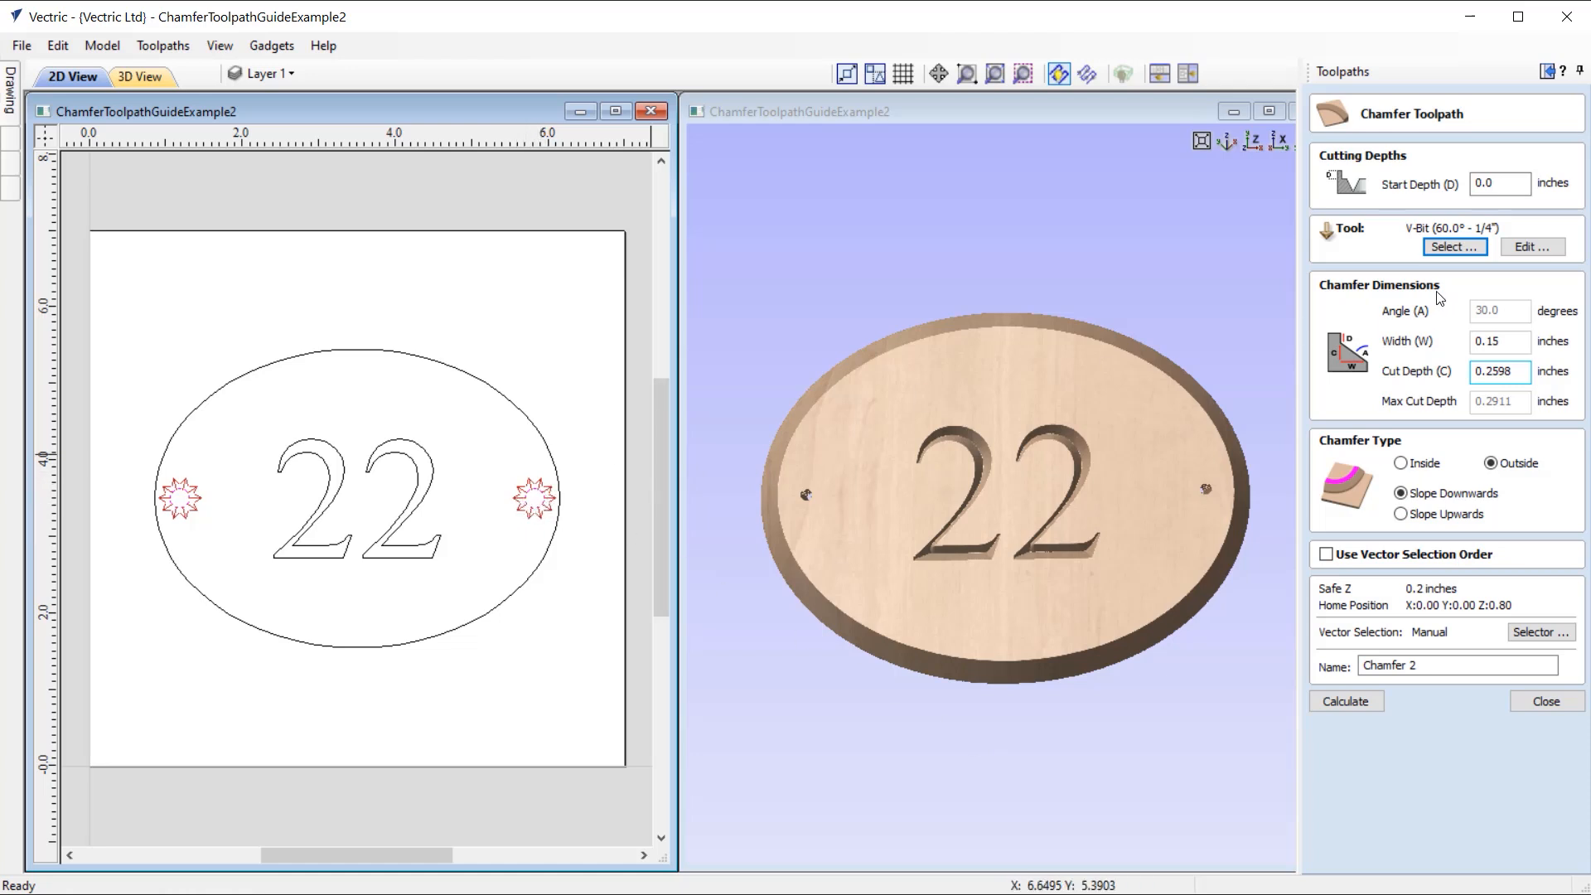
Step: Set the chamfer width to 0.125 inches and the V-bit's pass depth to 0.217 inches
left_click(1486, 345)
key("BackSpace")
type("12")
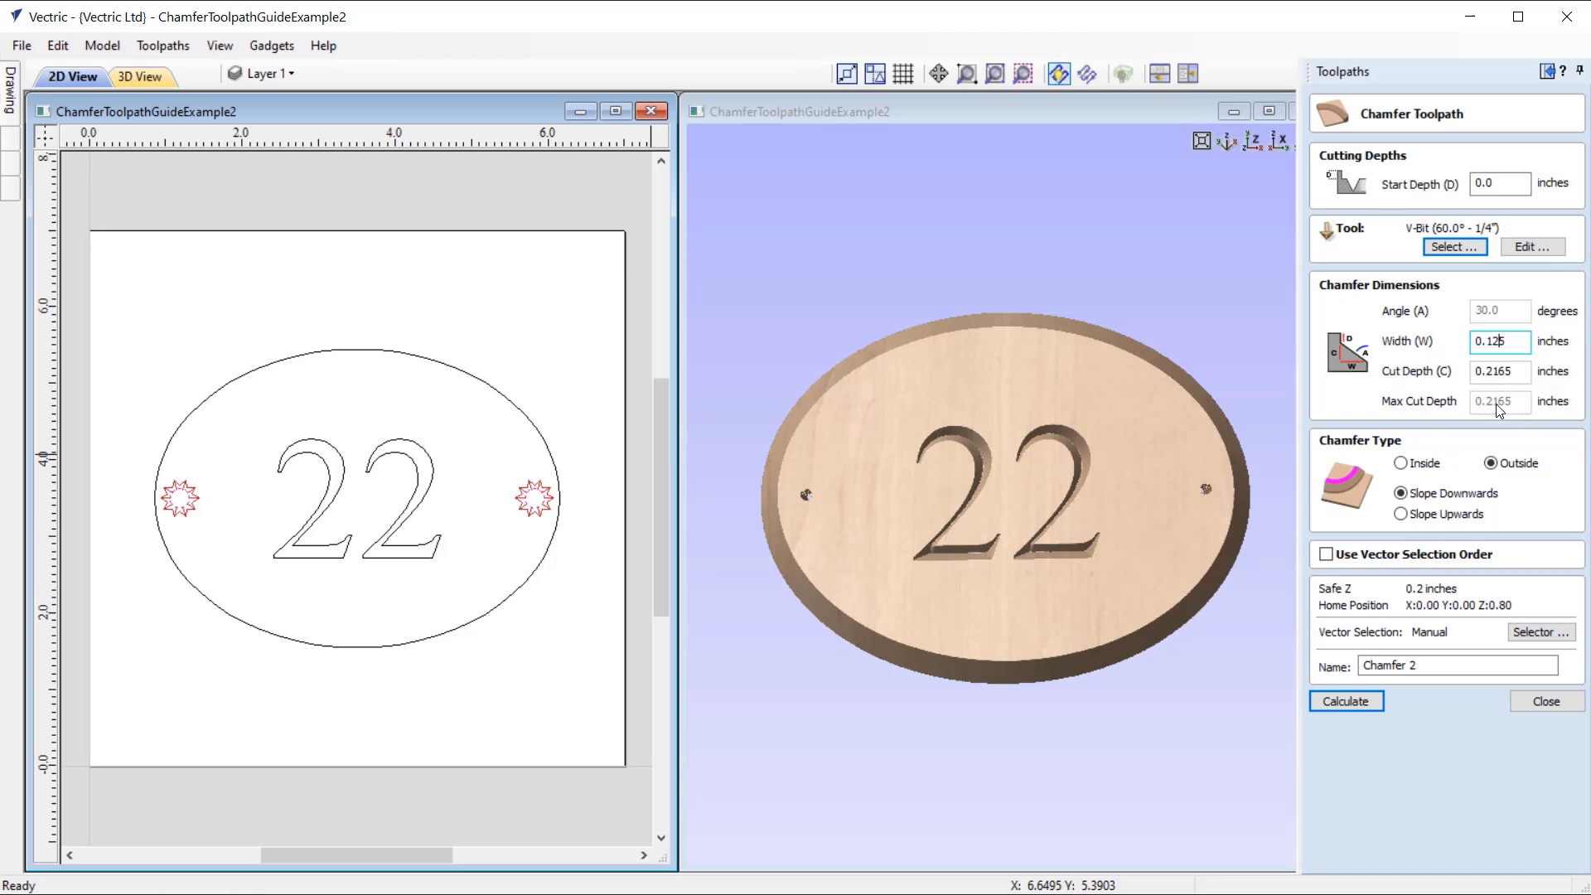
left_click(1540, 247)
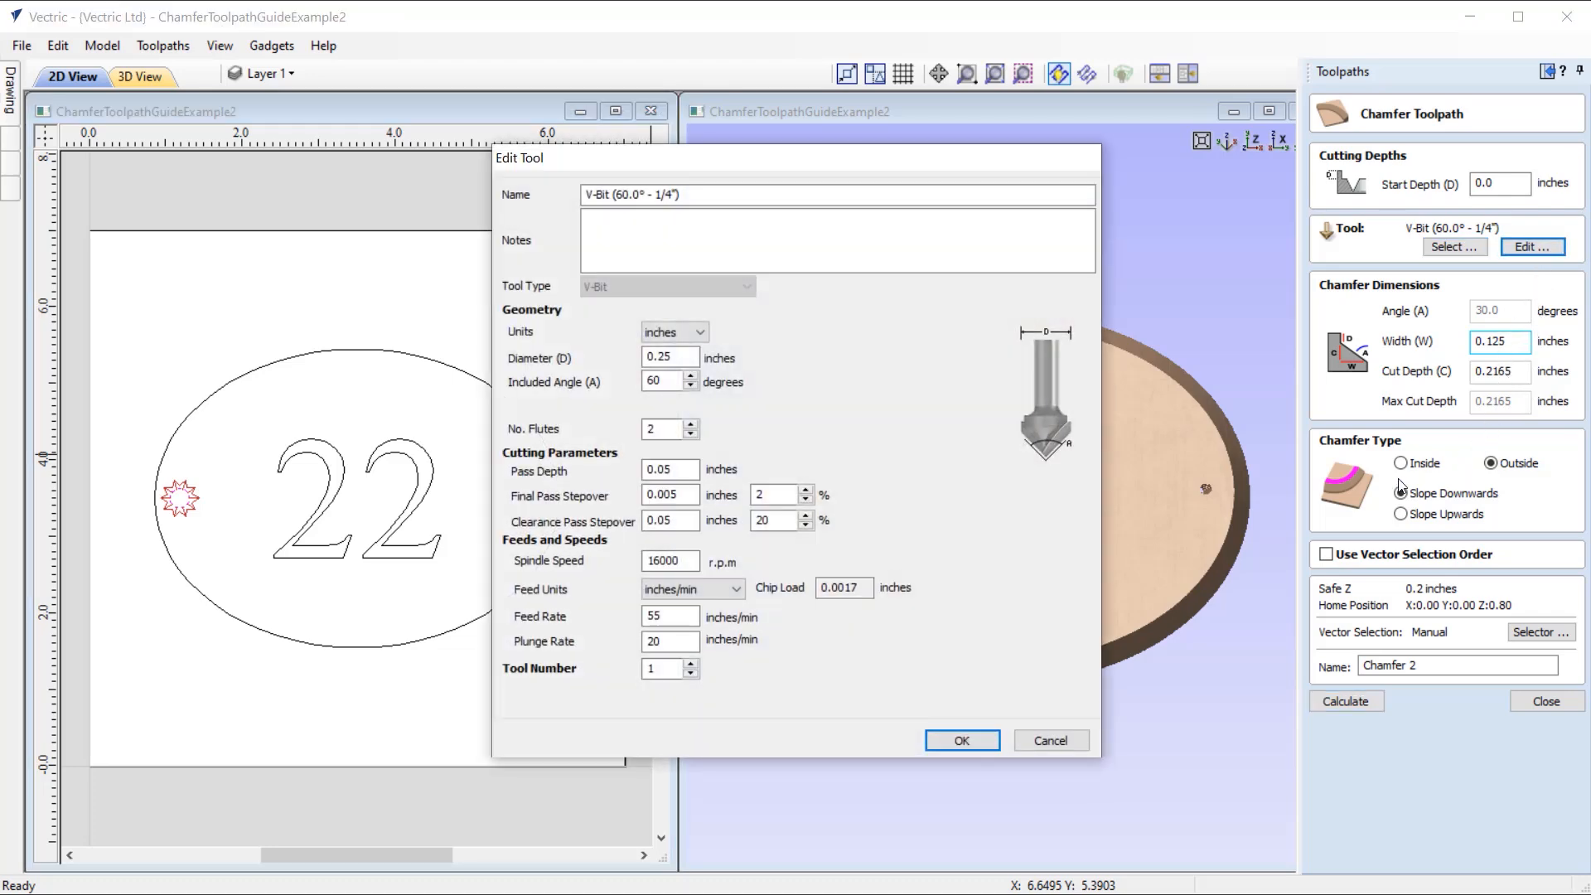
left_click_drag(656, 469, 699, 461)
type("217")
left_click(962, 741)
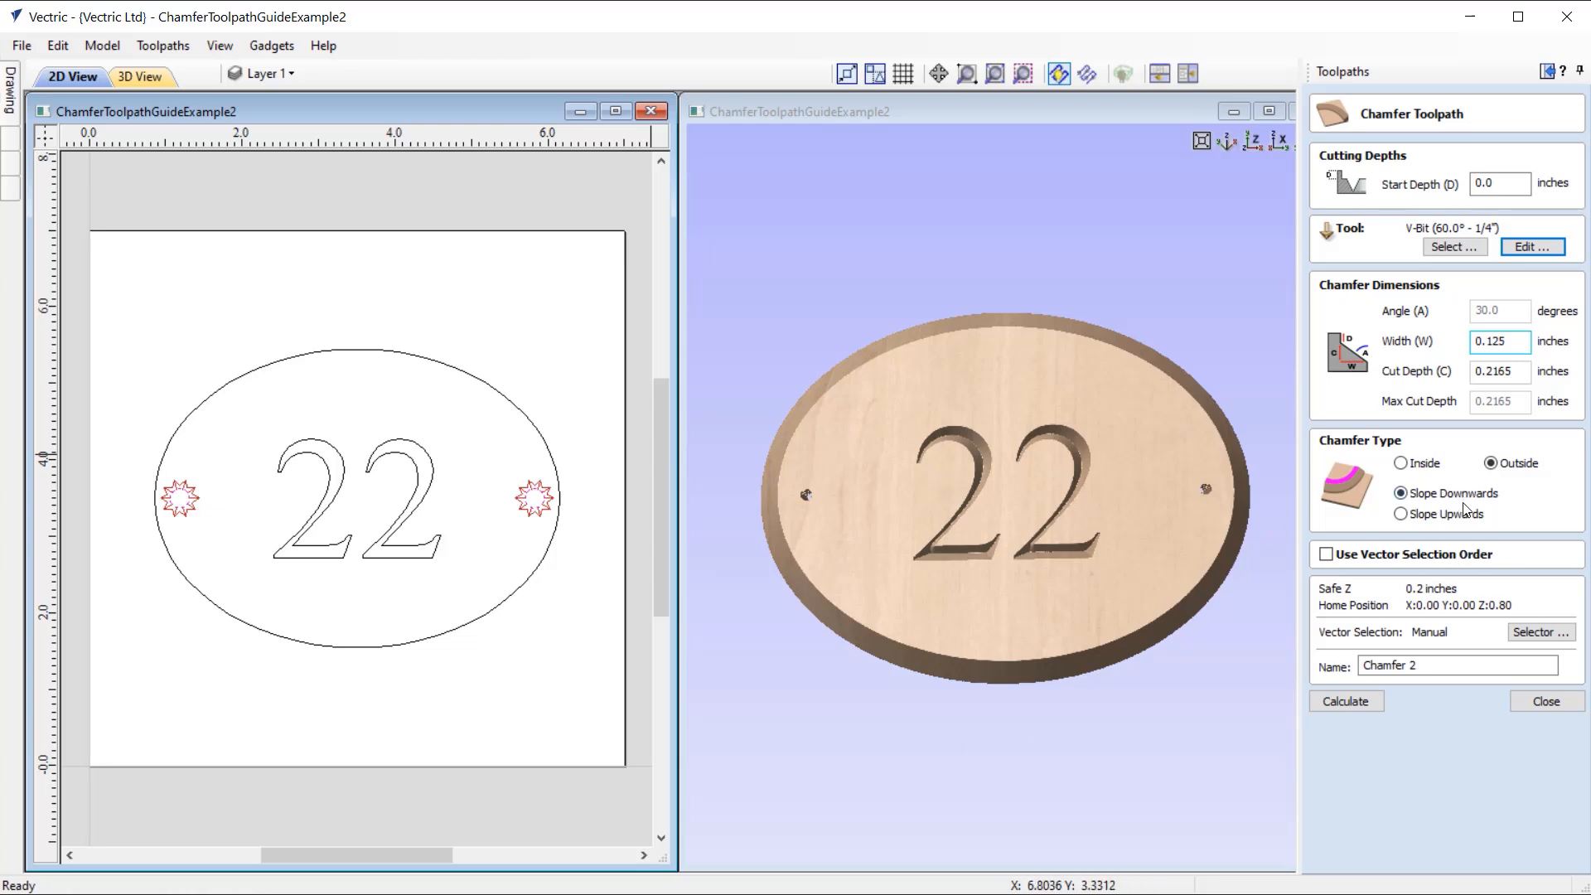
Step: Set the chamfer type to Inside with Slope Downwards and calculate the toolpath for the holes
left_click(1424, 469)
left_click(1424, 470)
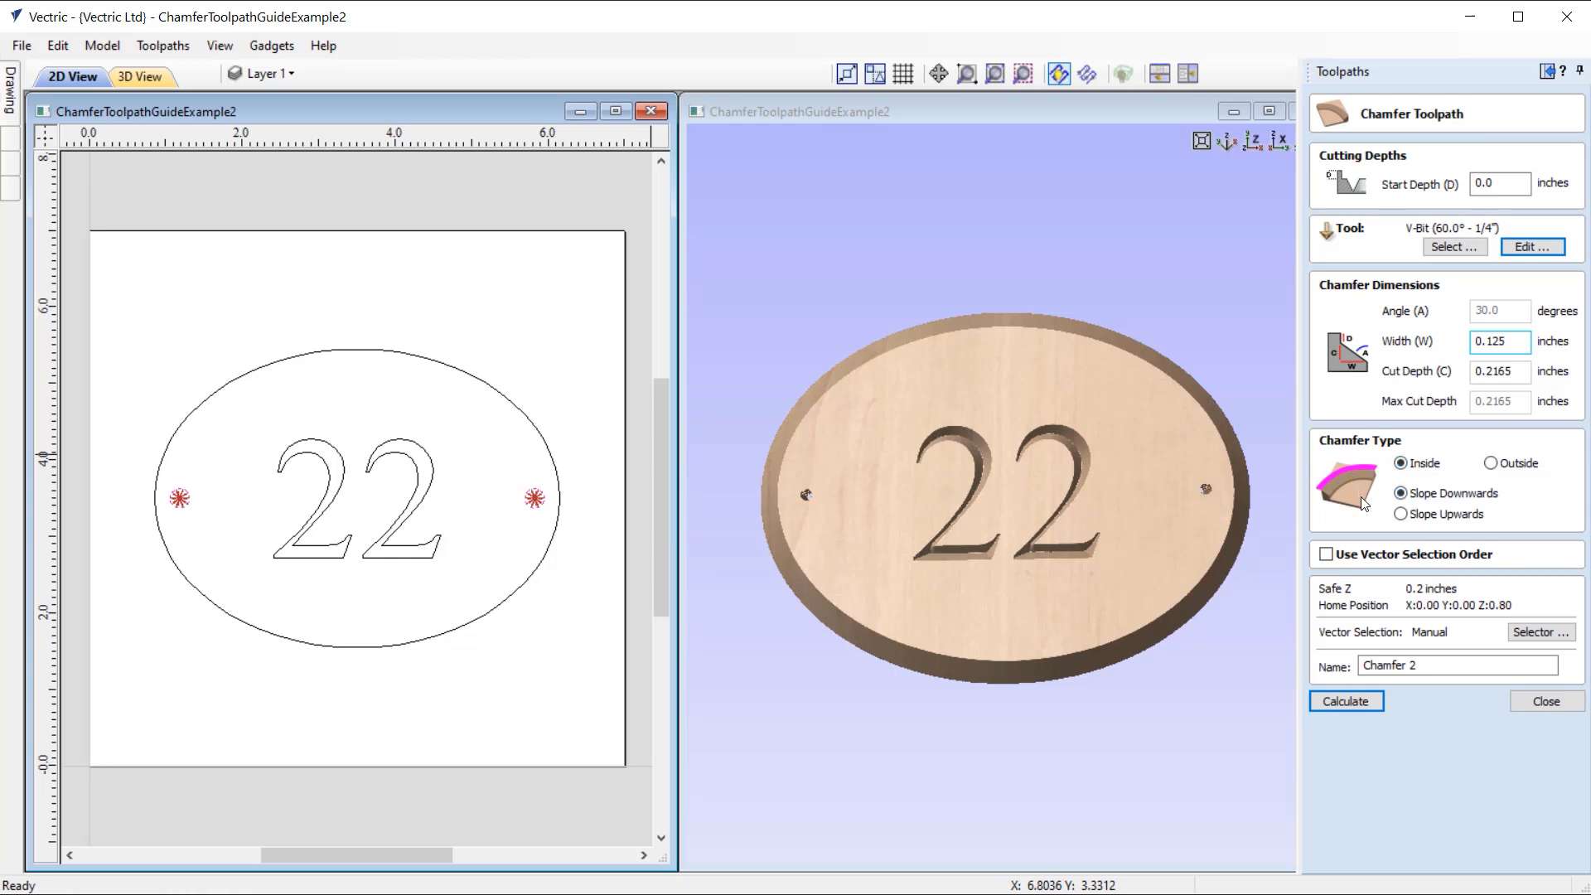
left_click(1356, 704)
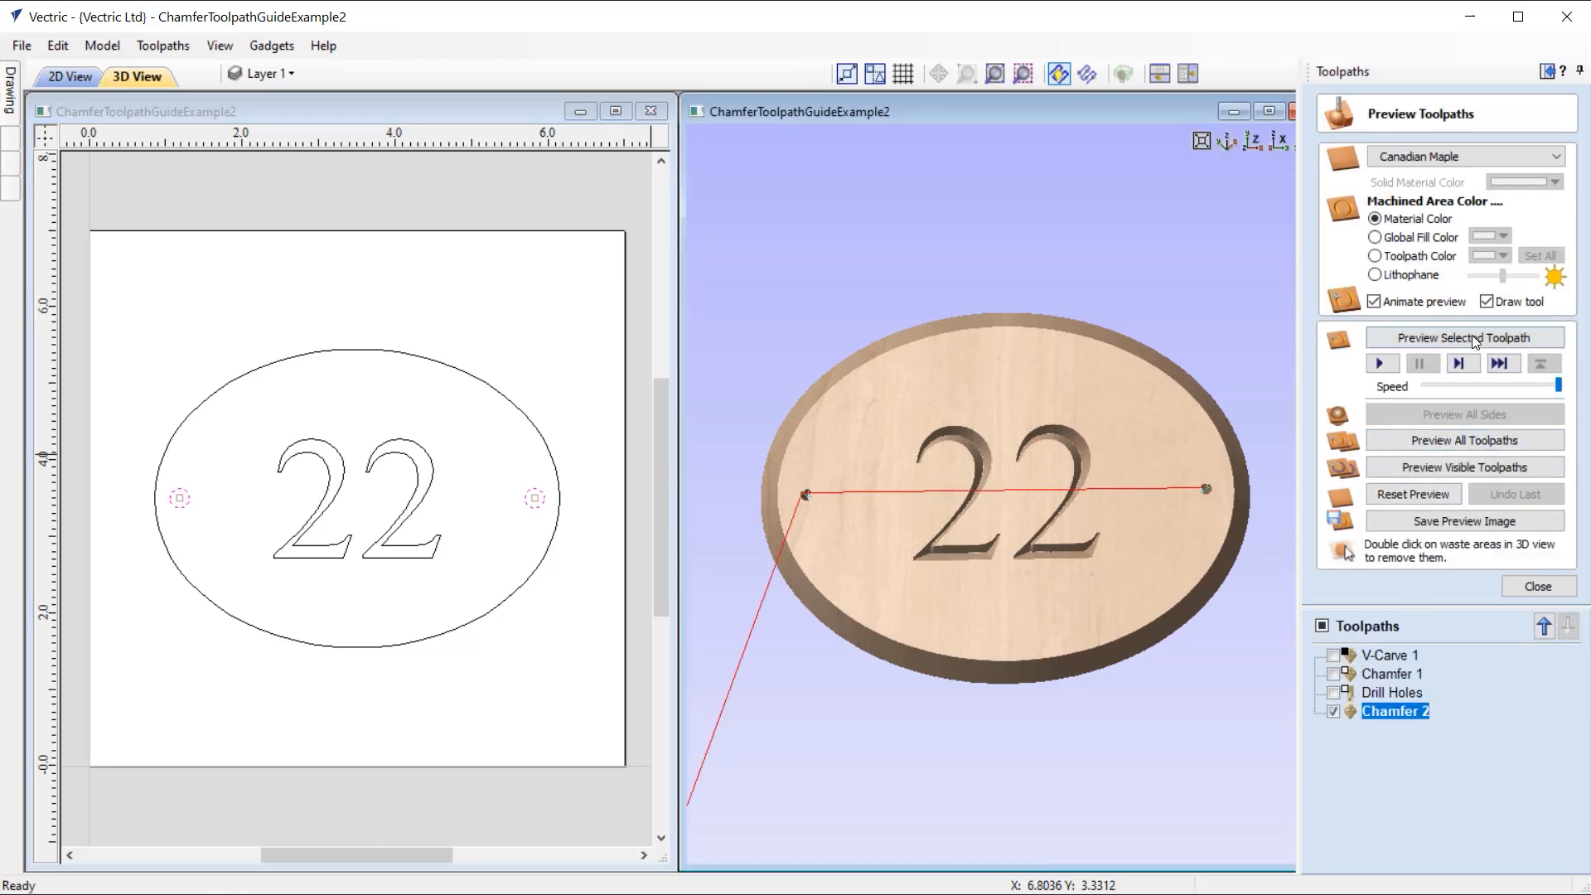
Step: Preview the Chamfer 2 toolpath, inspect the countersunk holes in the 3D view, and leave the preview
left_click_drag(1182, 522, 1062, 360)
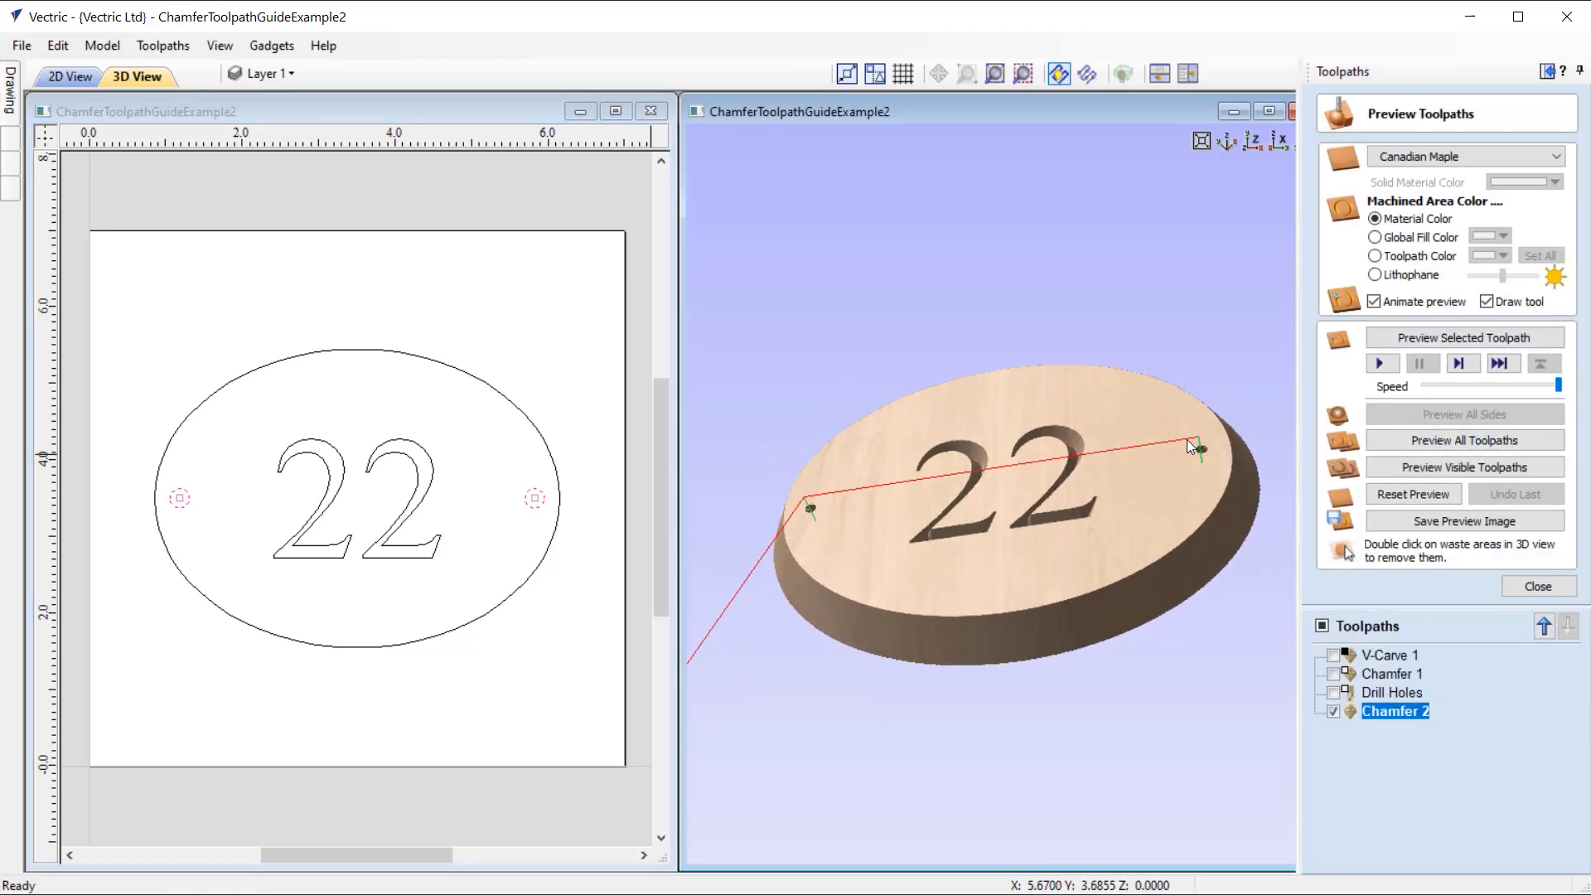
left_click_drag(1151, 530, 1276, 470)
left_click(1465, 338)
left_click_drag(1055, 509, 1061, 552)
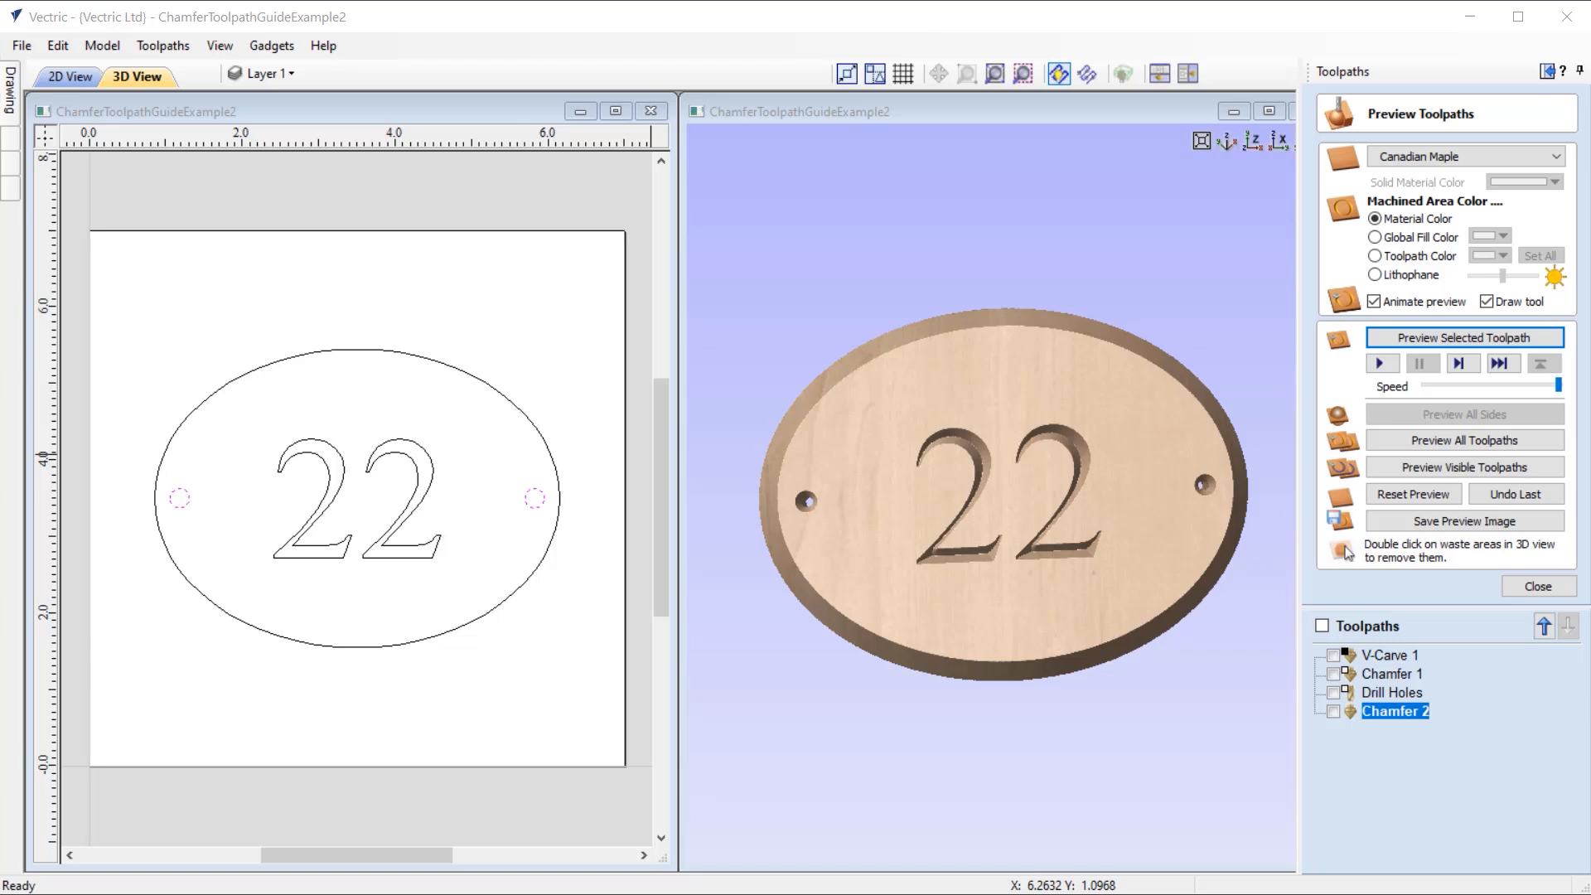
left_click(1538, 586)
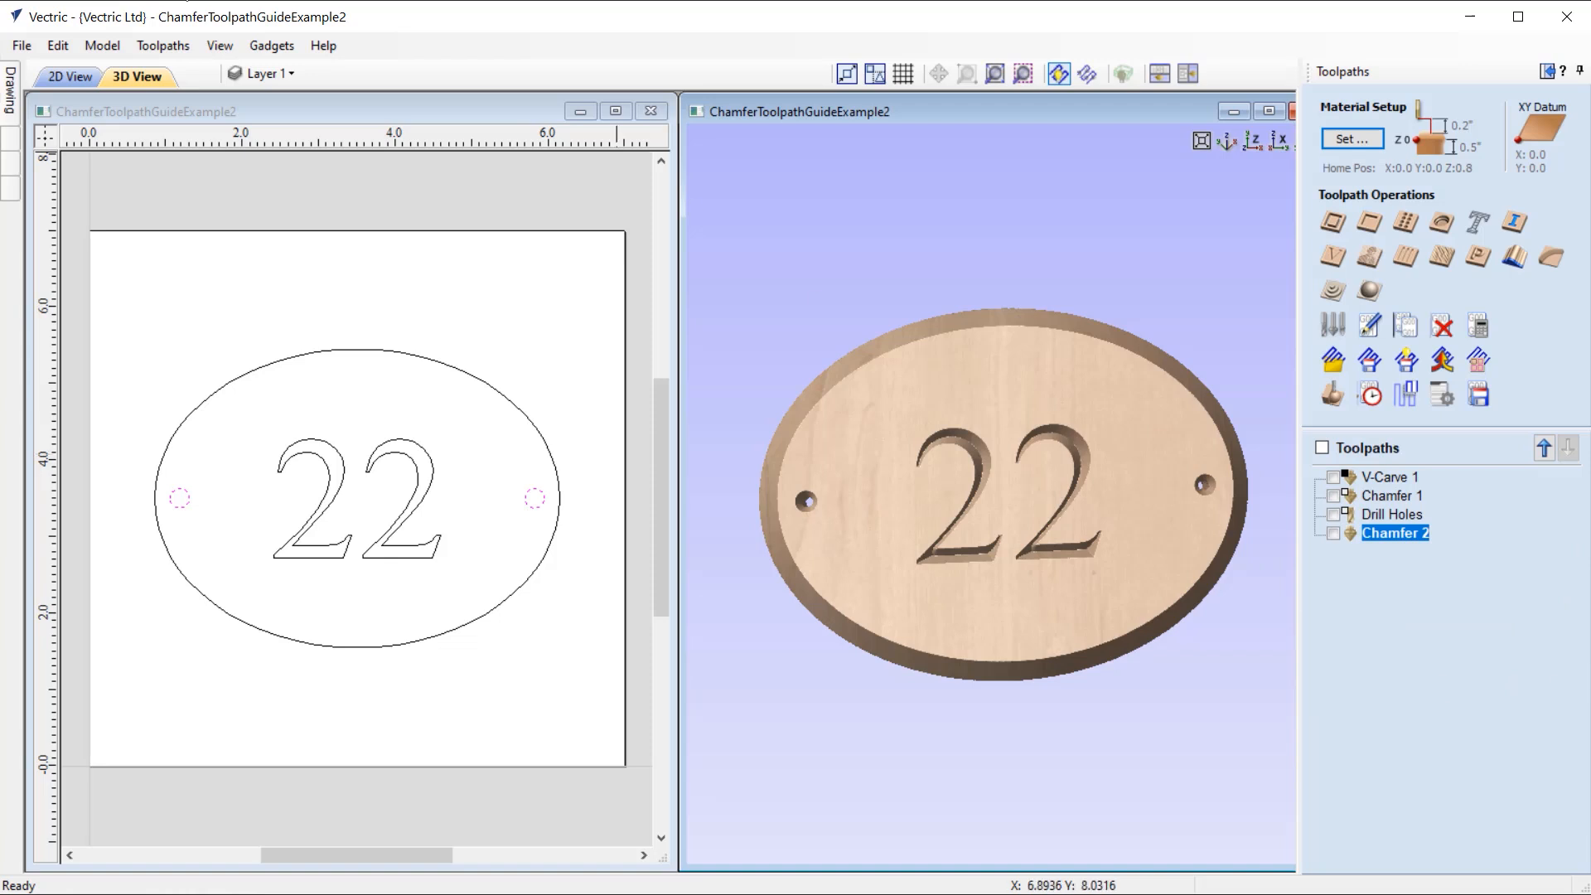
Step: Save and close the oval house sign file
left_click(22, 46)
left_click(103, 162)
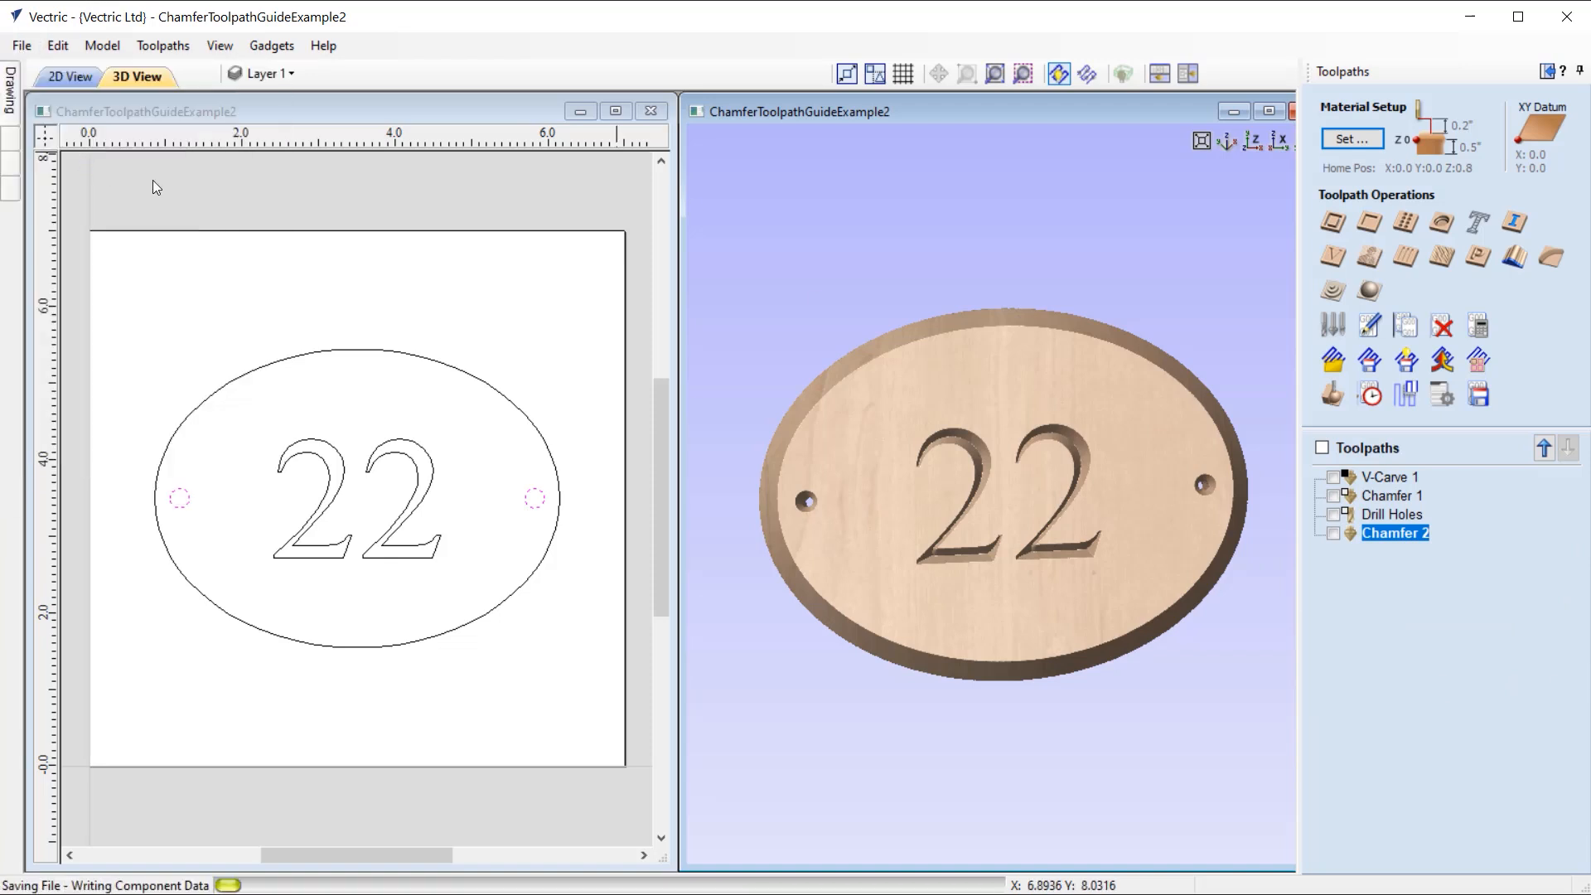
left_click(22, 46)
left_click(77, 129)
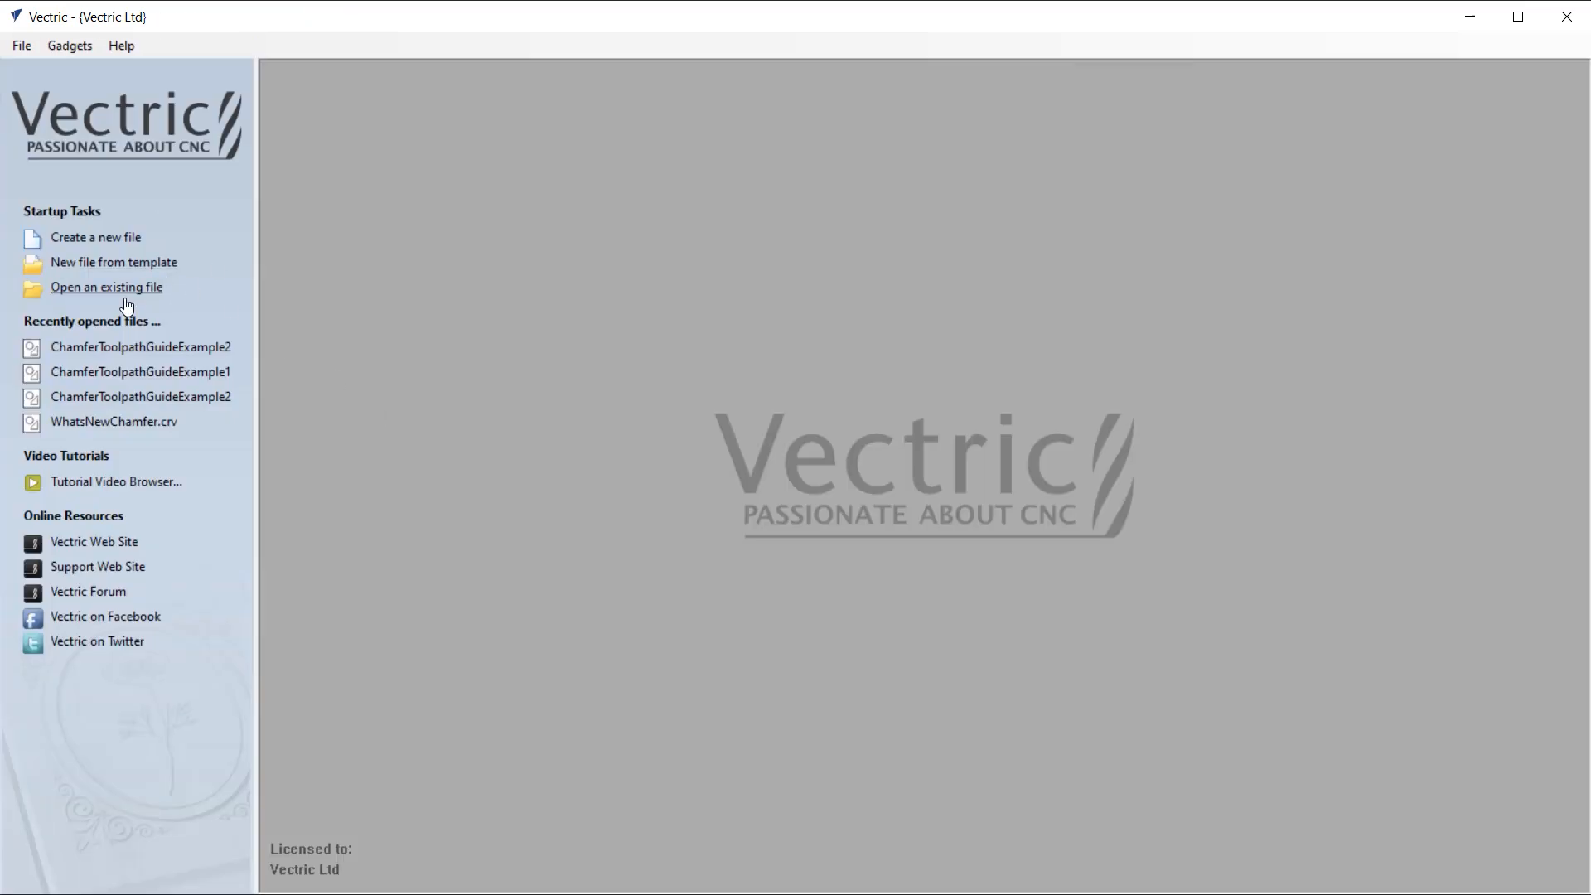
Step: Open the recent file ChamferToolpathGuideExample1 and start a new chamfer toolpath
left_click(166, 373)
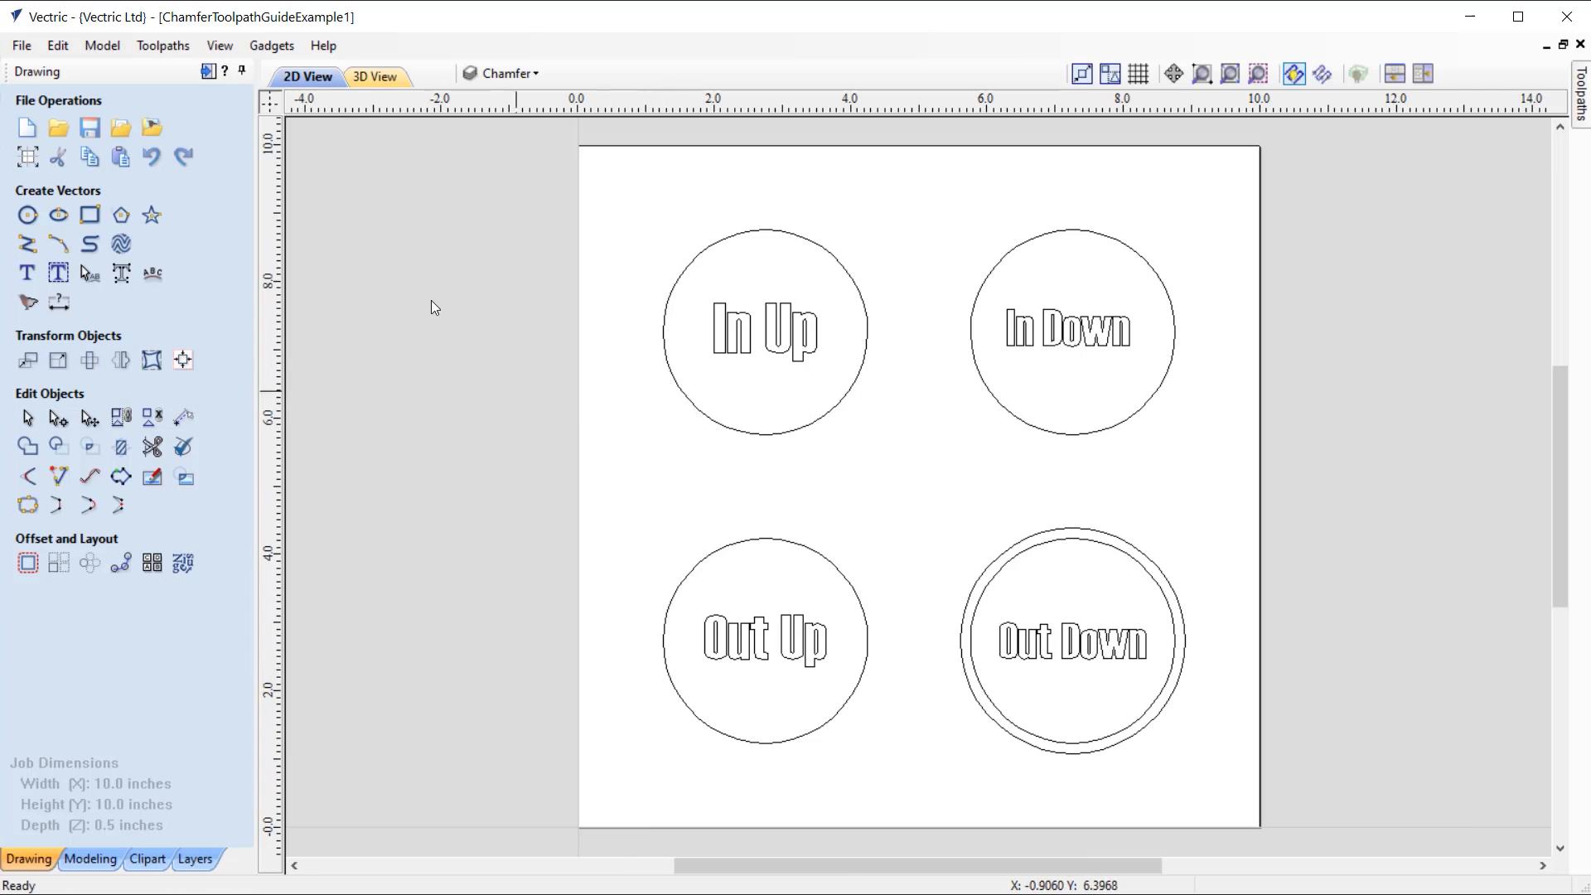
left_click(208, 71)
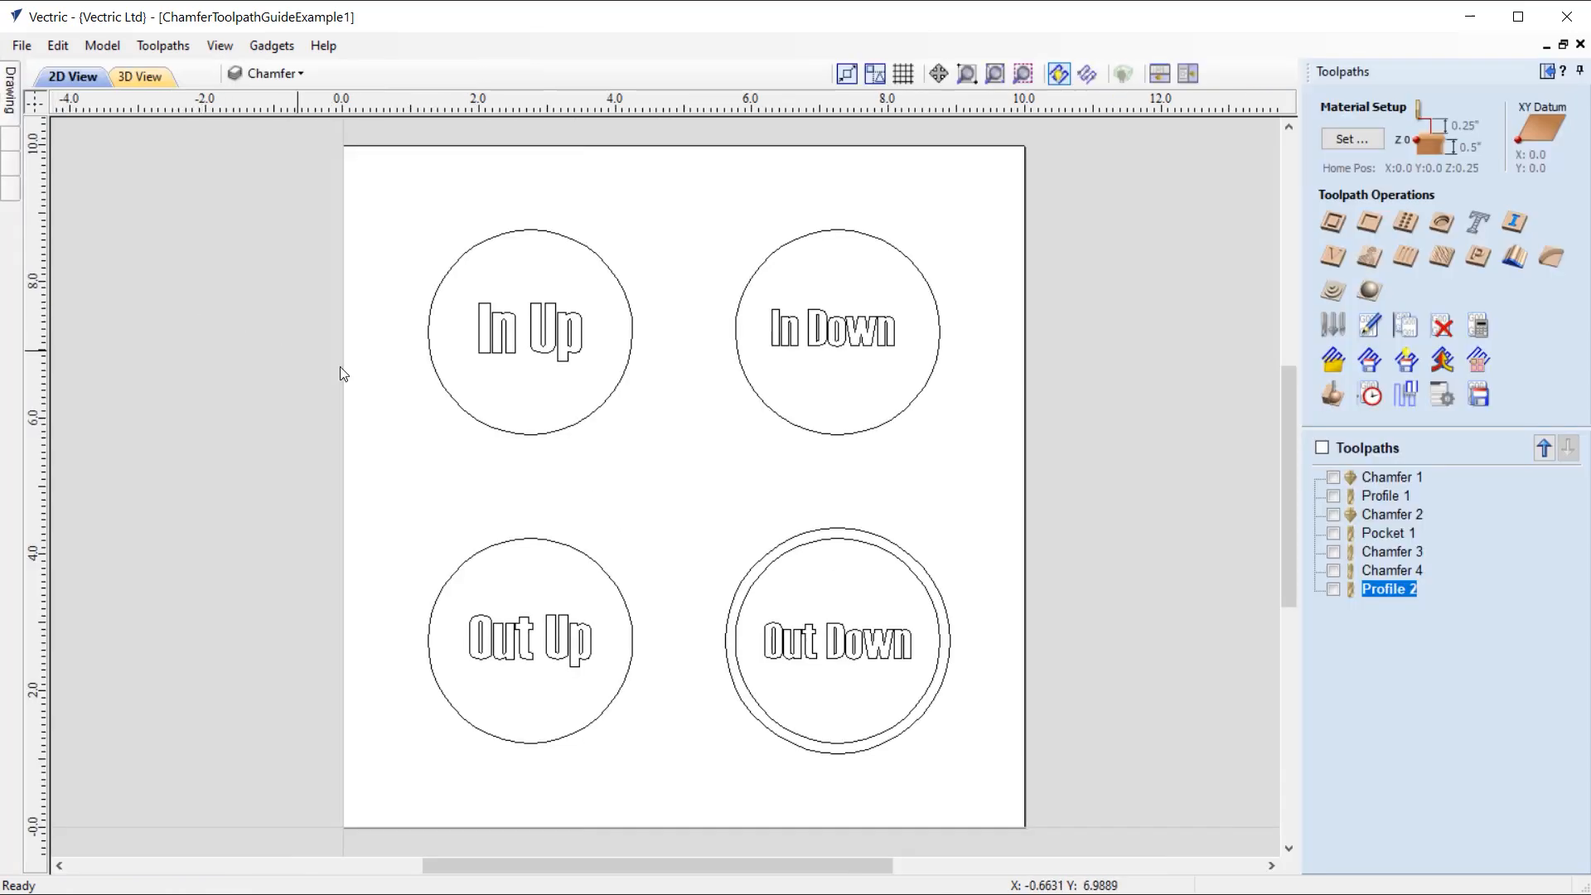
left_click(1550, 257)
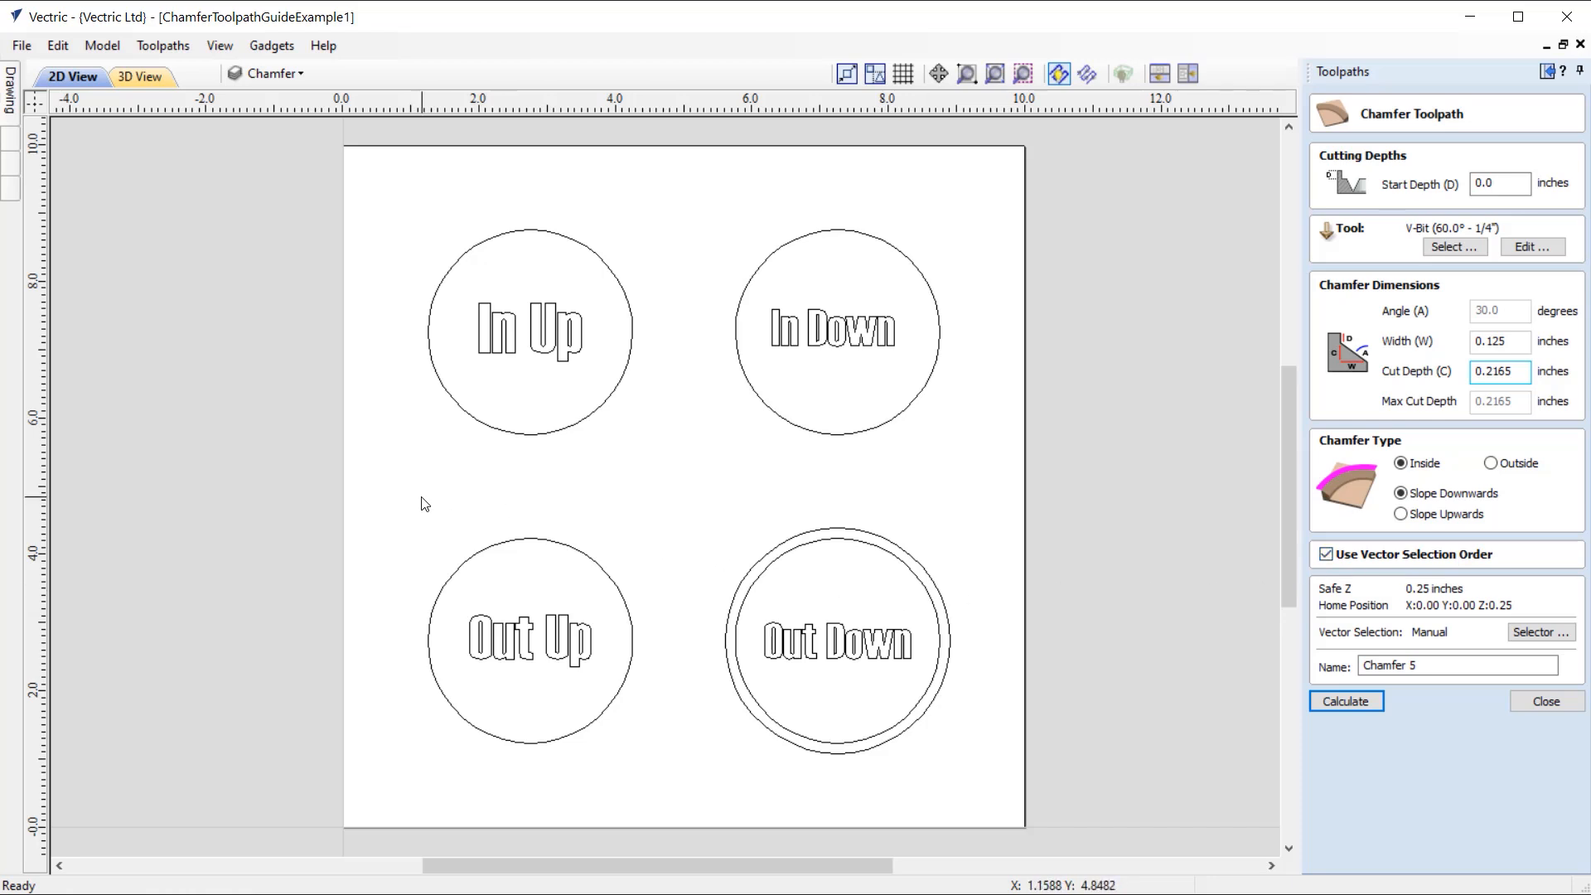
Step: Select the circles in the order Out Up, inner Out Down, In Up, In Down, and calculate the chamfer using vector selection order
left_click(546, 545)
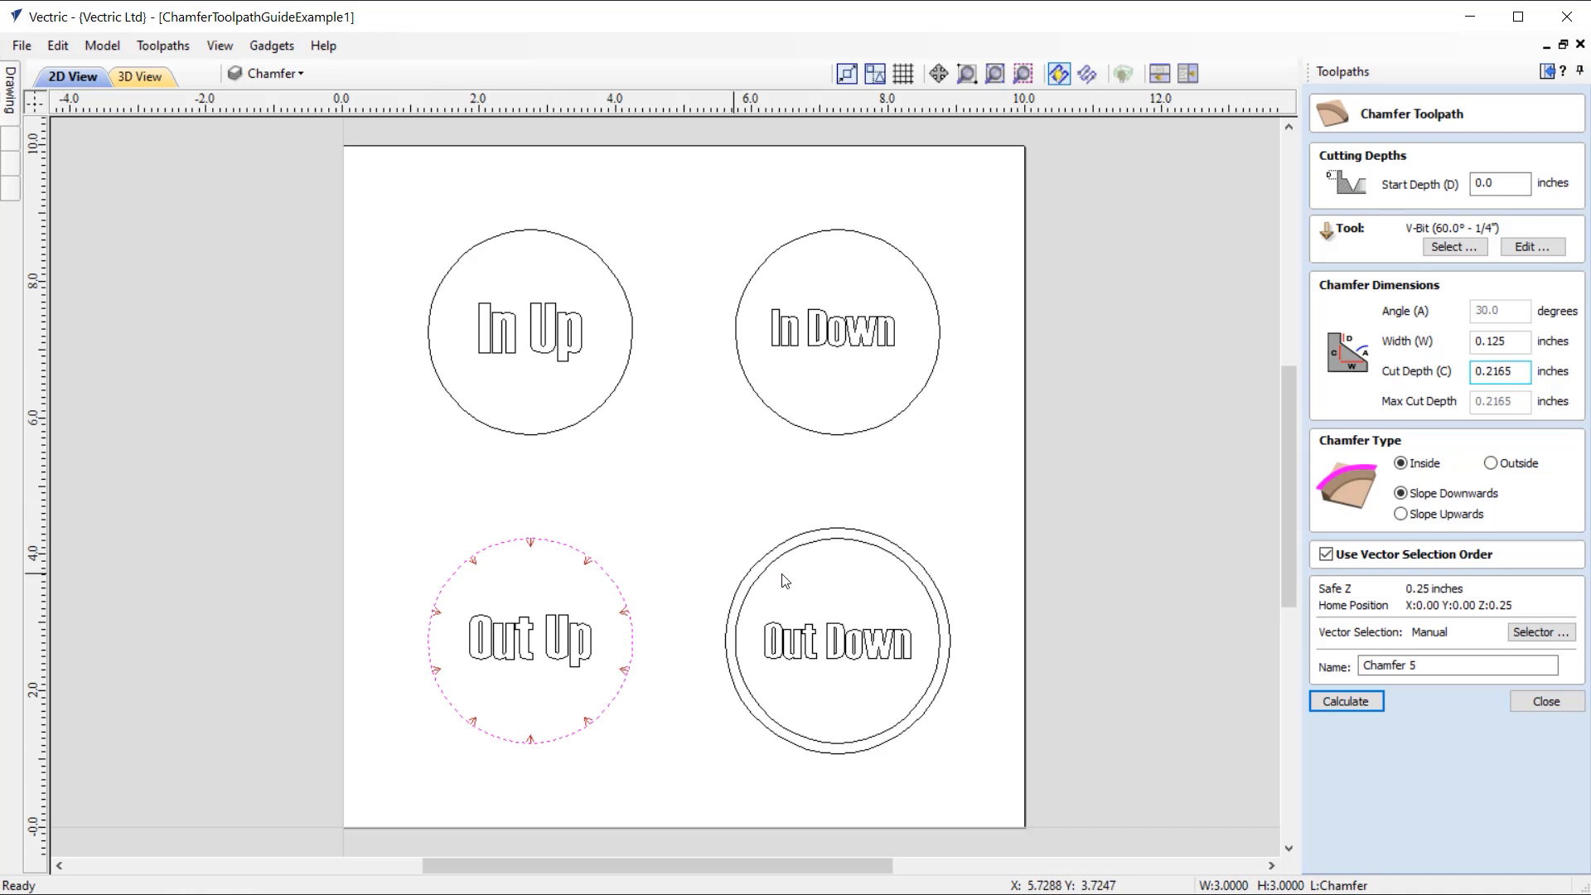
left_click(859, 546, "shift")
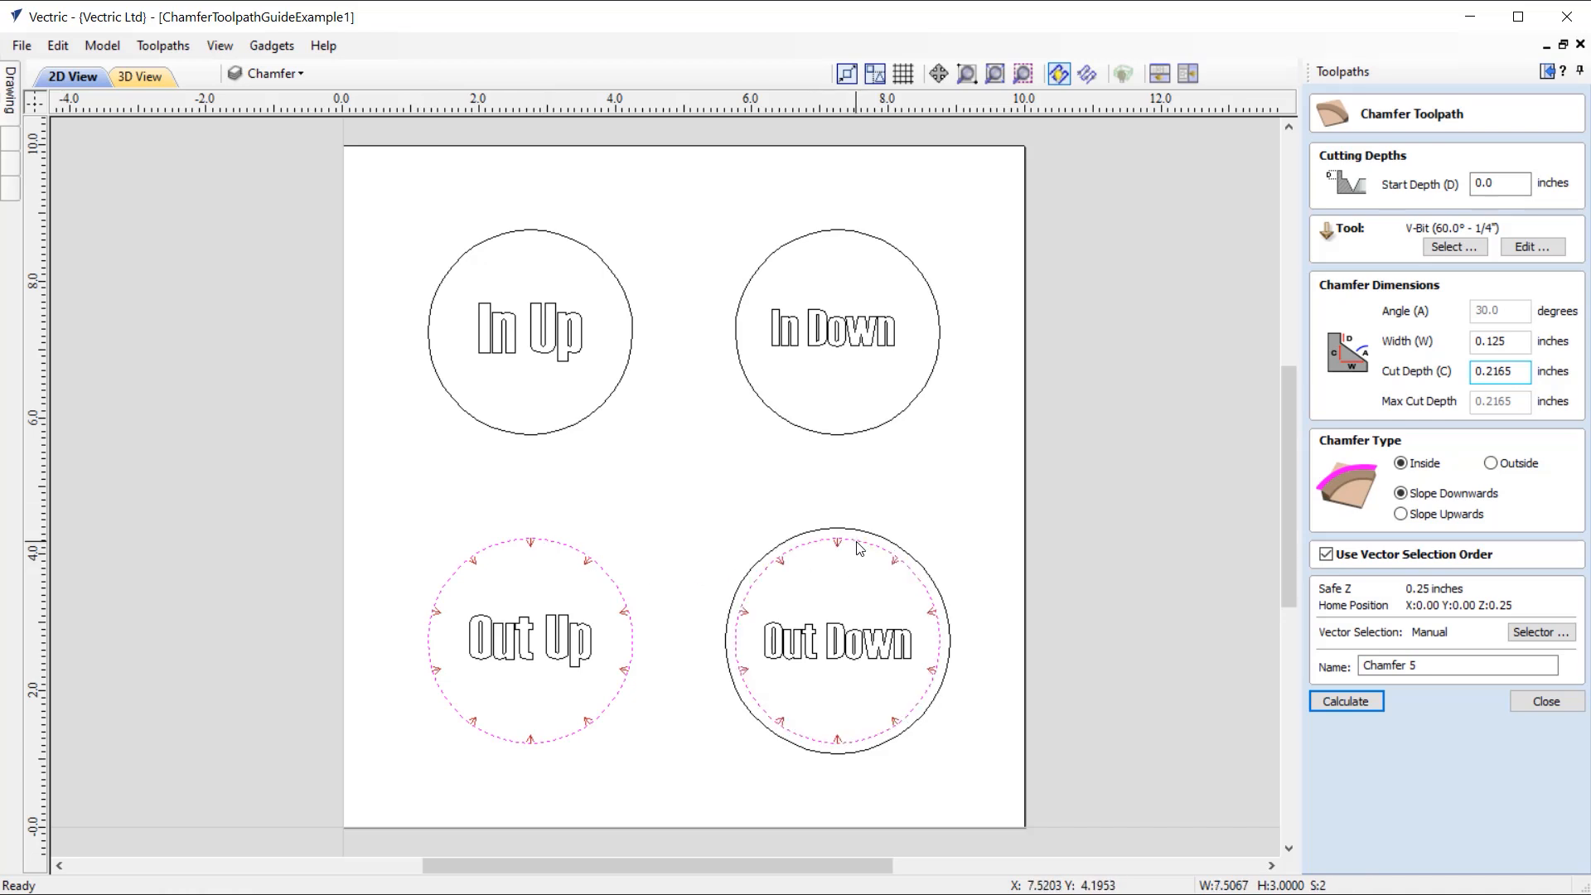
left_click(564, 434, "shift")
left_click(837, 437, "shift")
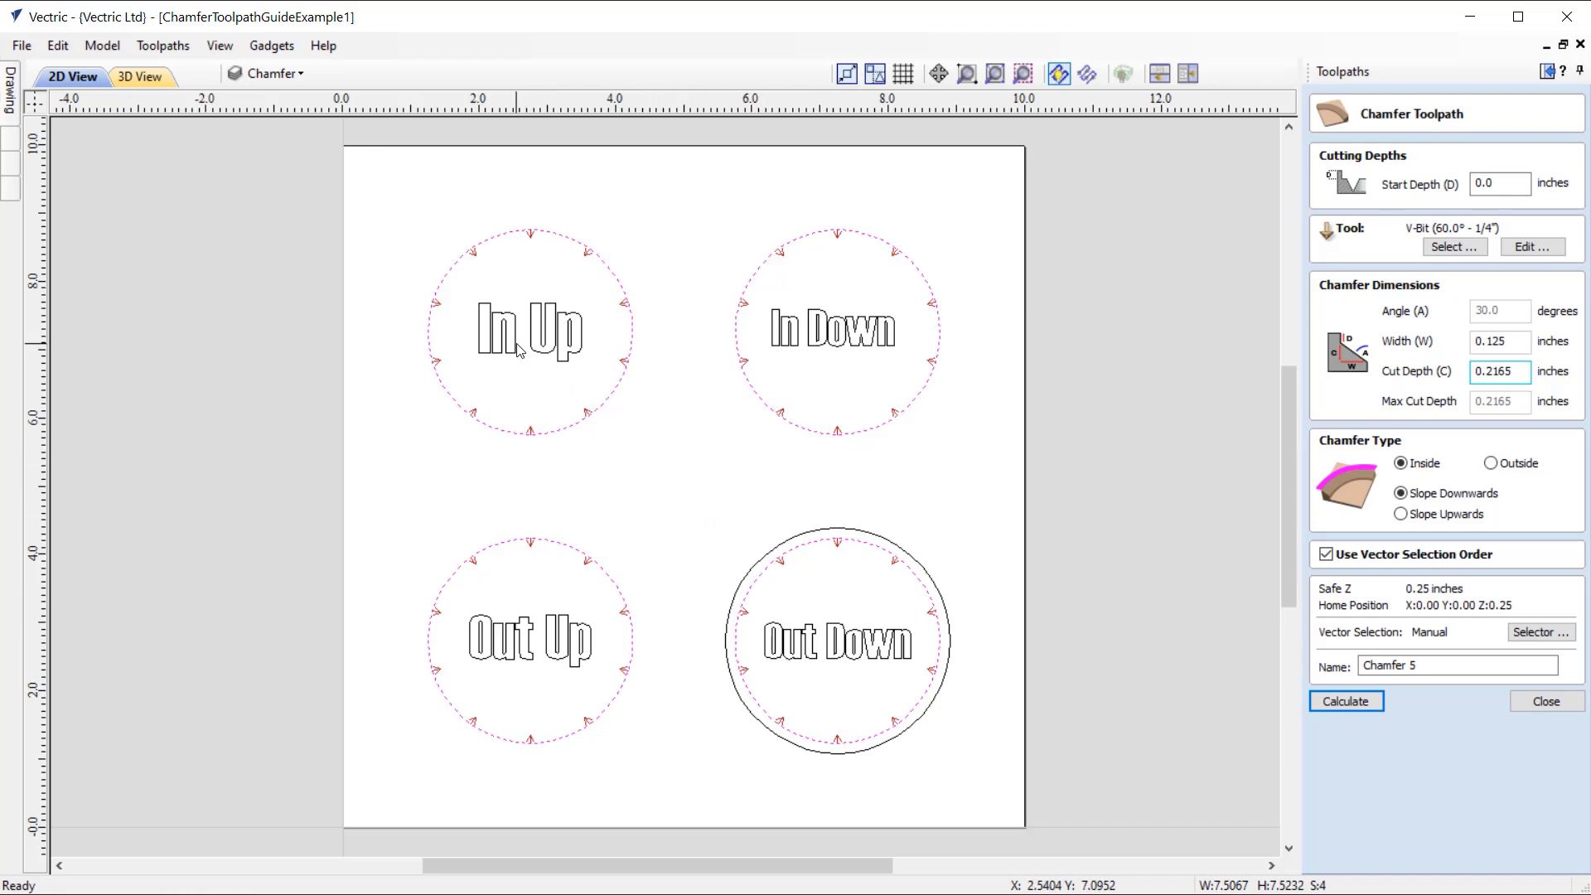
left_click(1350, 702)
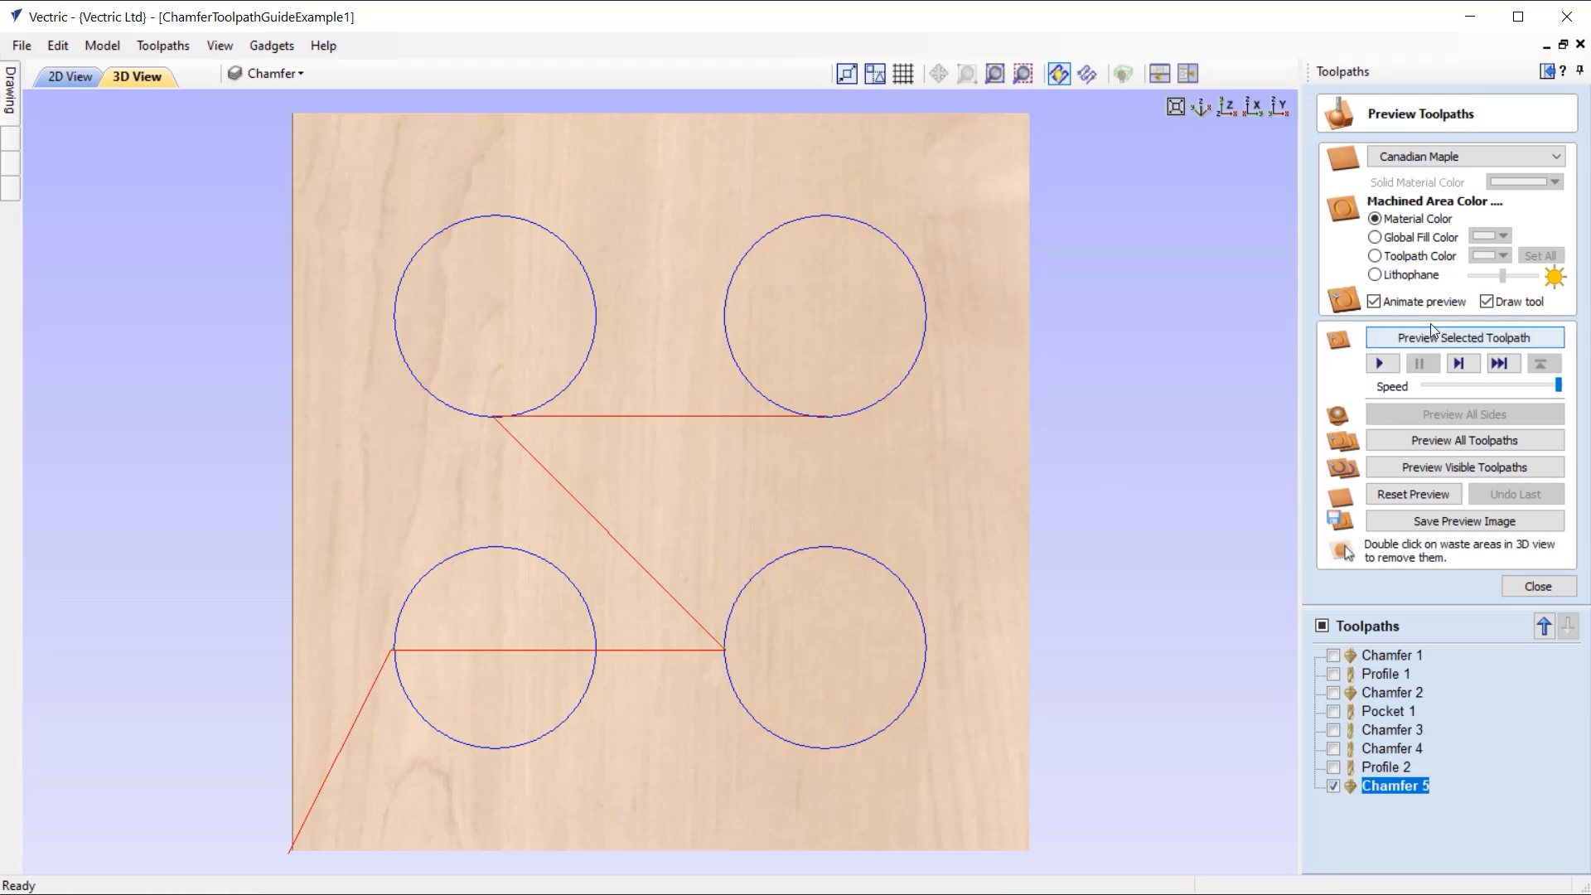
Step: Slow the simulation slightly and preview the Chamfer 5 toolpath to check the order in which the four circles are cut
left_click(1504, 387)
left_click(1551, 384)
left_click(1509, 339)
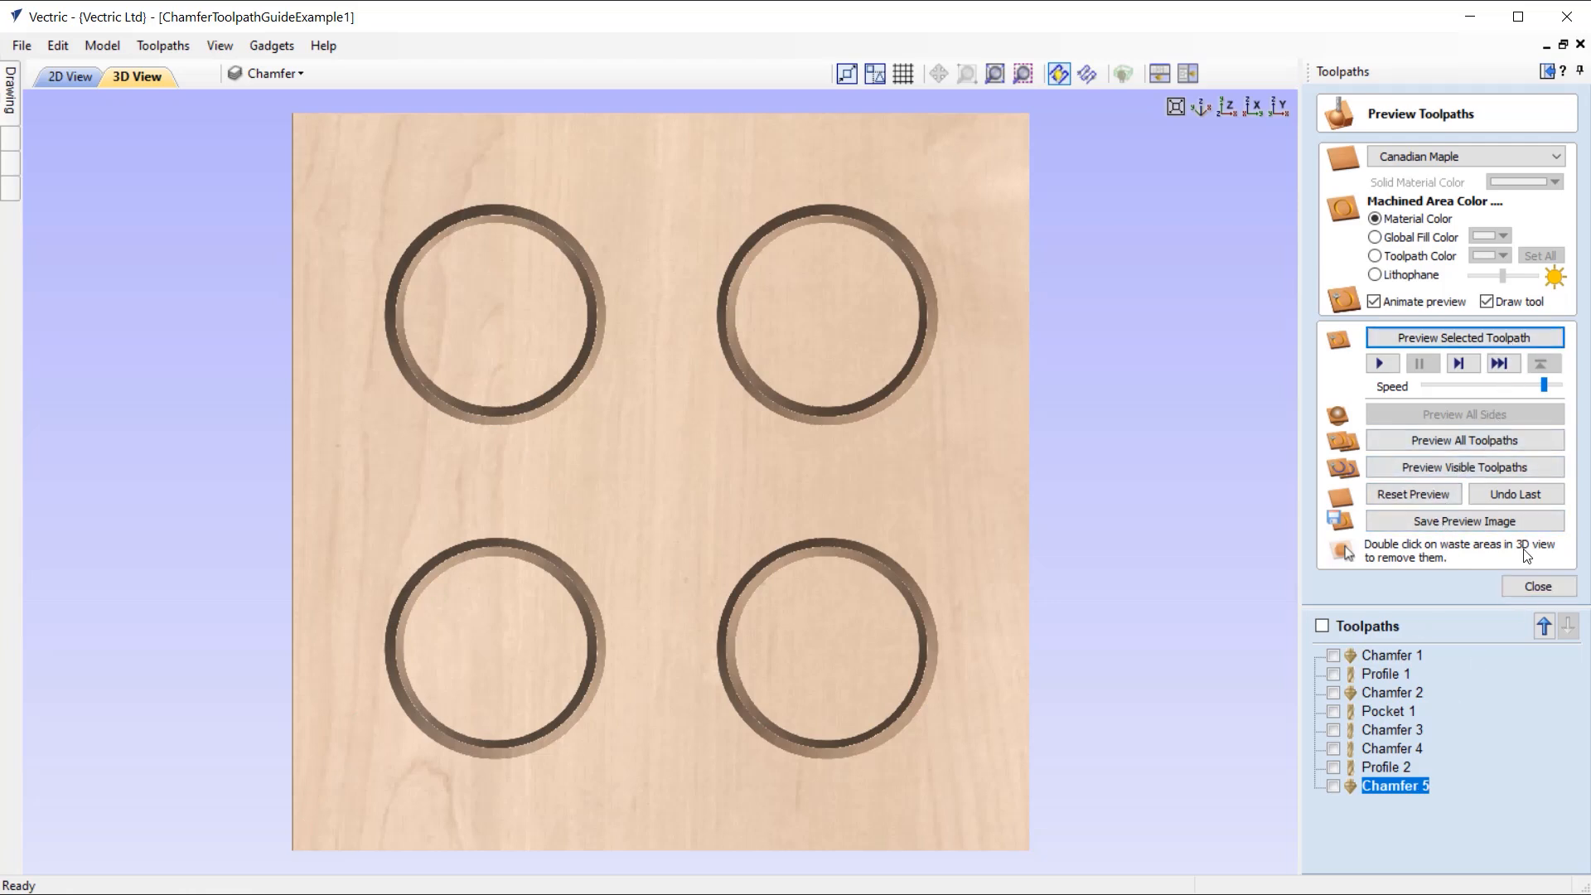
Step: Undo the last toolpath preview, delete the Chamfer 5 toolpath, and leave the preview
left_click(1490, 499)
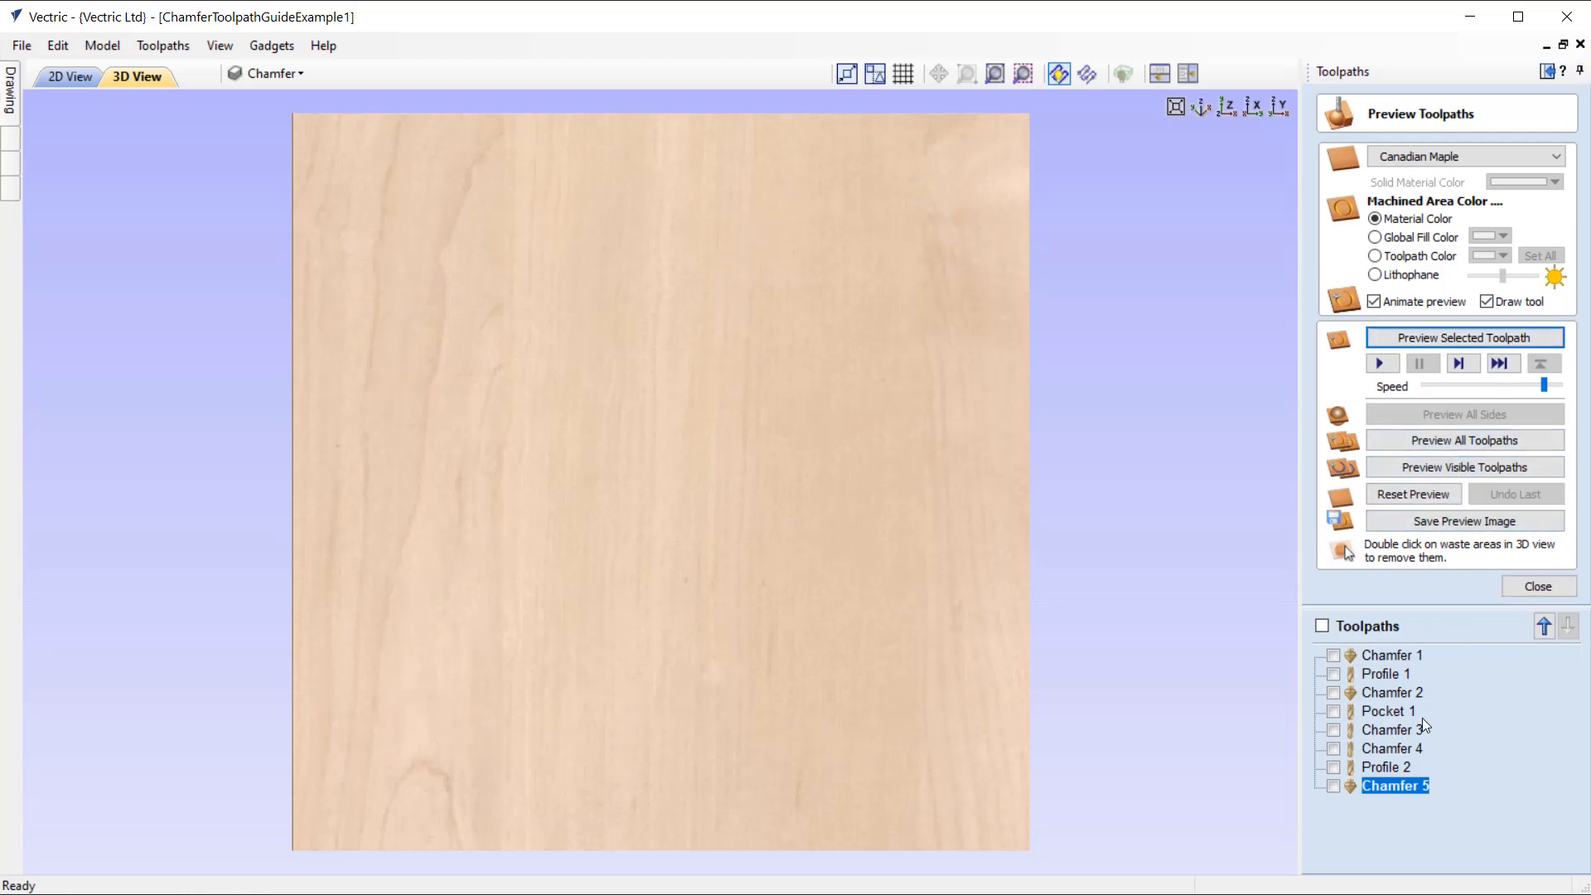
right_click(1405, 793)
mouse_move(1423, 782)
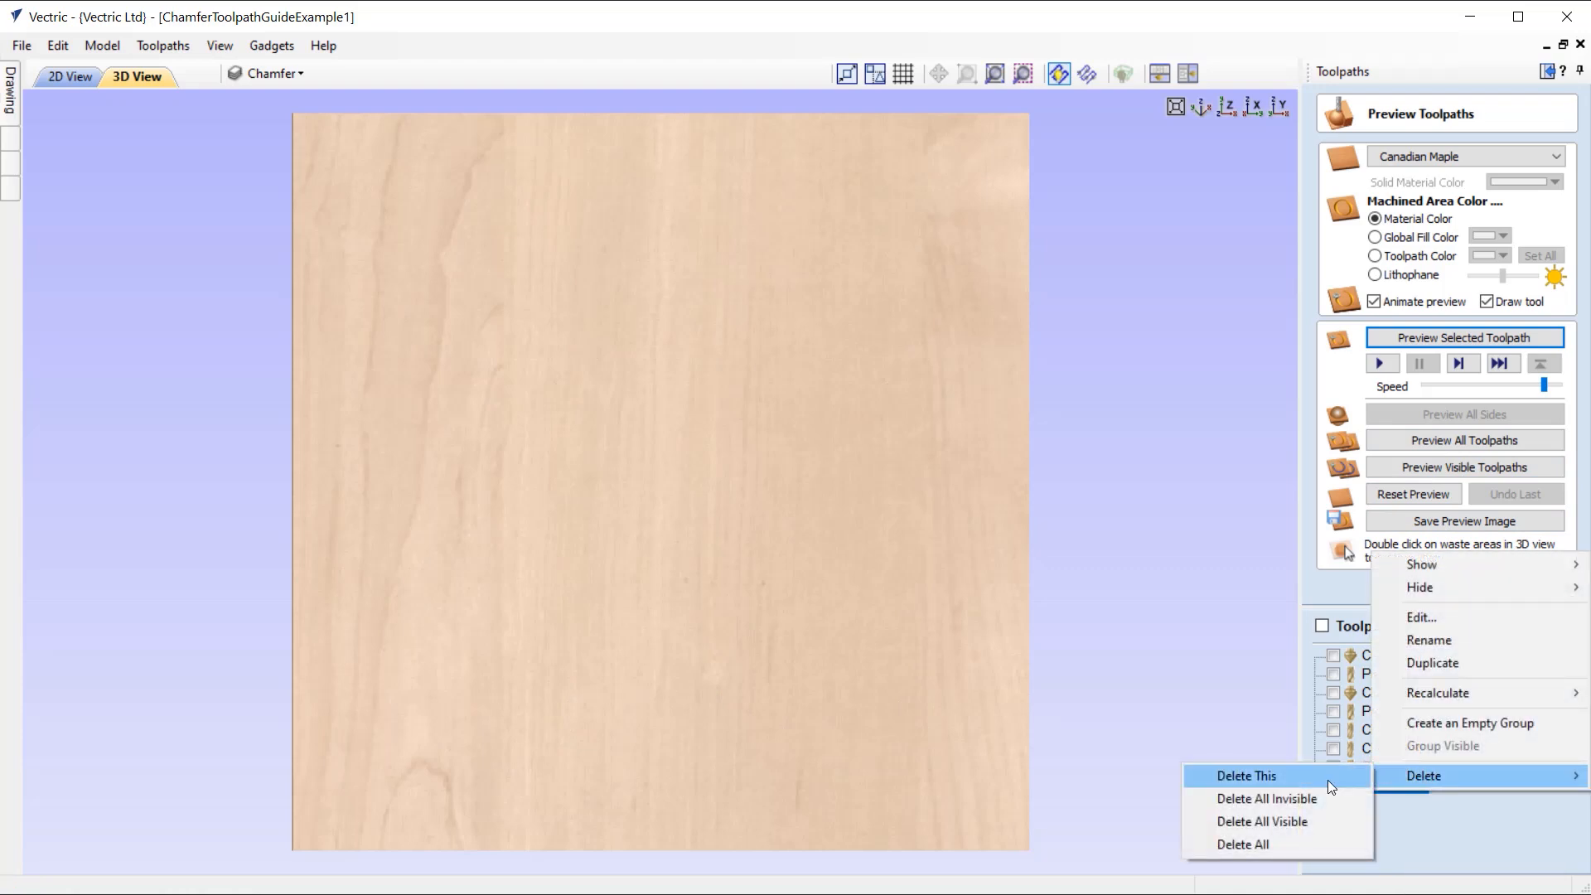
left_click(1235, 775)
left_click(1545, 587)
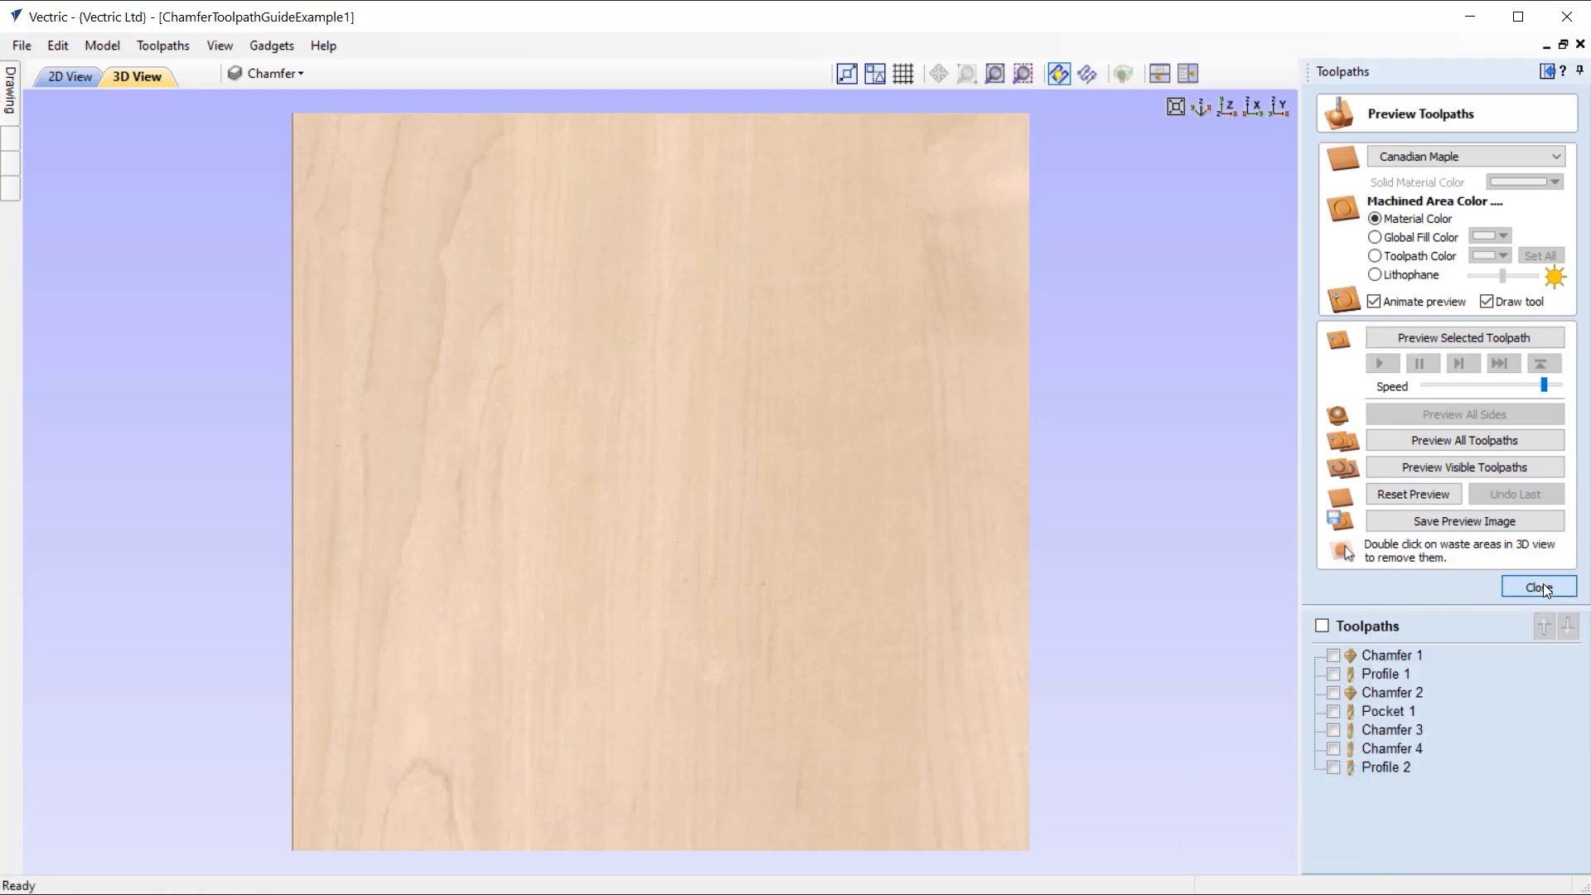
Step: Start another chamfer toolpath and examine the vector selector's vector-type and layer filters in the 2D view, closing it without choosing any
left_click(1554, 258)
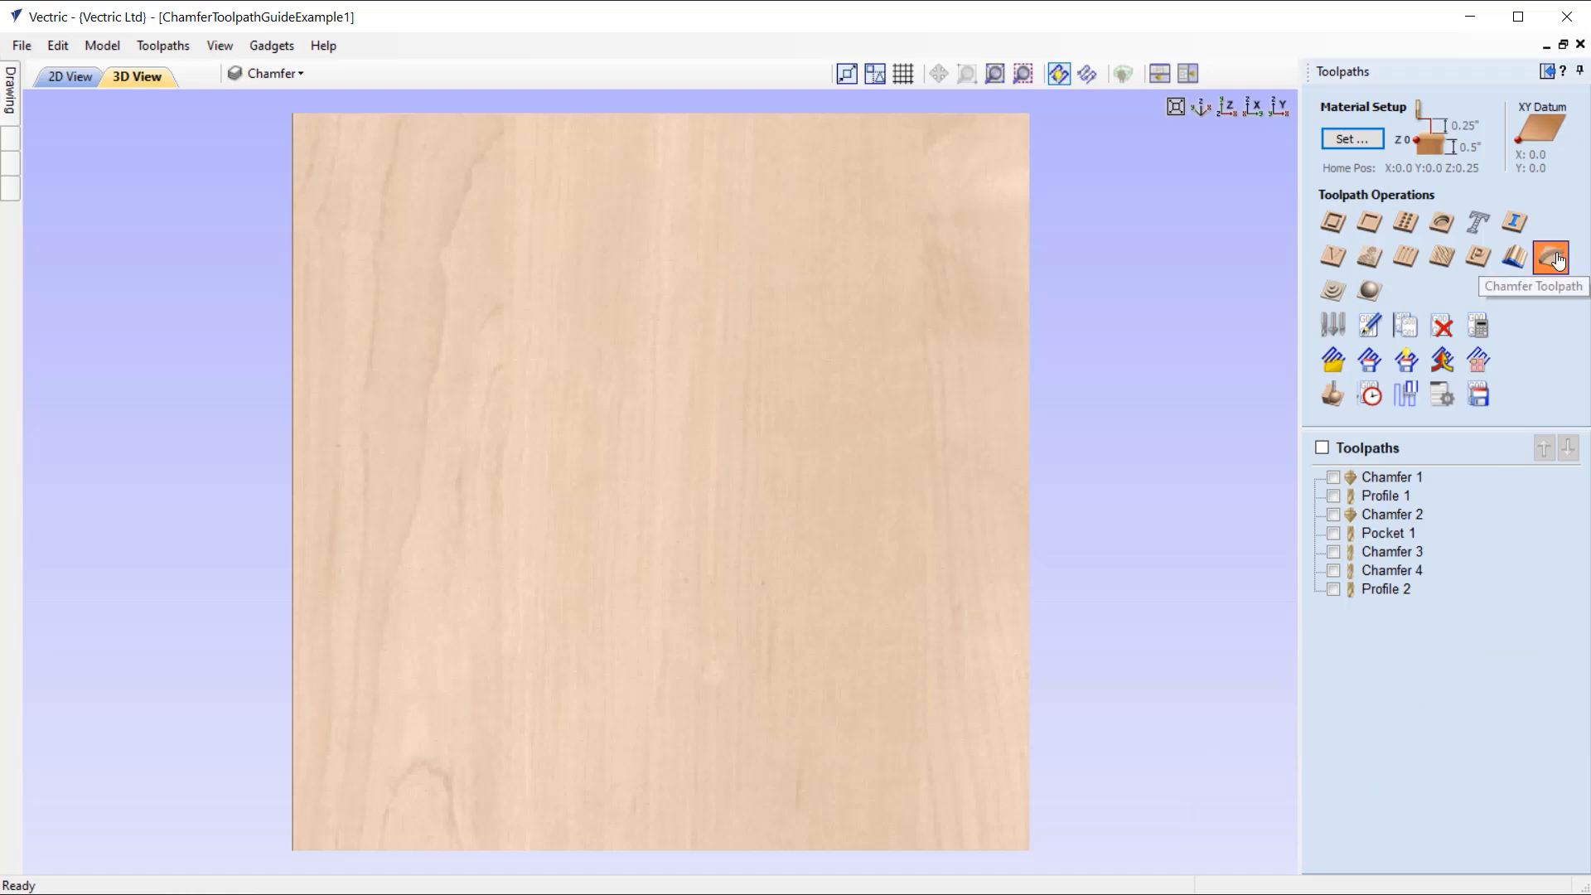
left_click(75, 80)
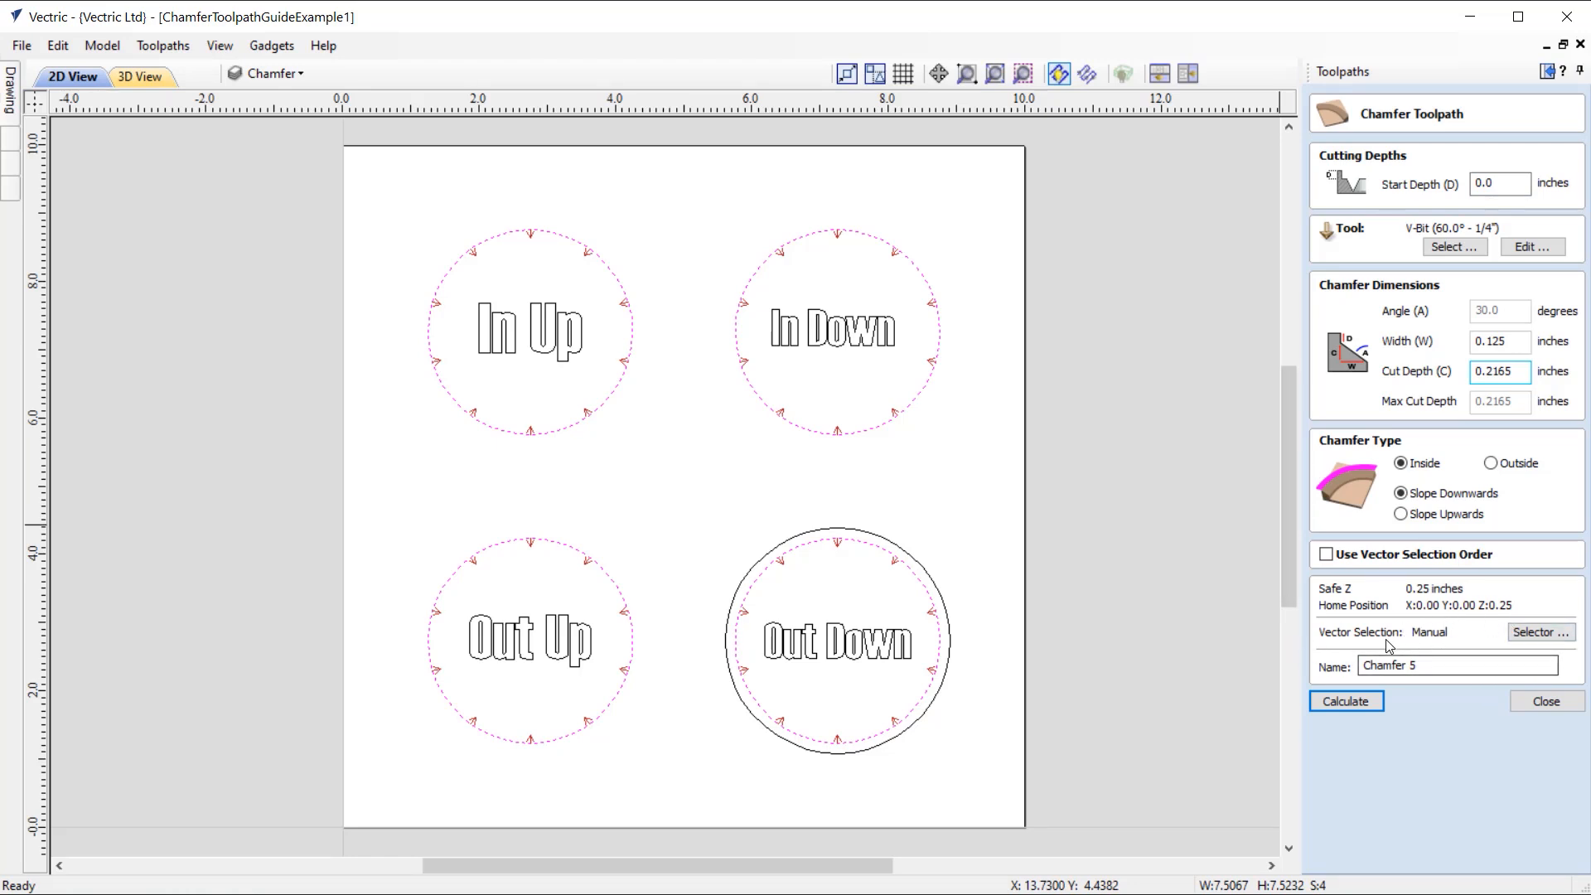
left_click(1539, 636)
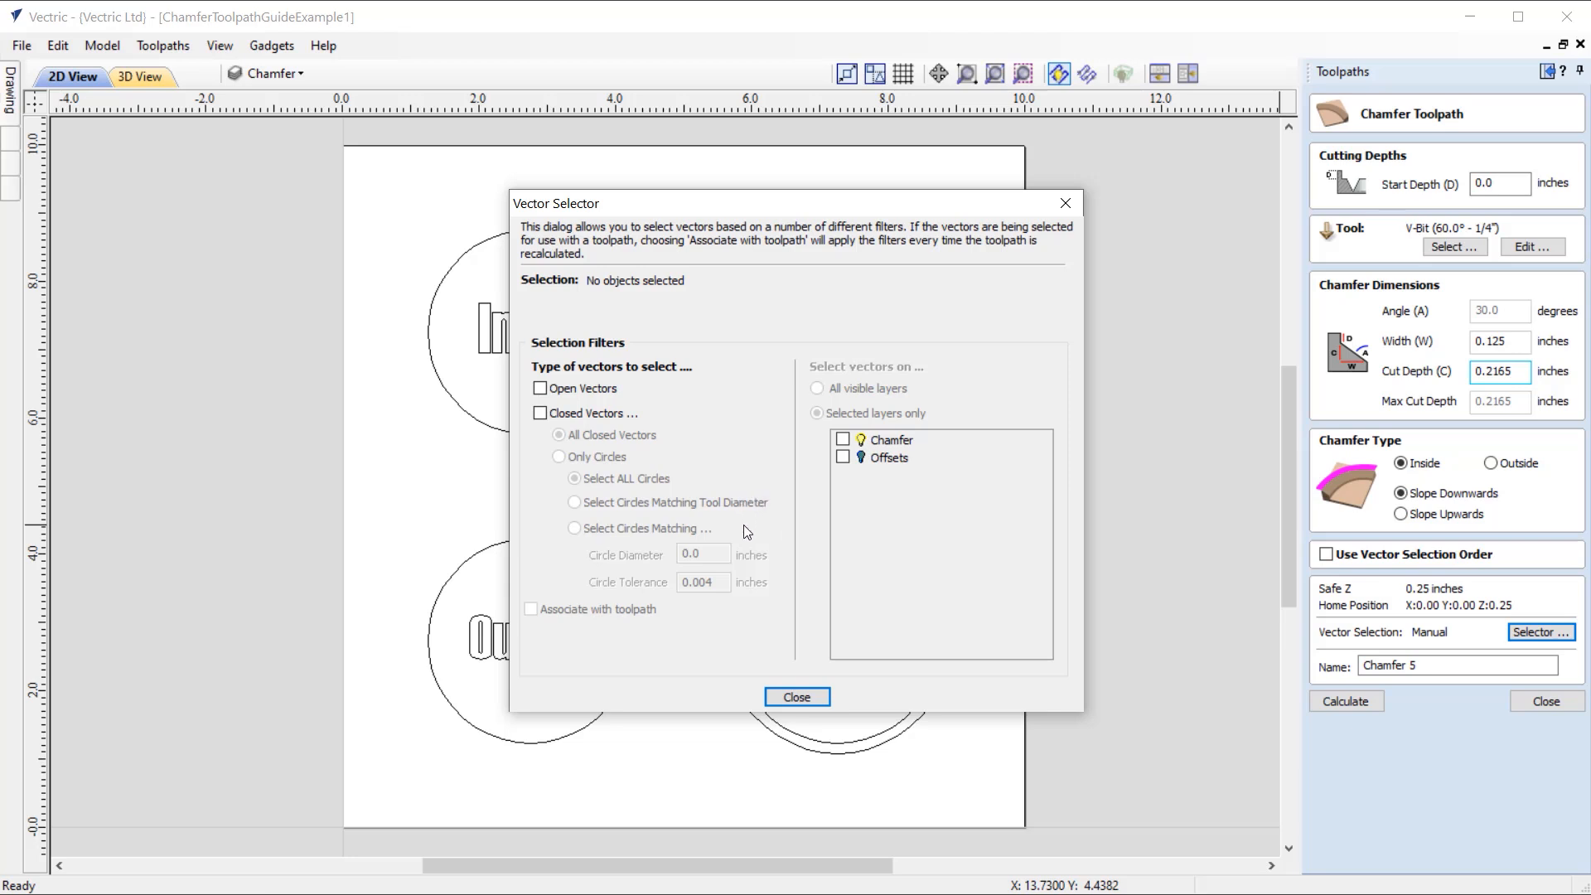
left_click(811, 696)
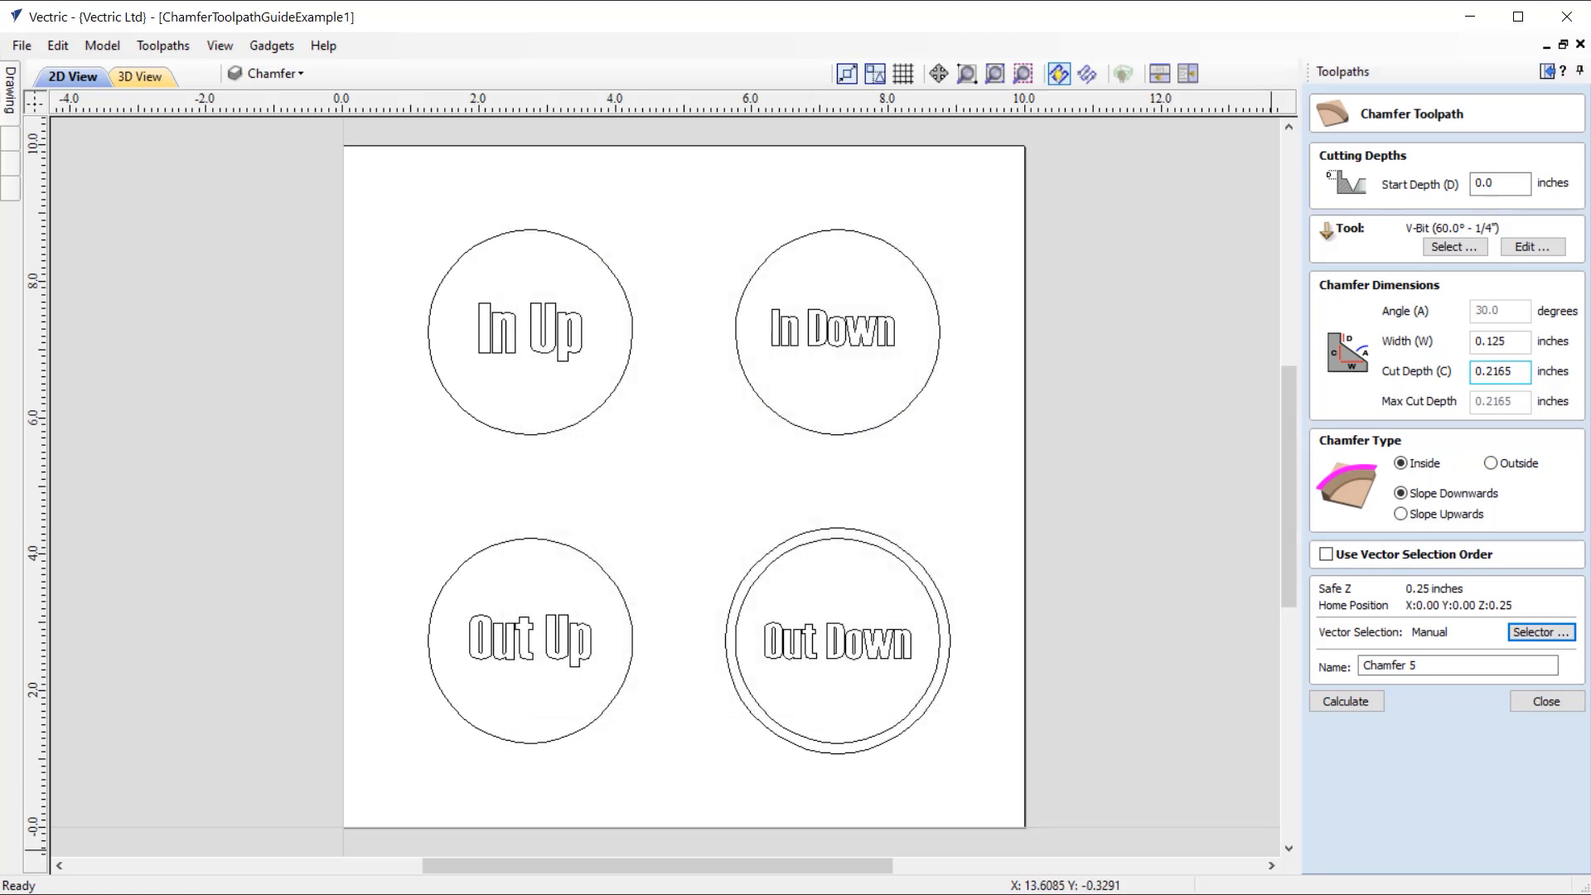